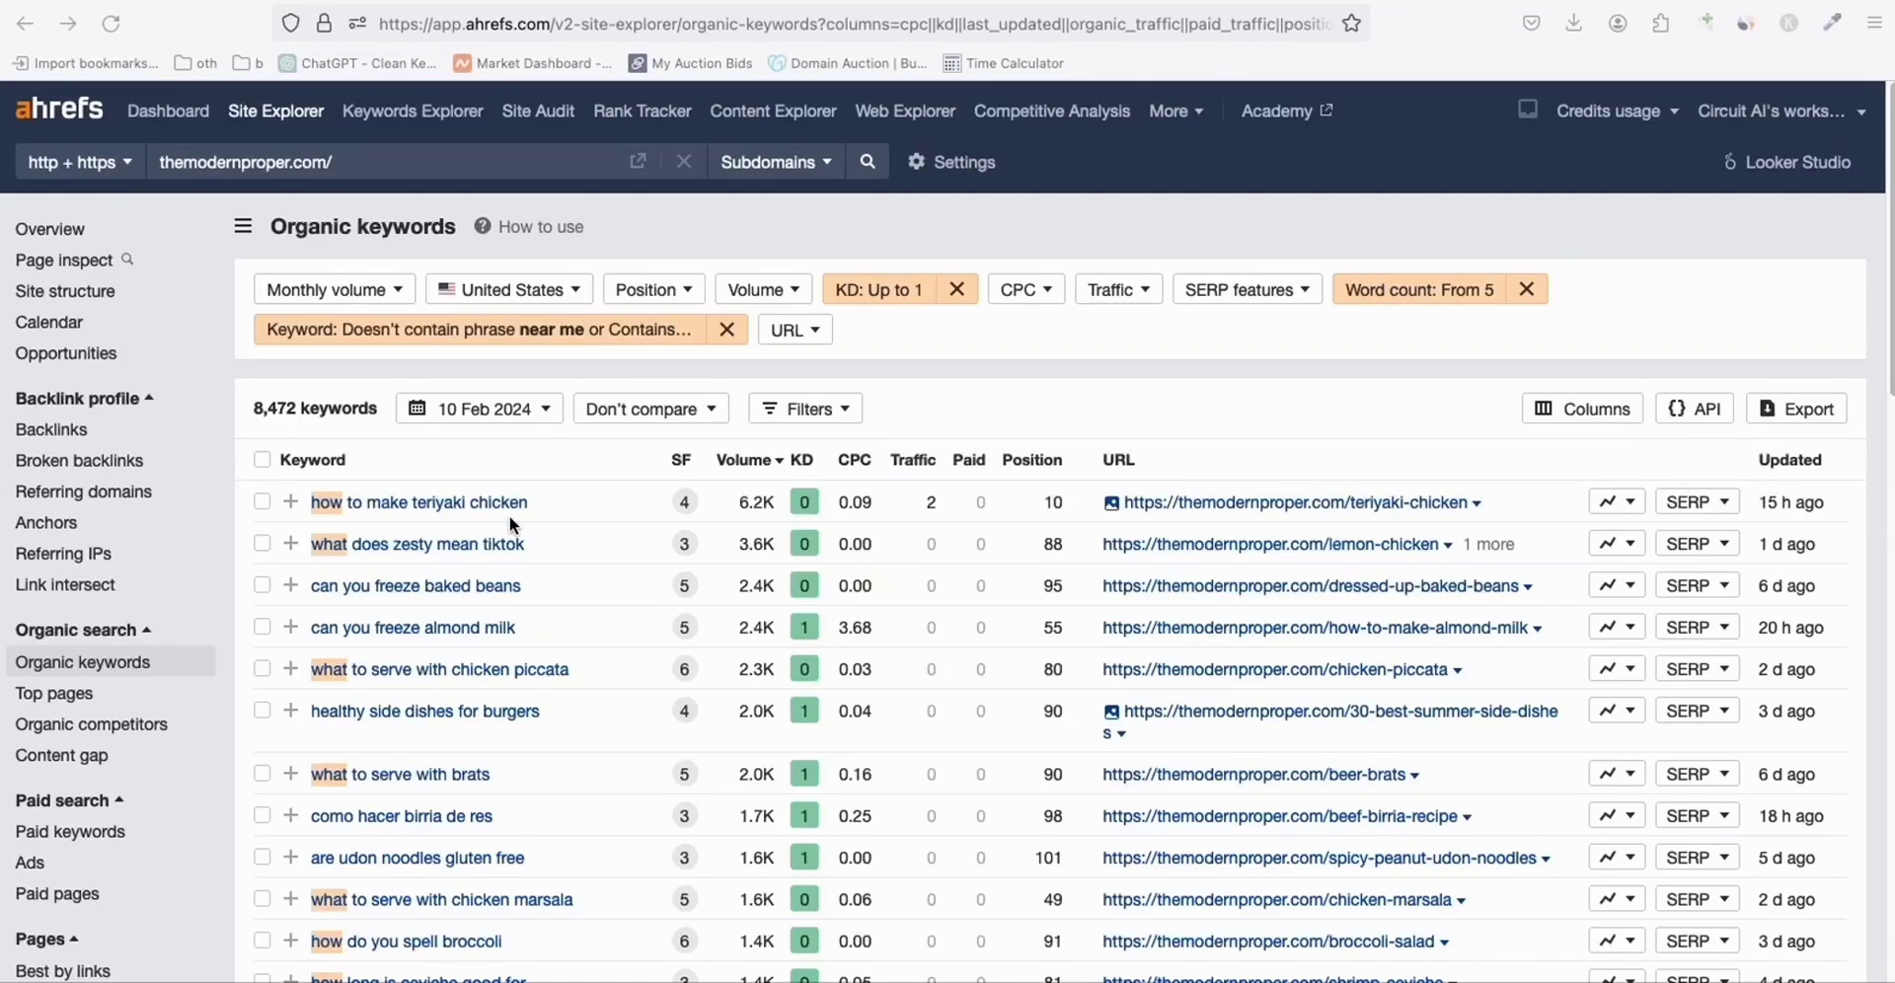
Examine the filtered organic keywords for themodernproper.com in Ahrefs and the matching keyword list in the pantrypeek spreadsheet.
scroll(652, 436, down, 1)
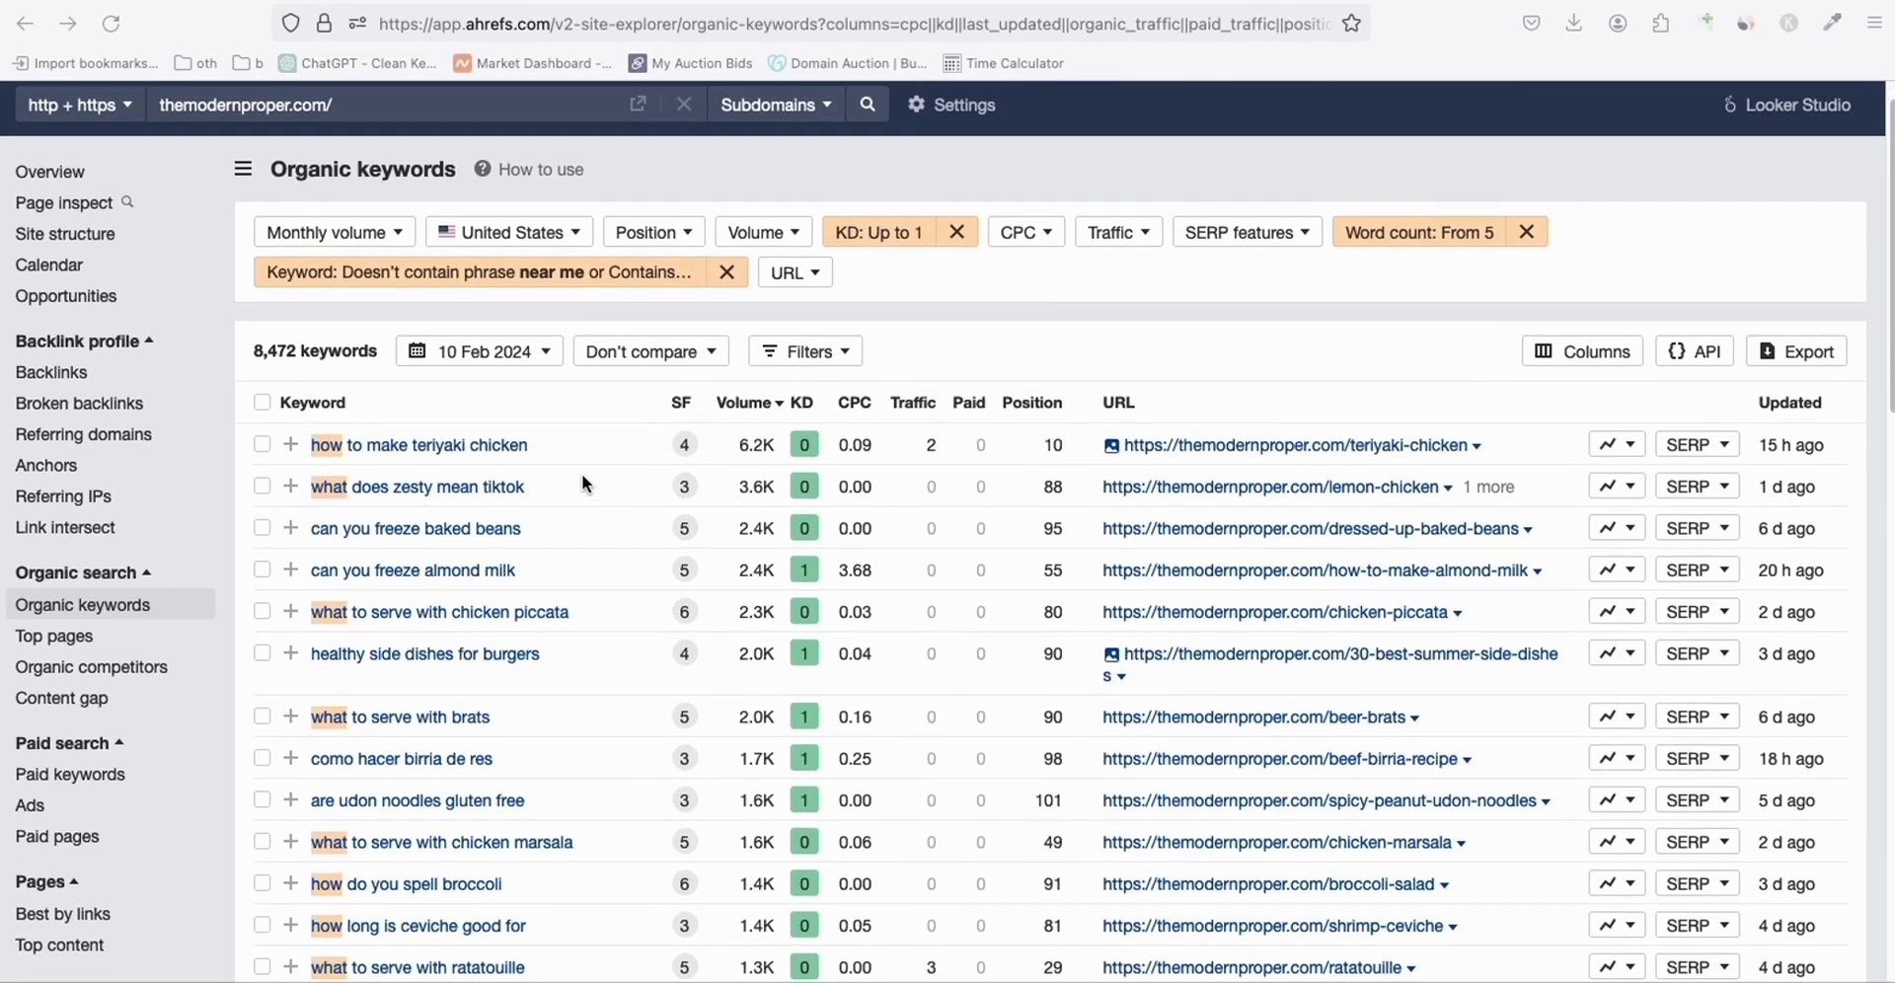
scroll(466, 450, down, 3)
scroll(475, 454, up, 4)
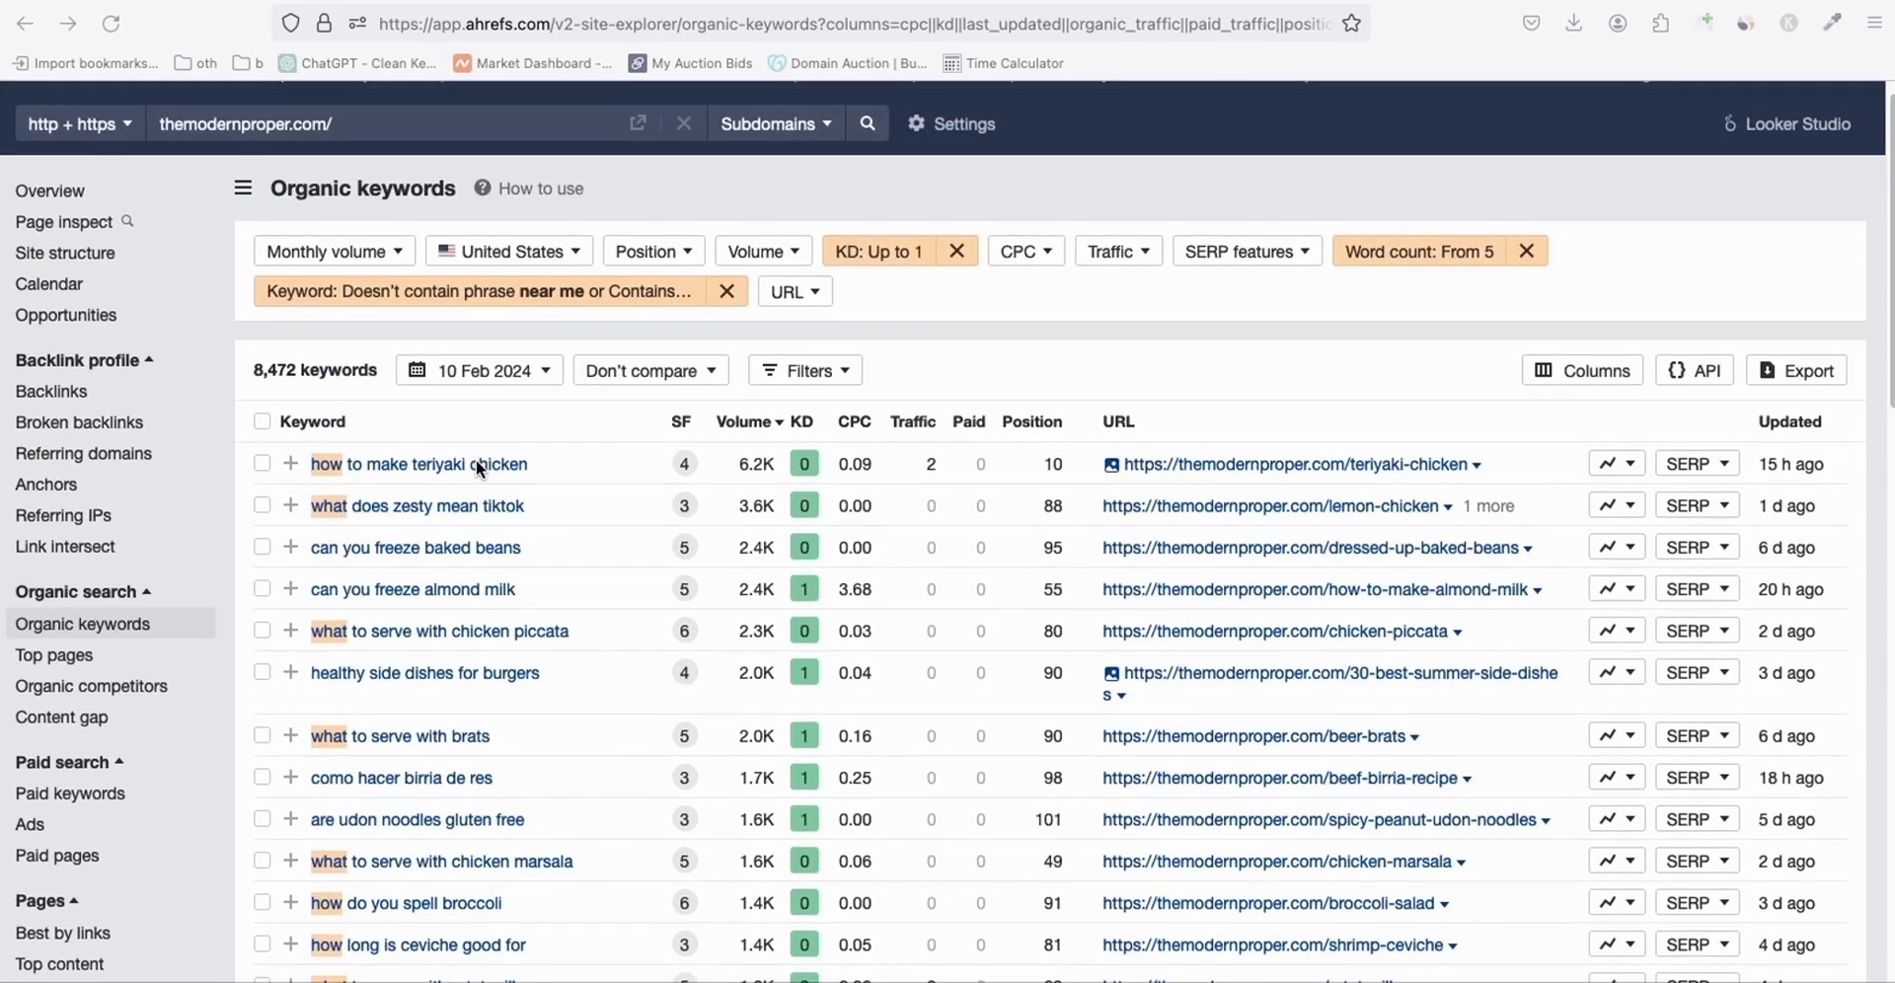
scroll(476, 460, up, 1)
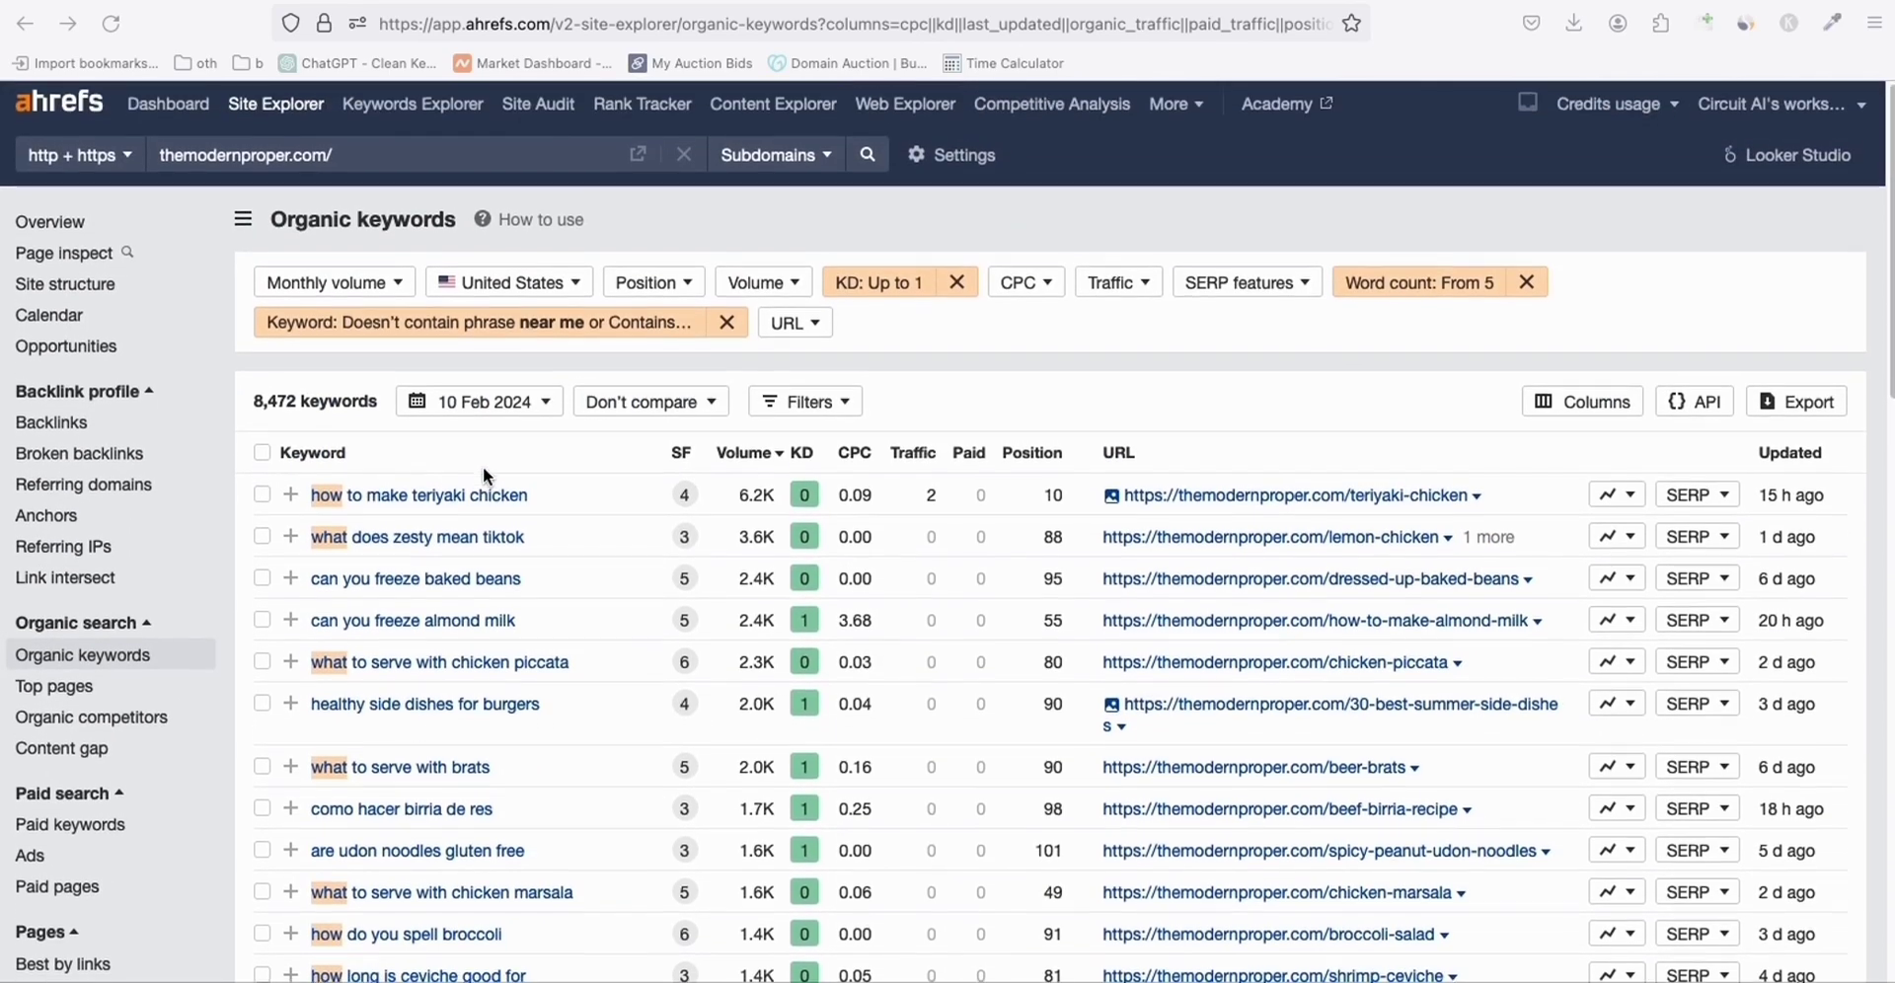
scroll(483, 466, down, 1)
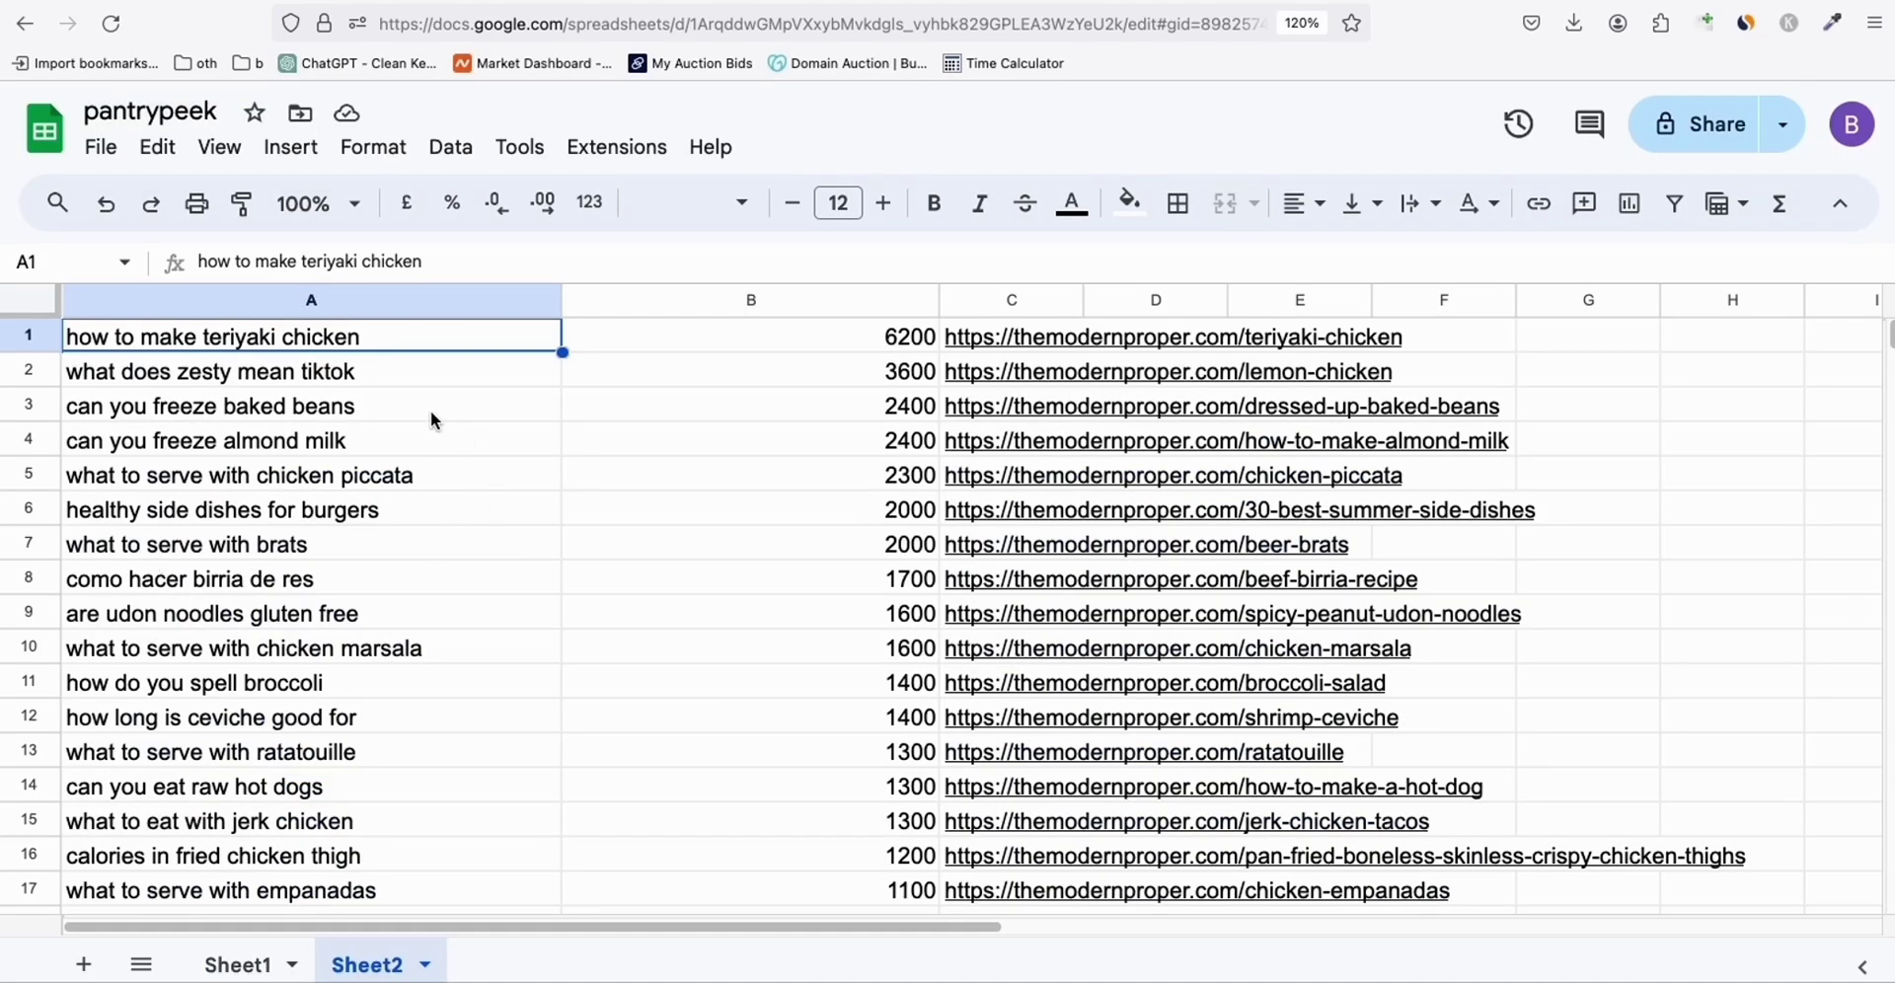
scroll(428, 405, down, 5)
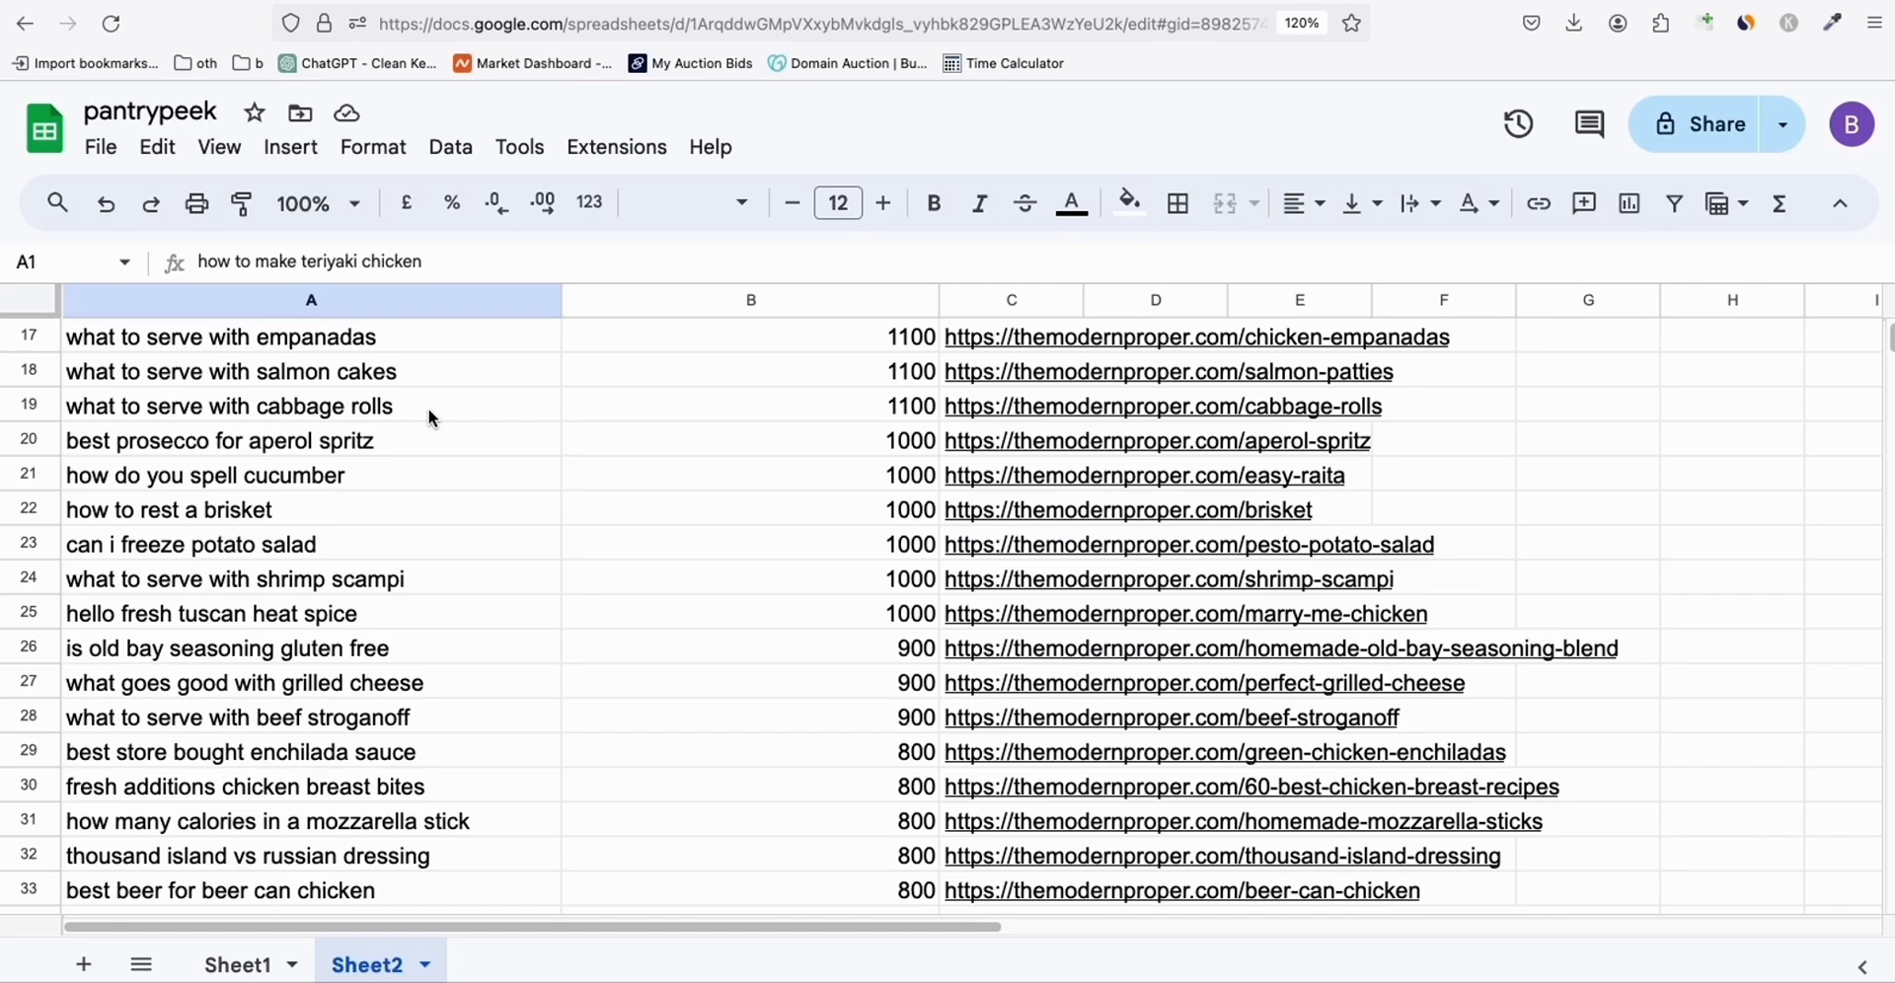
scroll(428, 407, up, 5)
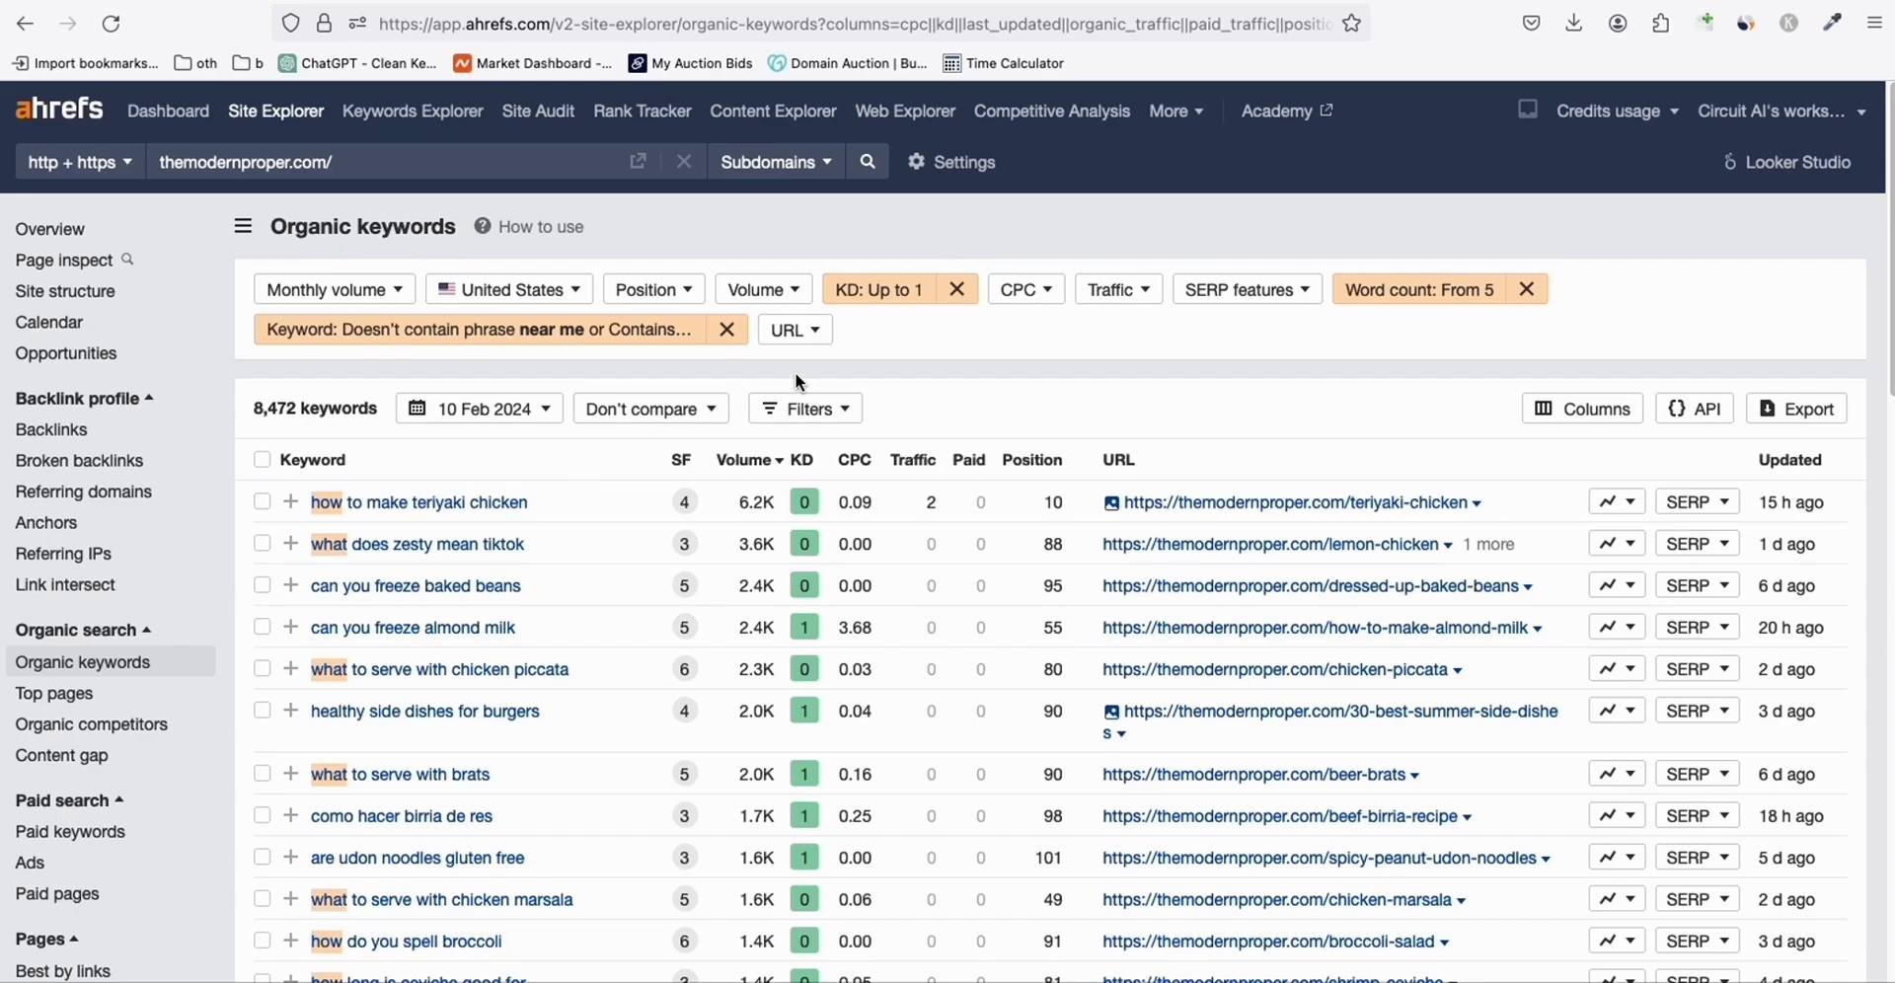
scroll(795, 374, down, 1)
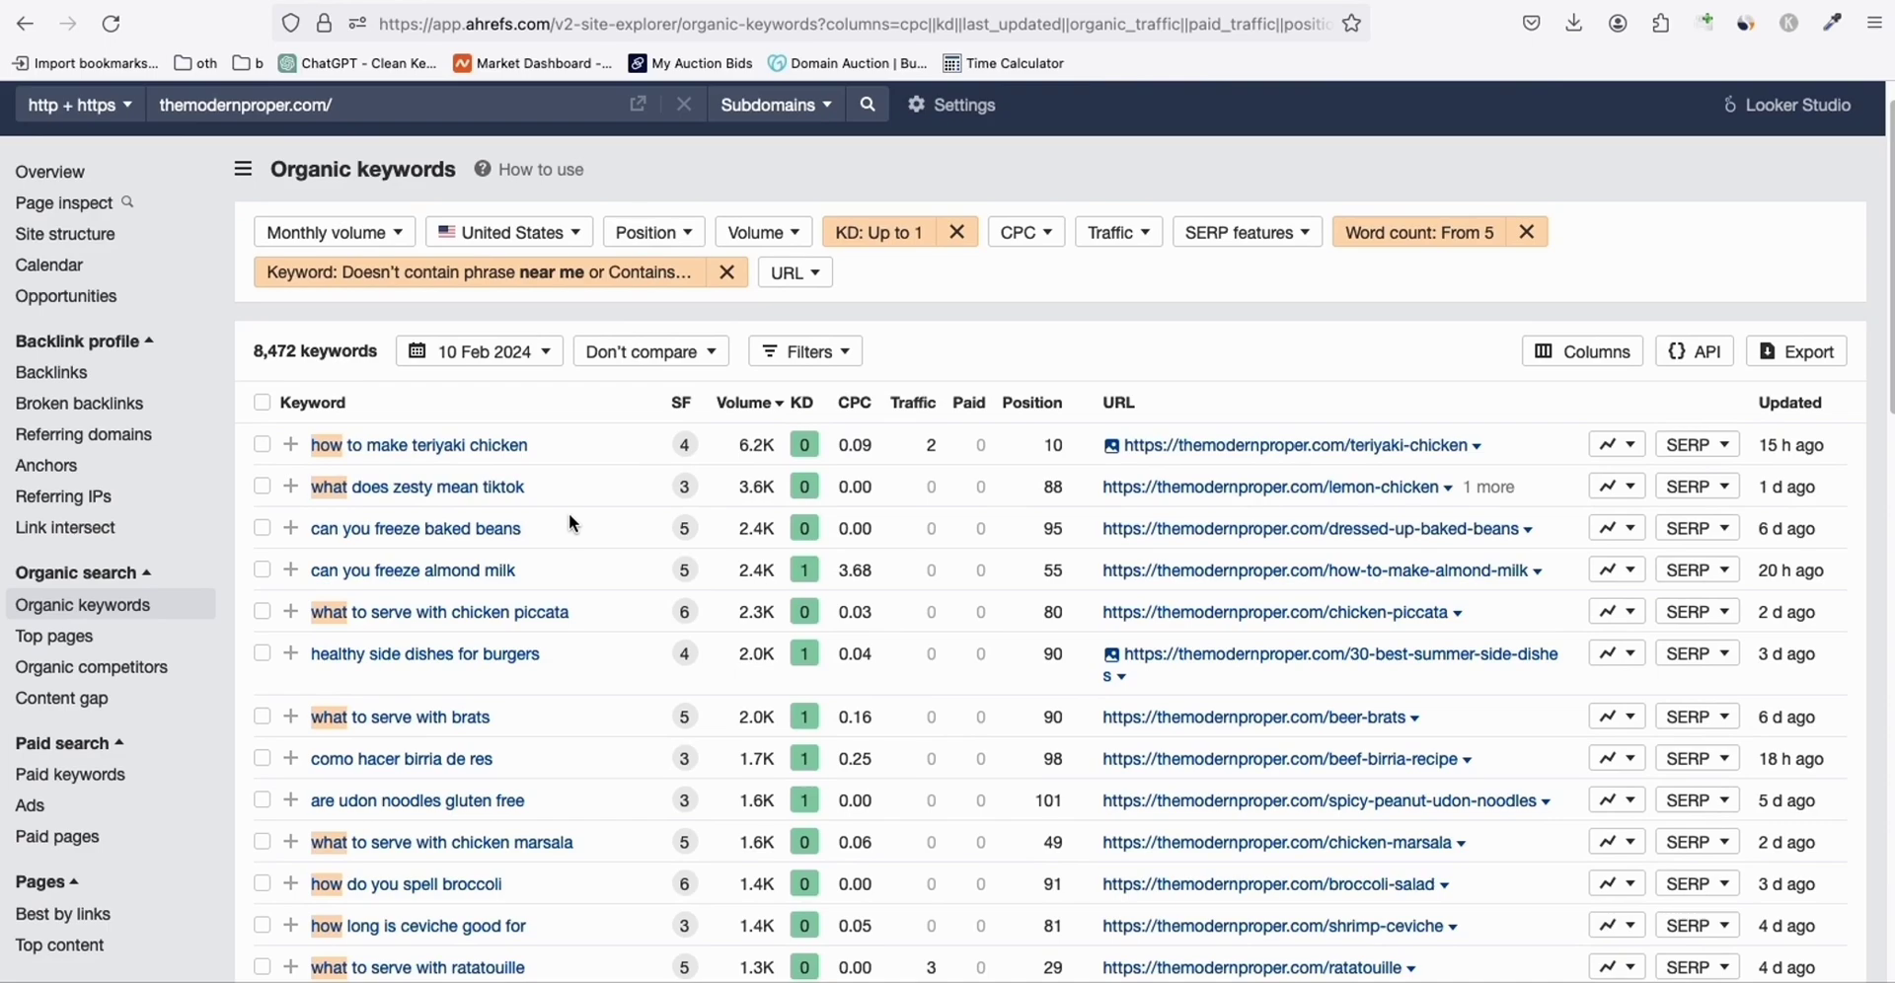
scroll(569, 513, down, 2)
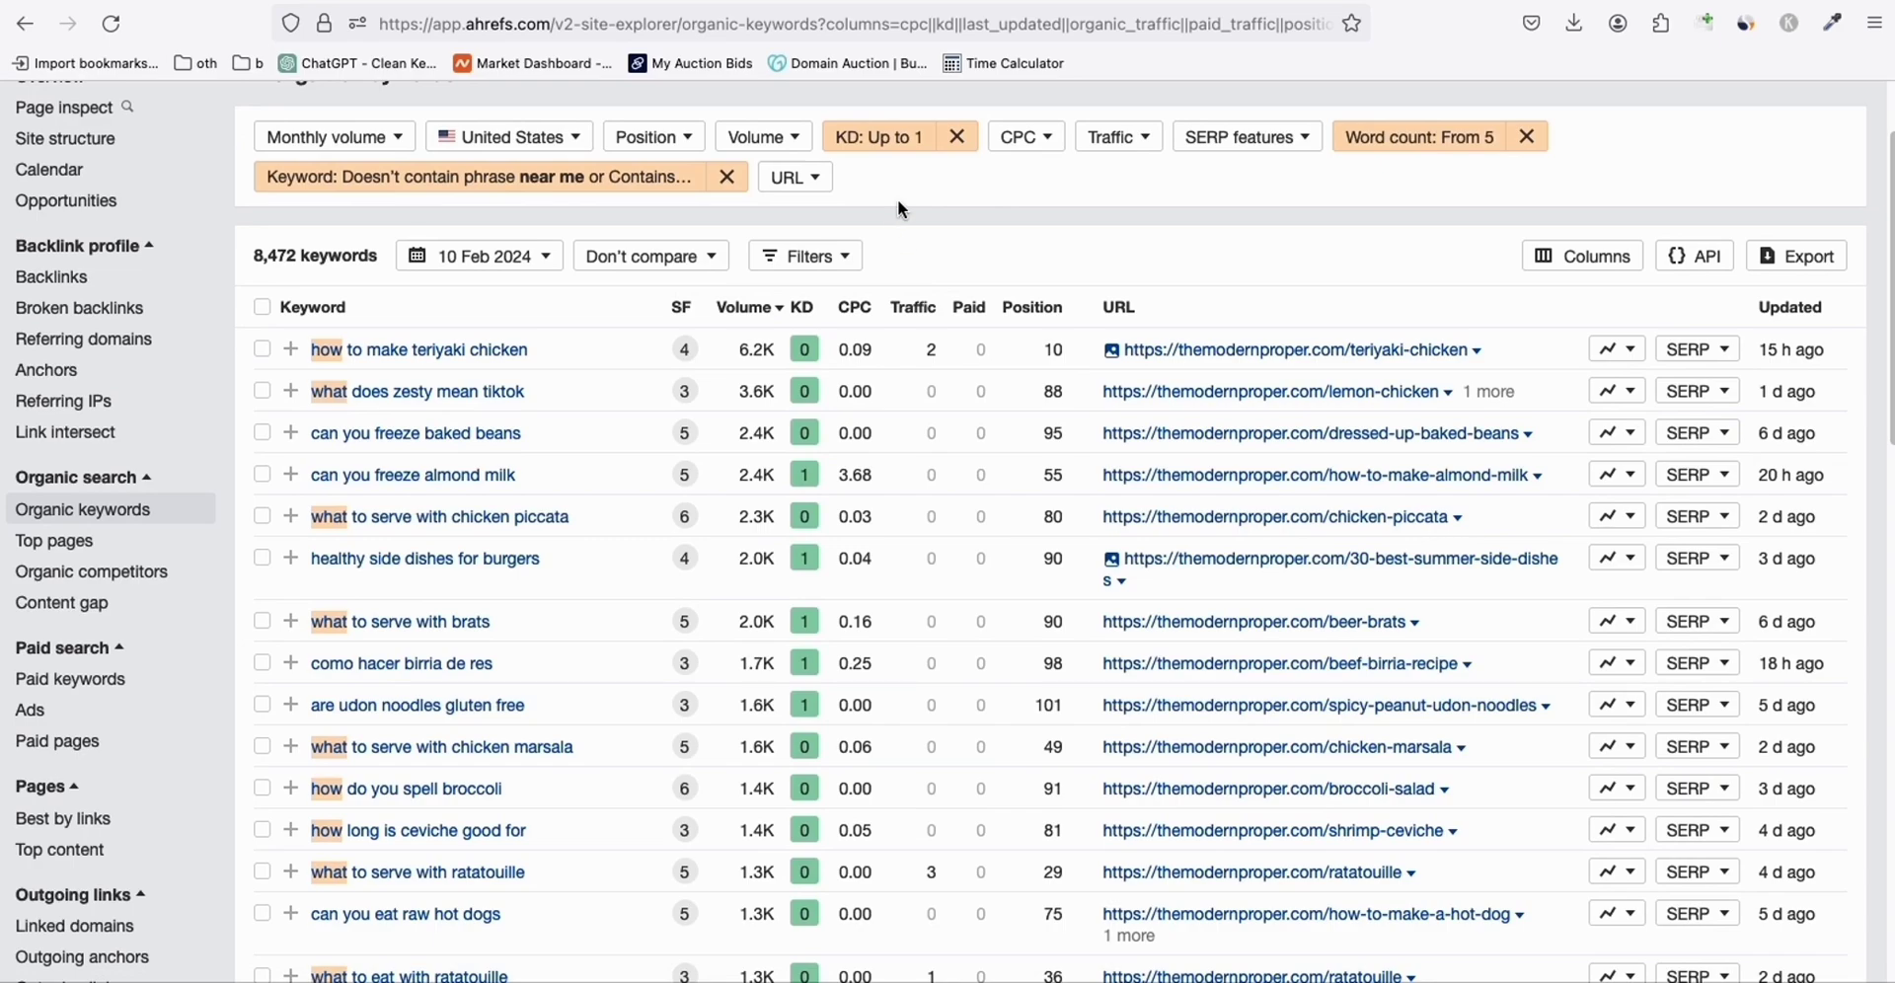
Switch to Article AI Generator and review the Generate Bulk Articles instructions and keywords field.
click(1447, 14)
scroll(1050, 293, up, 5)
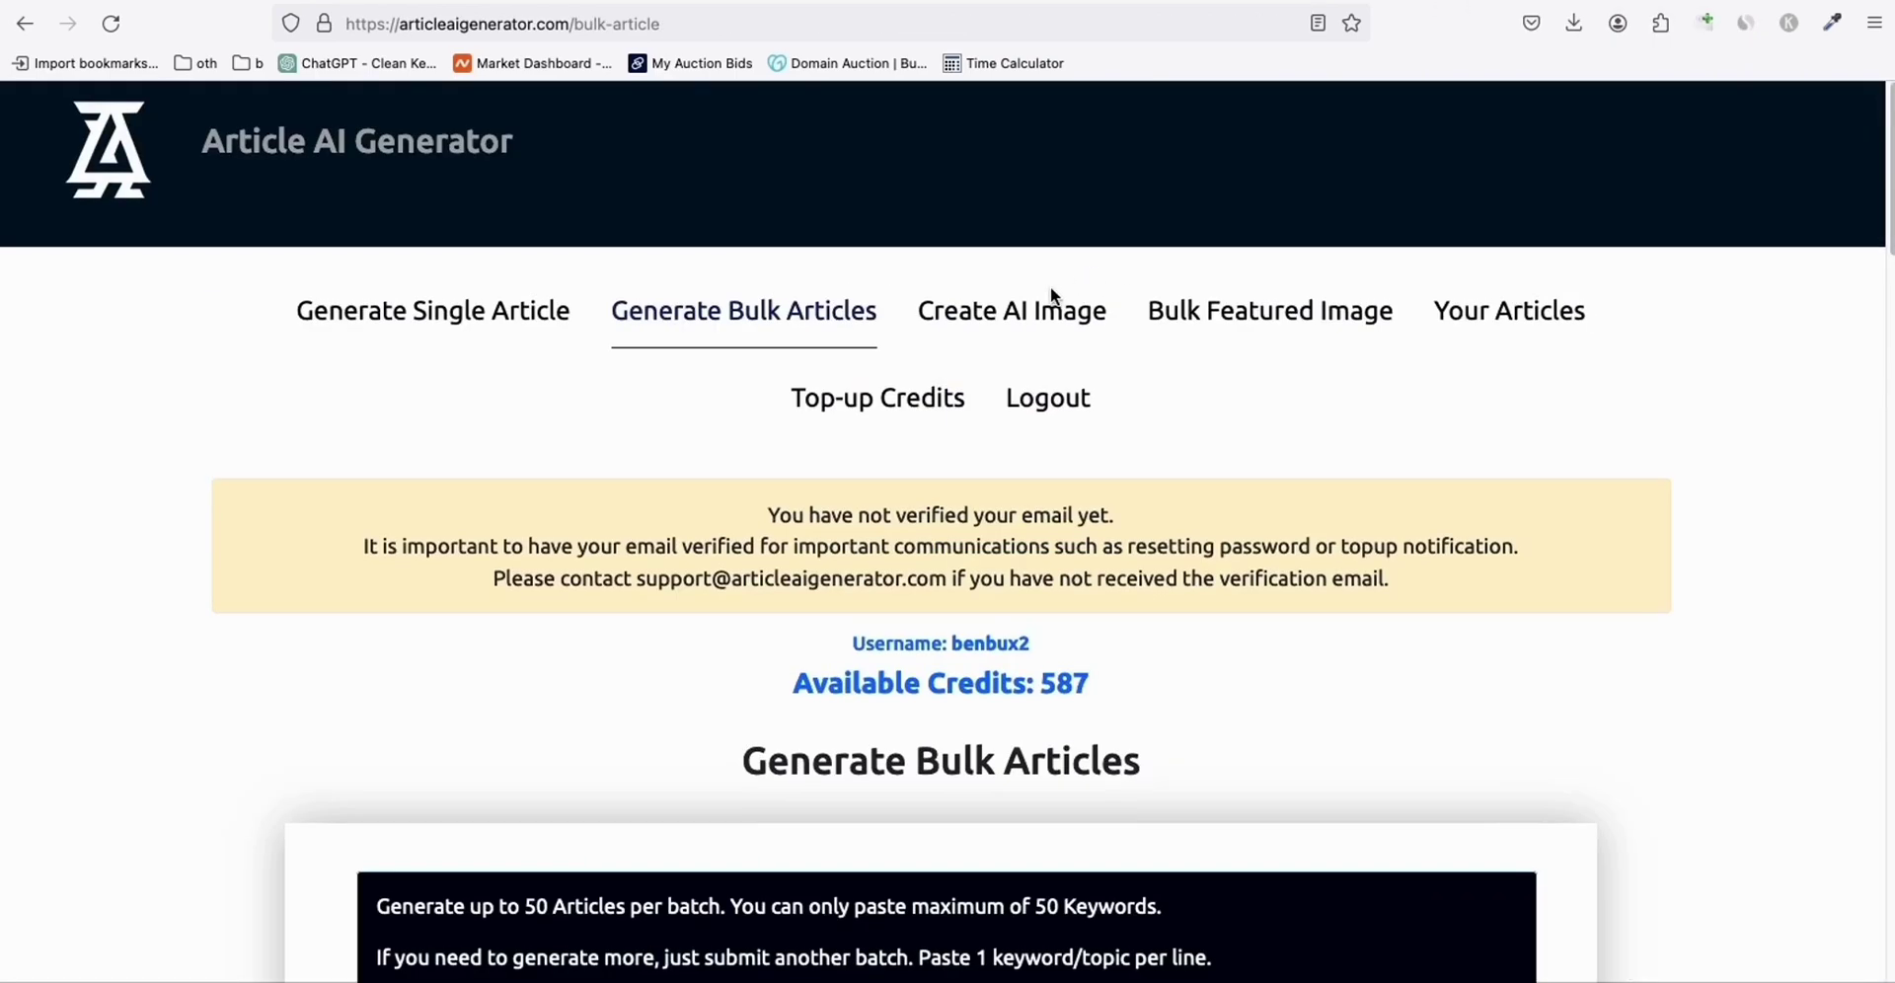
scroll(1050, 293, down, 3)
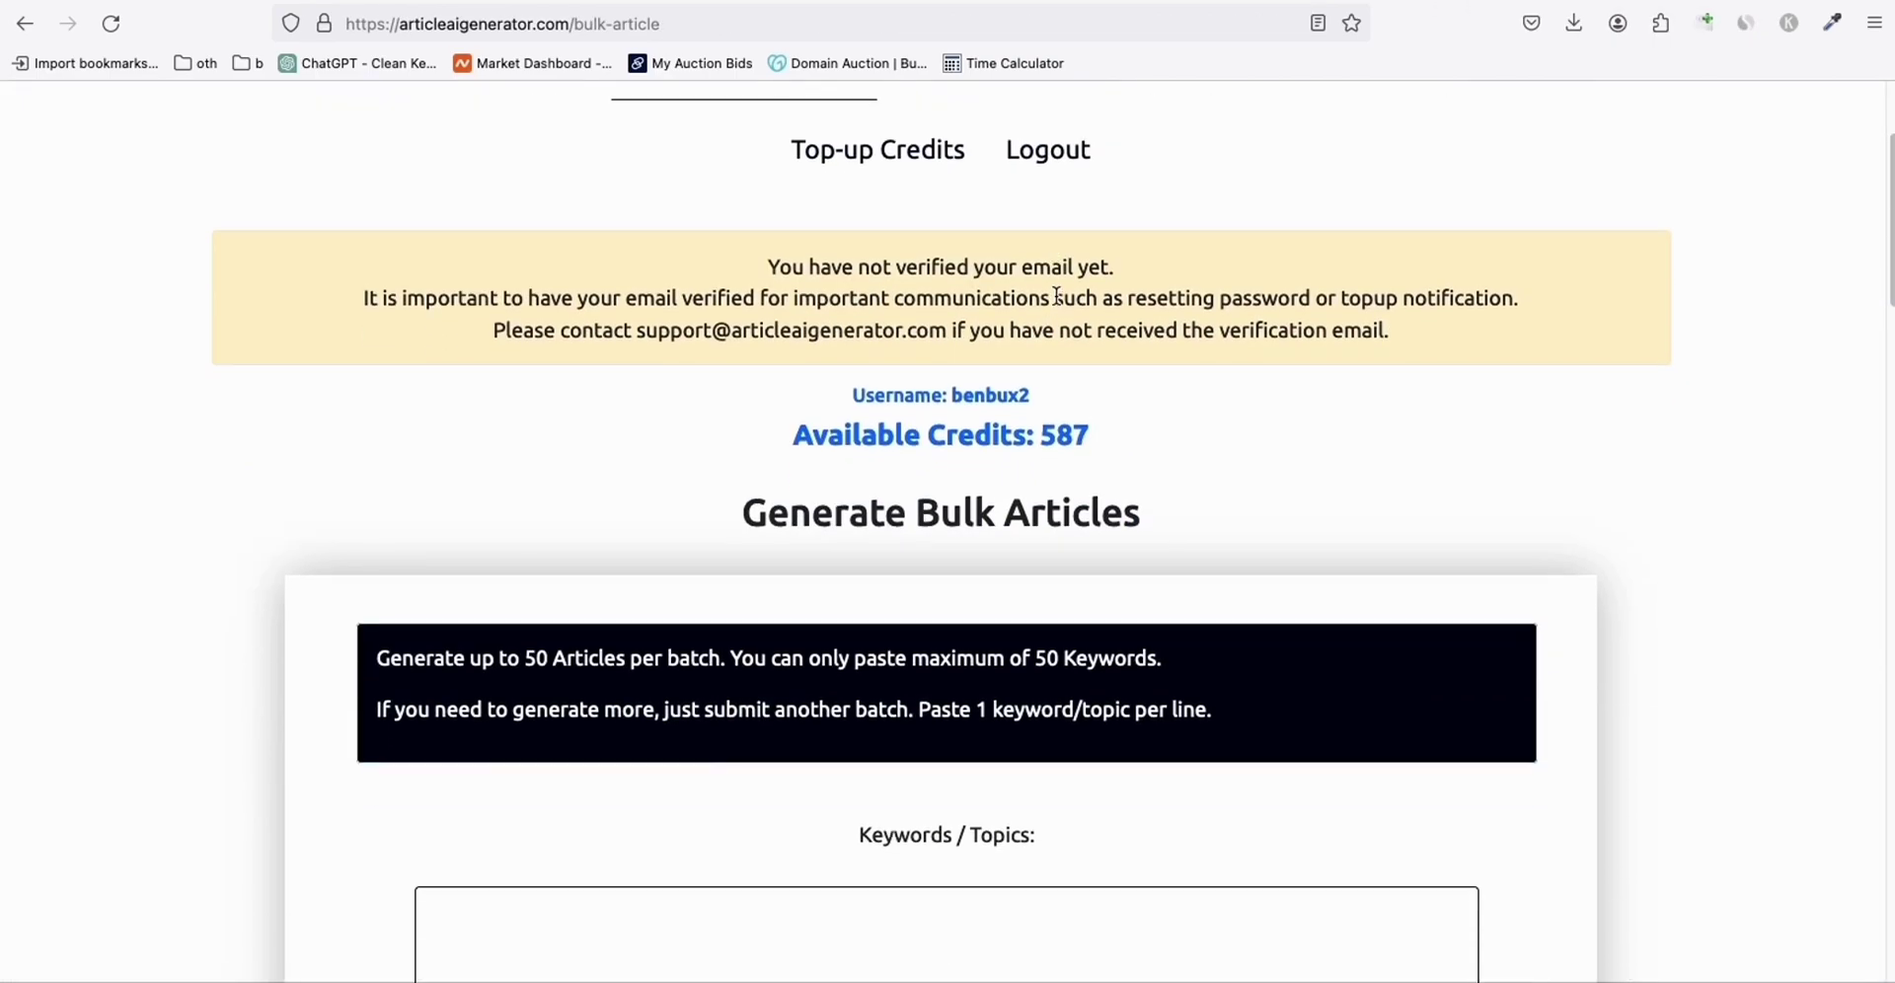
click(1253, 3)
click(1446, 3)
scroll(496, 646, down, 1)
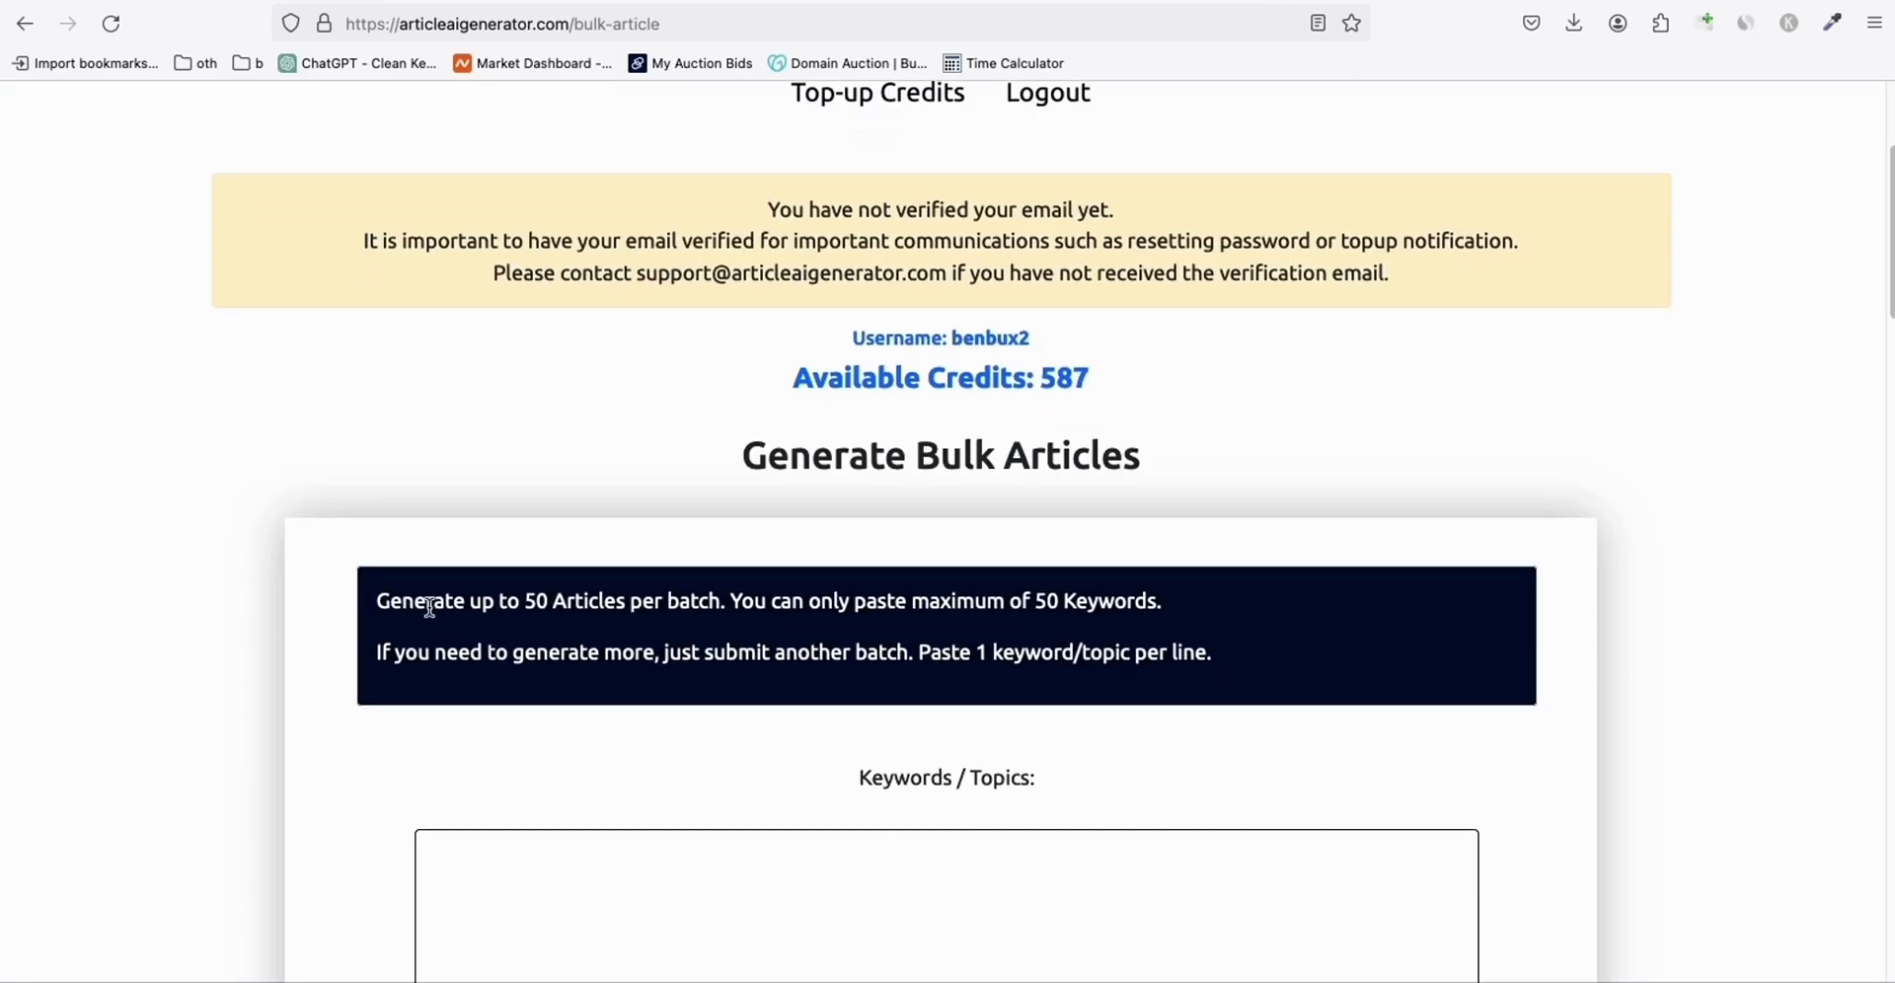
drag(499, 604, 688, 604)
click(688, 604)
scroll(689, 612, down, 1)
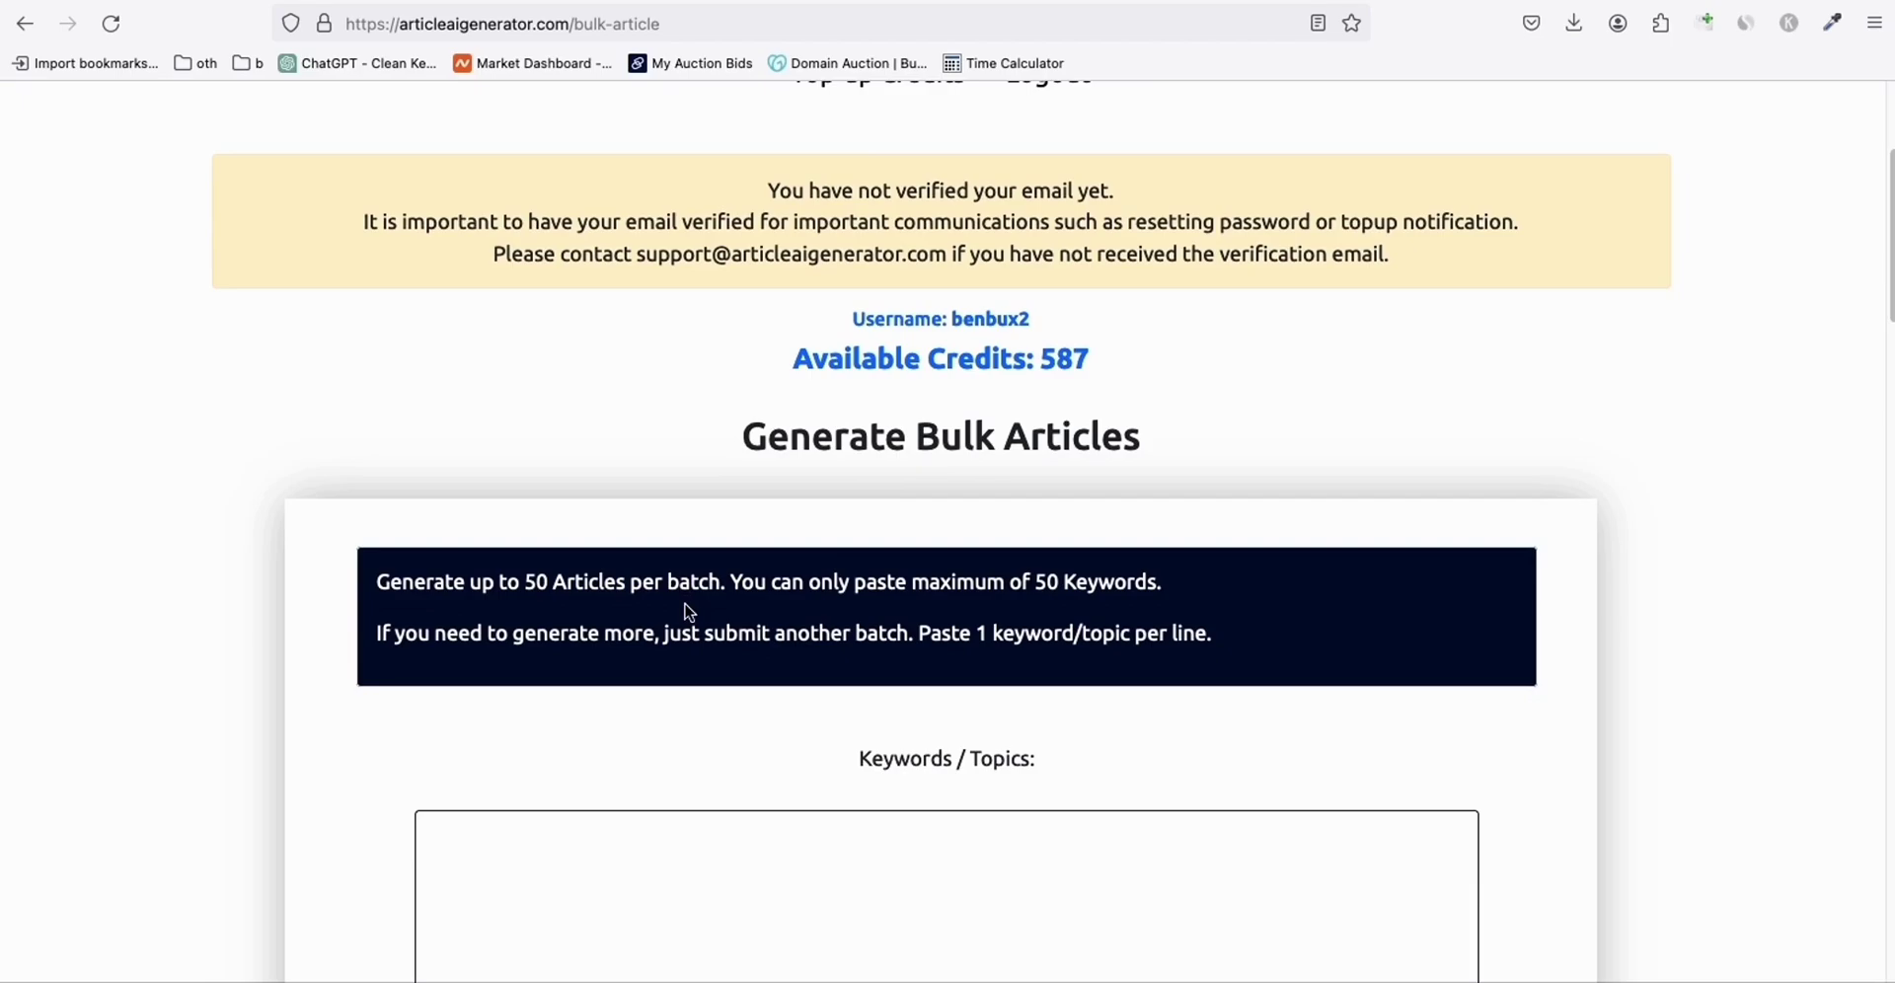
scroll(689, 612, down, 2)
click(542, 750)
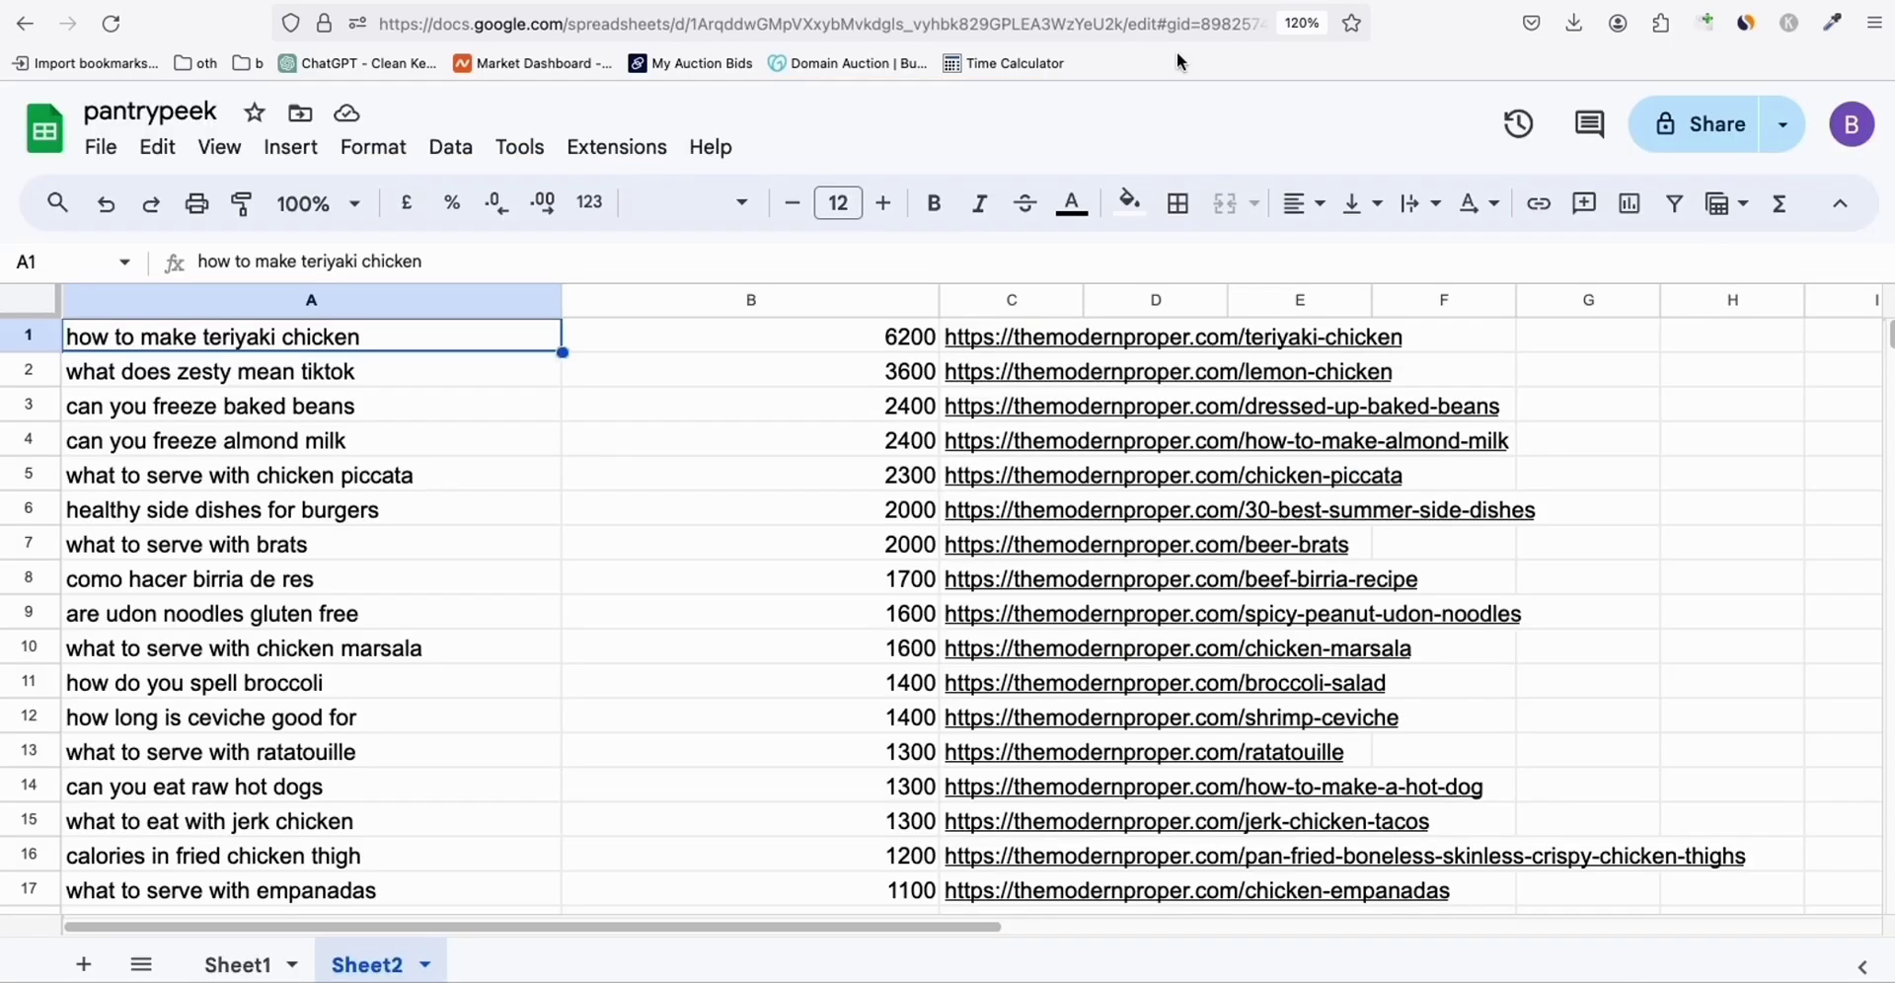
Return to the pantrypeek spreadsheet and compare the full export in Sheet1 with the shortened keyword list in Sheet2.
key(ctrl+Tab)
key(ctrl+Tab)
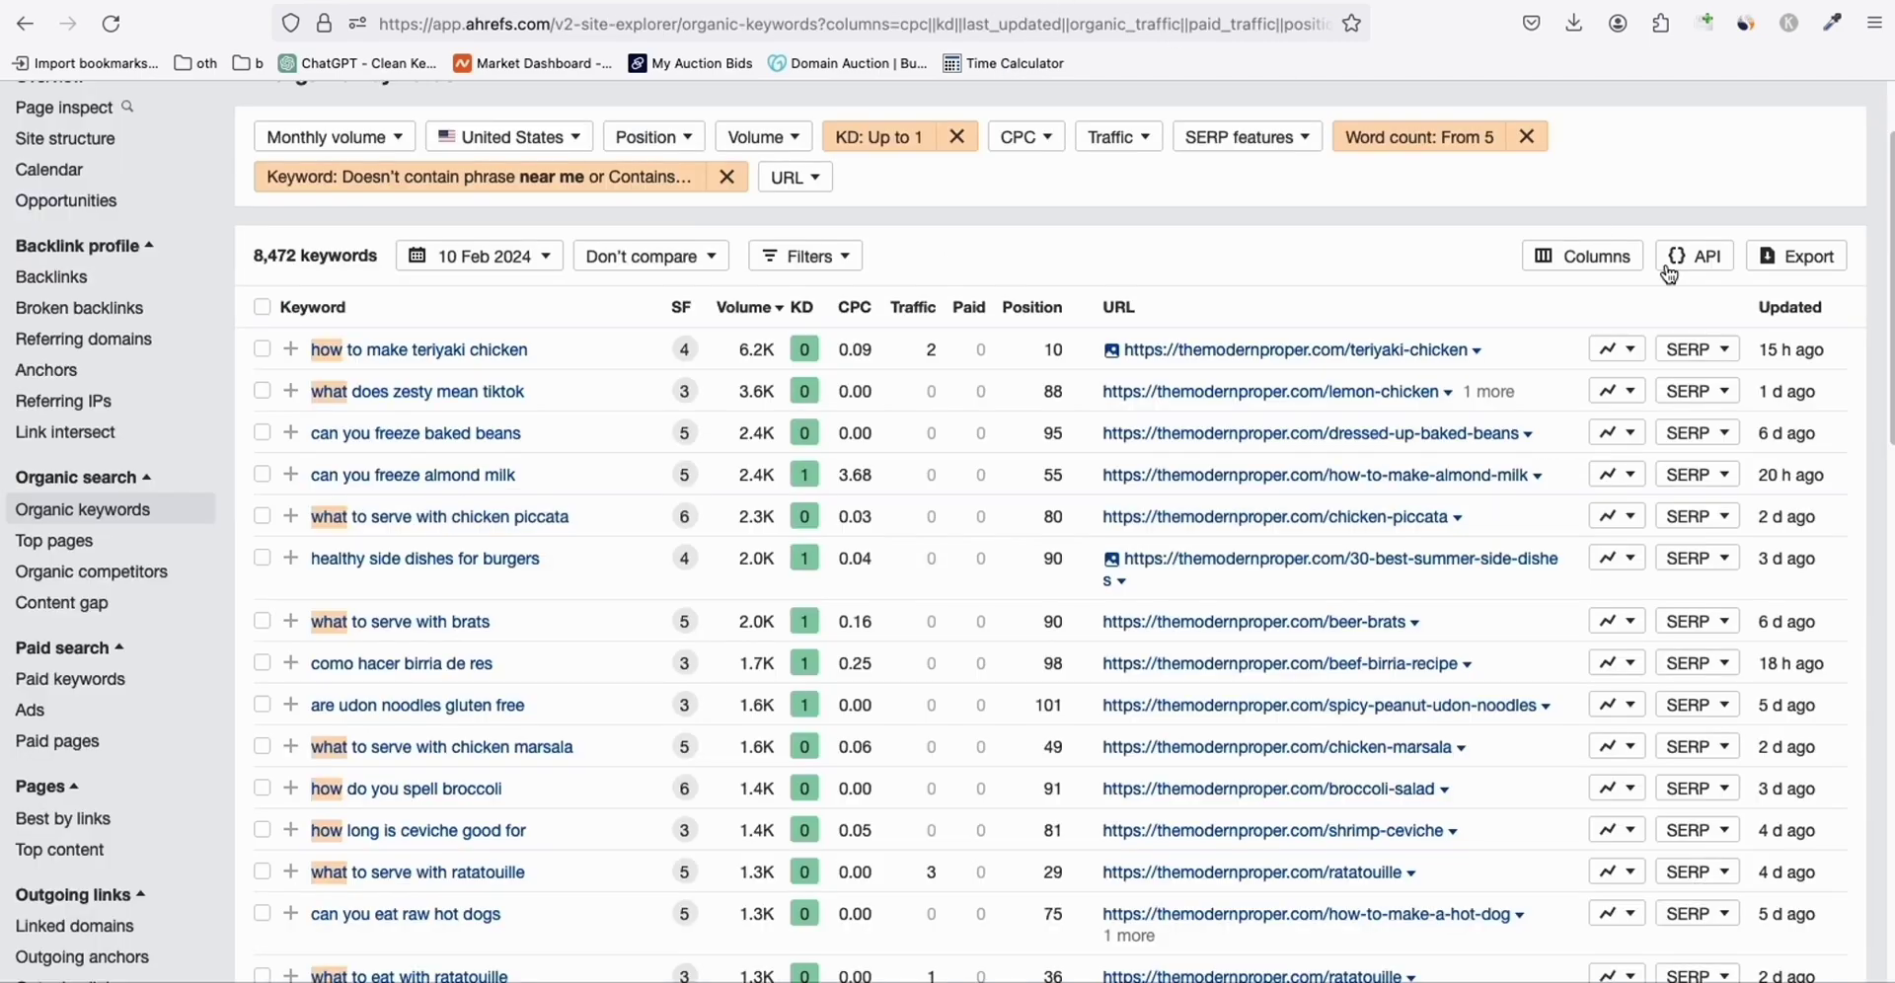
key(ctrl+shift+Tab)
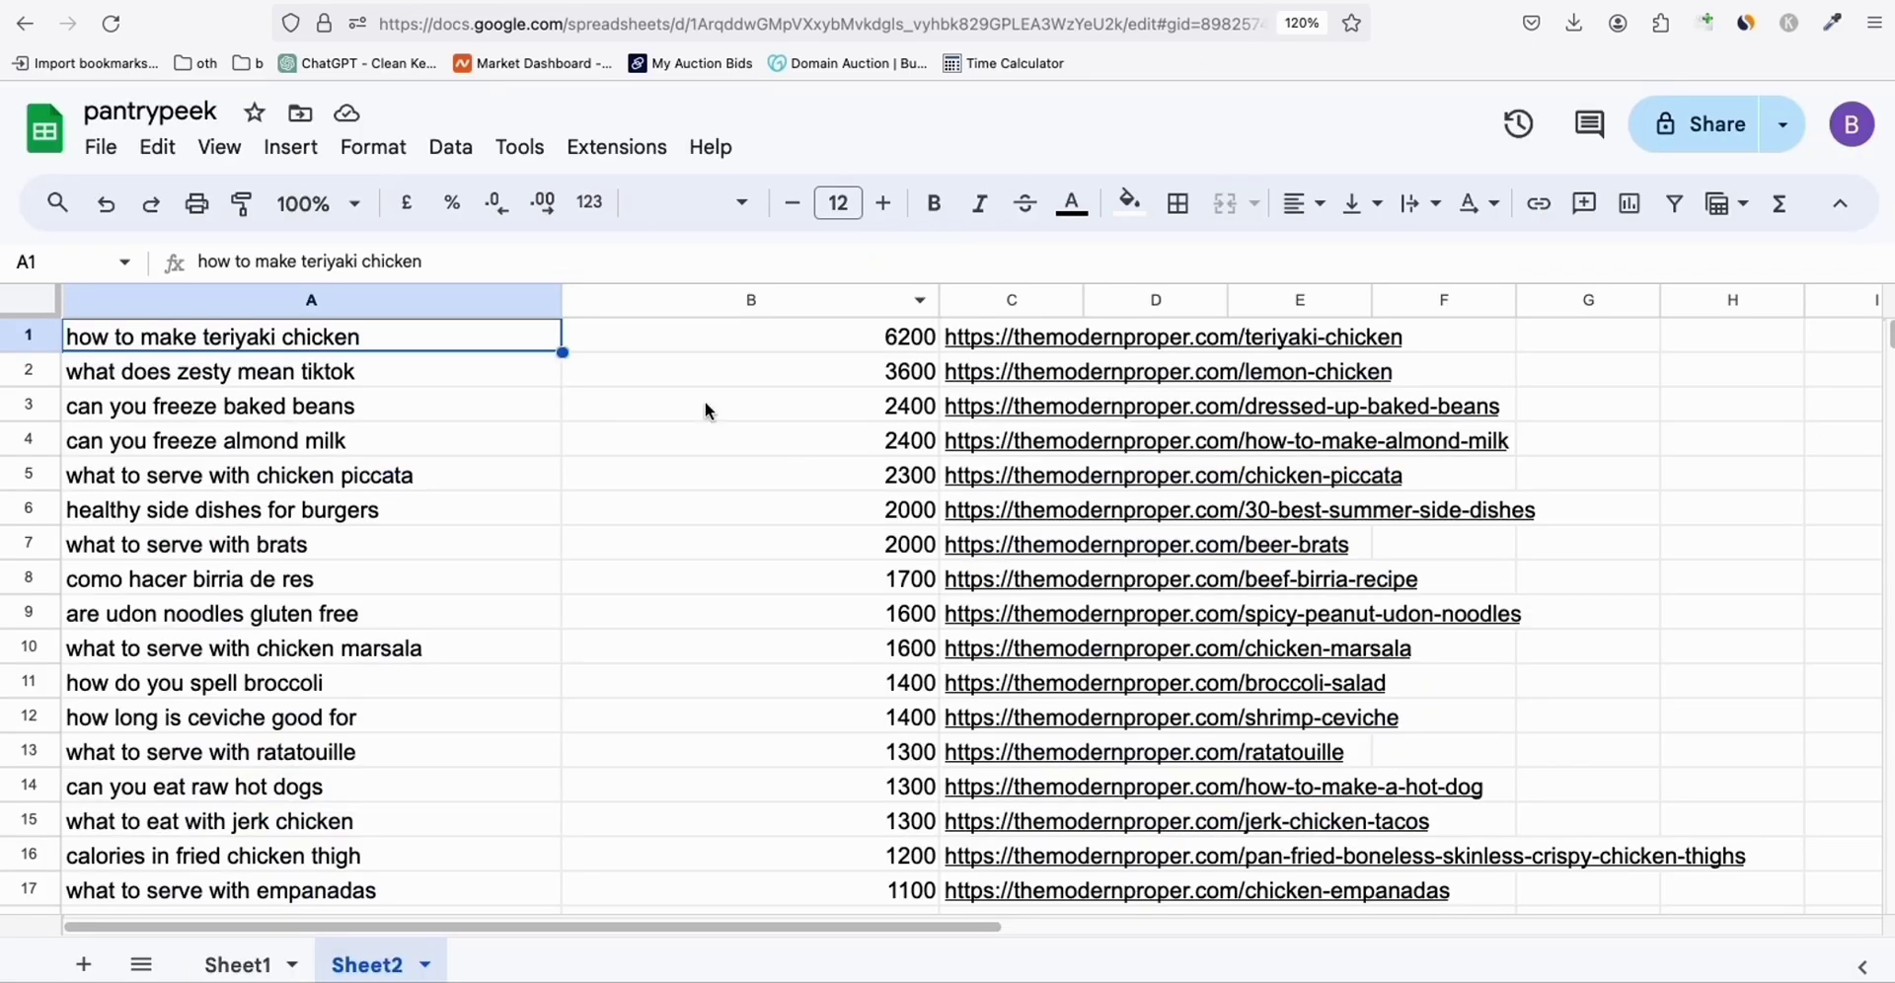
click(249, 965)
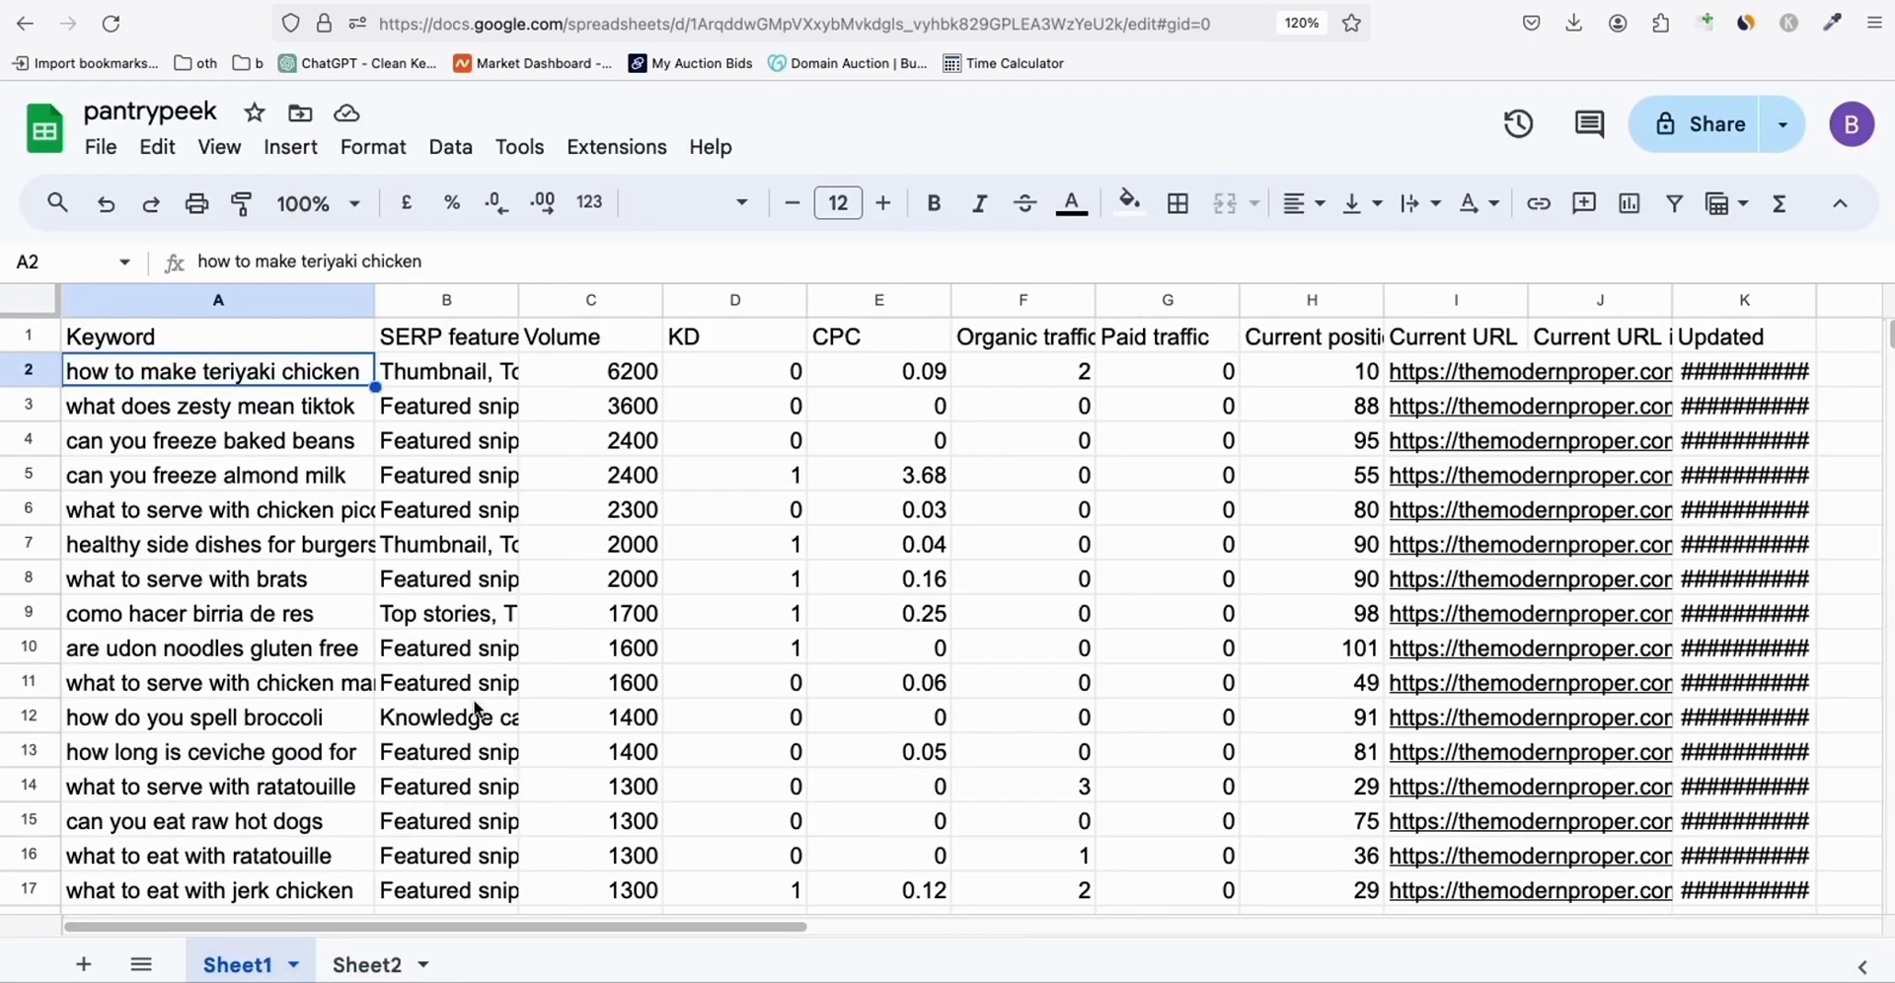
click(367, 964)
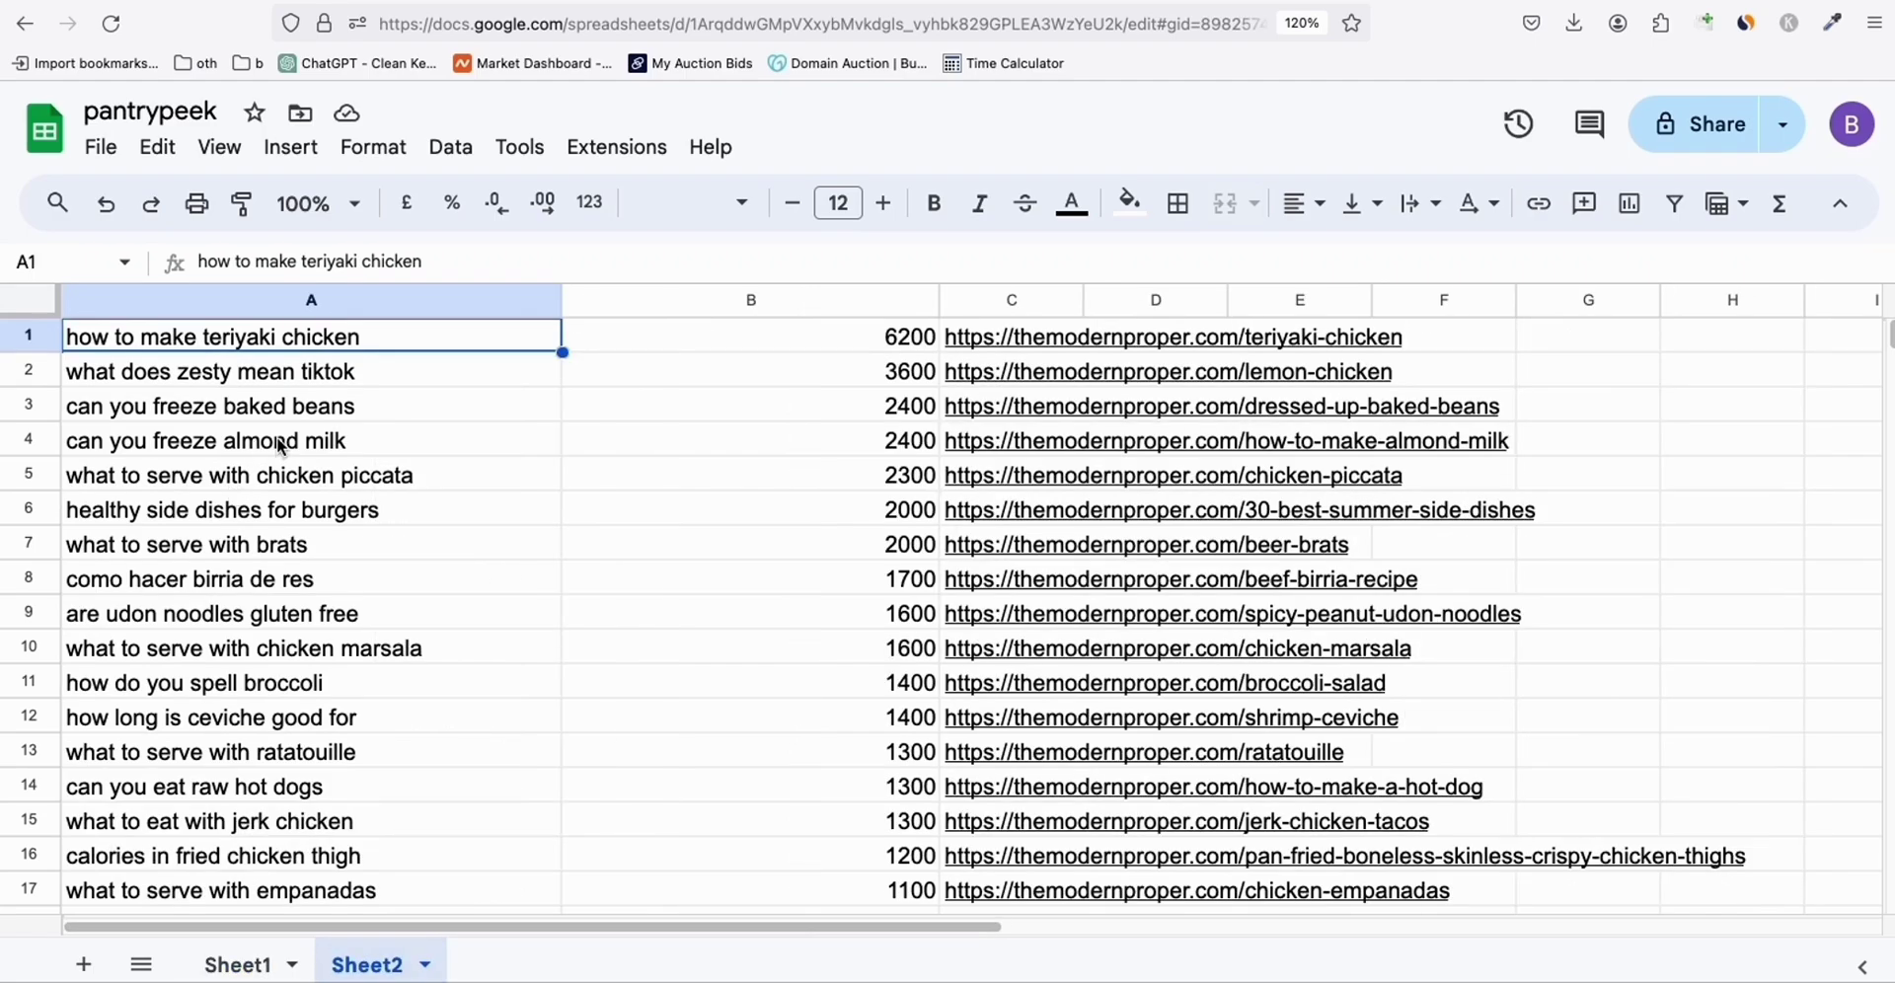
scroll(276, 464, down, 10)
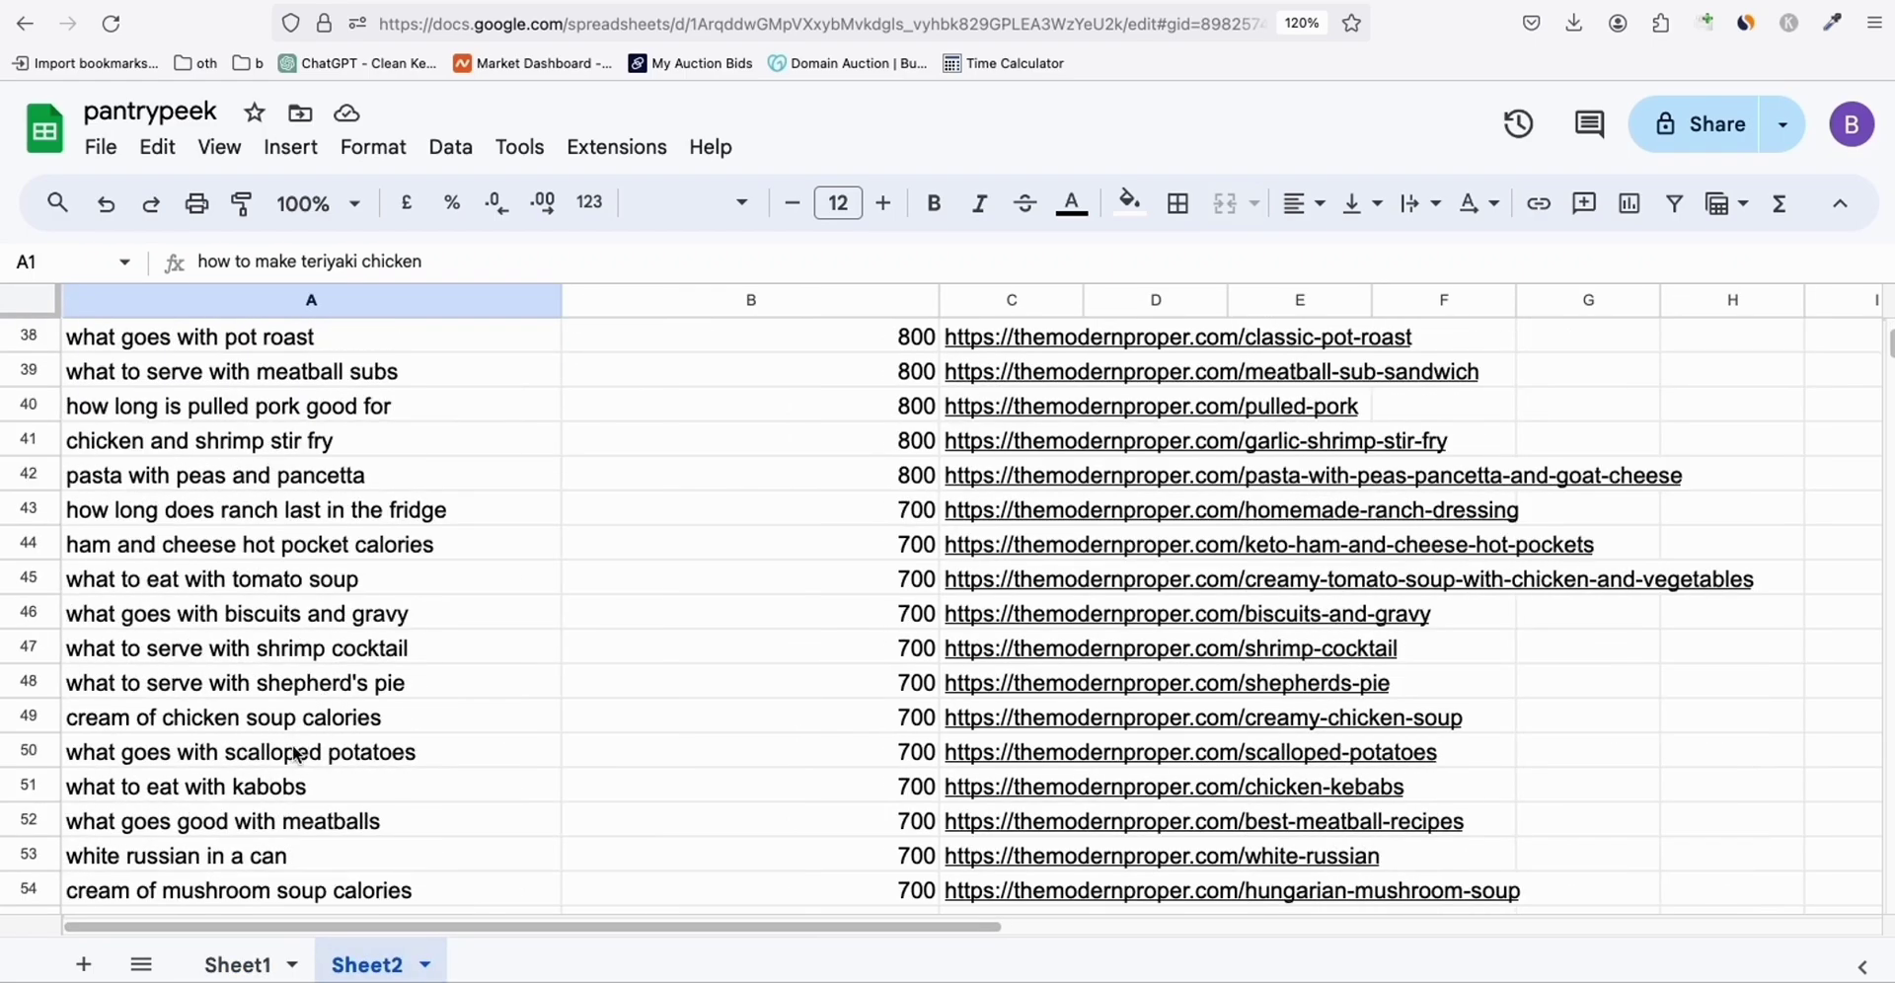
Try to remove duplicate rows from Sheet1, treating the first row as headers and comparing only the Current URL column.
click(252, 964)
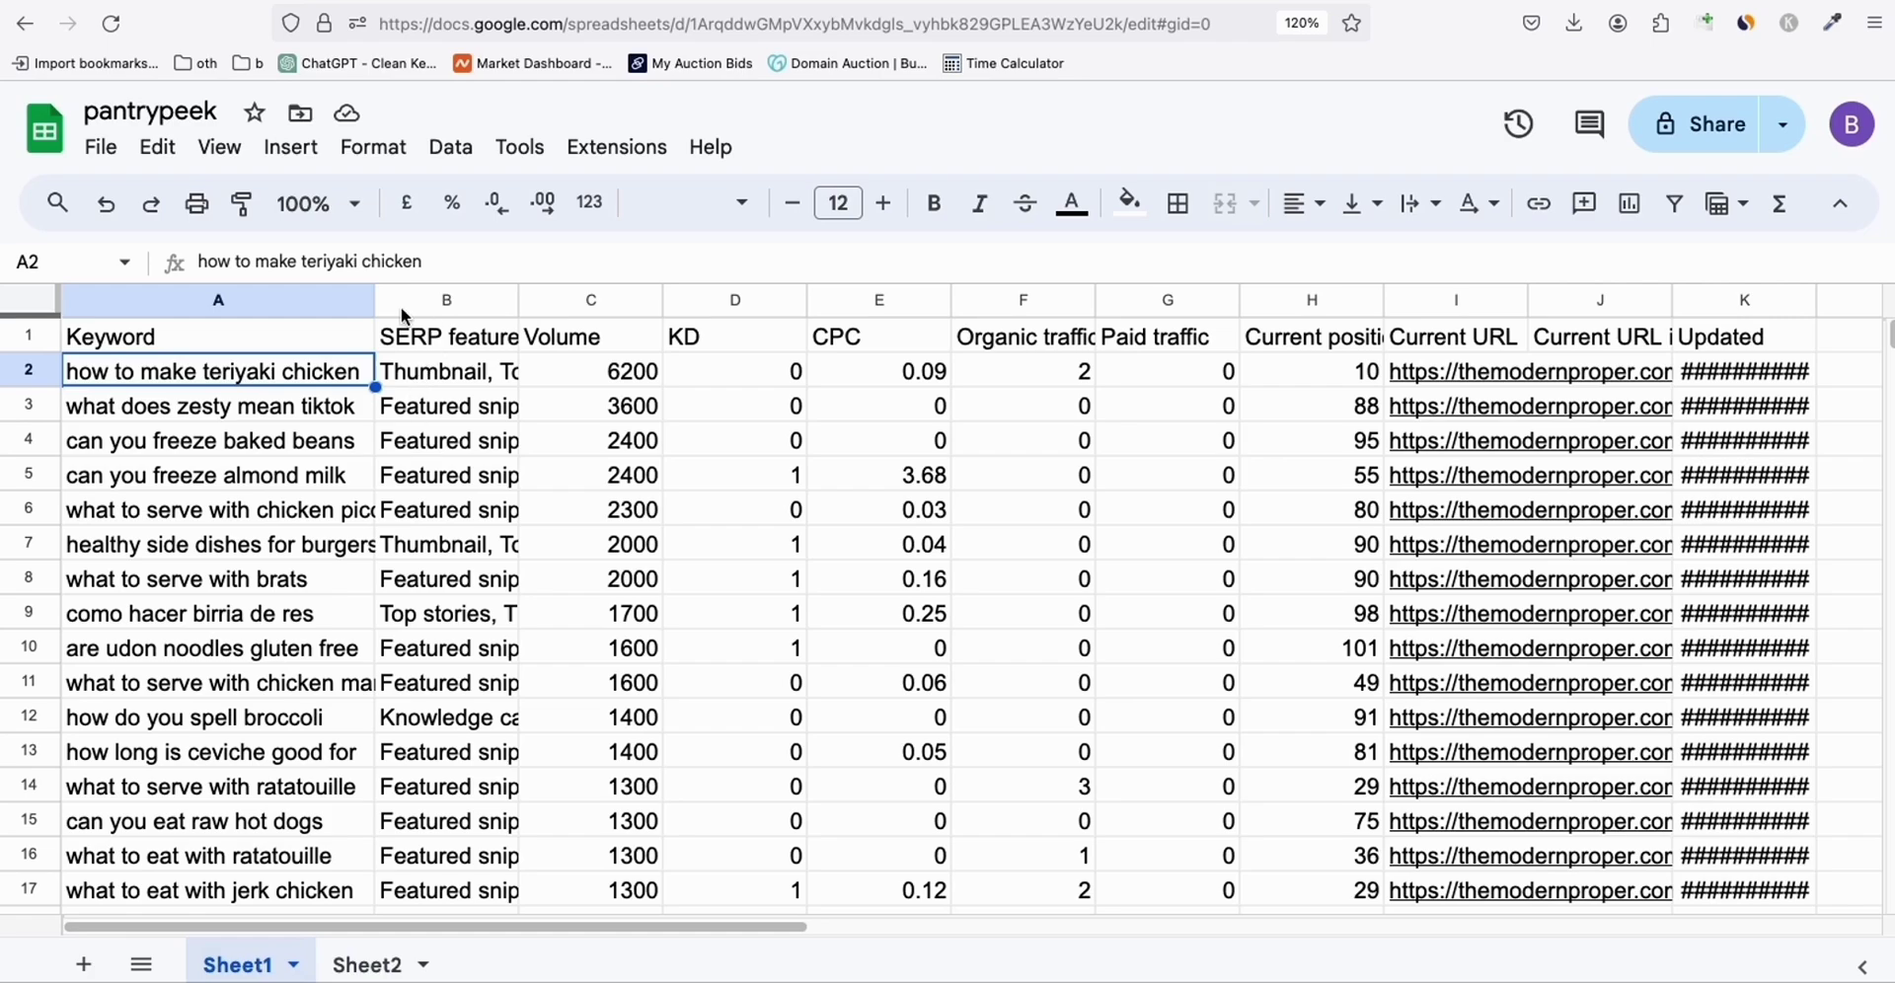
click(446, 149)
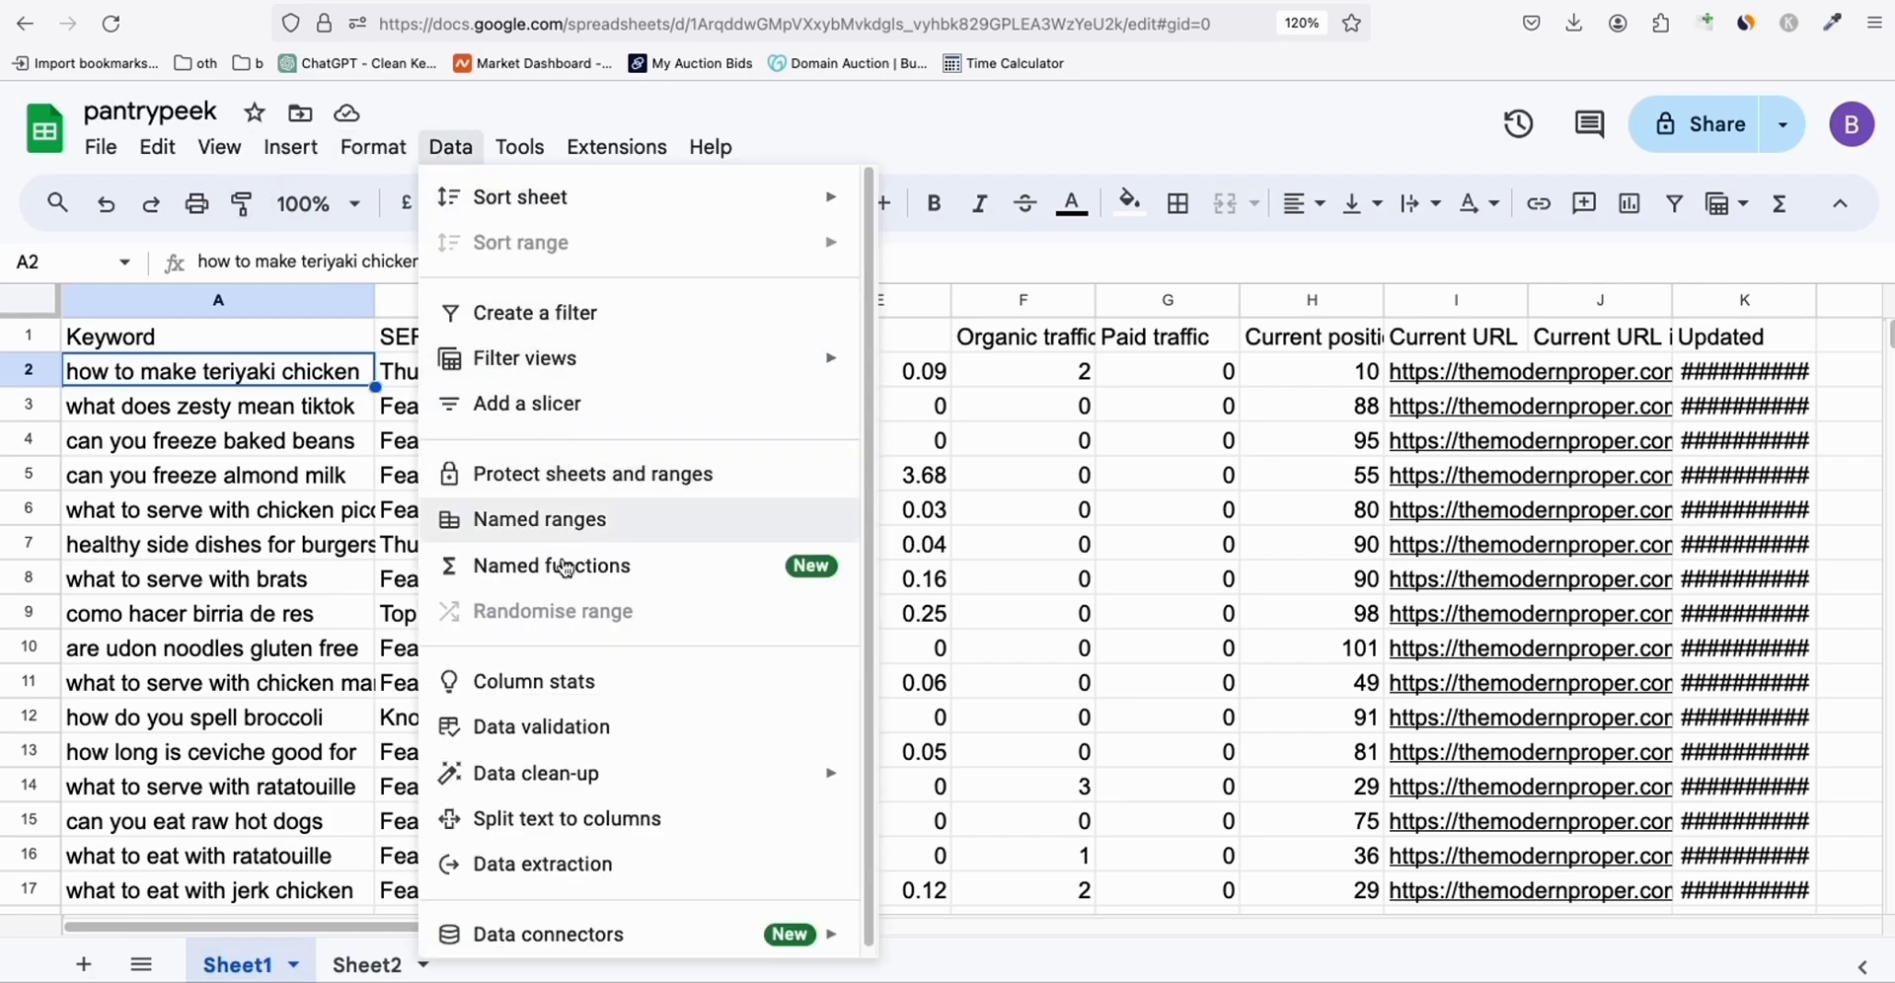
mouse_move(583, 787)
click(943, 830)
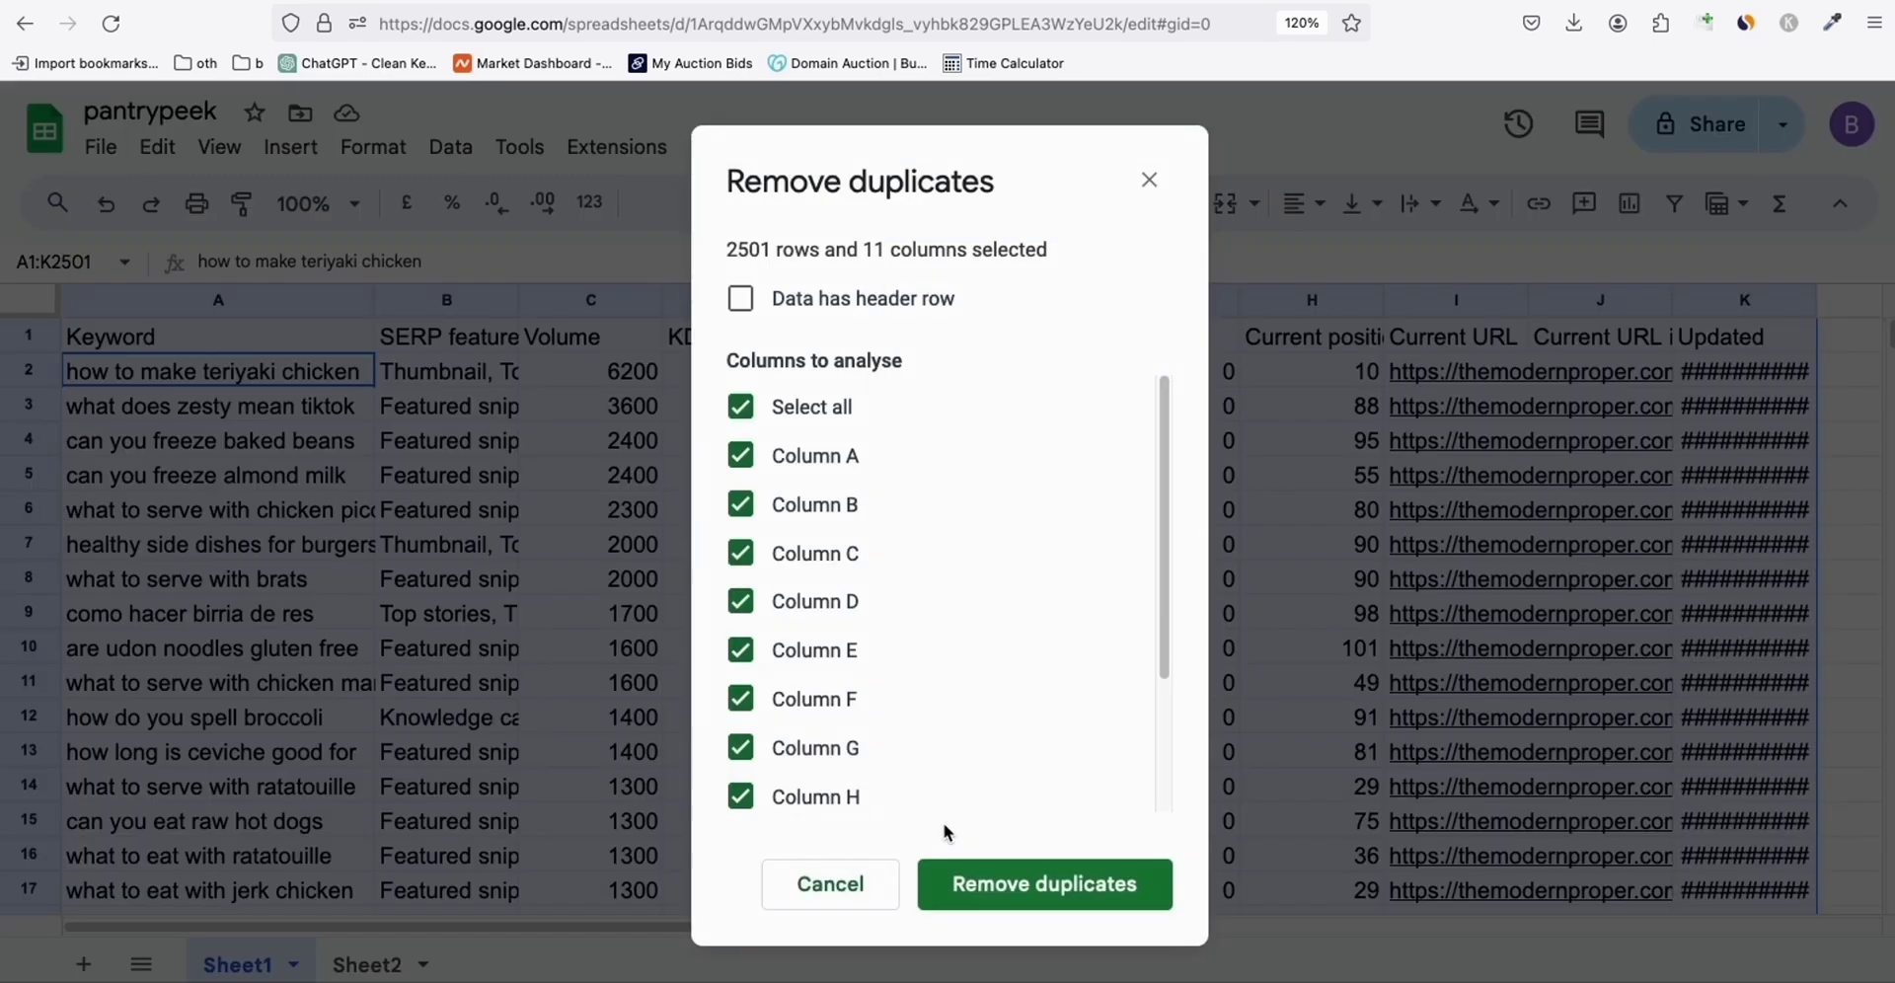
click(886, 314)
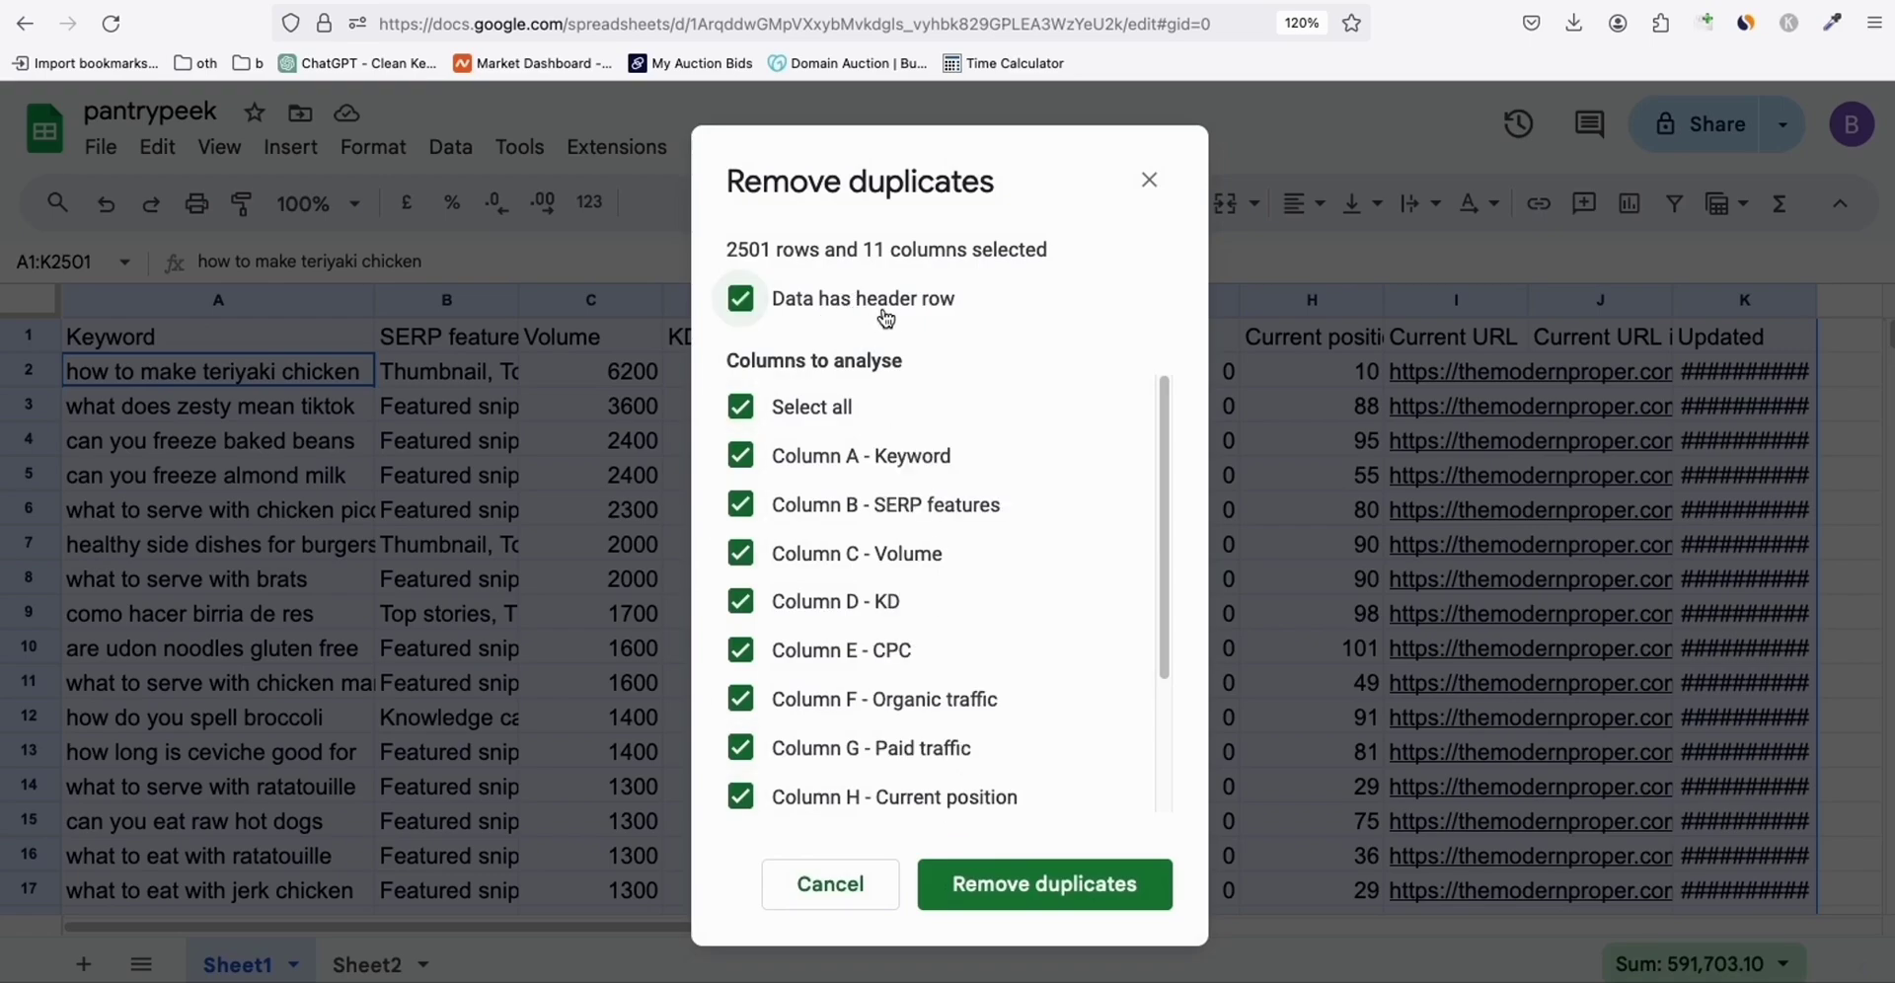
click(809, 413)
scroll(874, 449, down, 3)
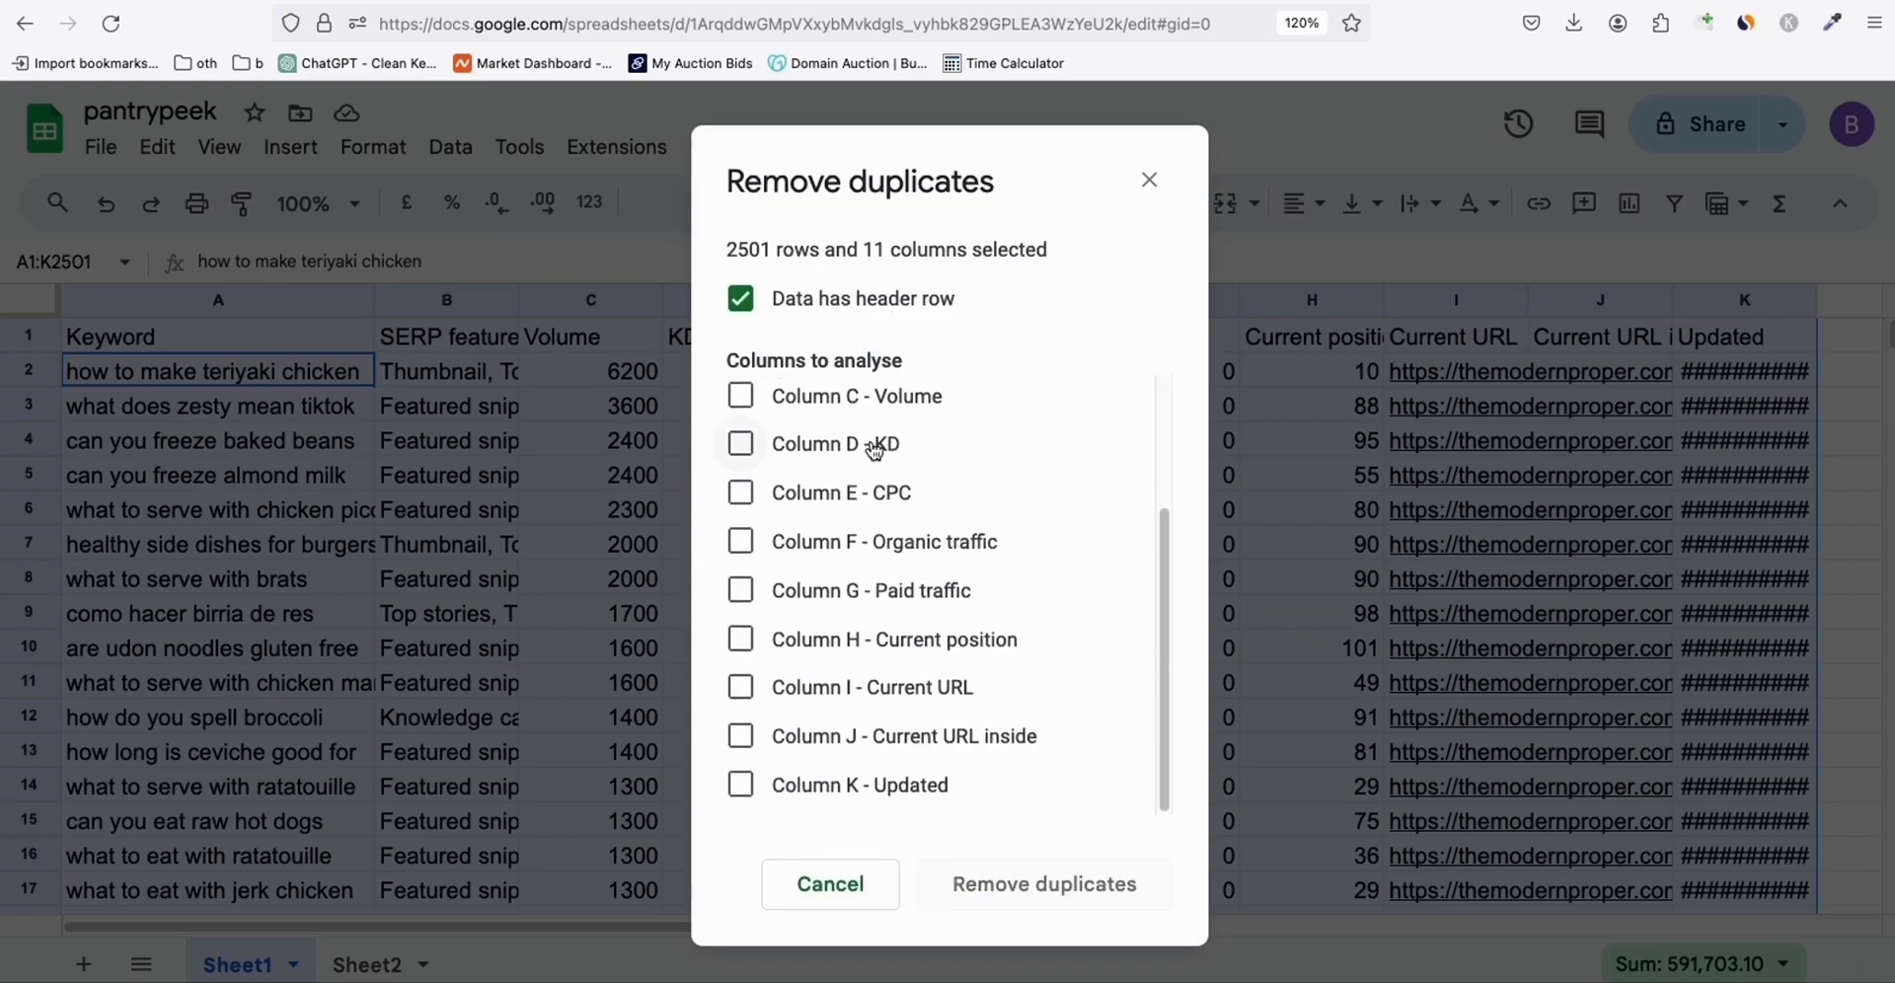
click(941, 697)
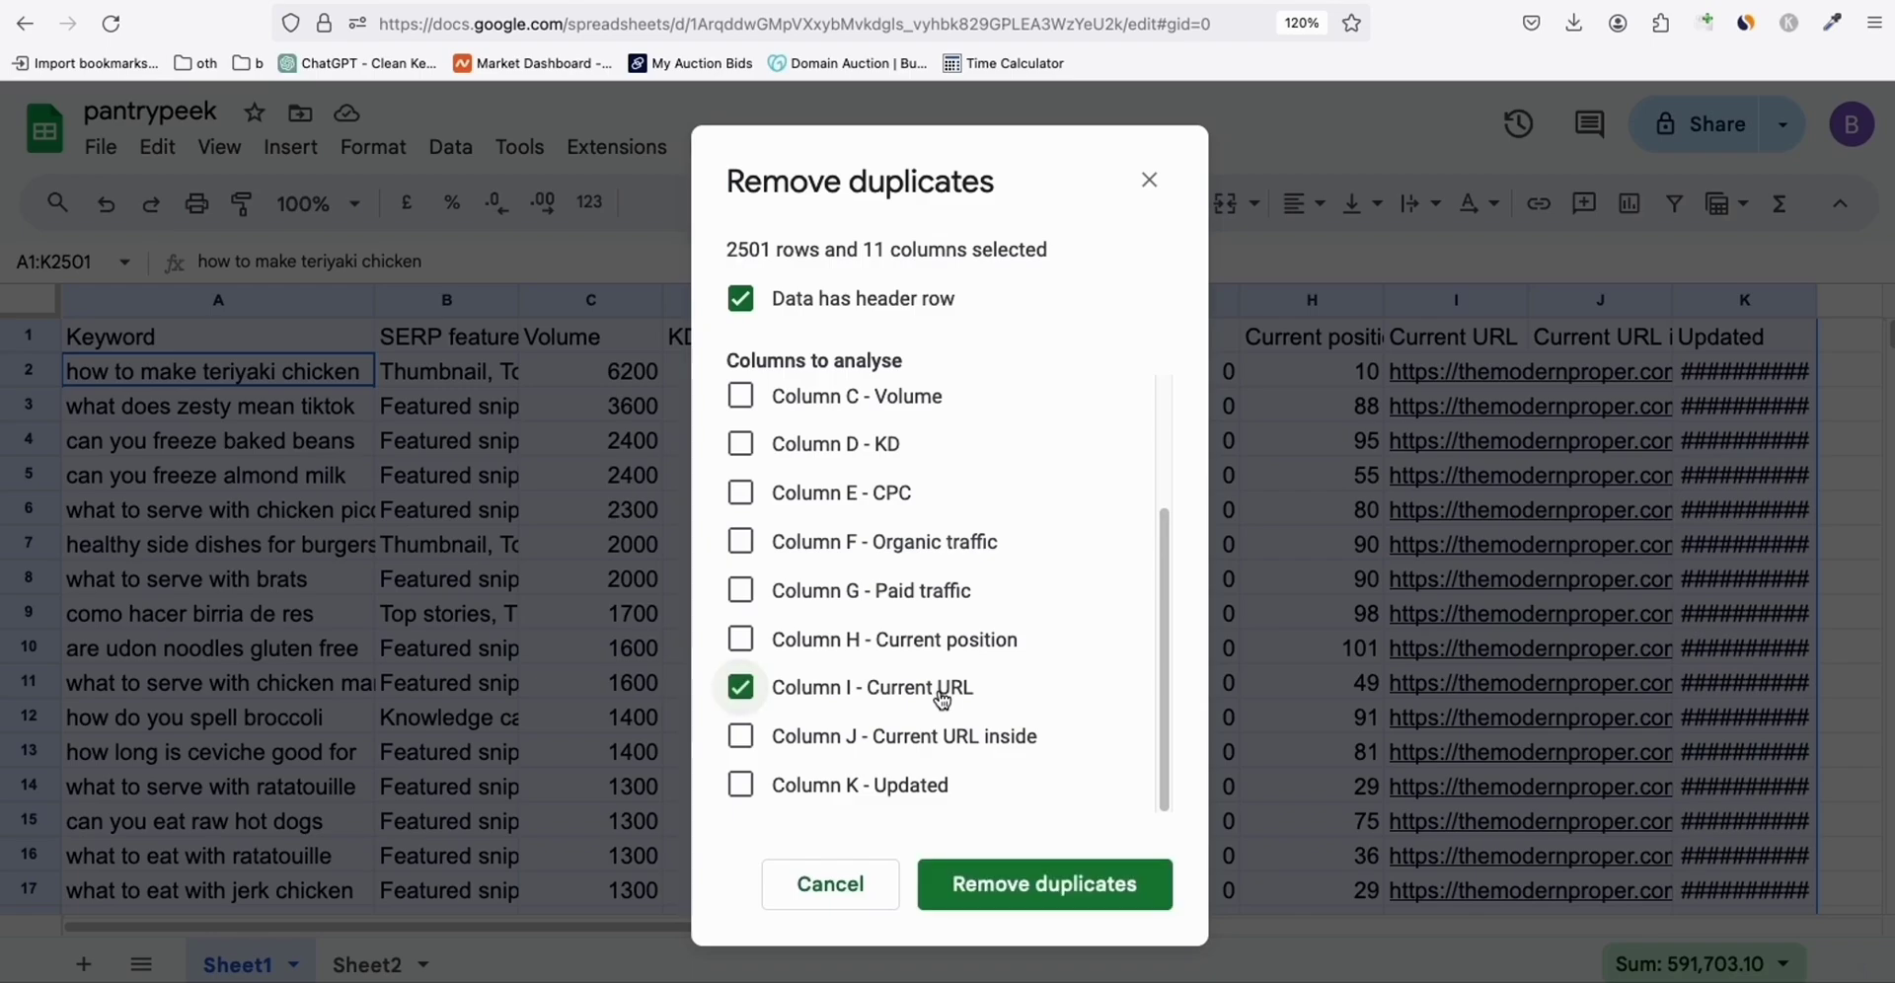
click(1023, 891)
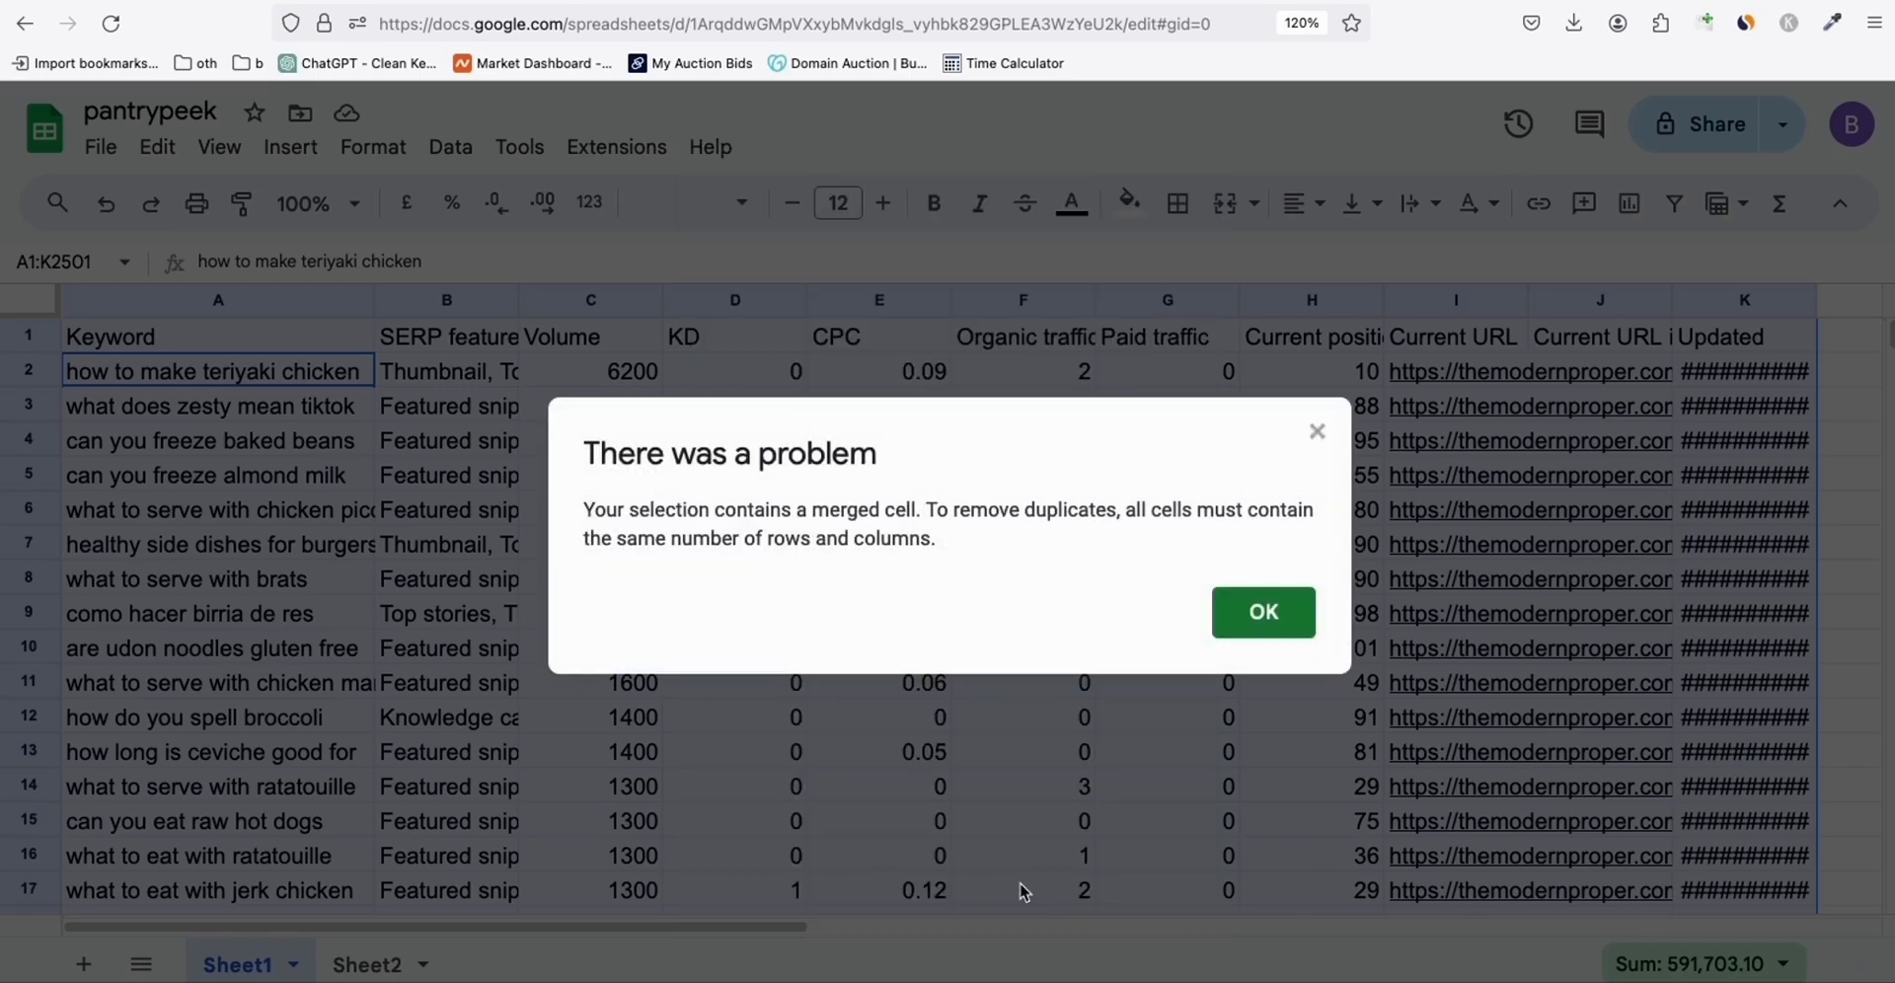
click(1290, 632)
Copy the first 50 keywords, A1:A50, from Sheet2 of the pantrypeek spreadsheet.
click(373, 964)
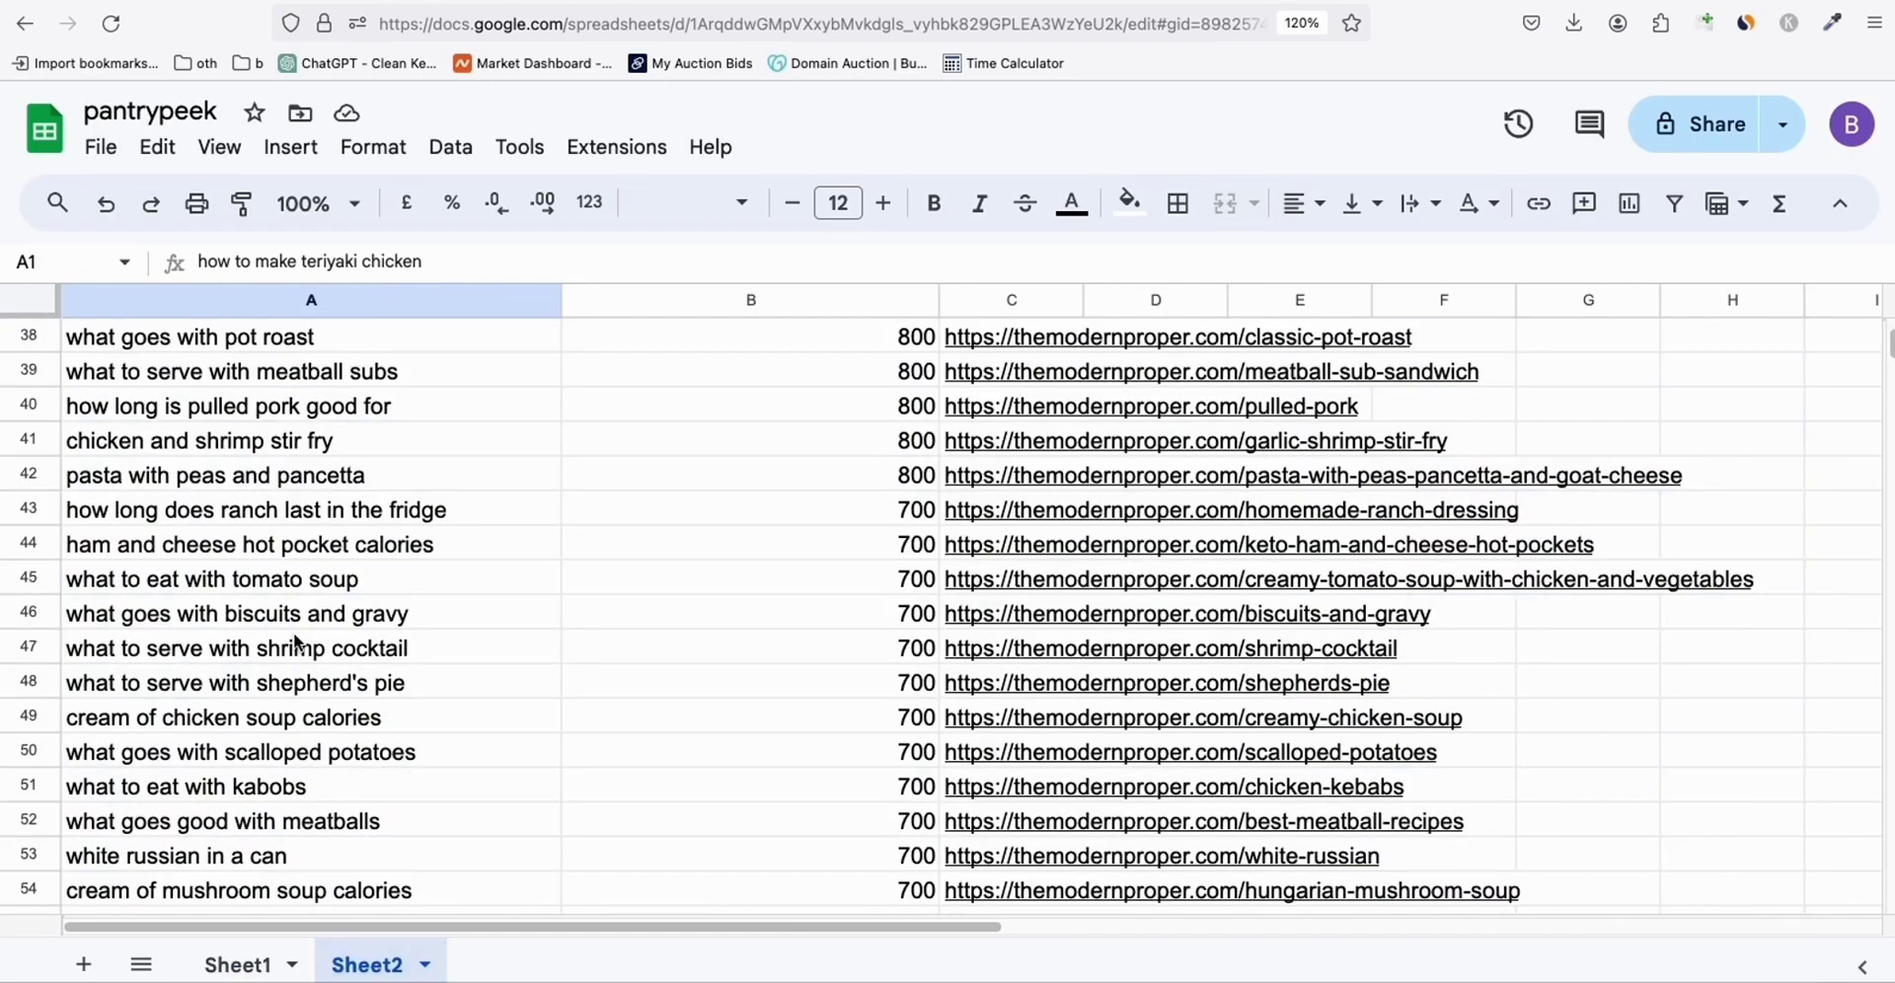
scroll(407, 454, up, 15)
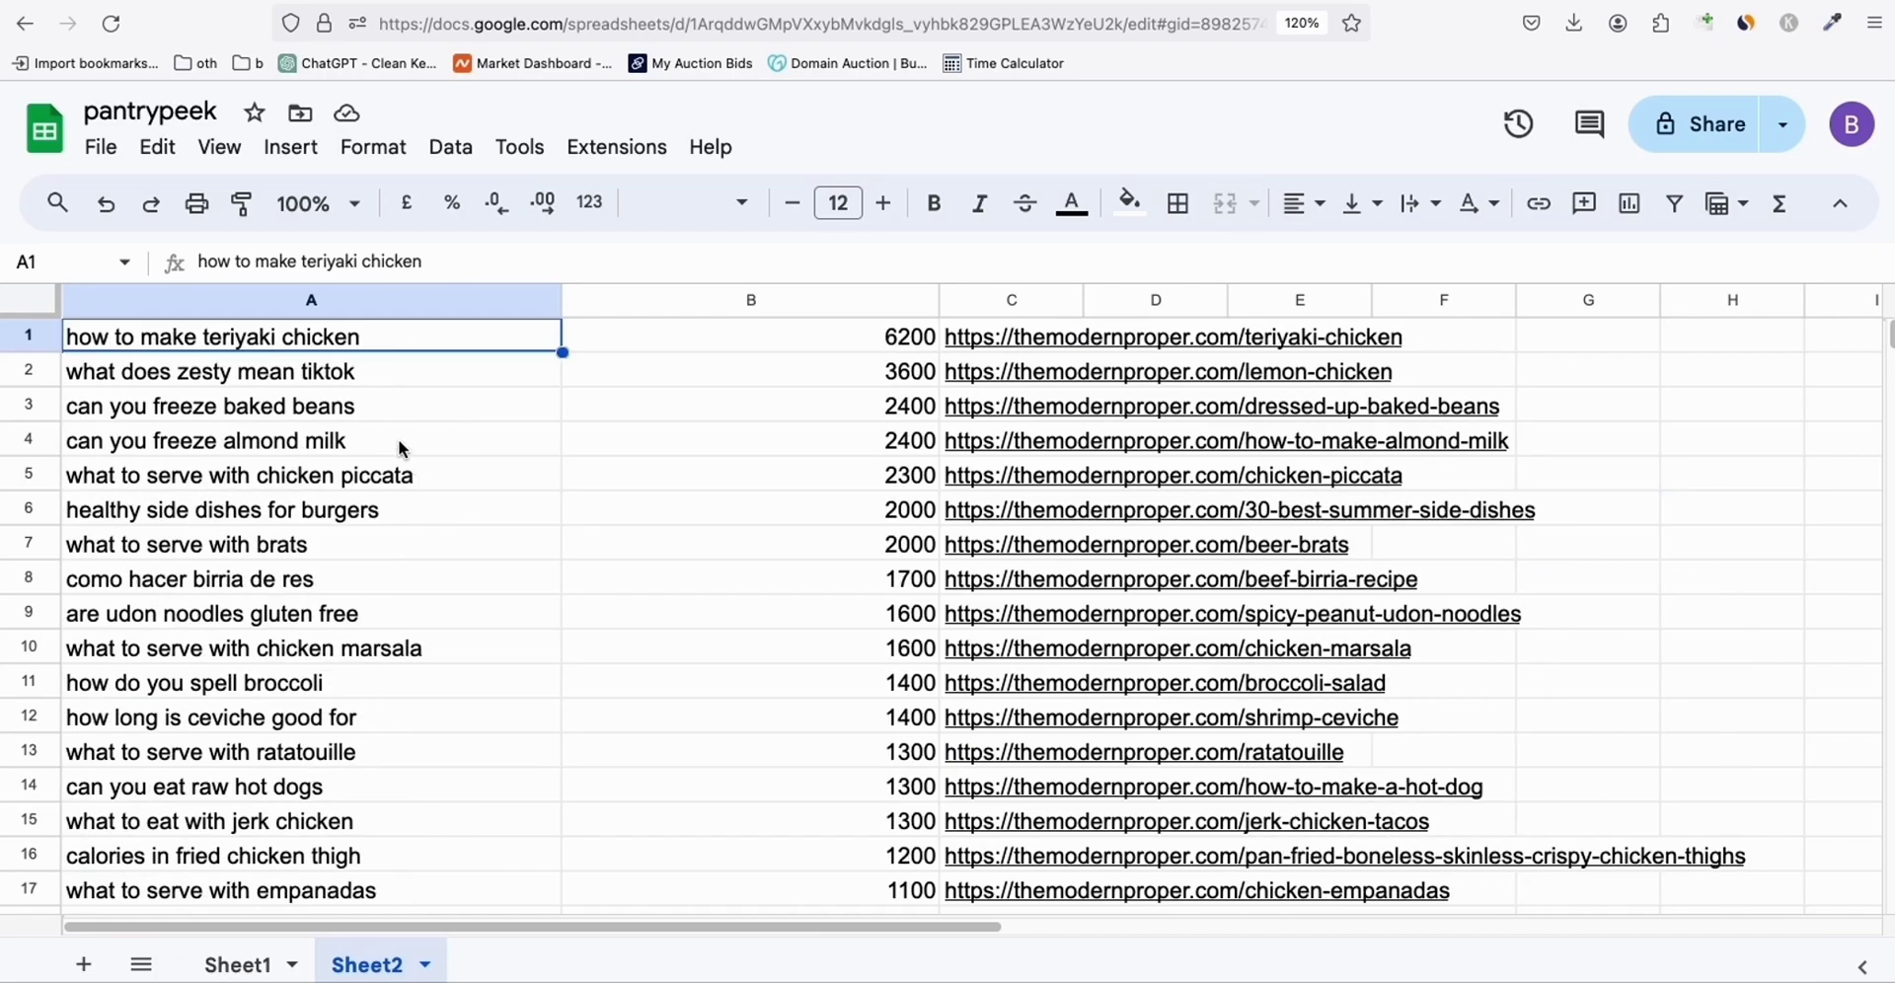
click(400, 405)
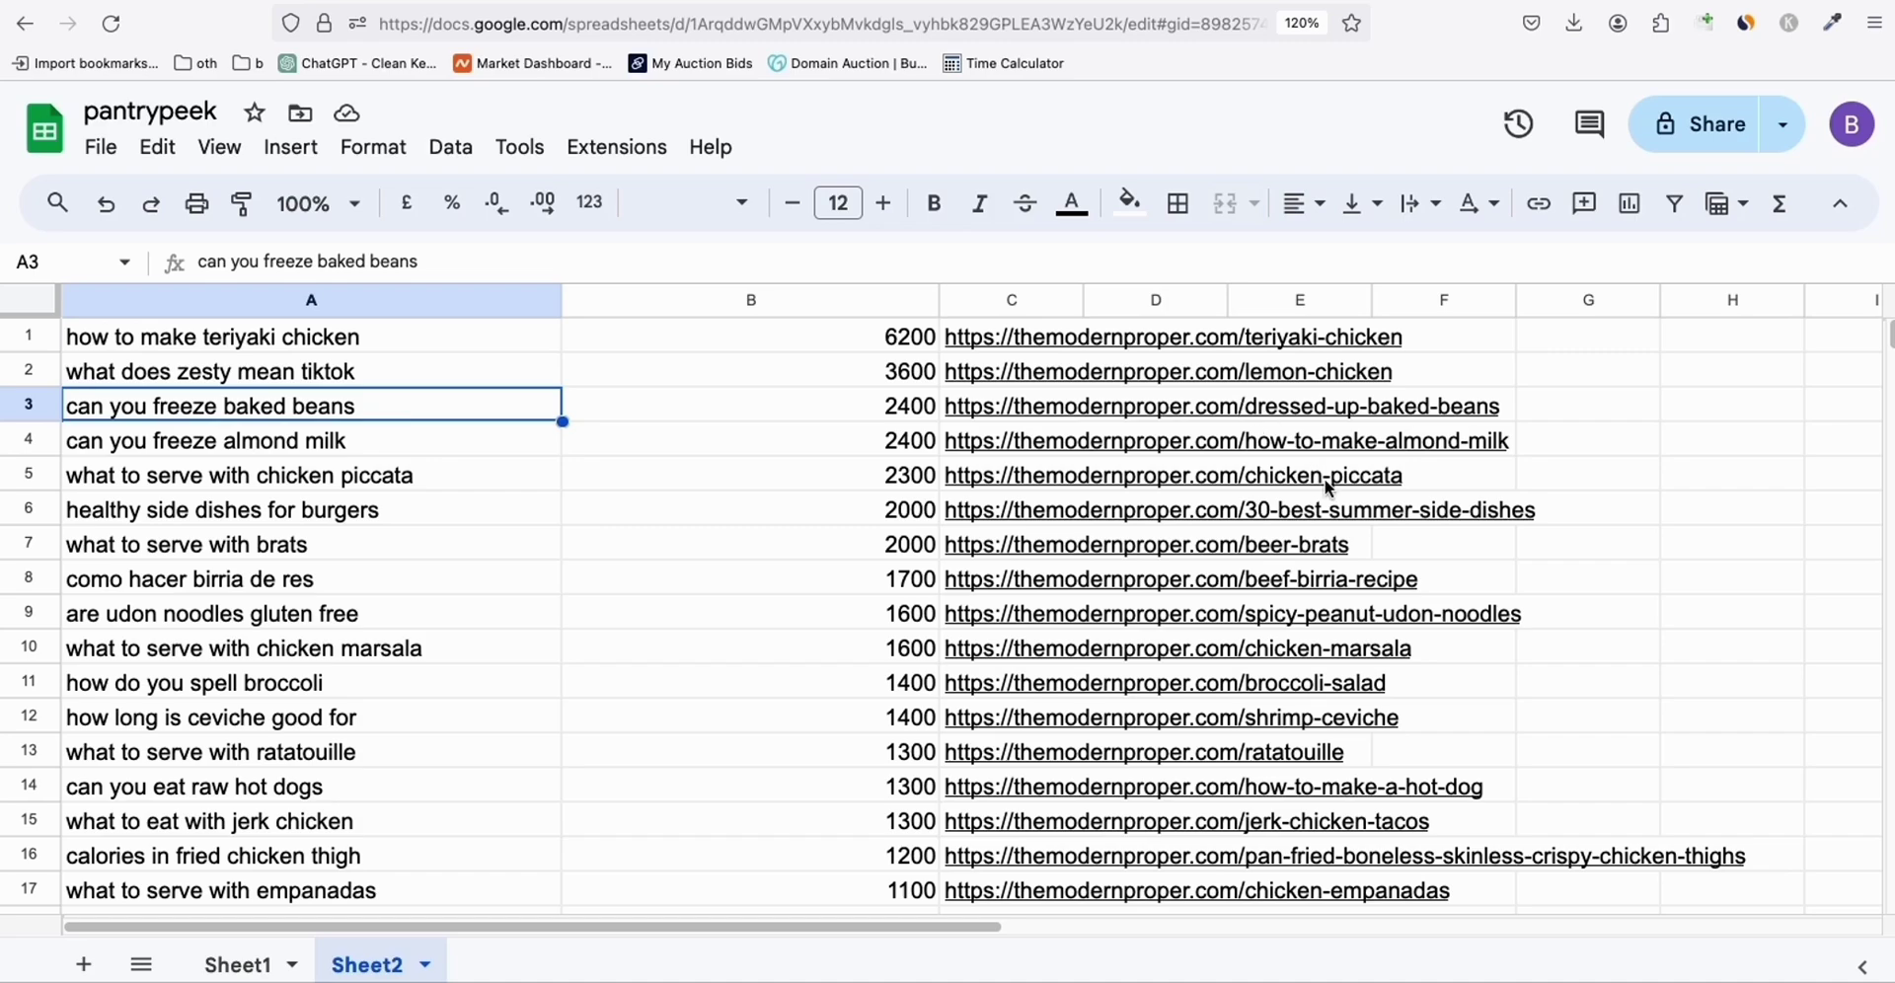
click(359, 347)
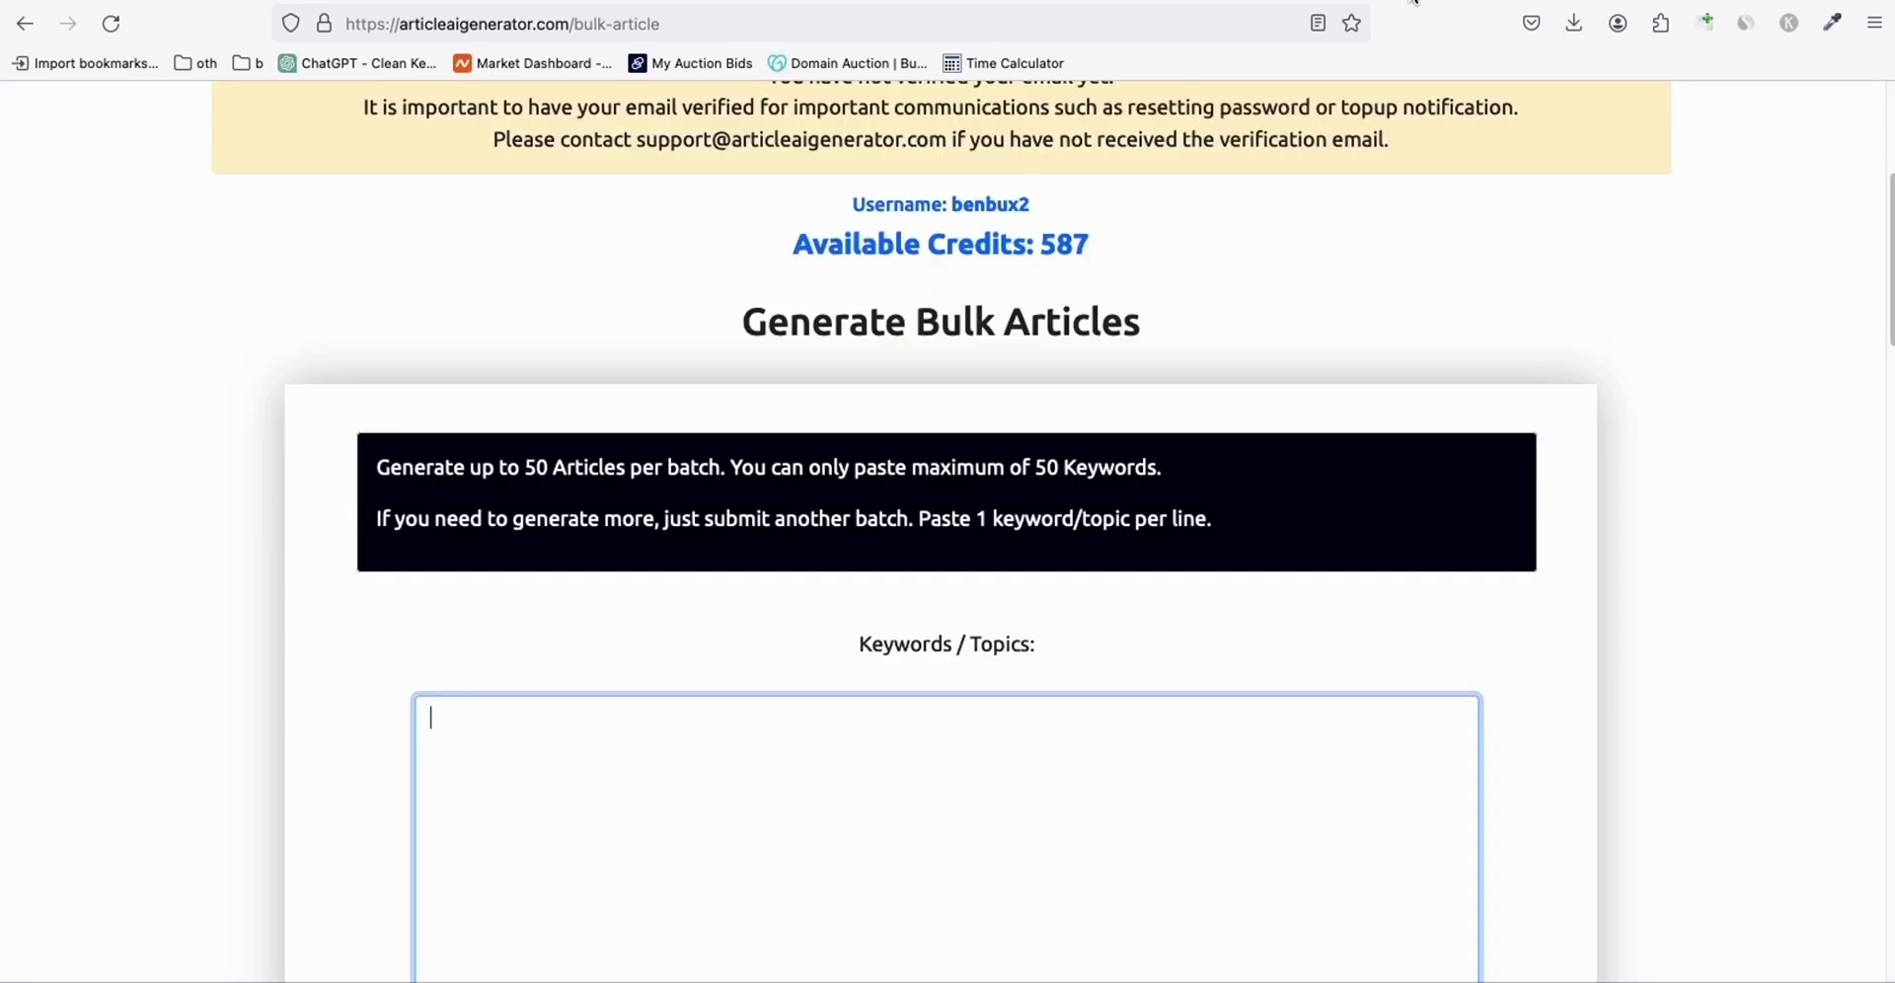
key(ctrl+Tab)
key(ctrl+Tab)
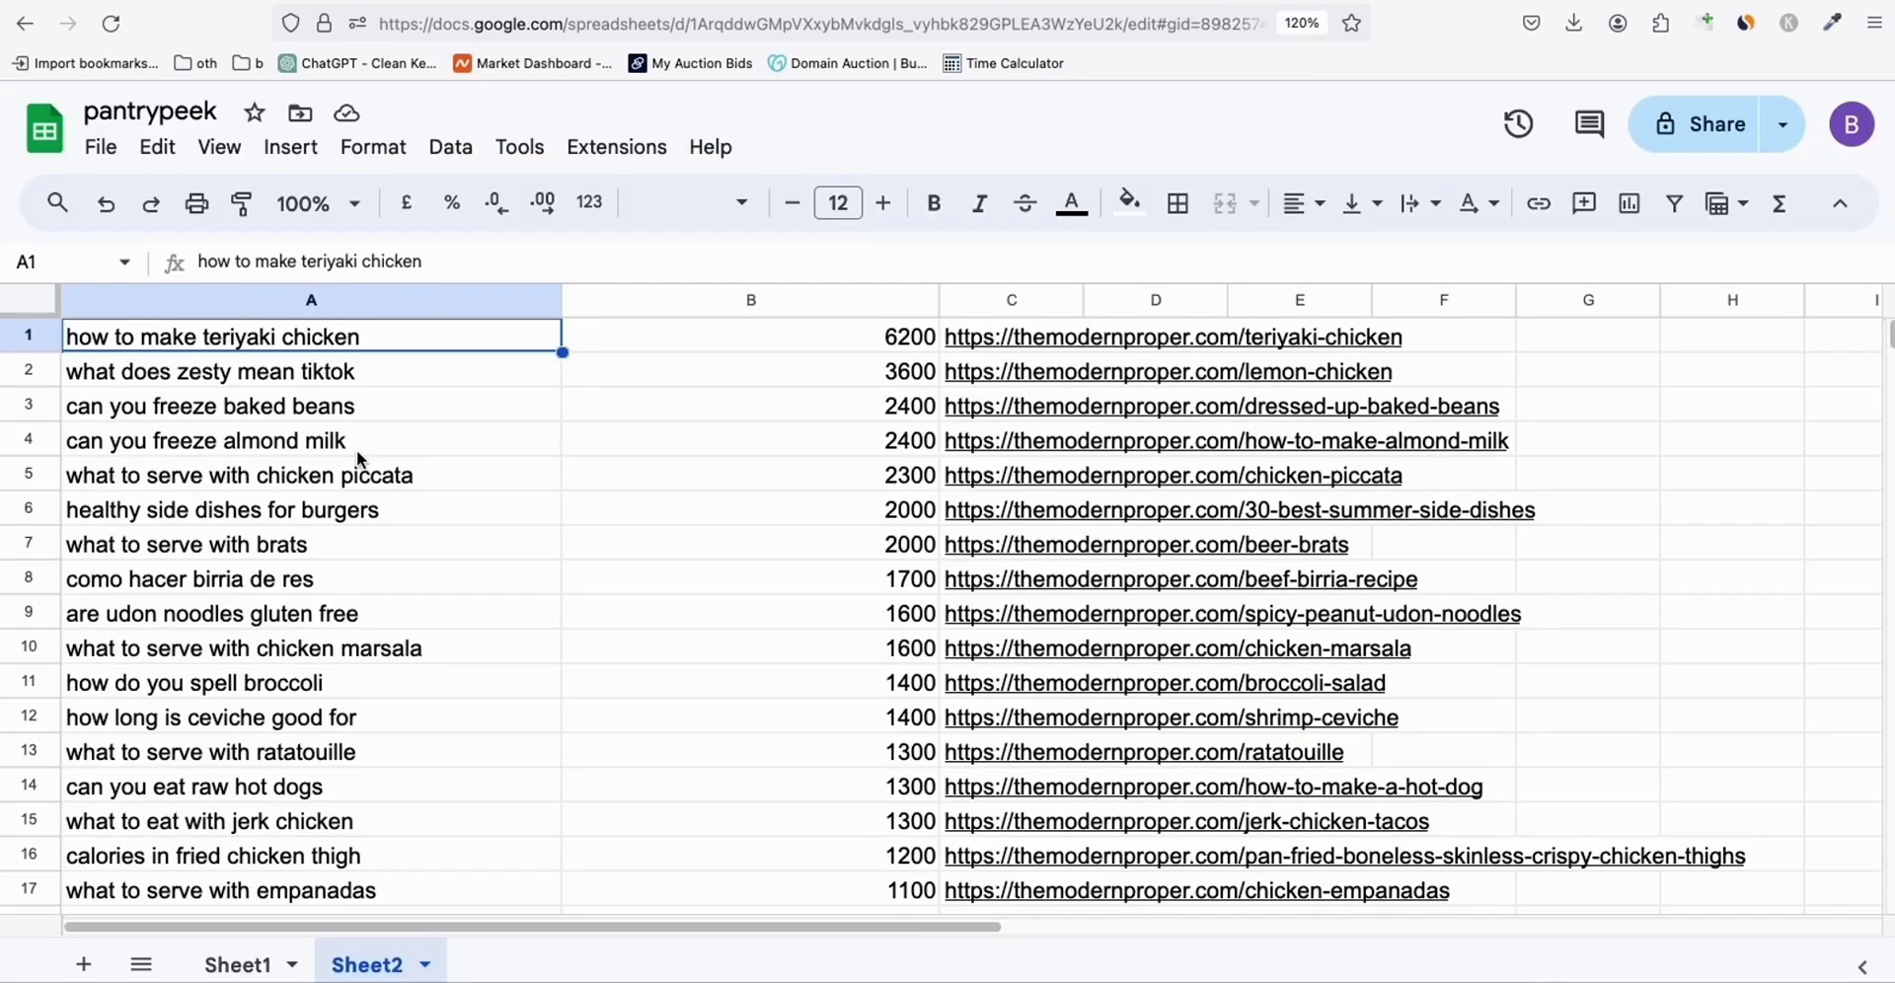
key(ctrl+Tab)
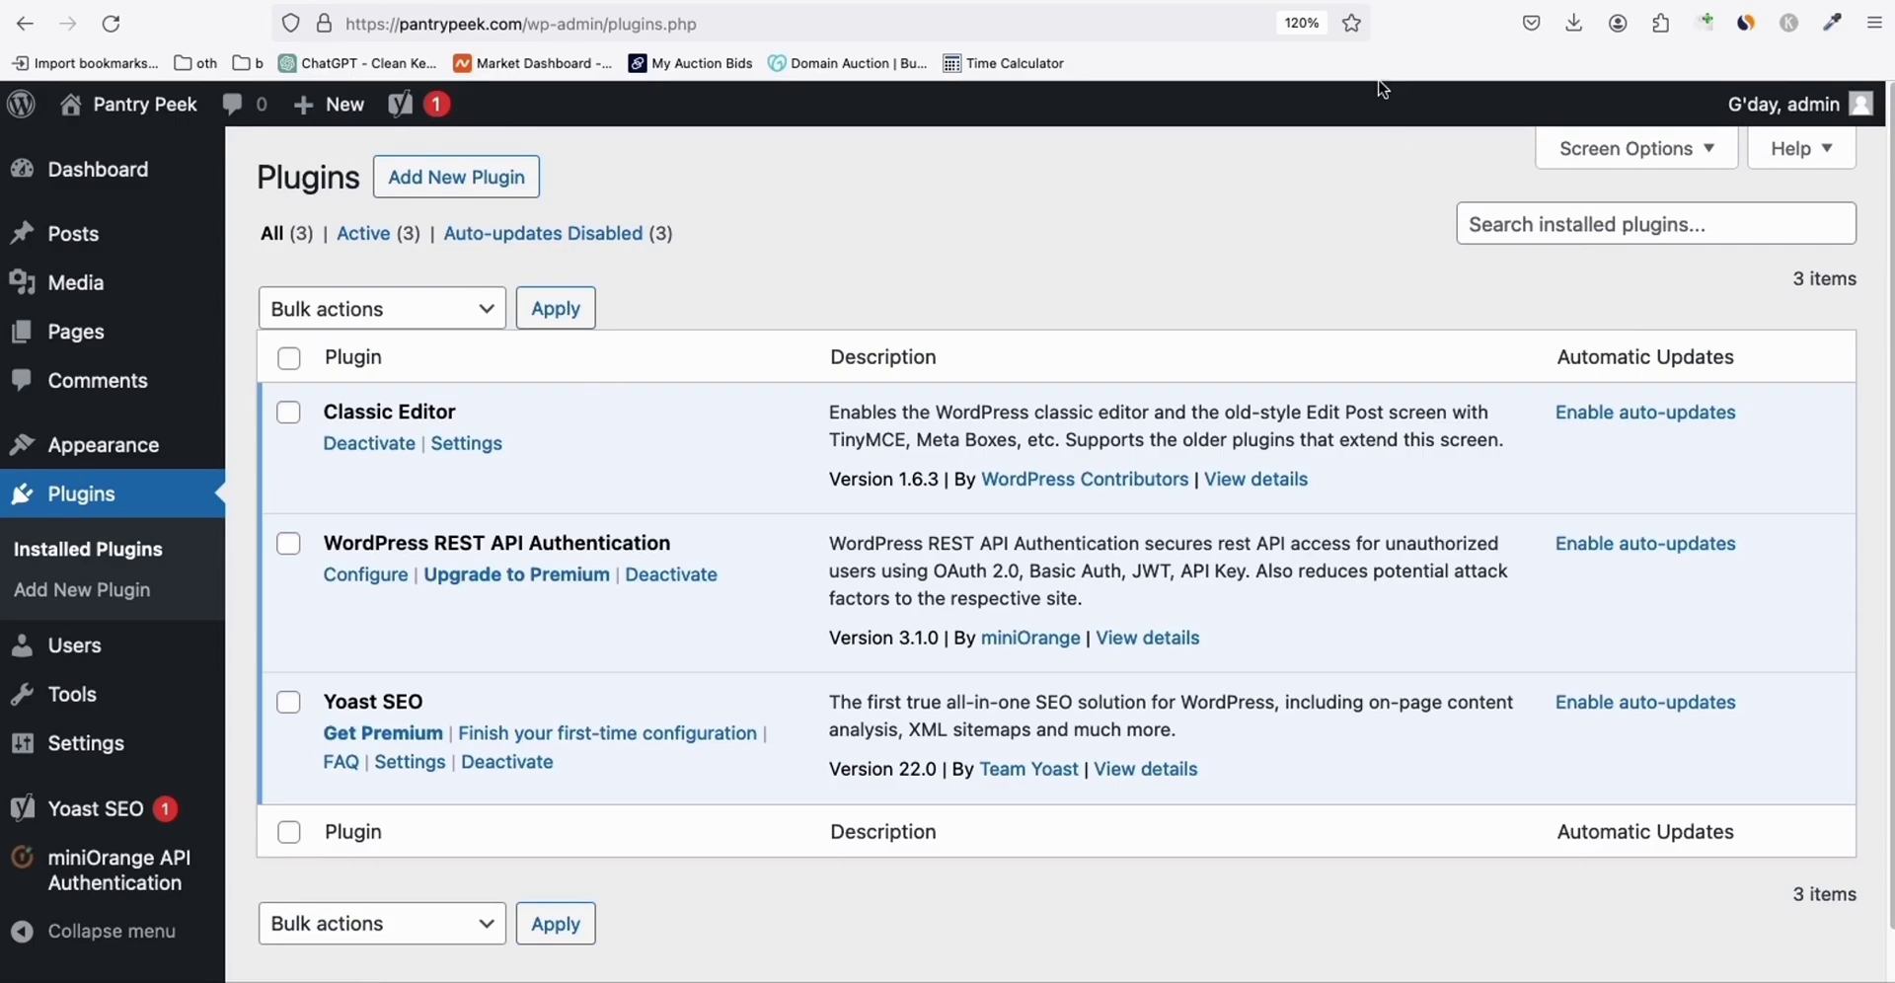
key(ctrl+shift+Tab)
scroll(326, 517, down, 10)
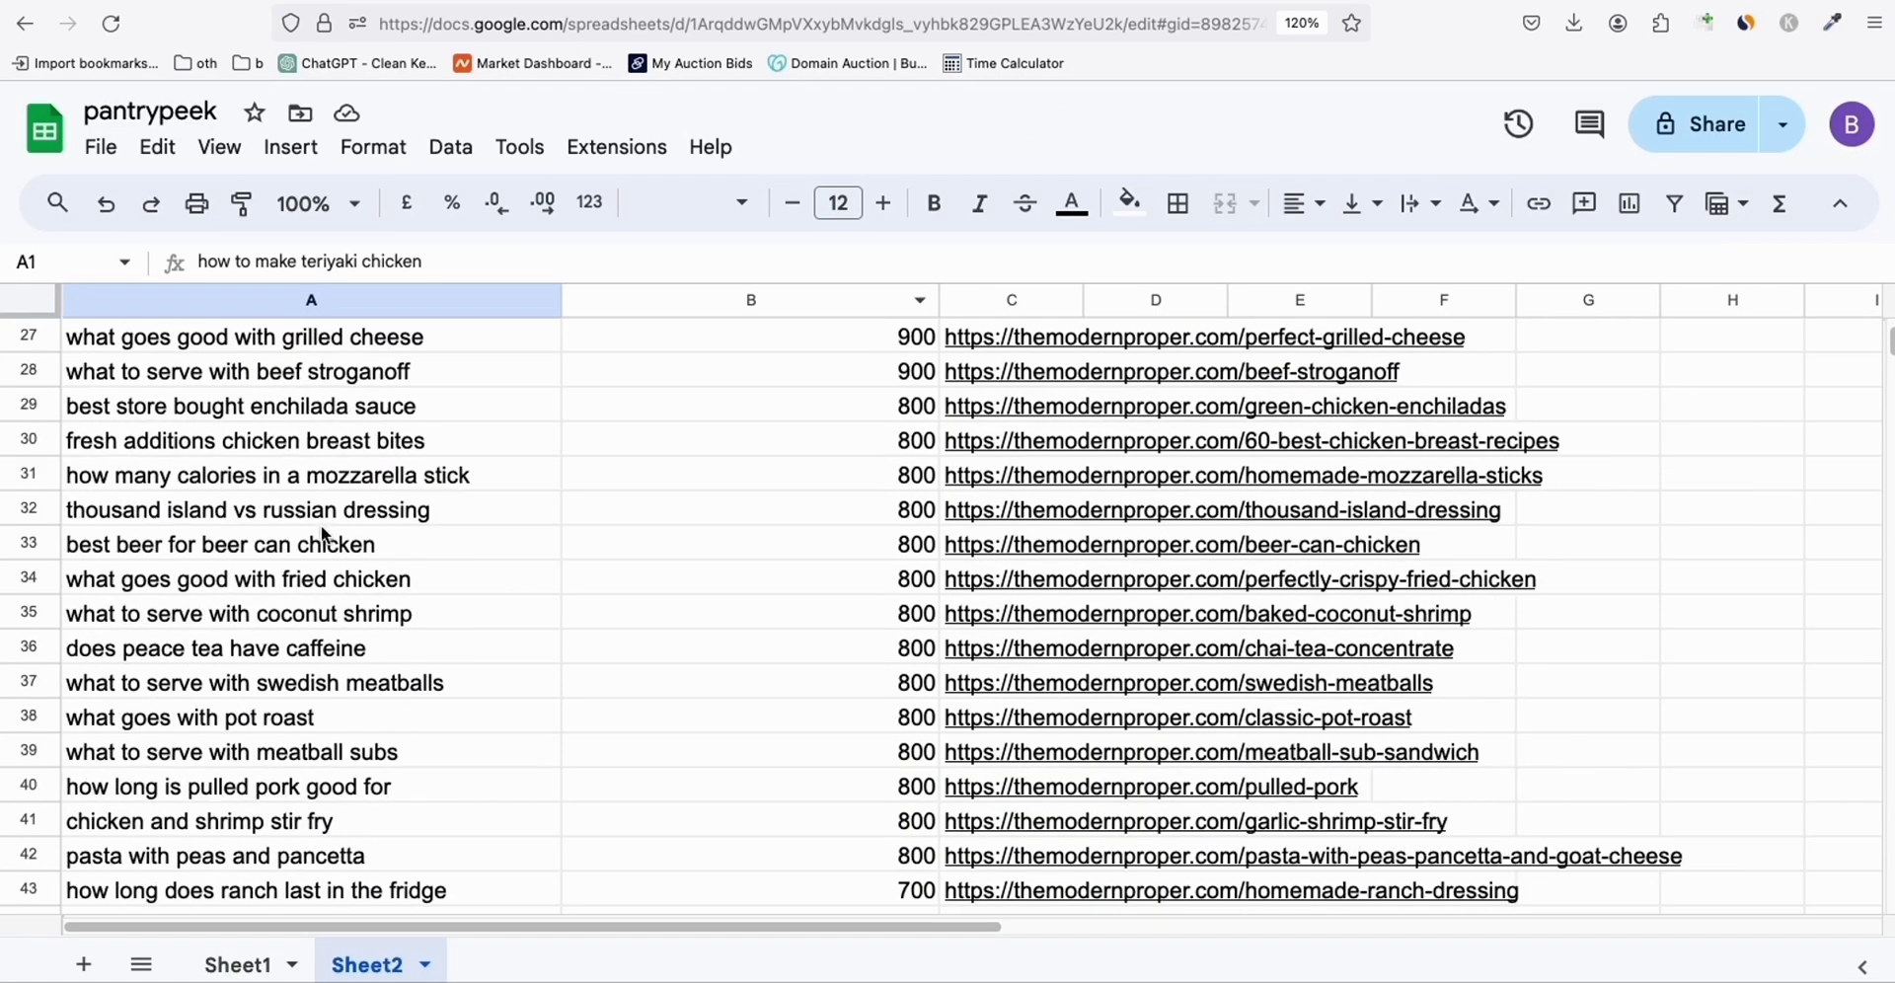
scroll(237, 839, down, 1)
shift+click(215, 864)
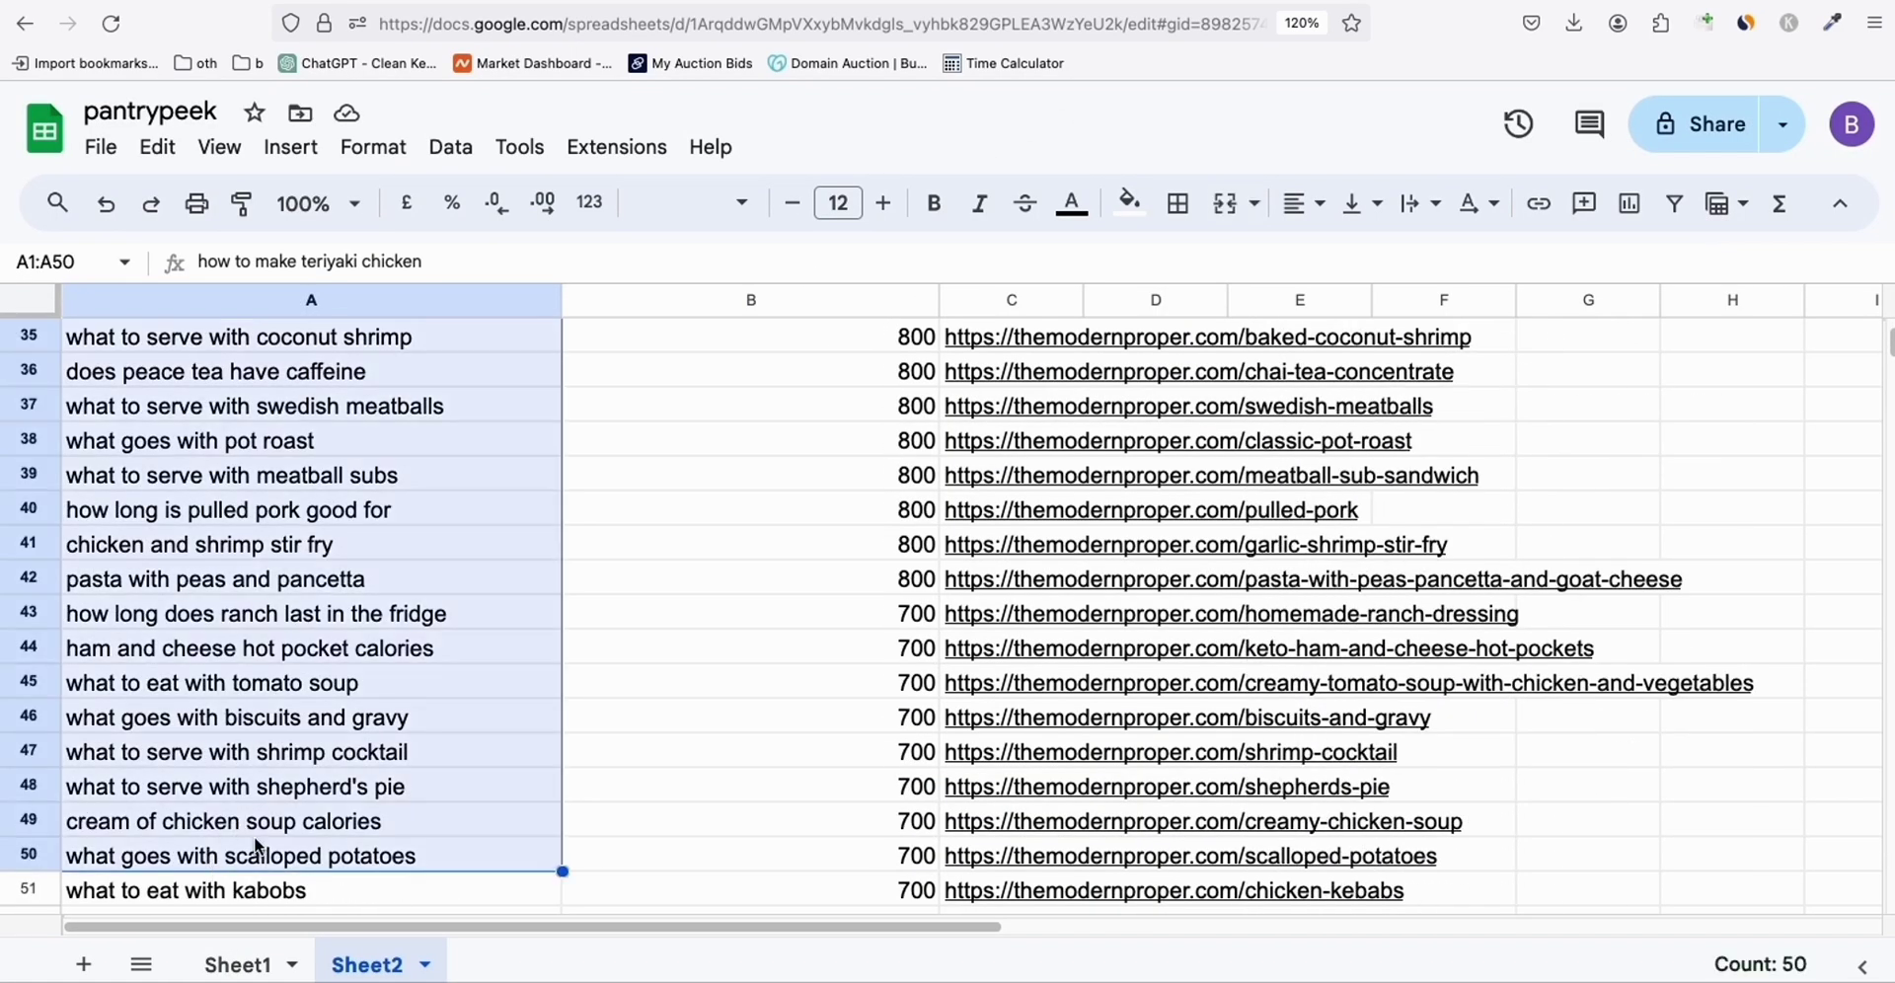
key(ctrl+c)
Switch to Article AI Generator and paste the 50 copied keywords into the Keywords / Topics field of the bulk article form.
key(ctrl+Tab)
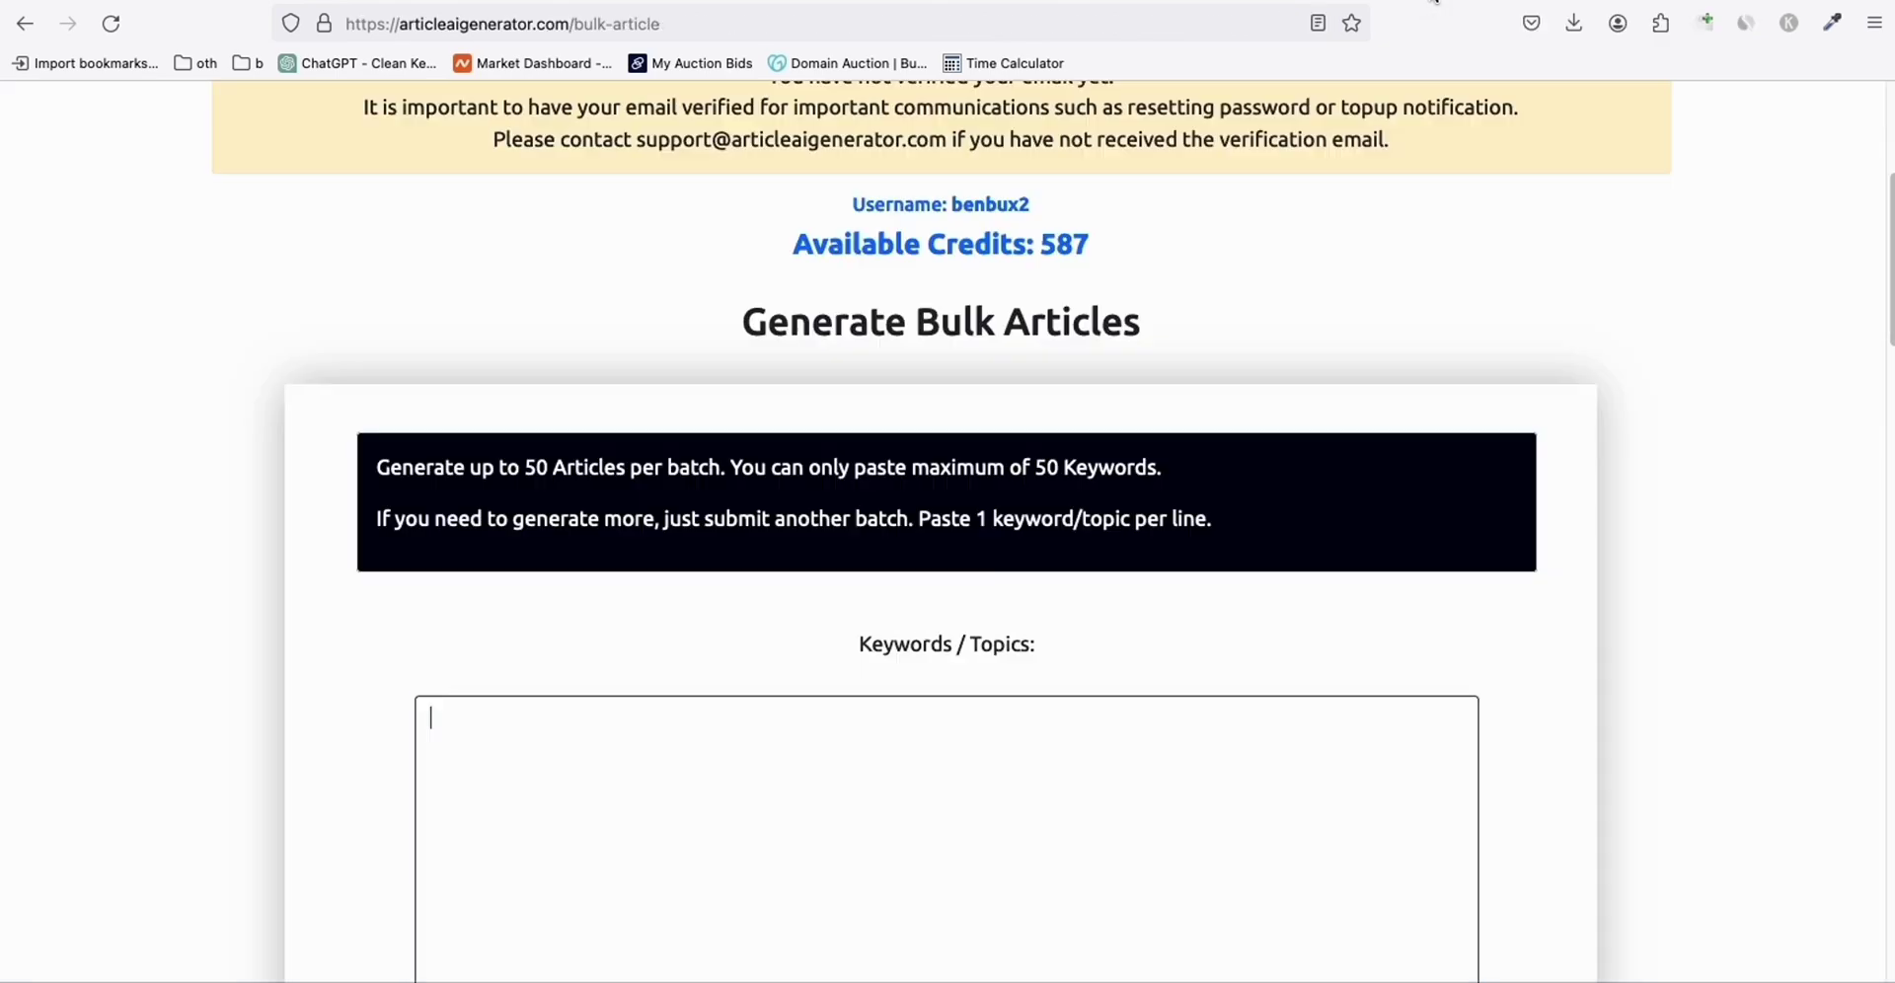
scroll(944, 255, down, 1)
scroll(945, 254, up, 5)
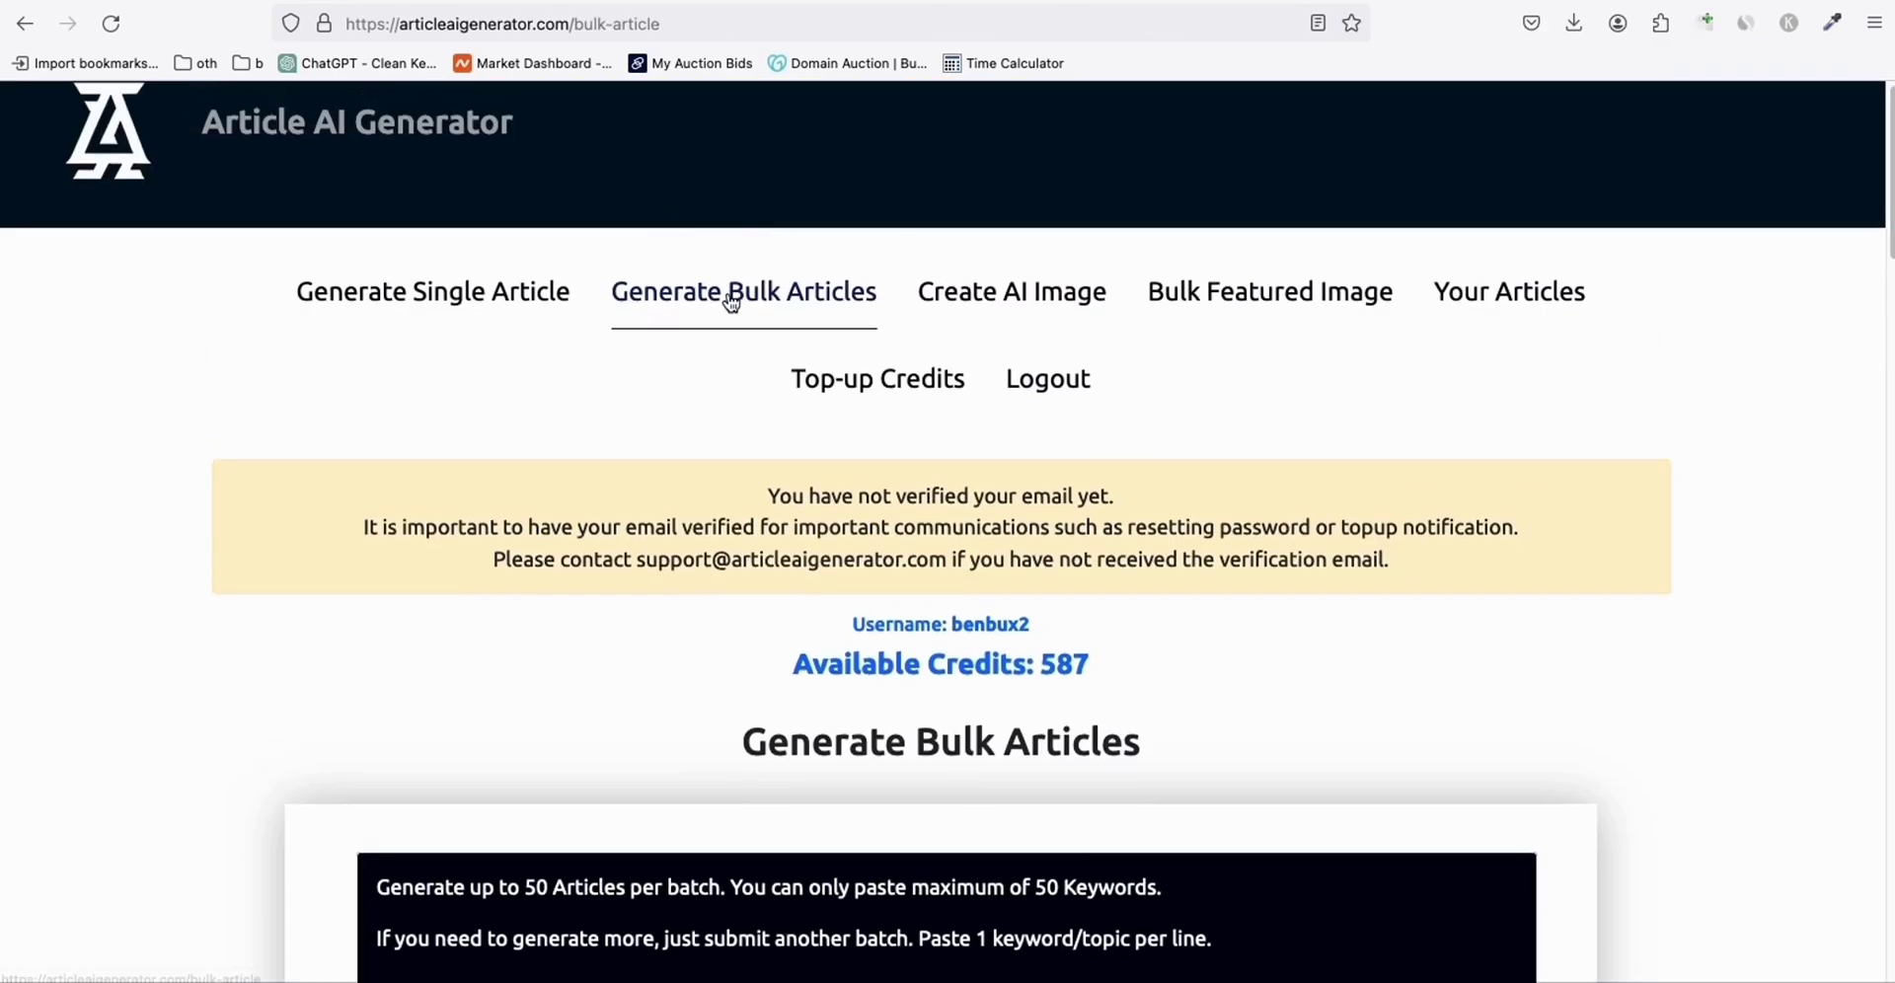
scroll(741, 296, down, 7)
click(584, 449)
key(super+v)
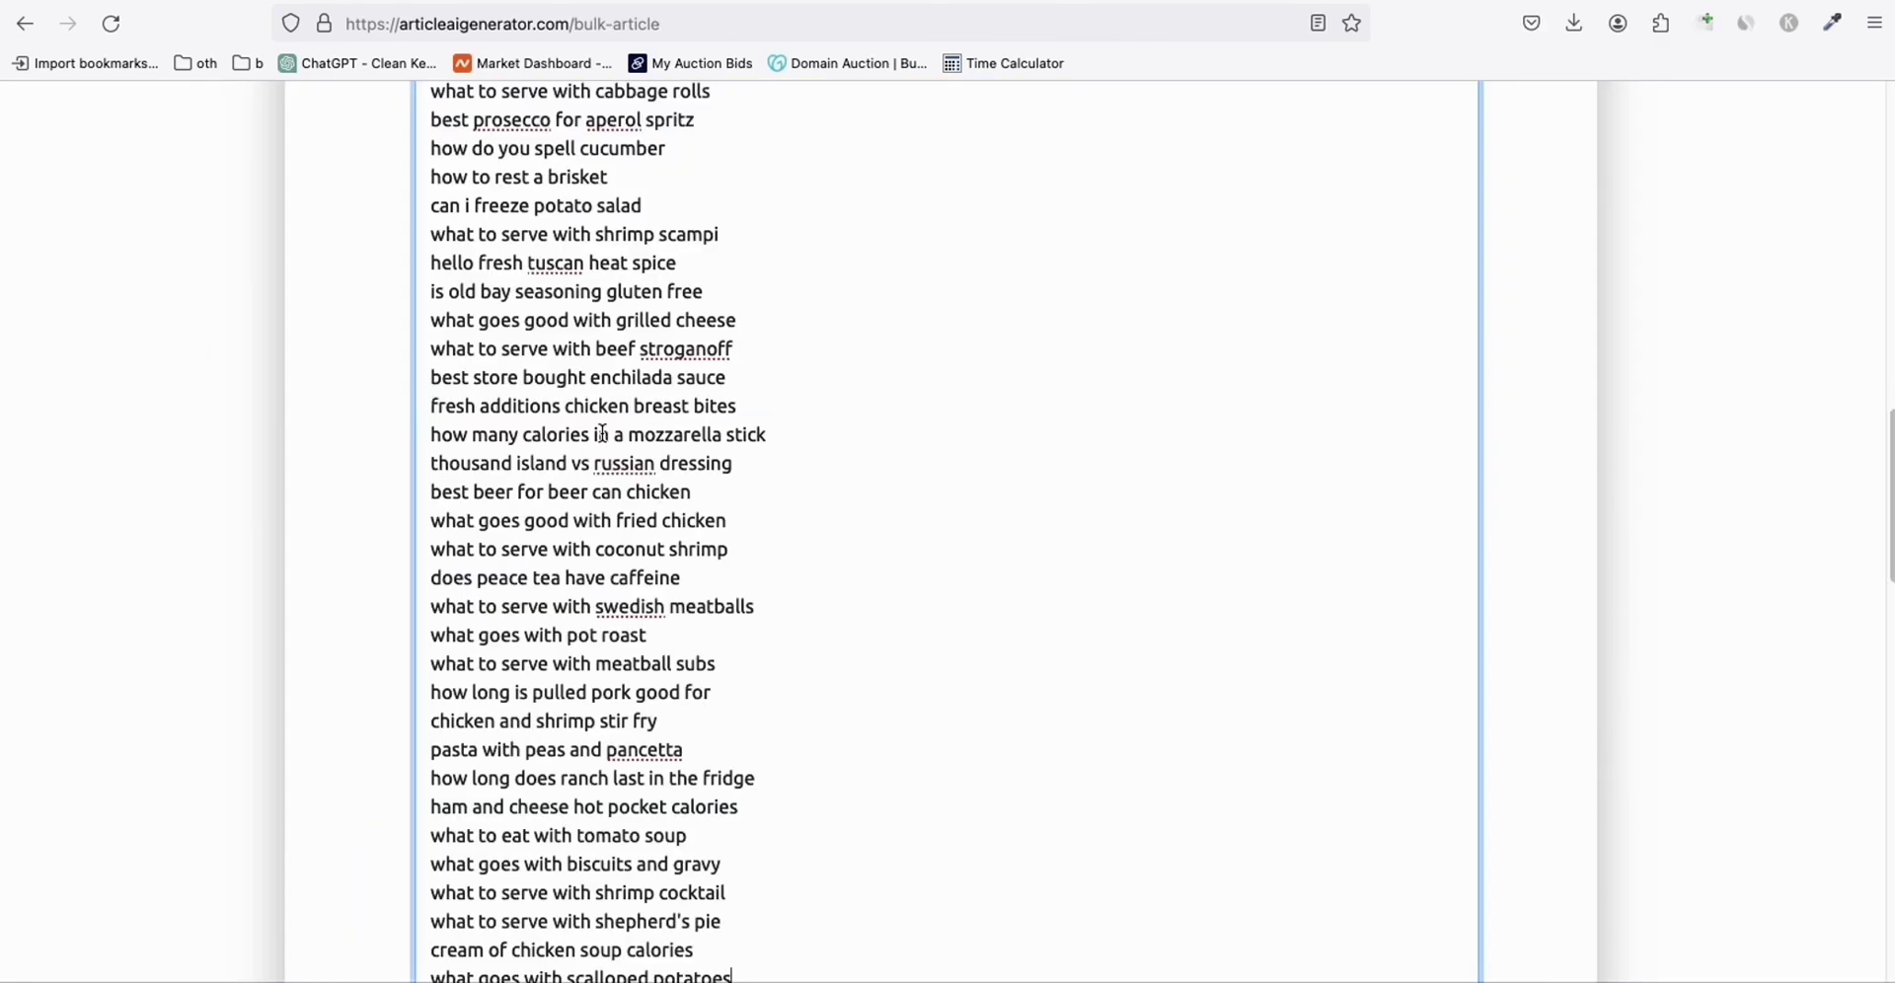
Set Generate Featured Image to "YES | 1 Credit" for the batch.
scroll(562, 395, down, 8)
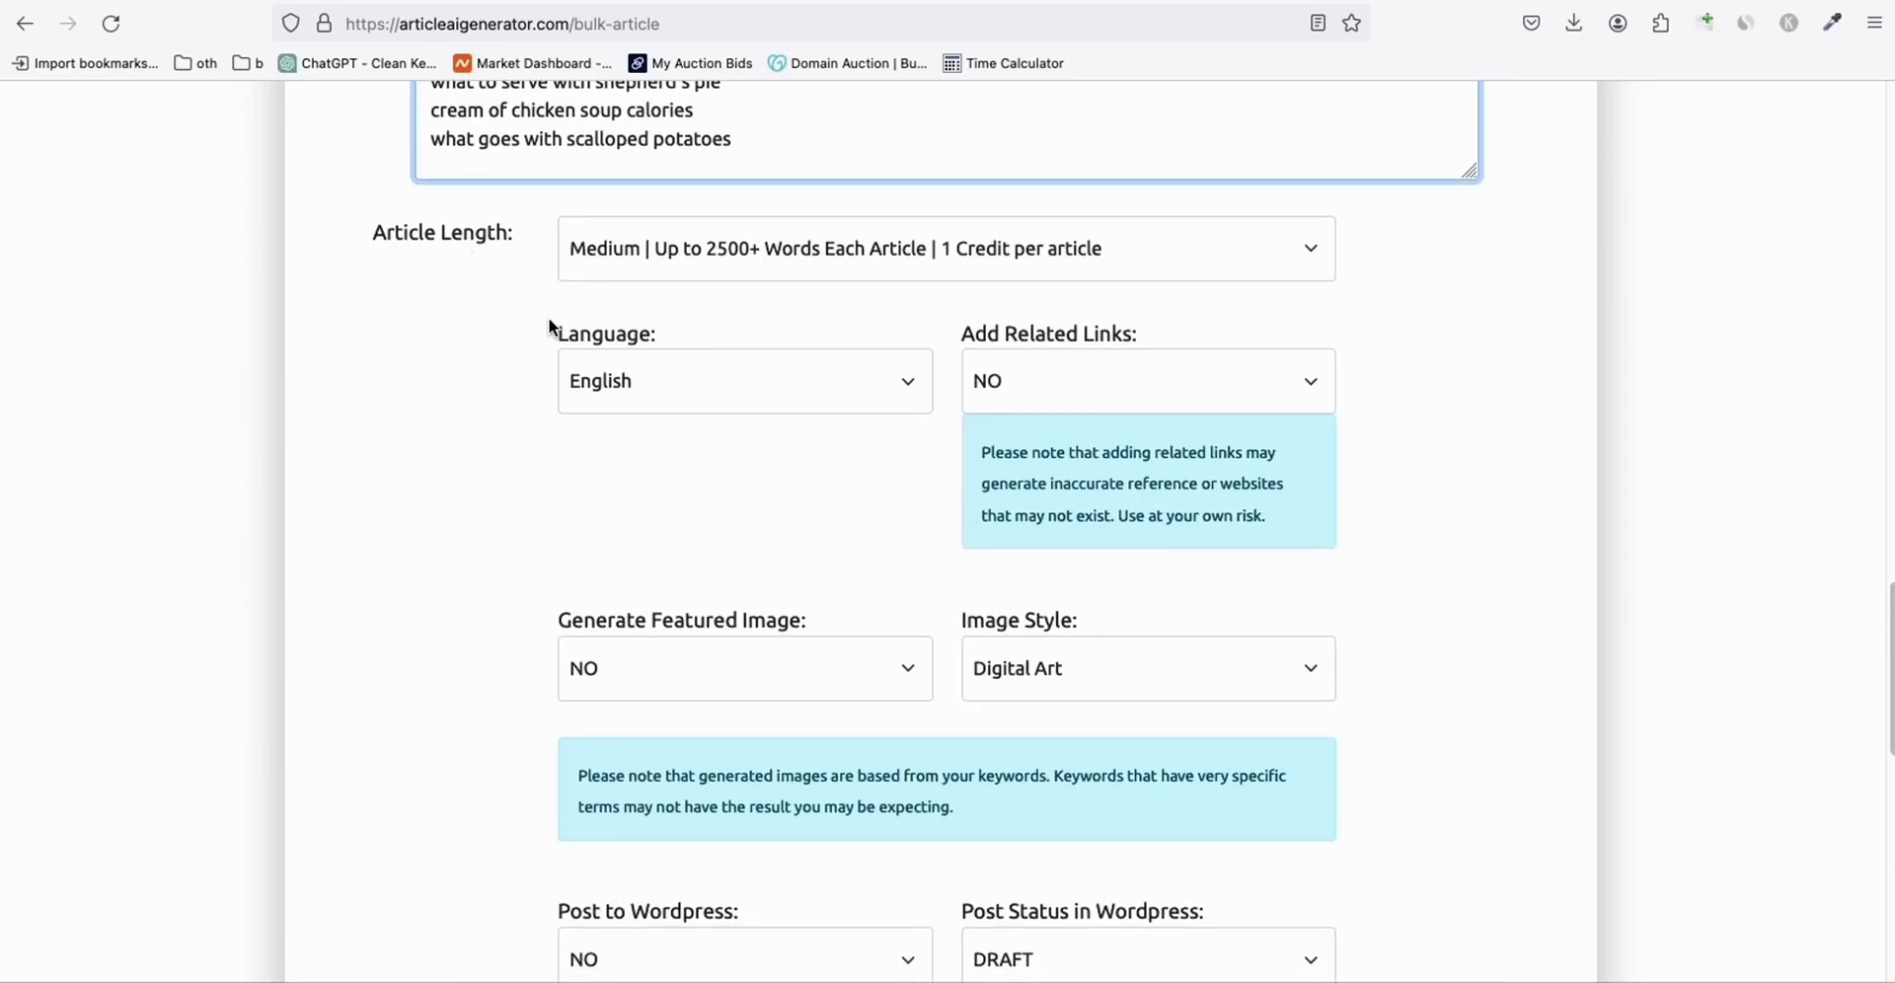
scroll(587, 253, down, 2)
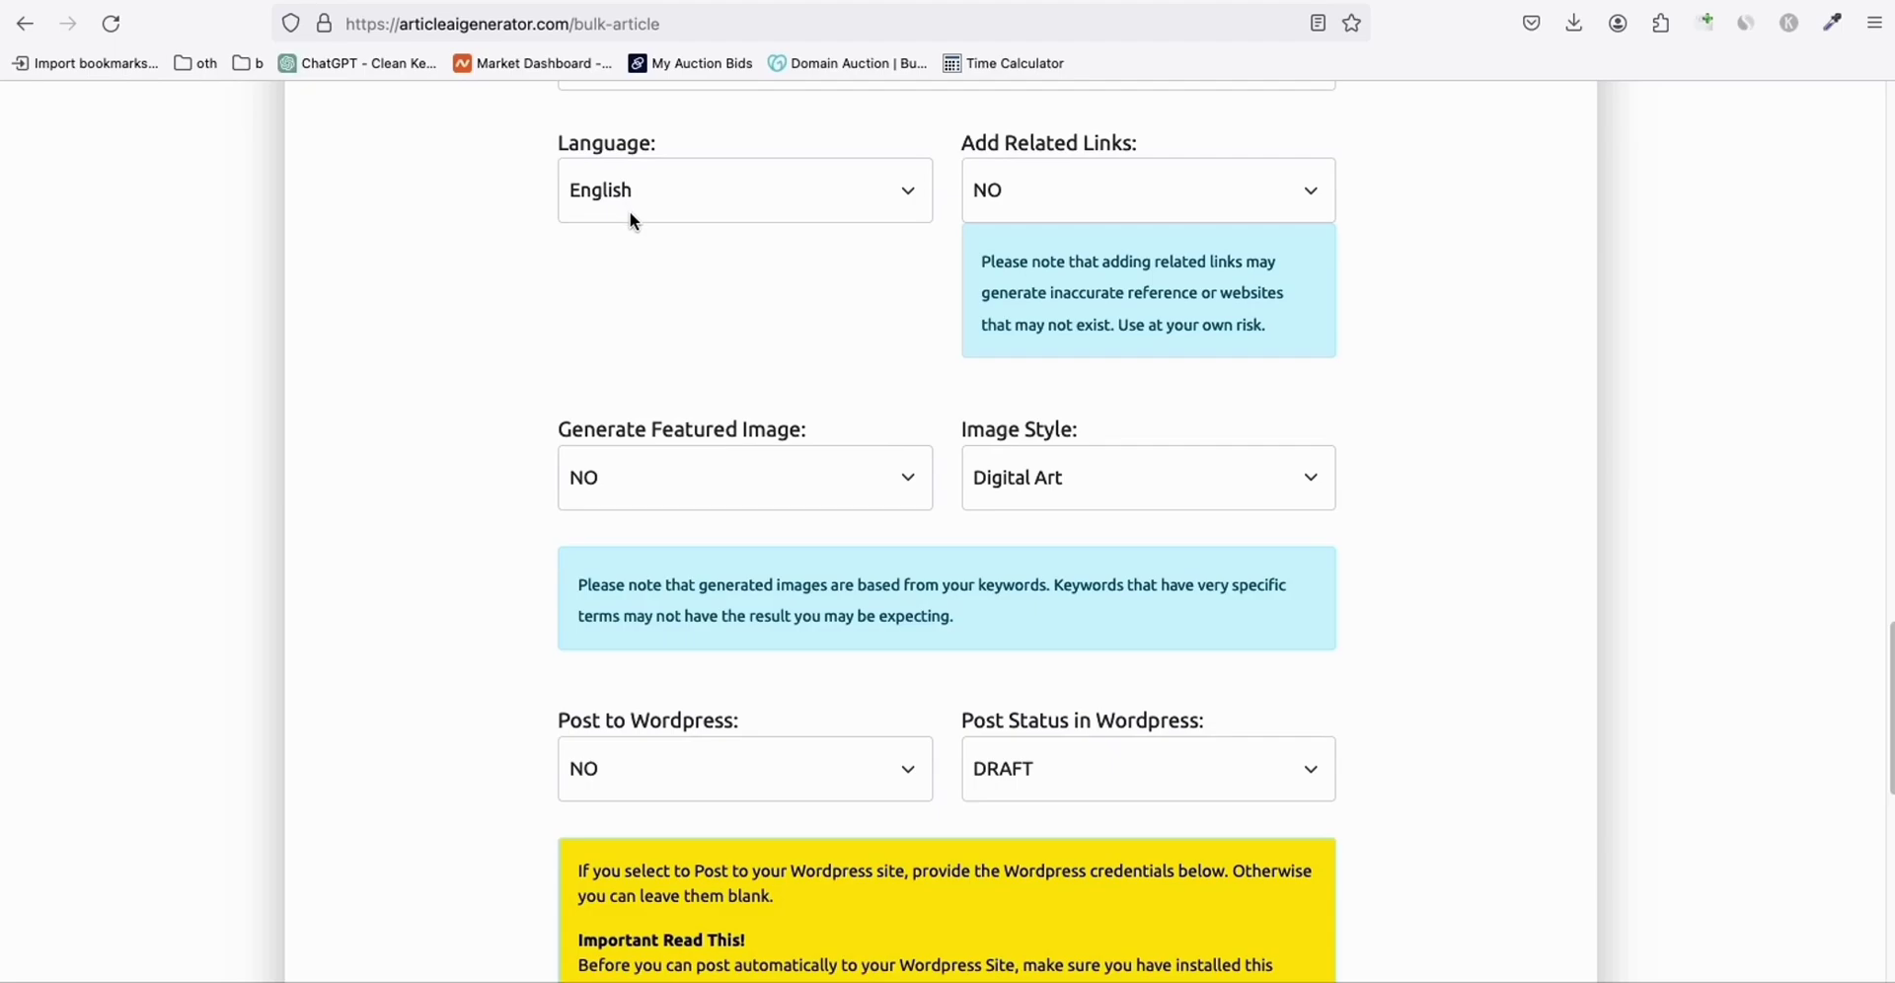
scroll(694, 301, down, 2)
click(661, 381)
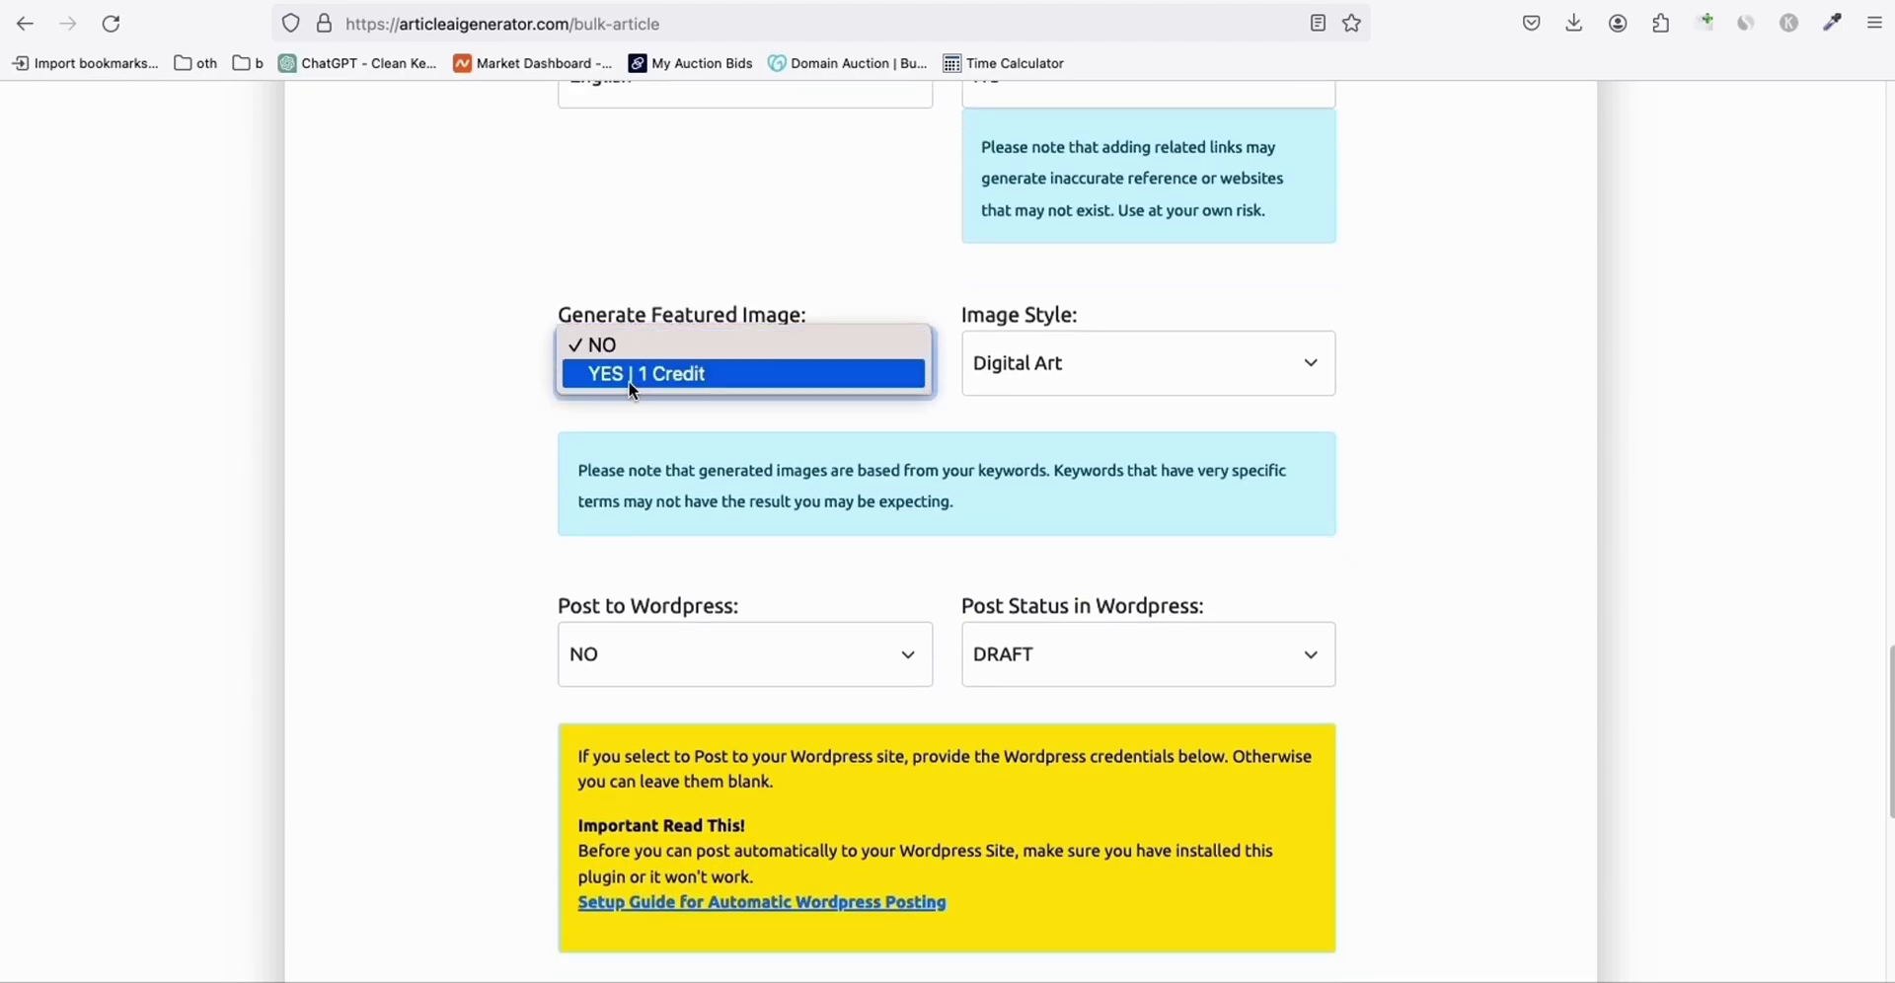
click(631, 384)
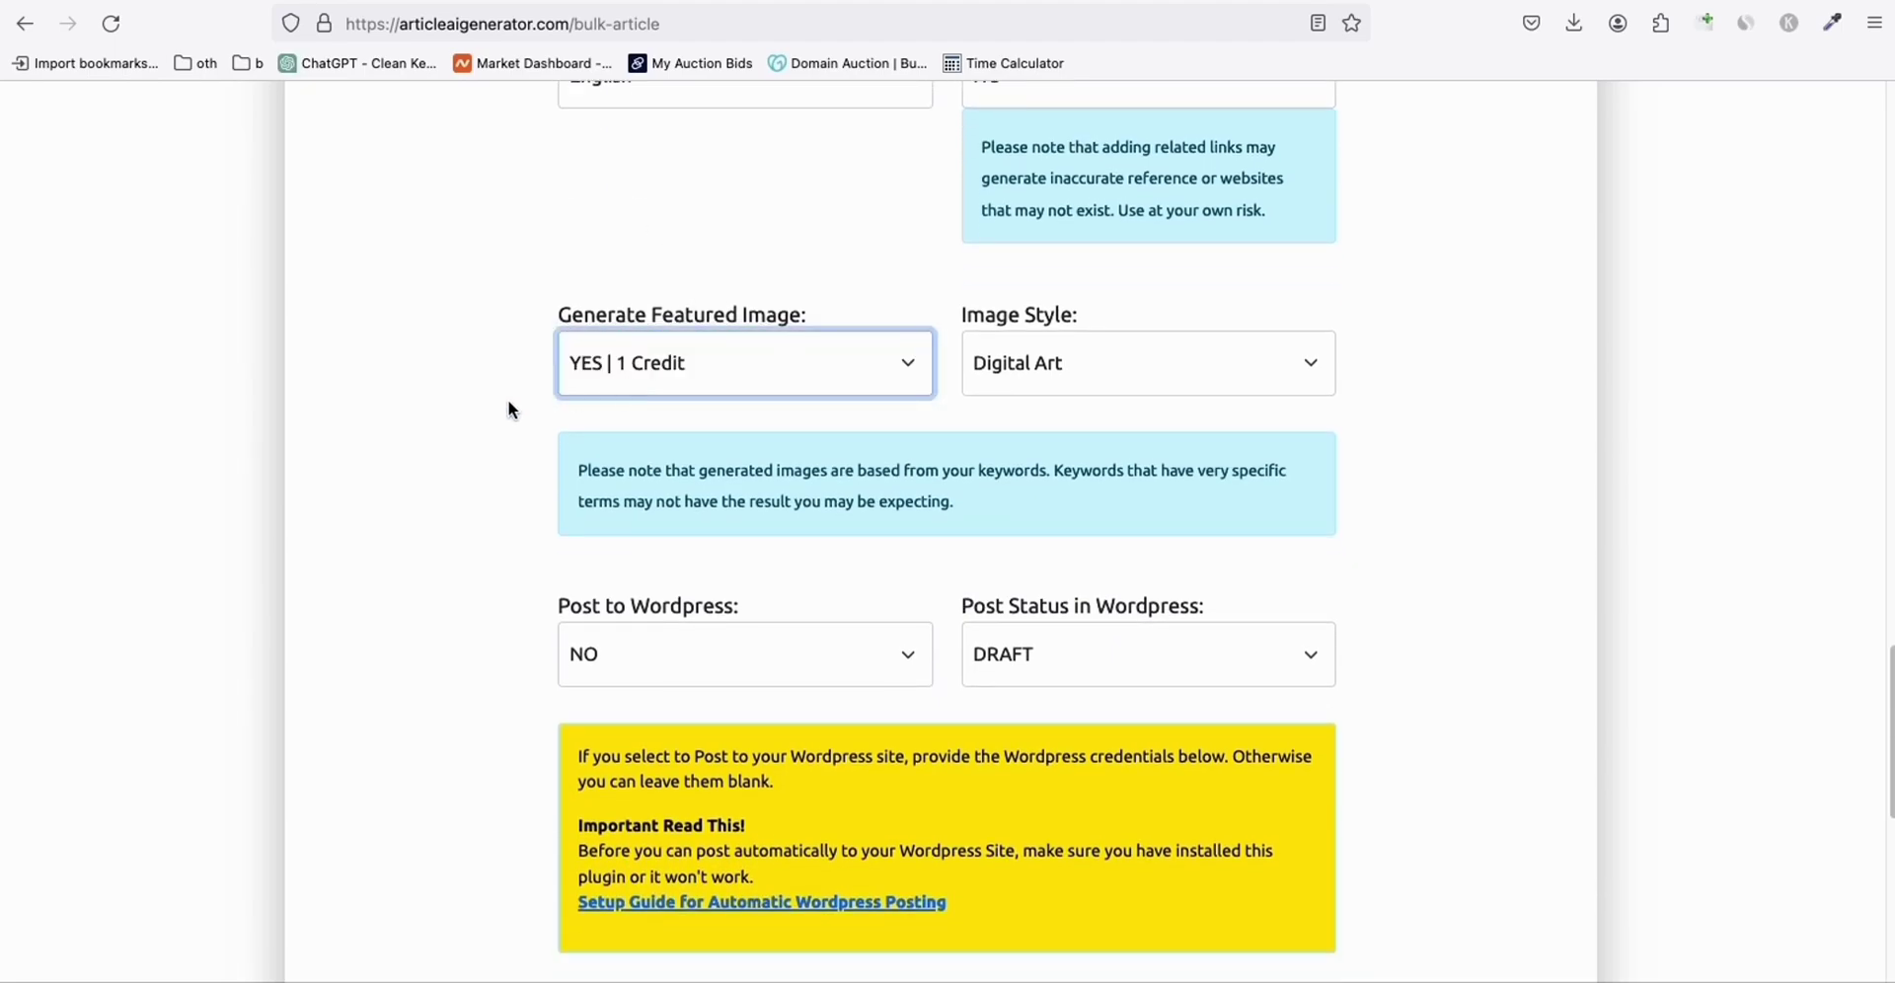
Set Post to Wordpress to YES and Post Status in Wordpress to PUBLISHED.
scroll(488, 399, down, 3)
click(641, 383)
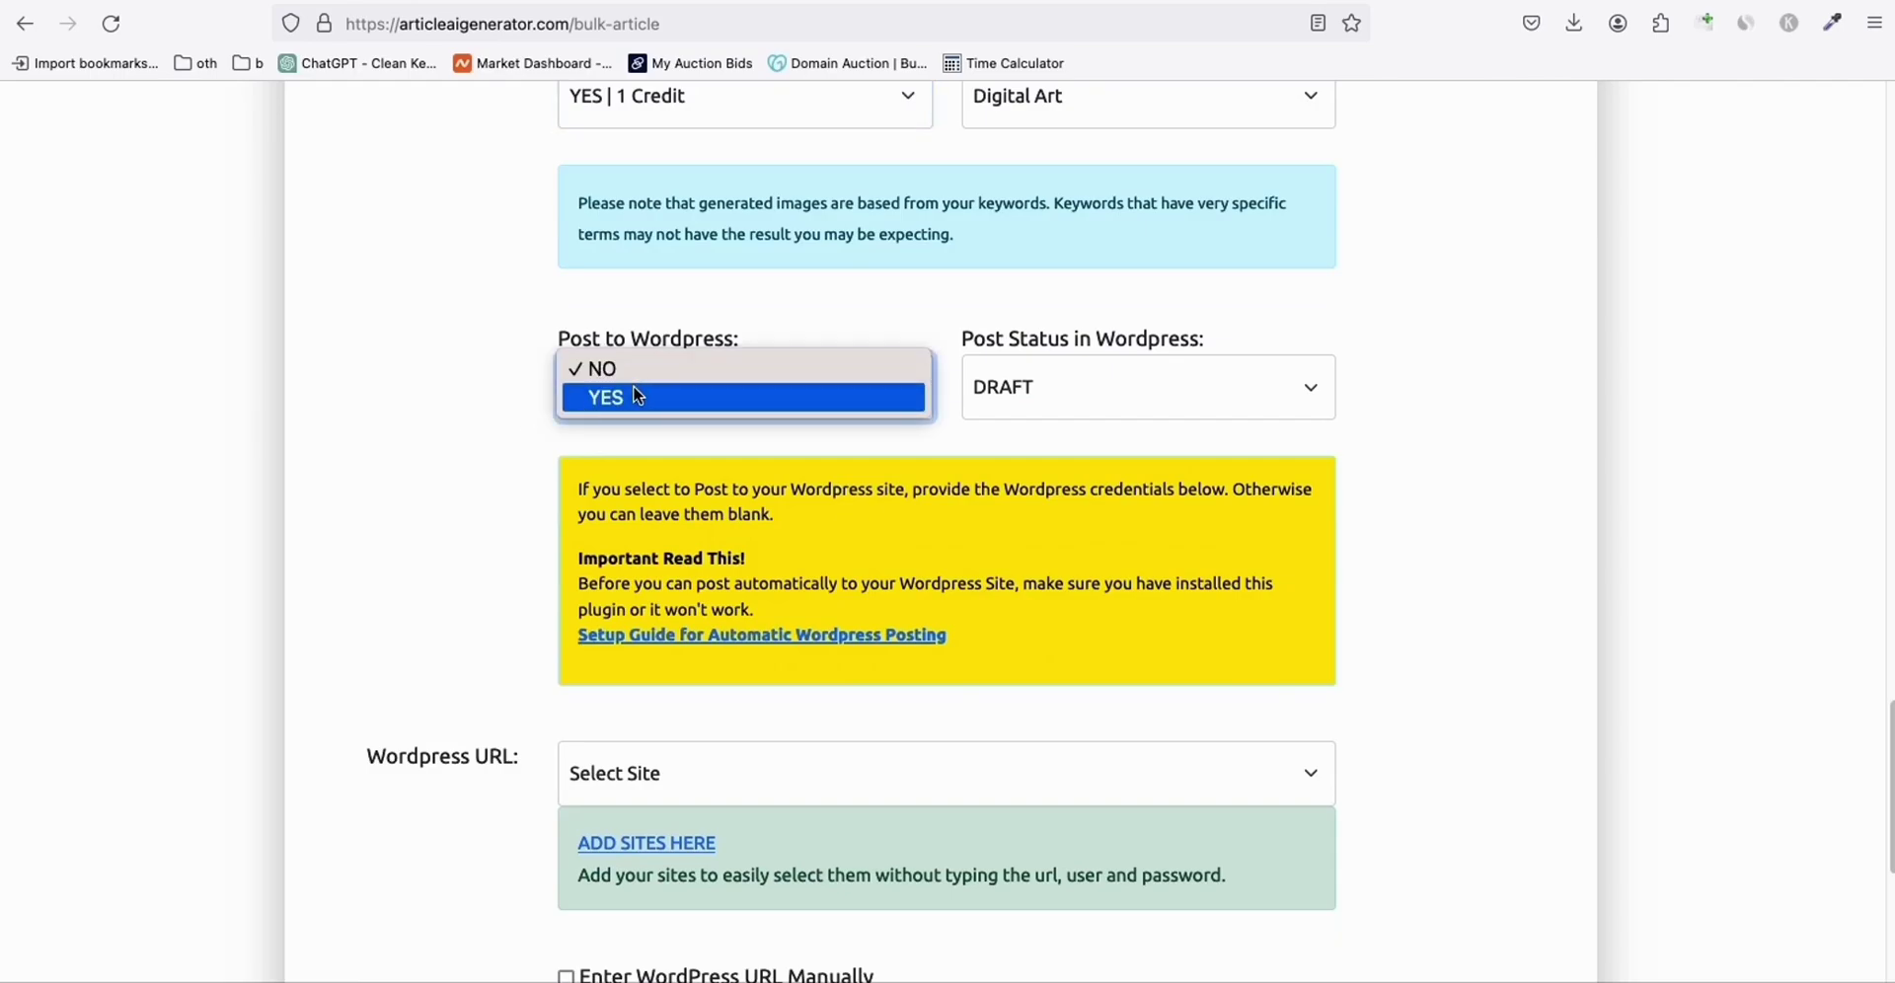
click(634, 394)
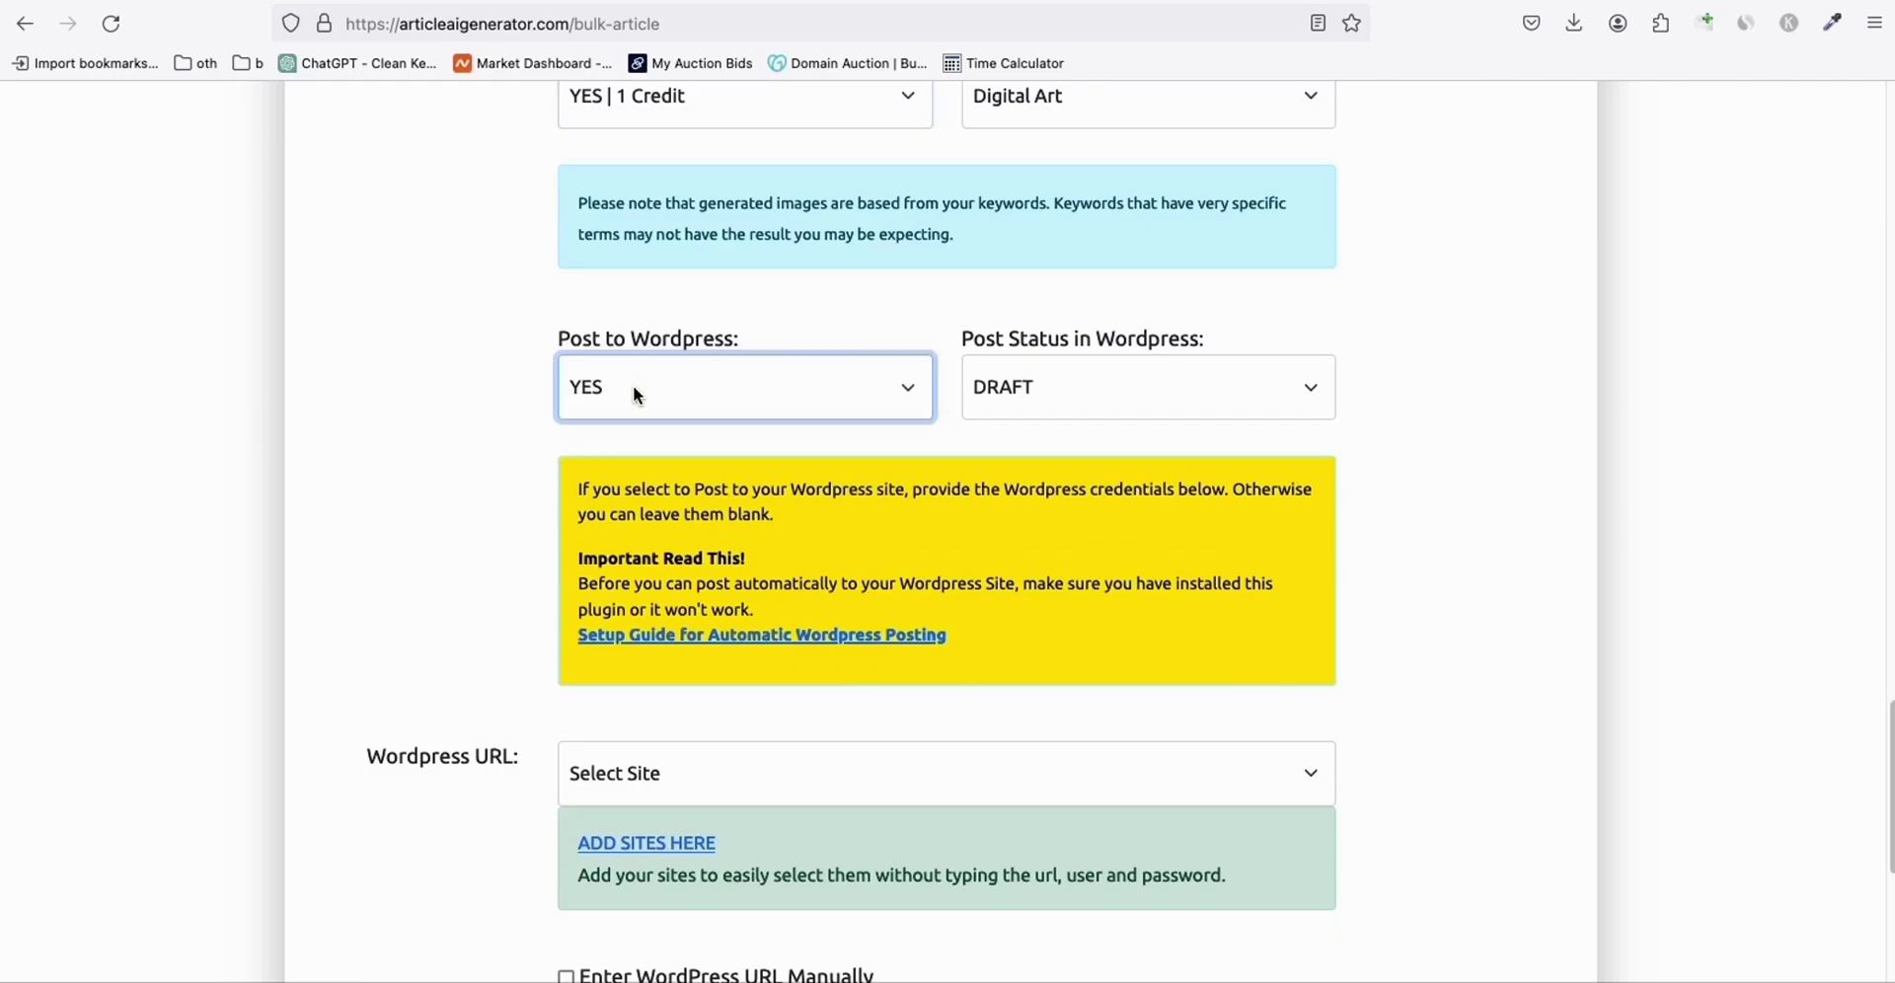
click(1090, 389)
click(1056, 400)
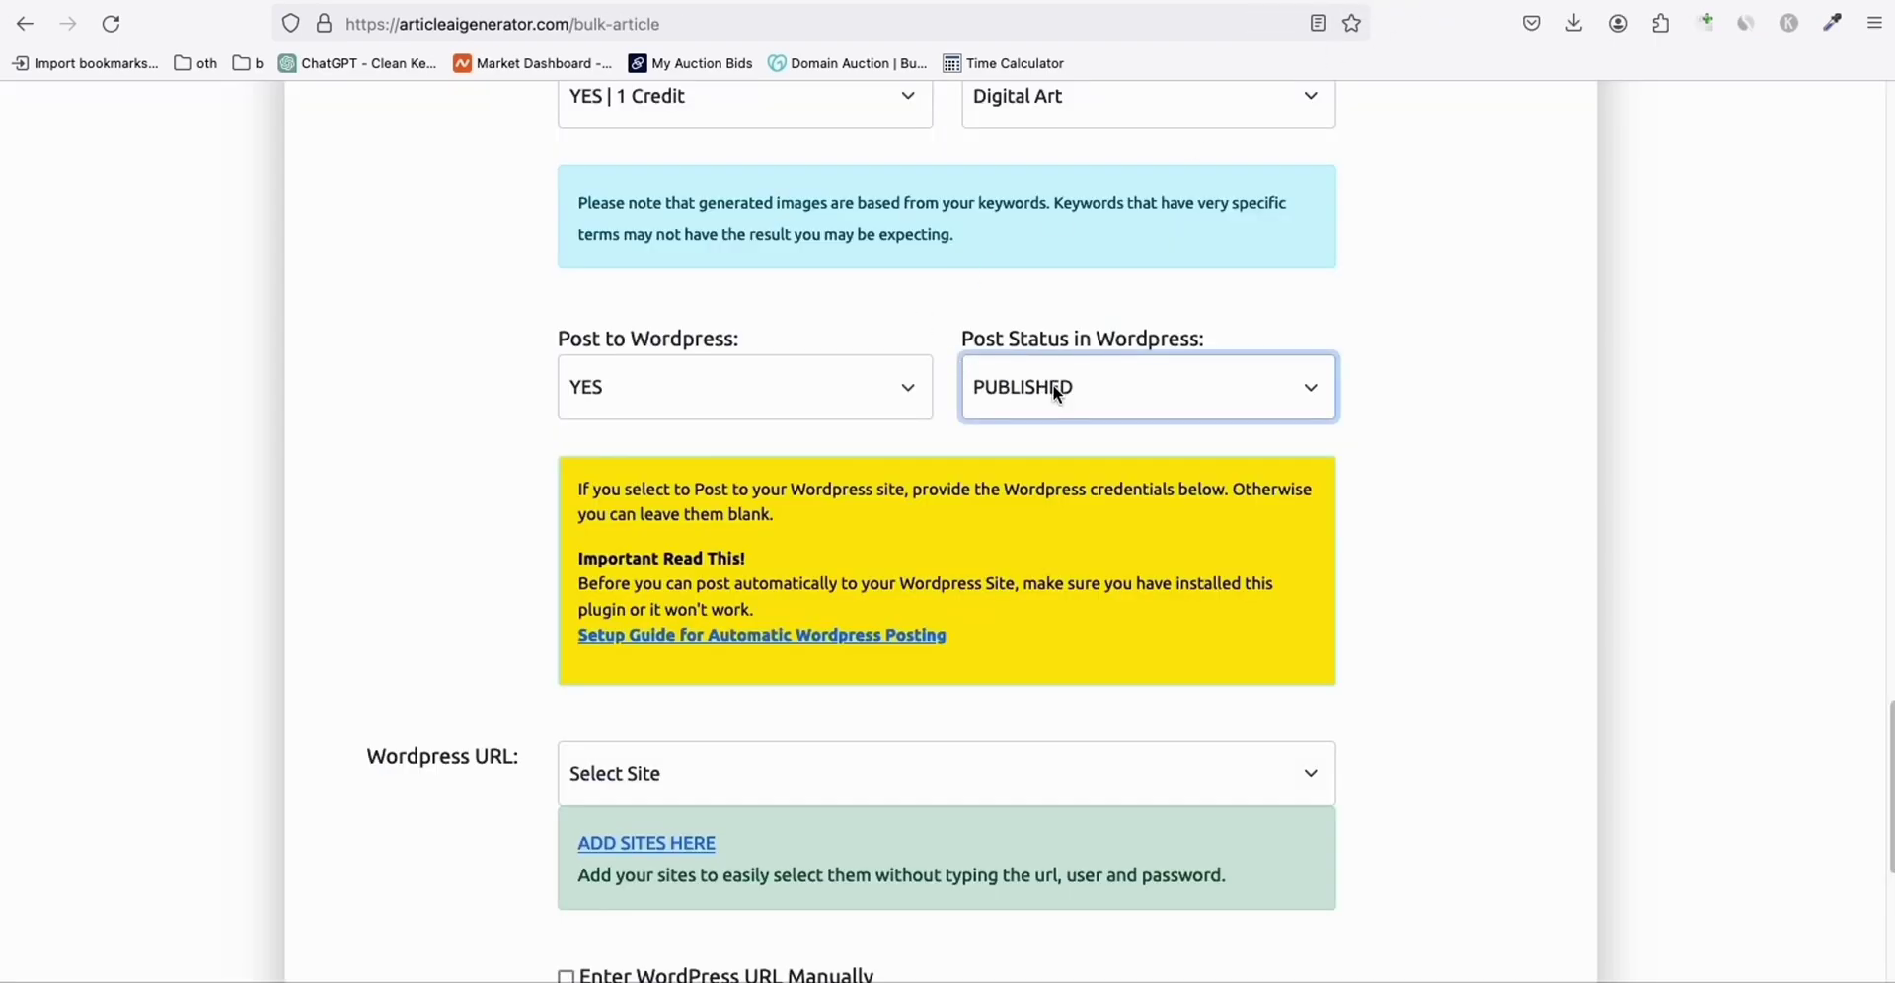
Check the installed plugins in the Pantry Peek WordPress admin and return to the bulk article form.
click(1629, 2)
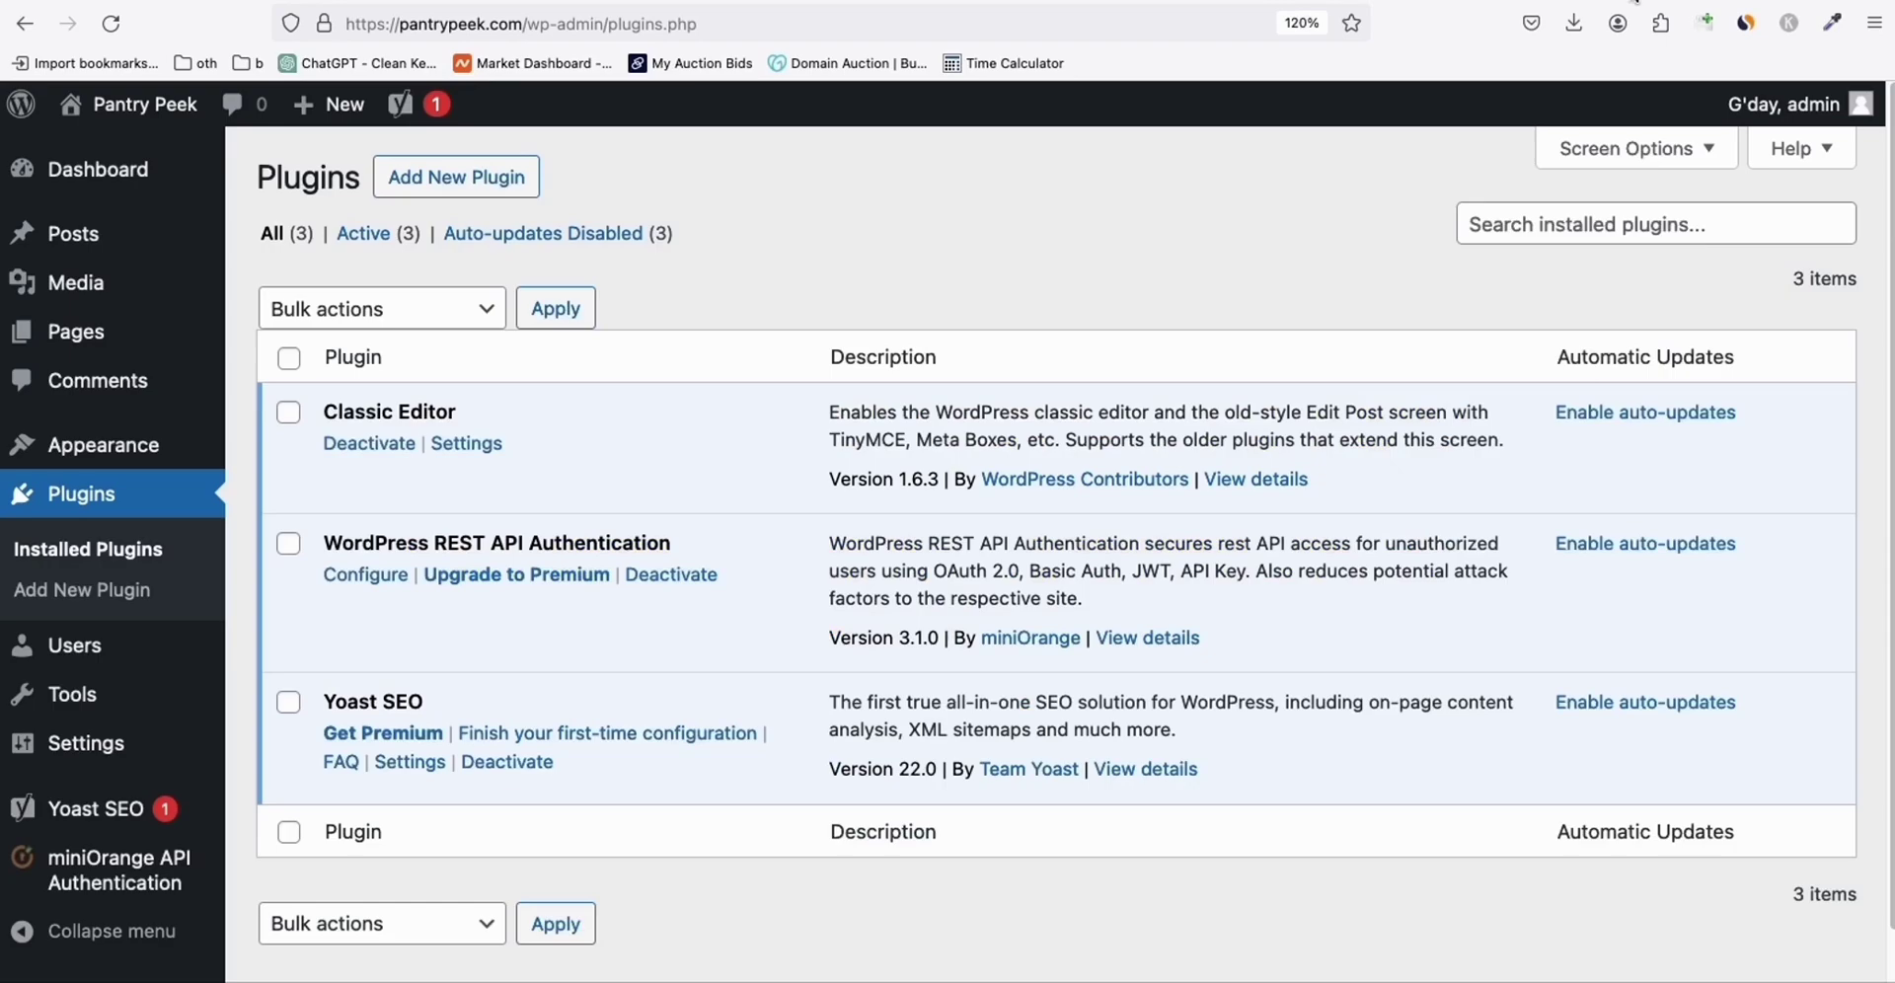
click(1422, 4)
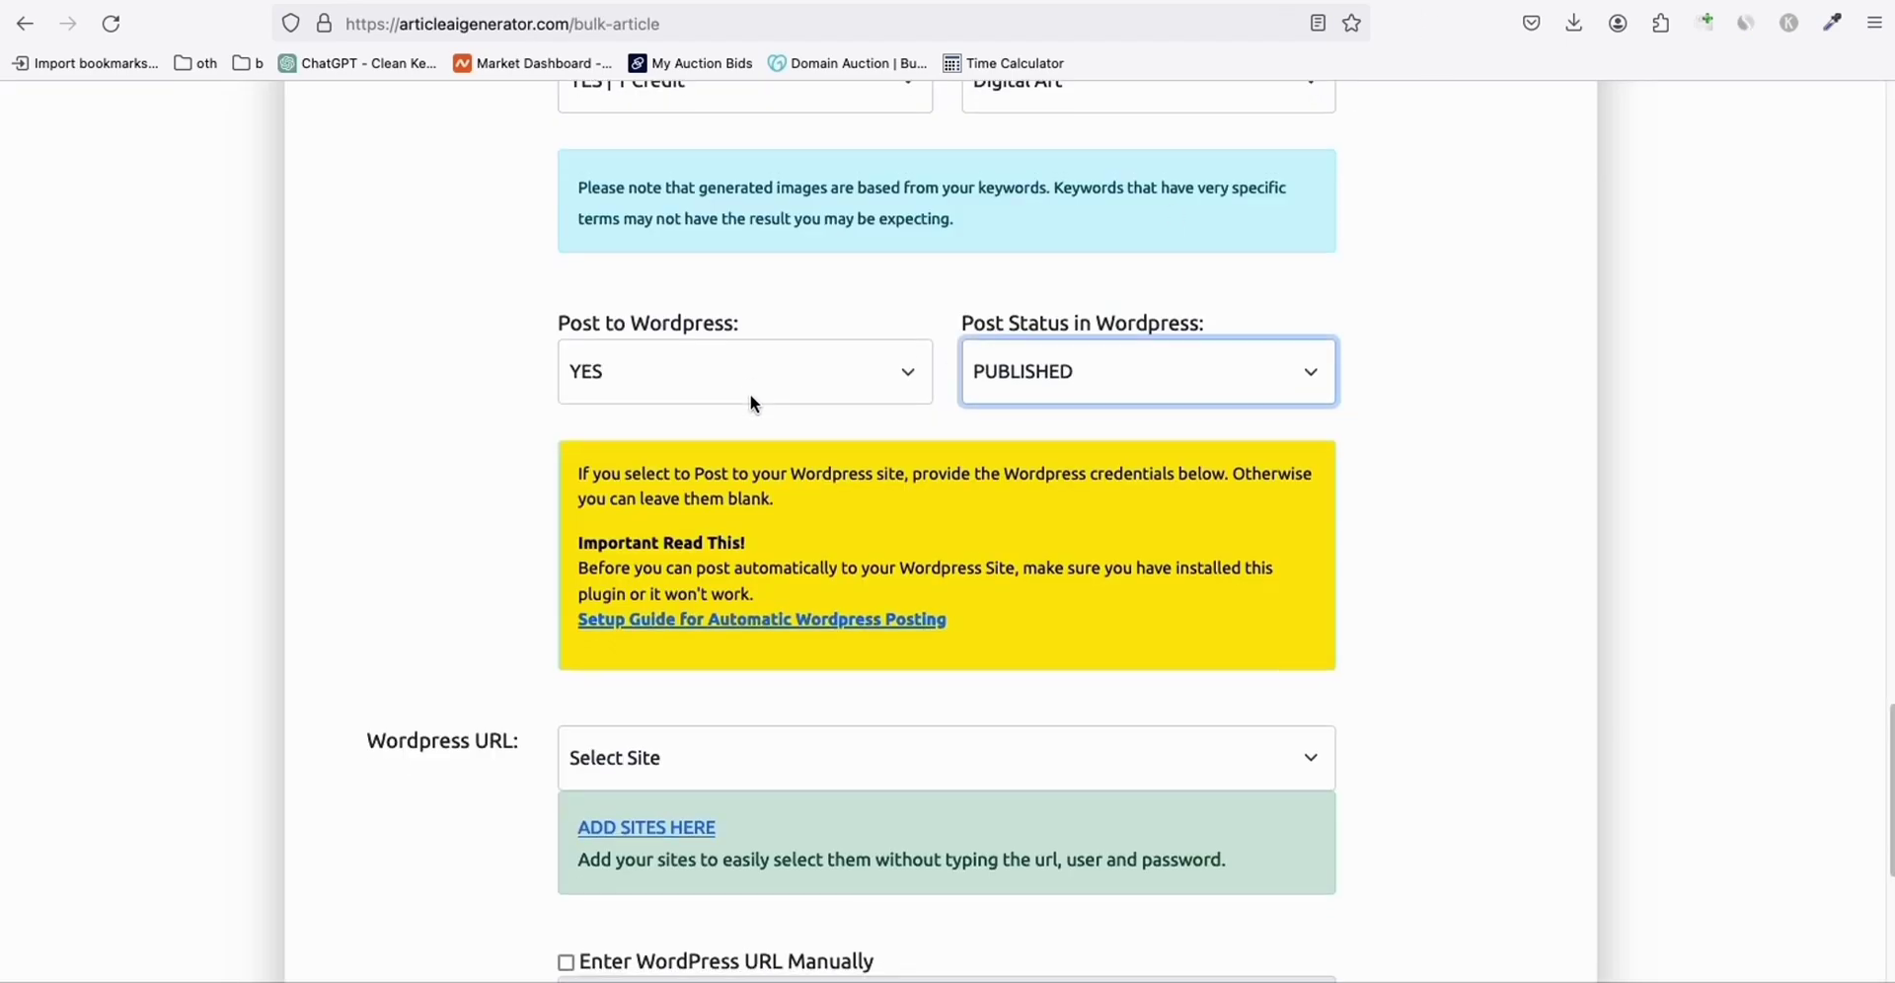
scroll(749, 392, down, 5)
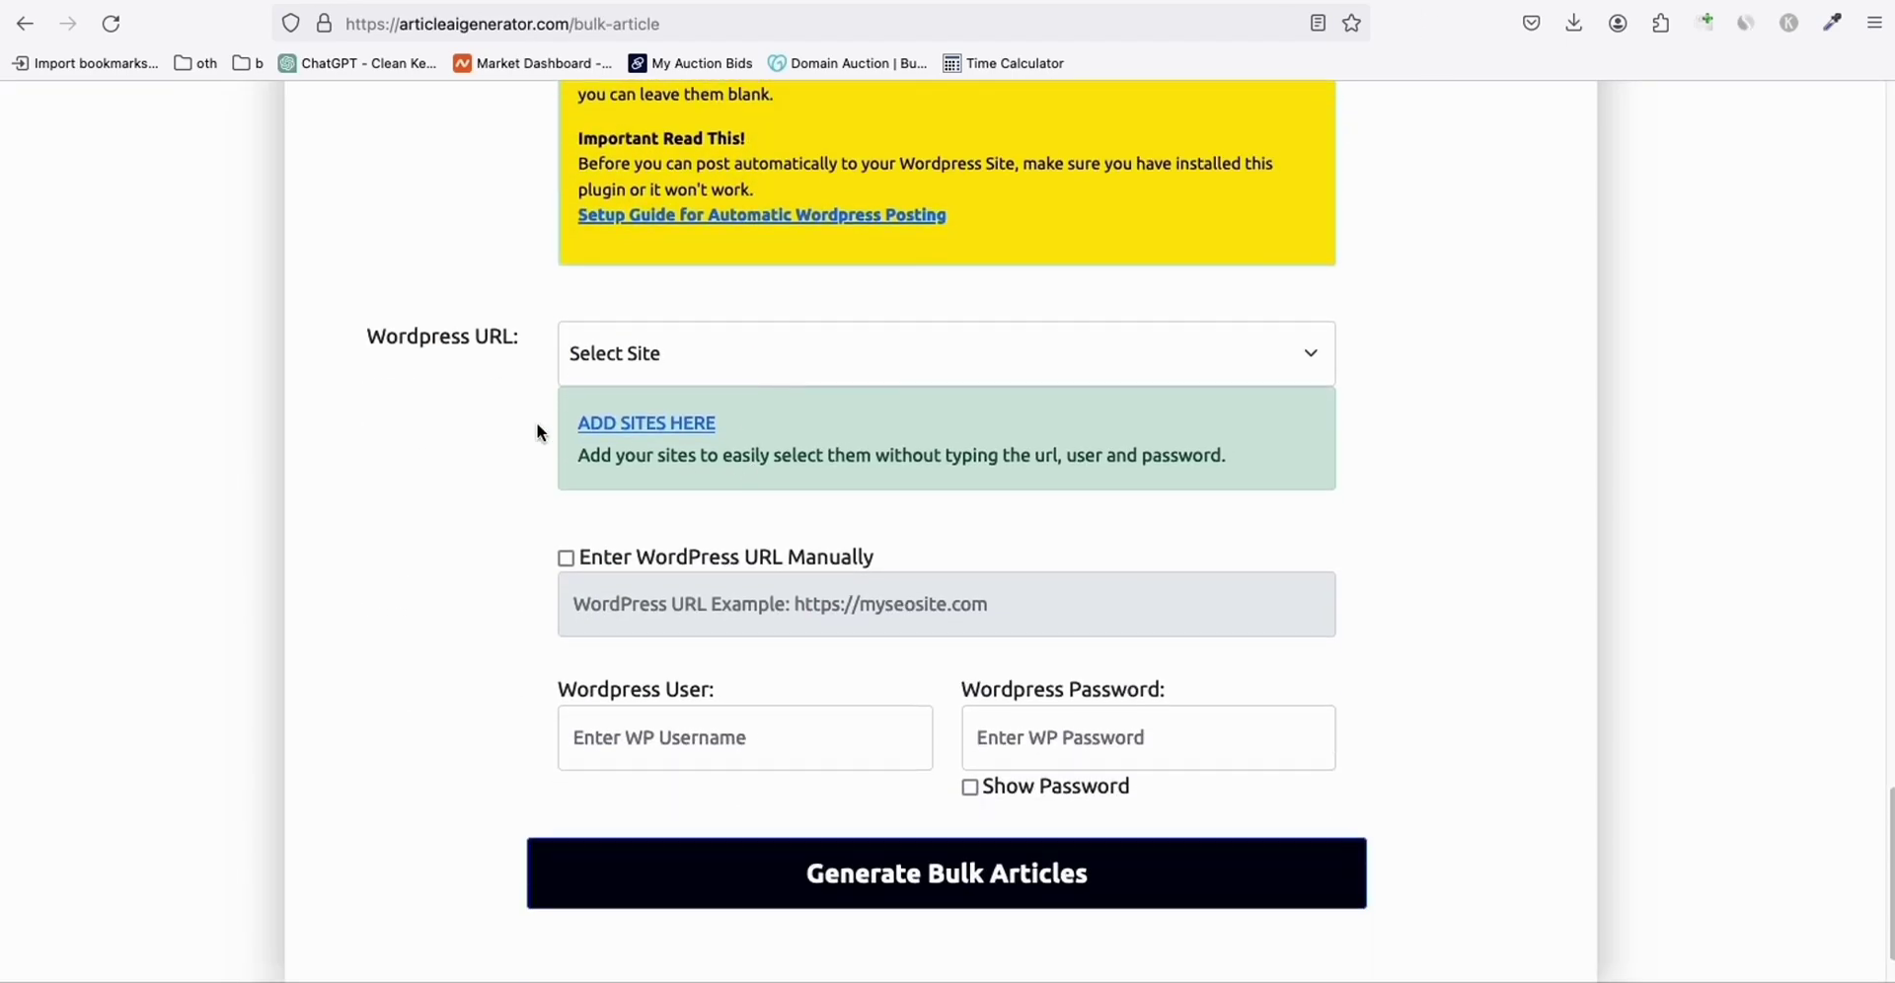
click(720, 358)
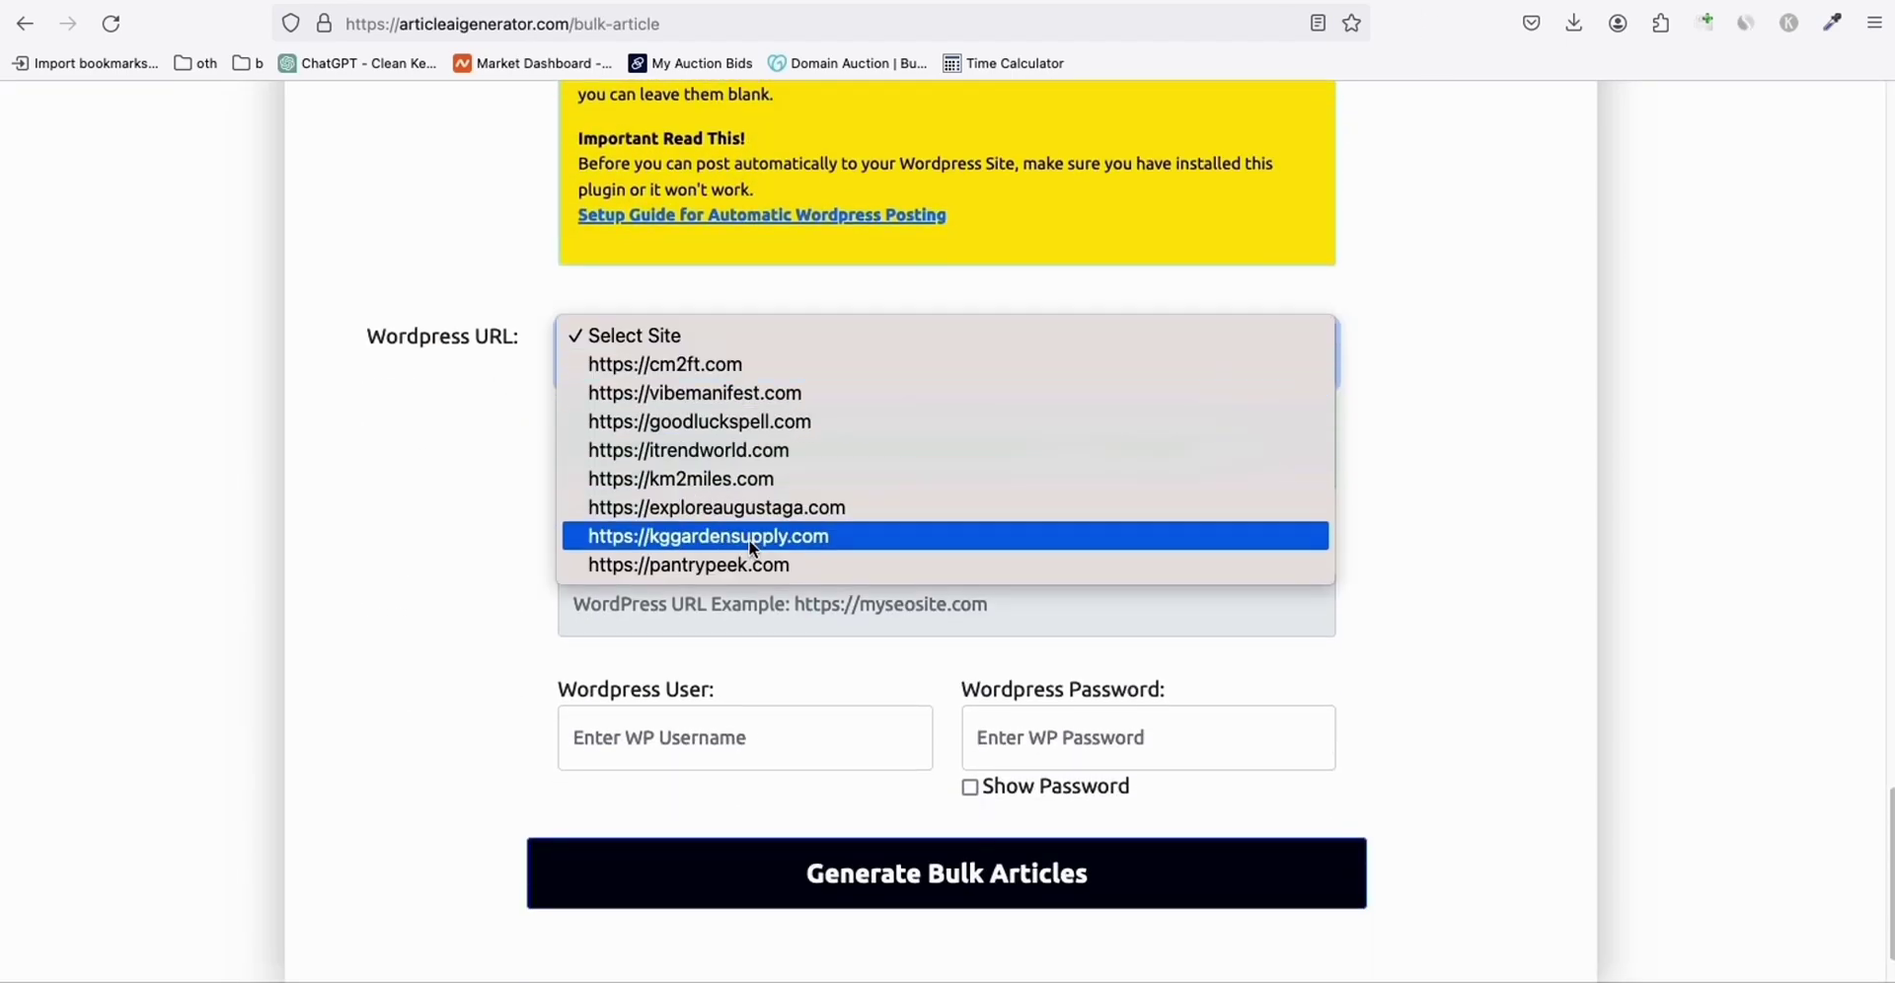
click(696, 565)
scroll(704, 615, down, 1)
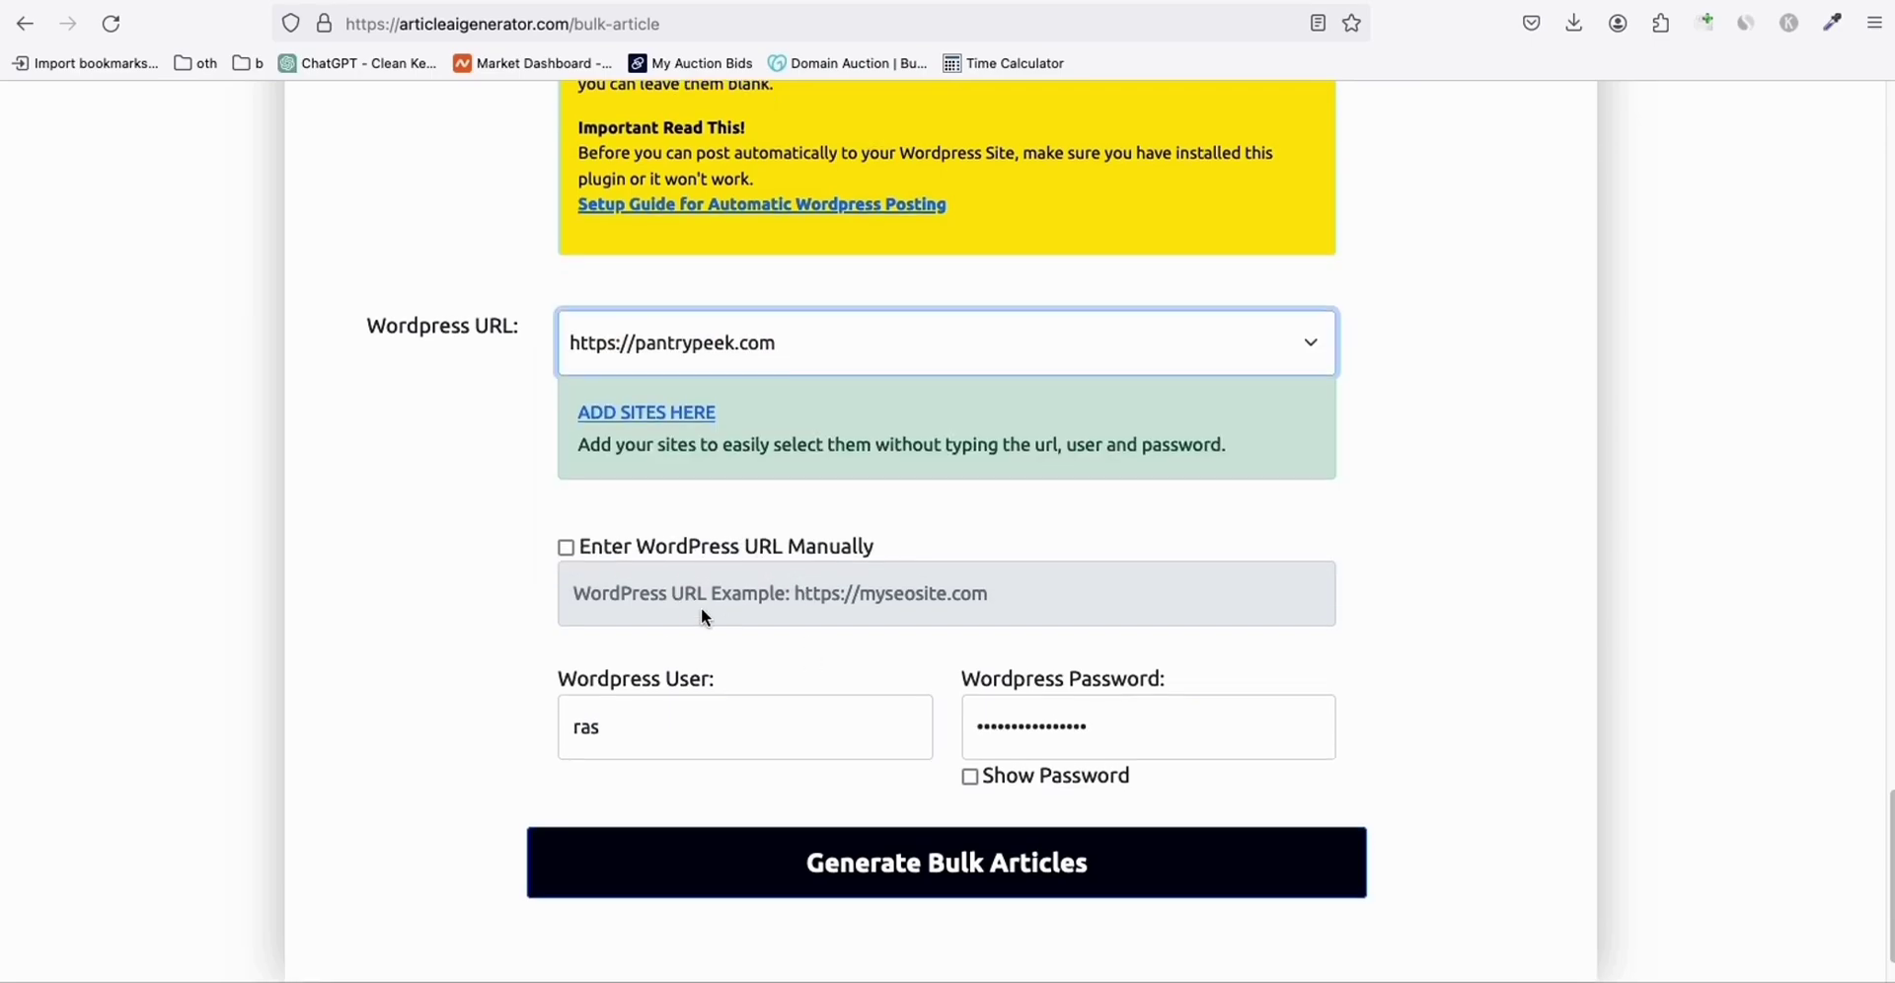
click(895, 861)
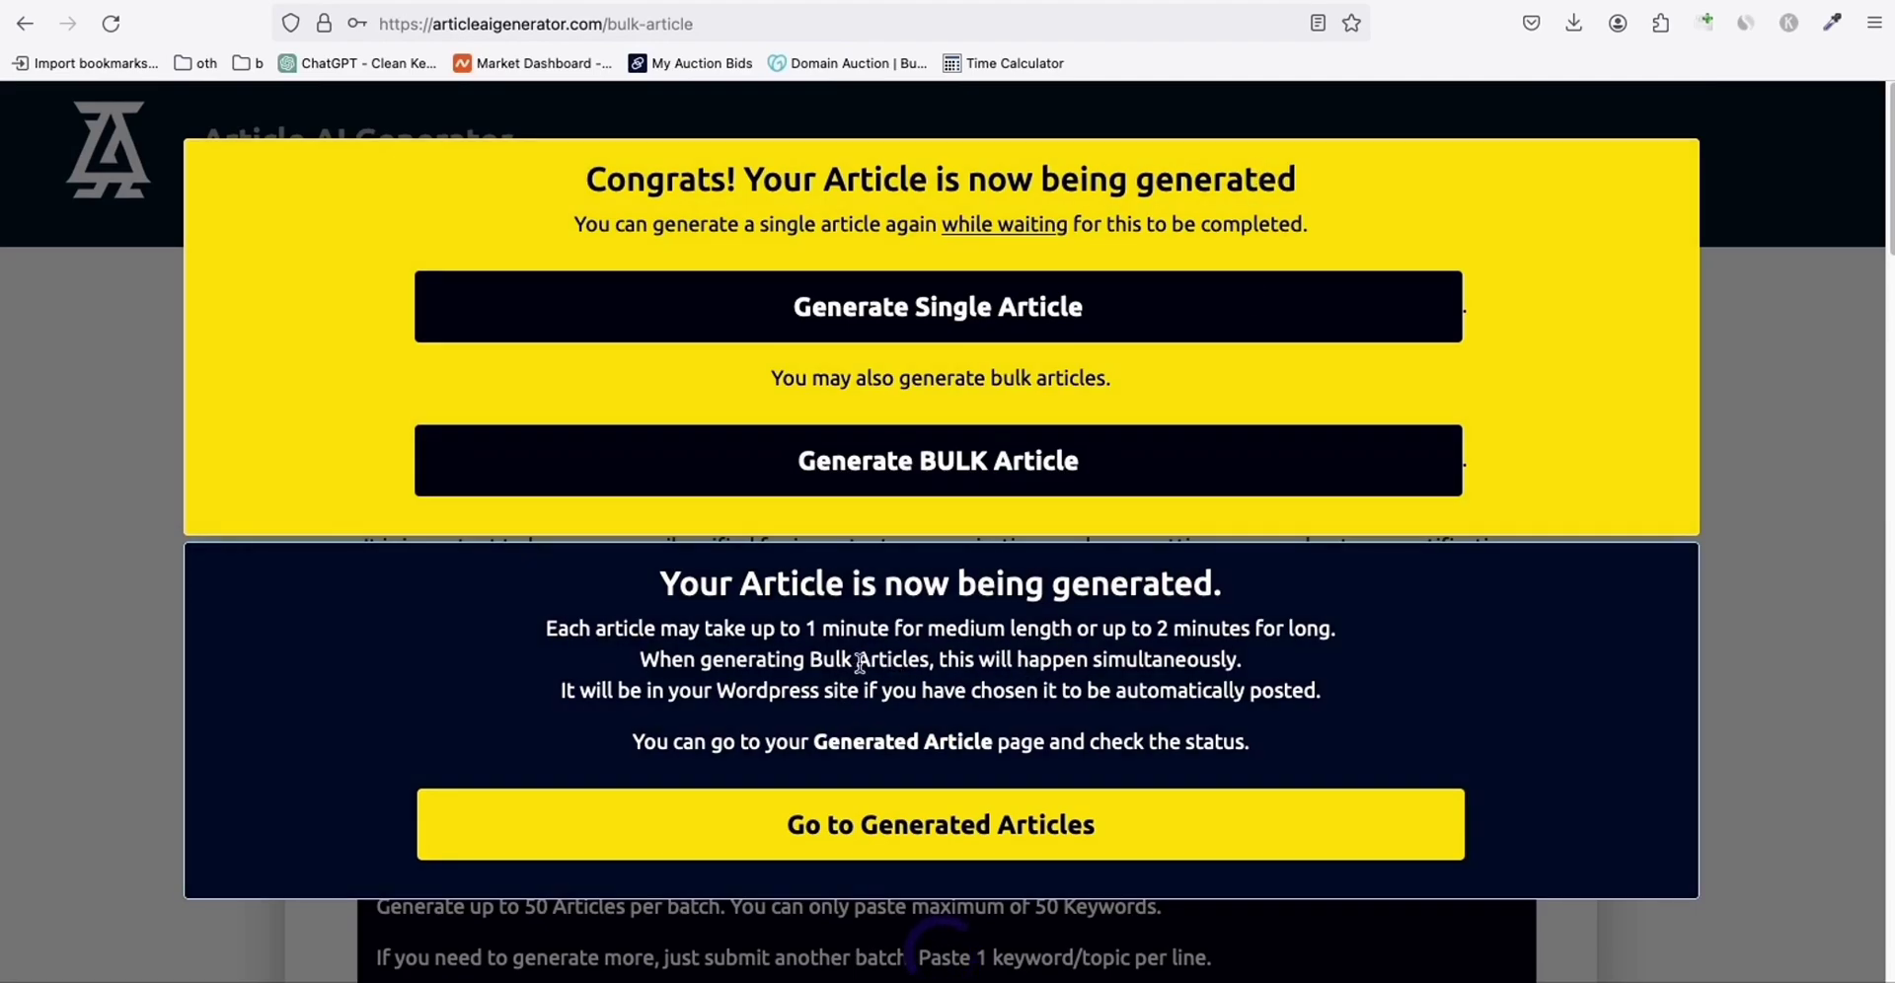
Open the Generated Articles page and review the status of the submitted articles.
click(928, 827)
scroll(1036, 415, down, 15)
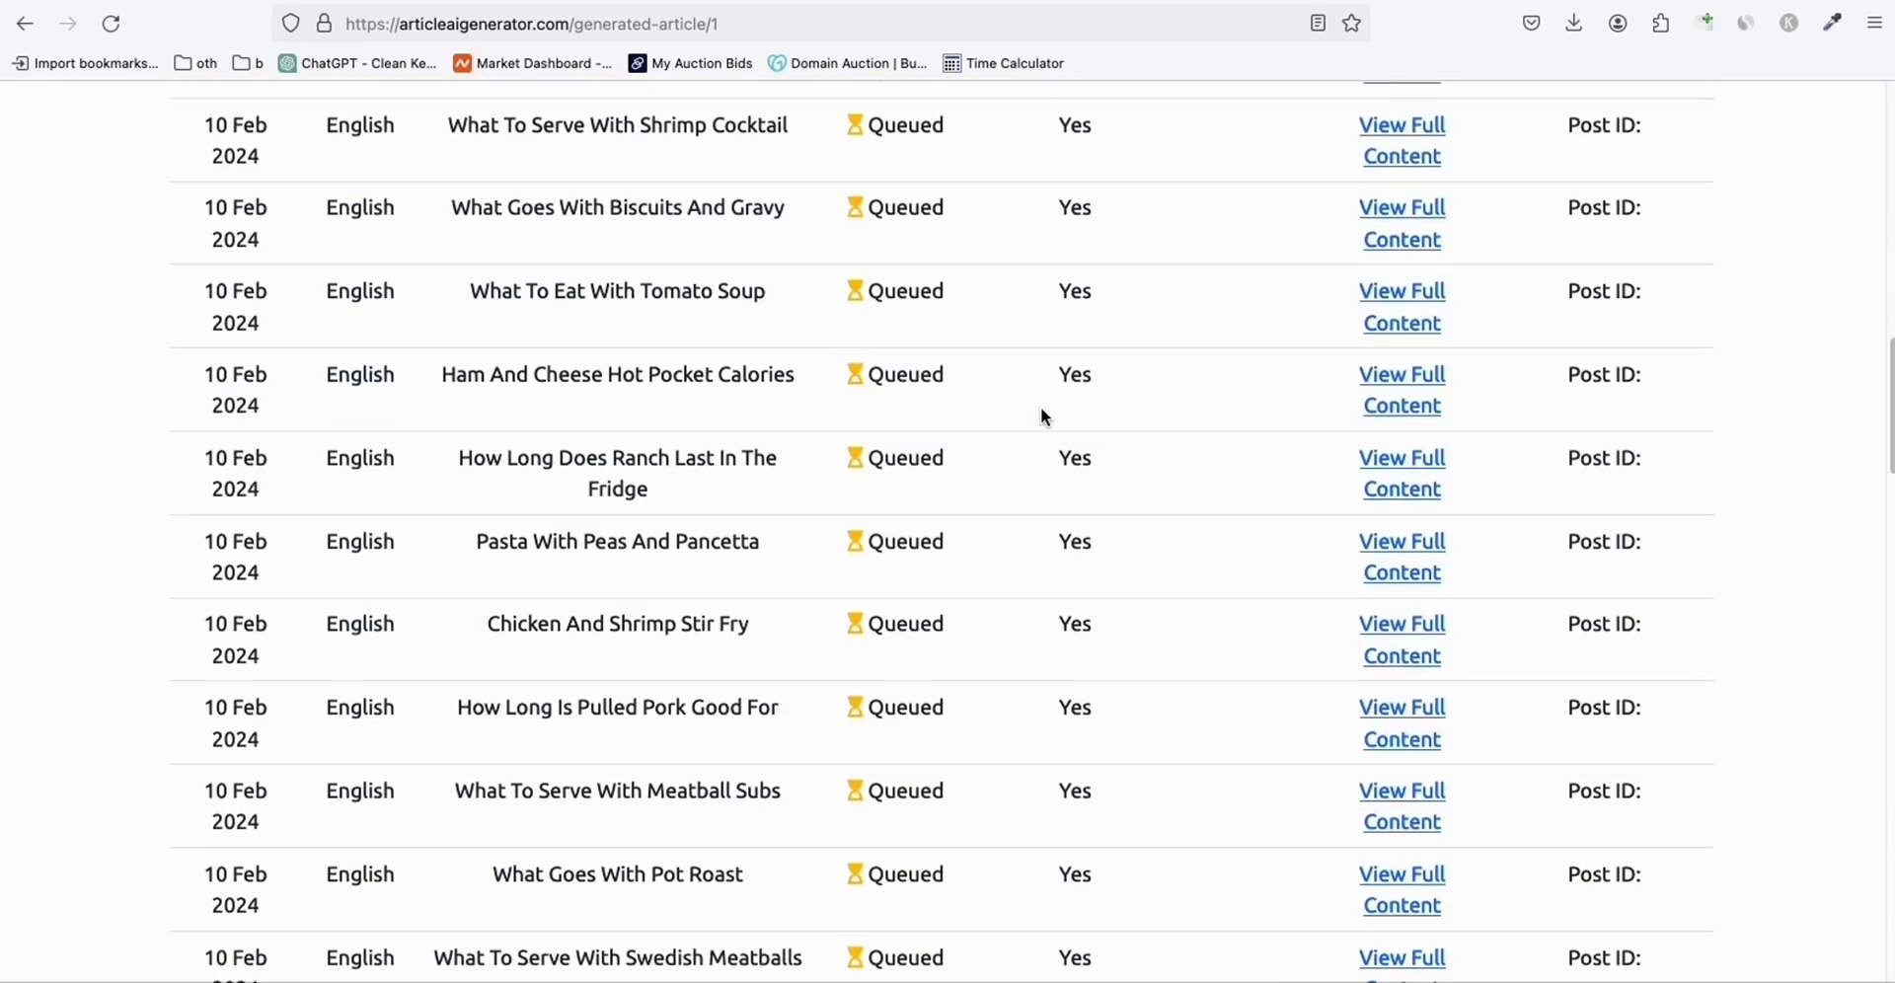
scroll(1042, 410, down, 20)
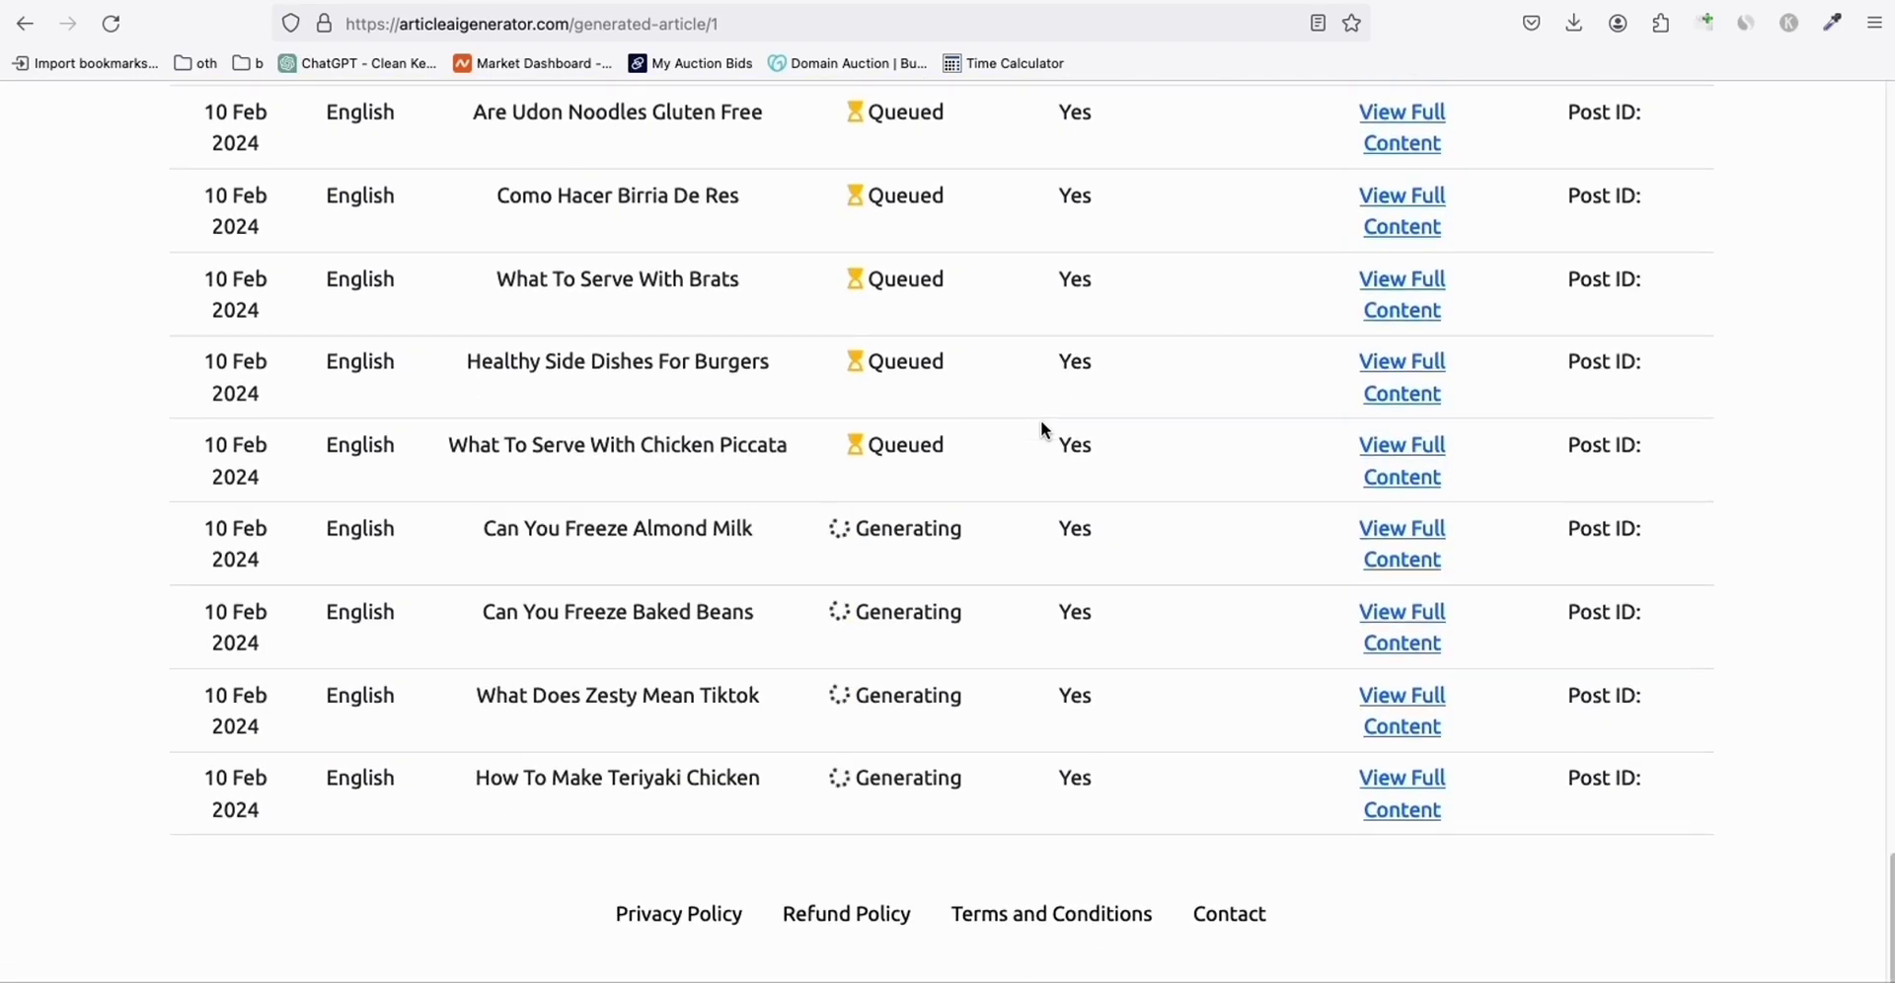
scroll(948, 583, up, 20)
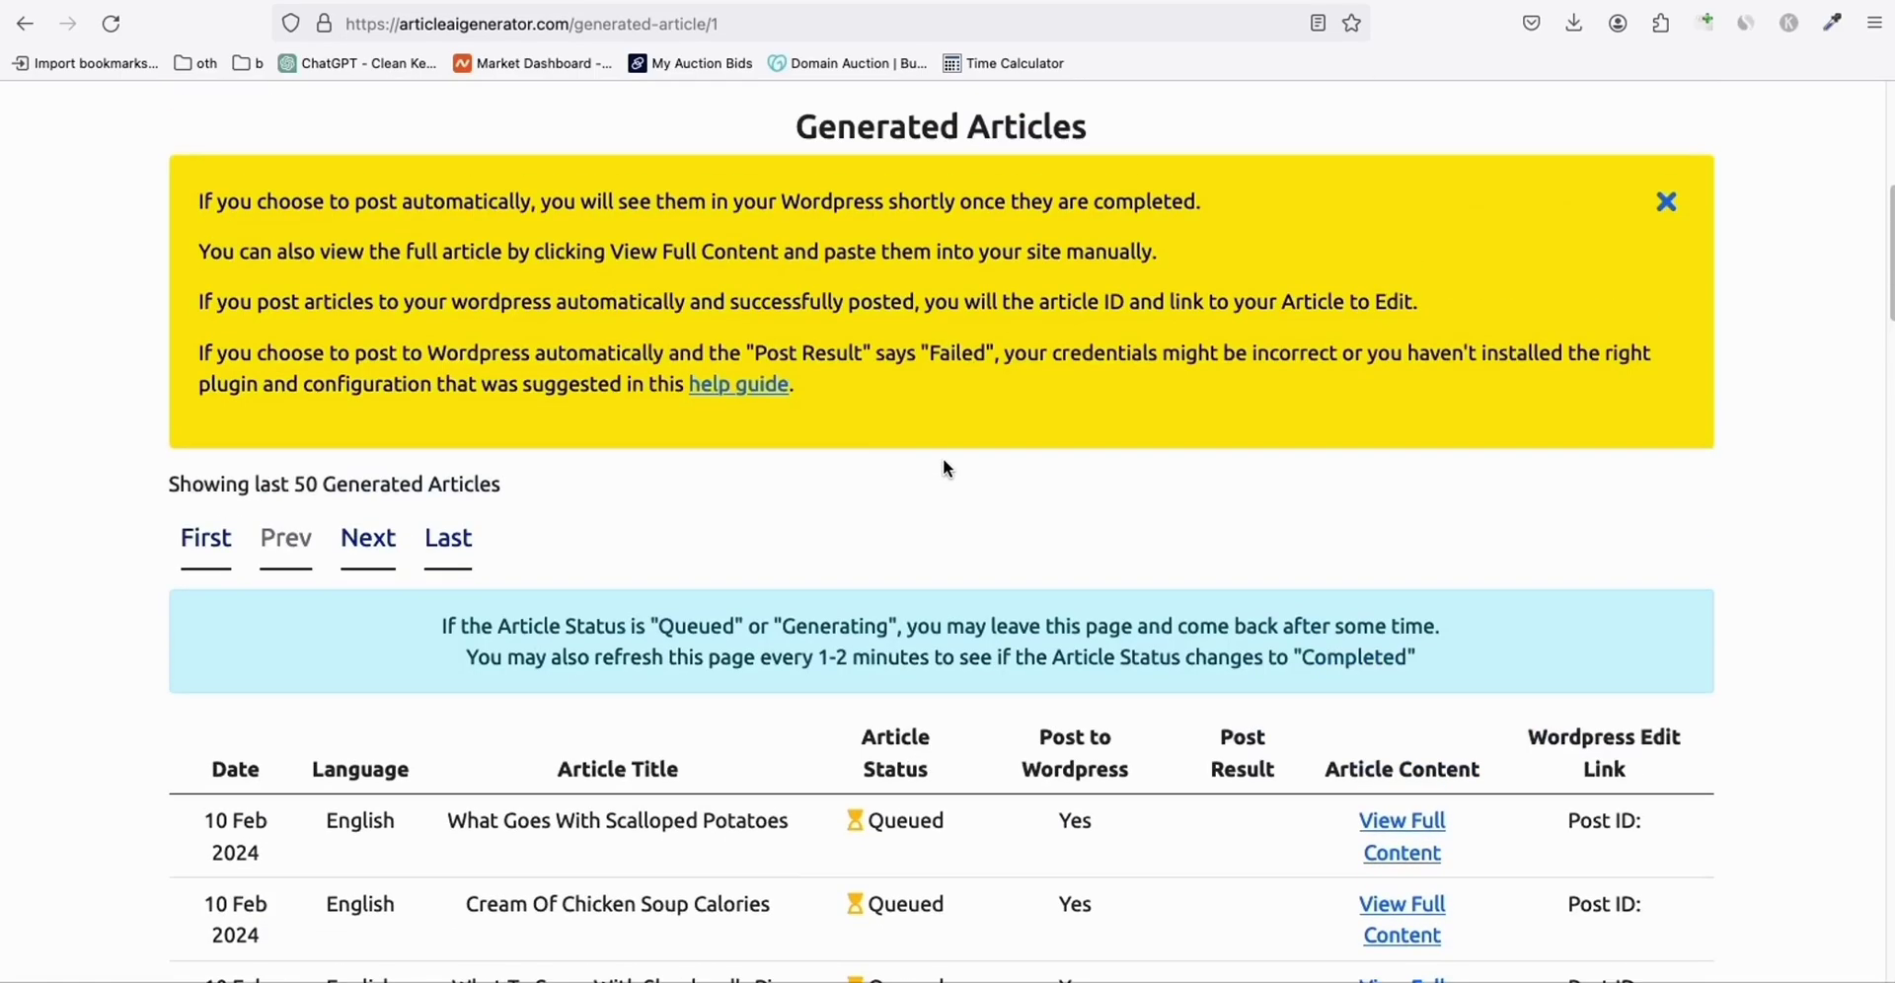
scroll(944, 464, up, 6)
Reopen the bulk article form, then copy the next 50 keywords, A51:A100, from Sheet2 of the pantrypeek spreadsheet.
click(869, 345)
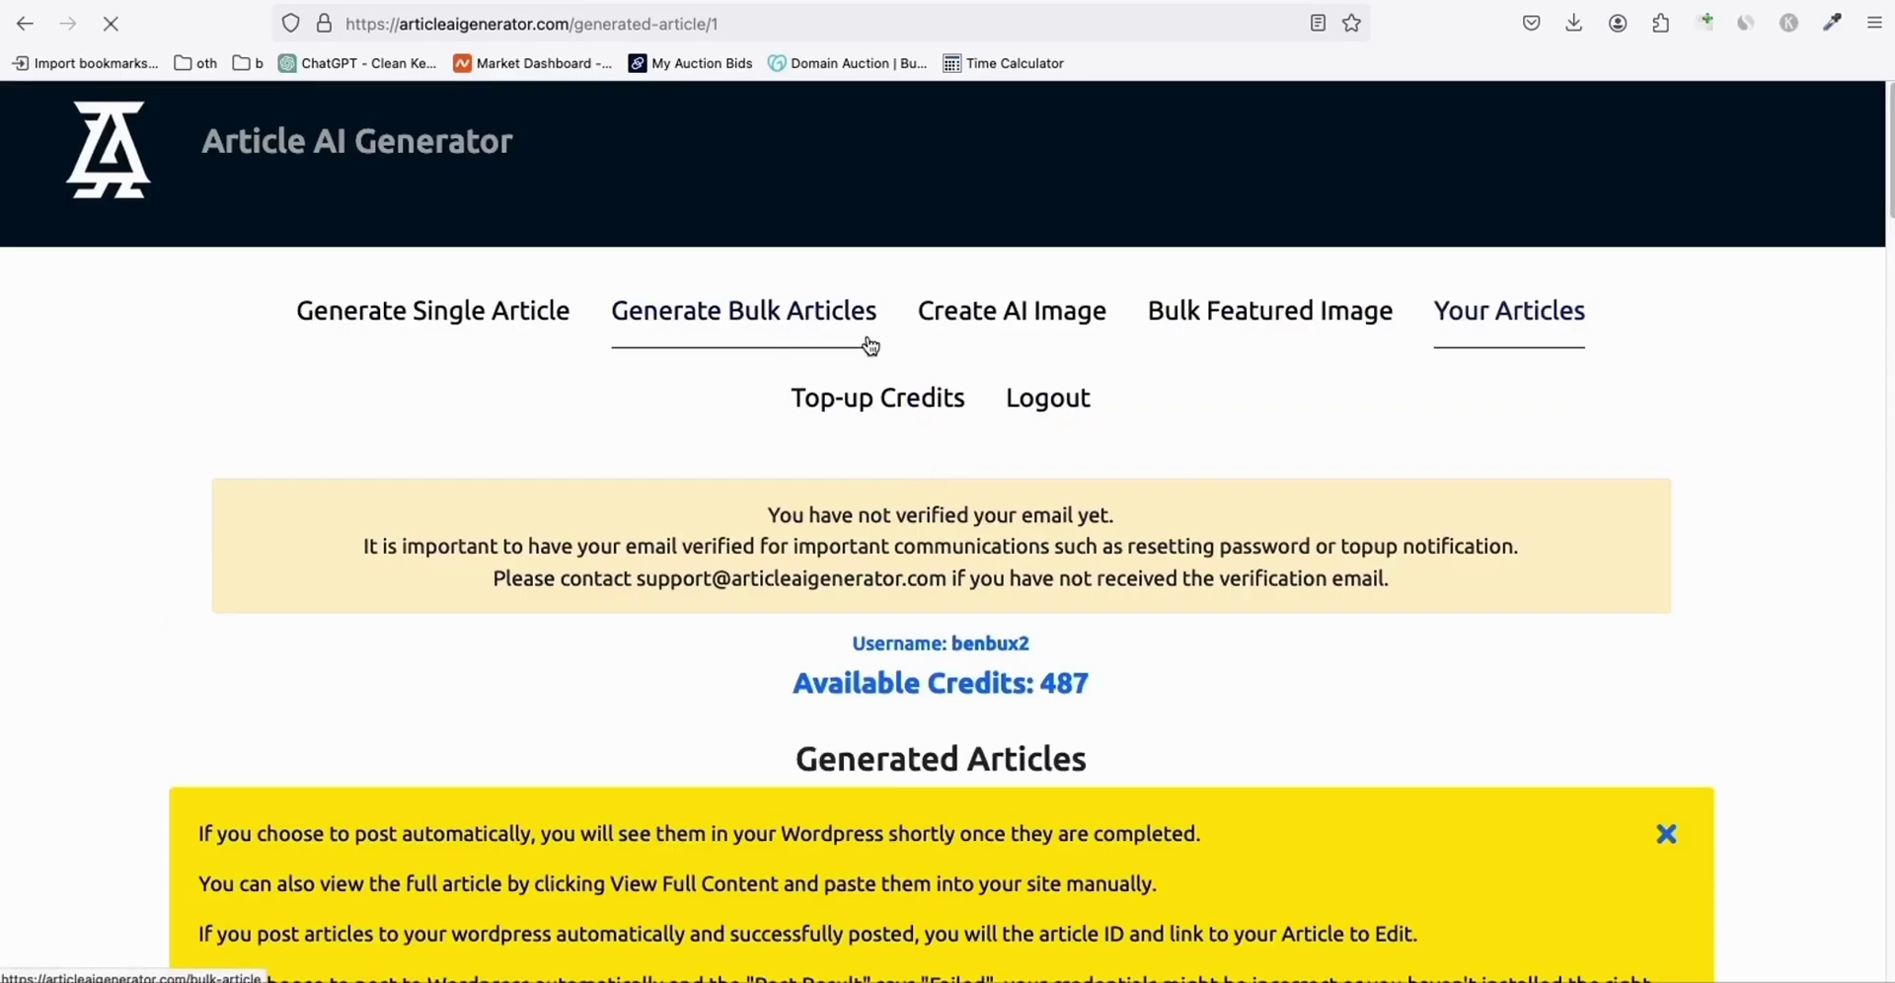
key(ctrl+Tab)
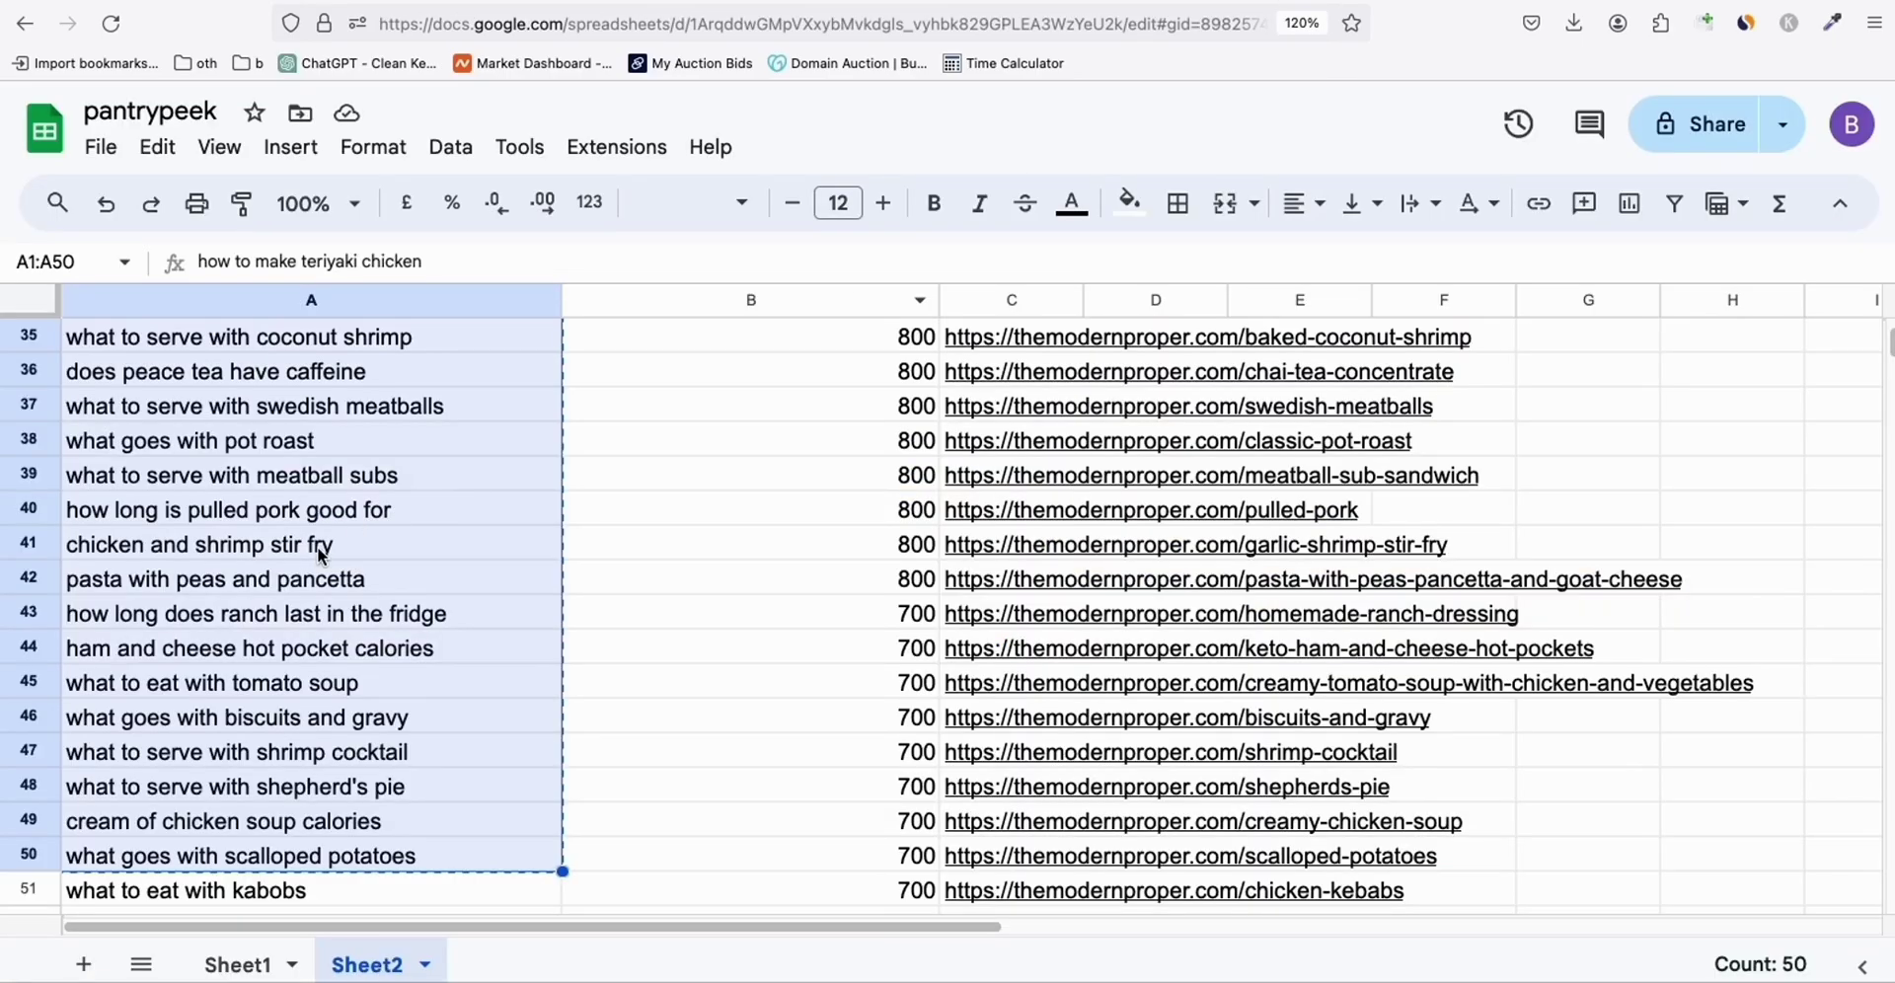
scroll(215, 661, down, 4)
click(105, 452)
scroll(178, 484, down, 12)
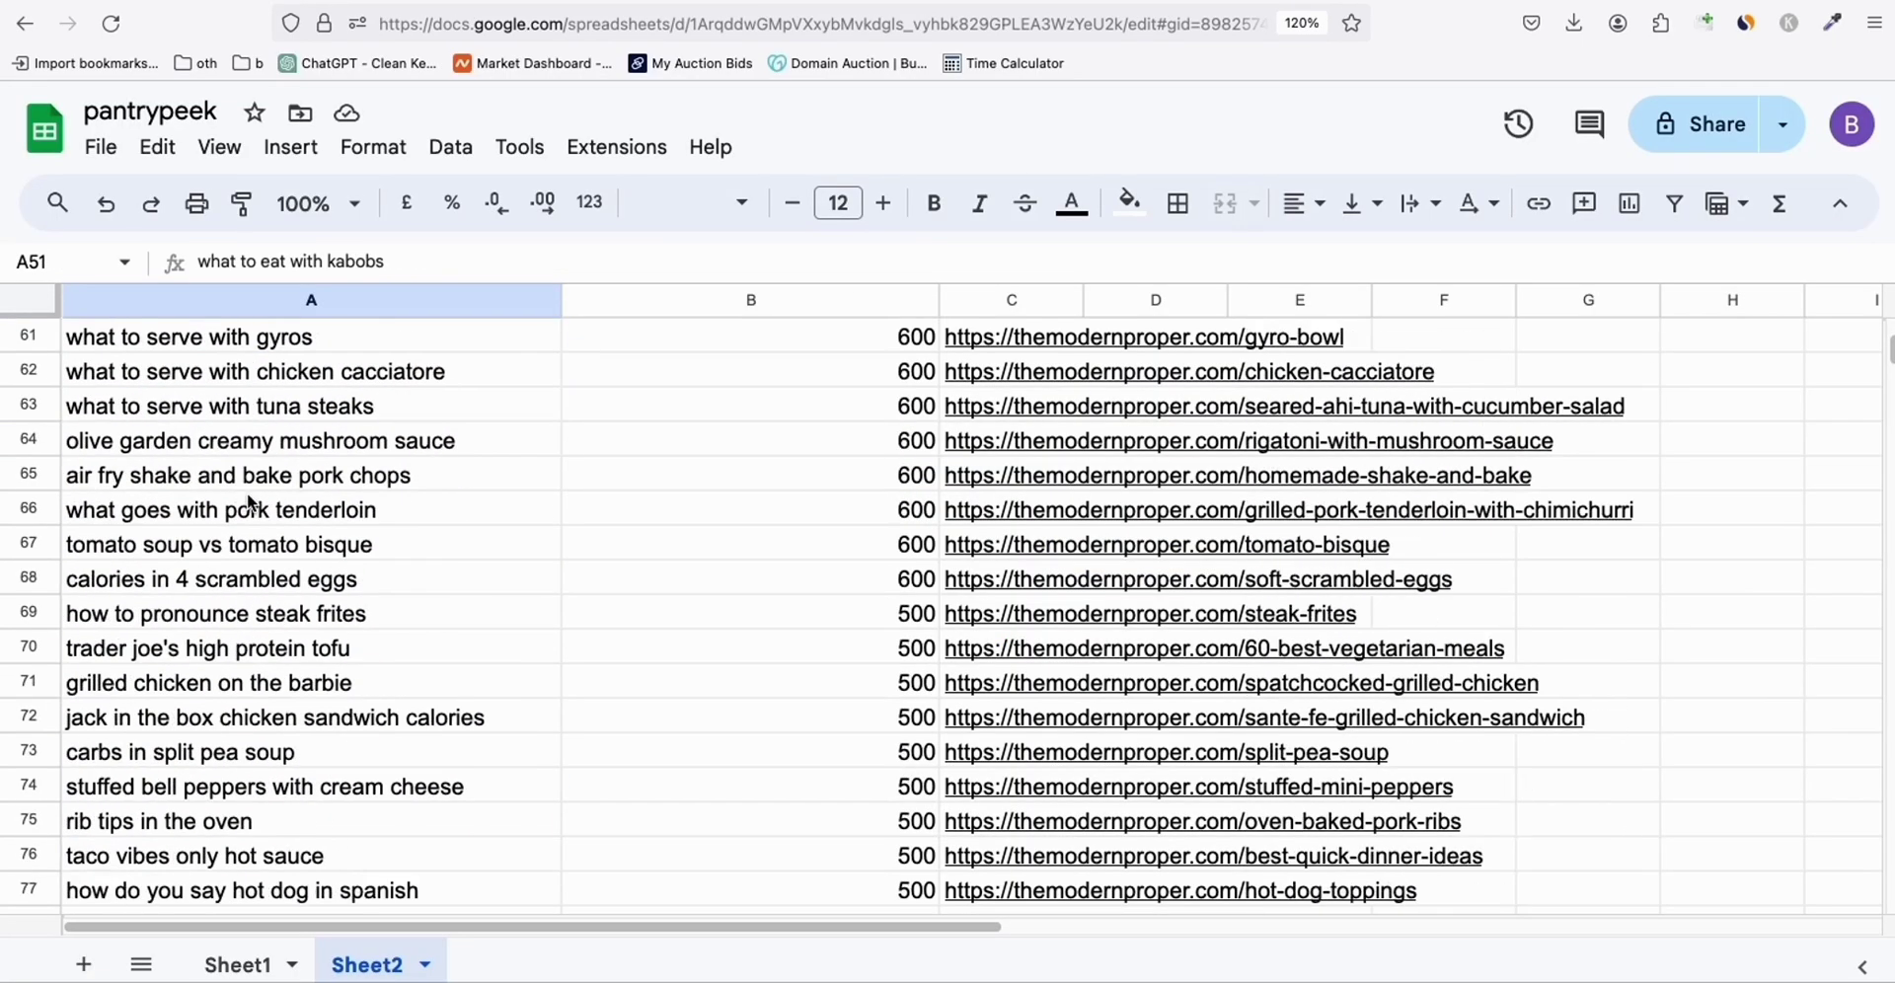
shift+click(158, 787)
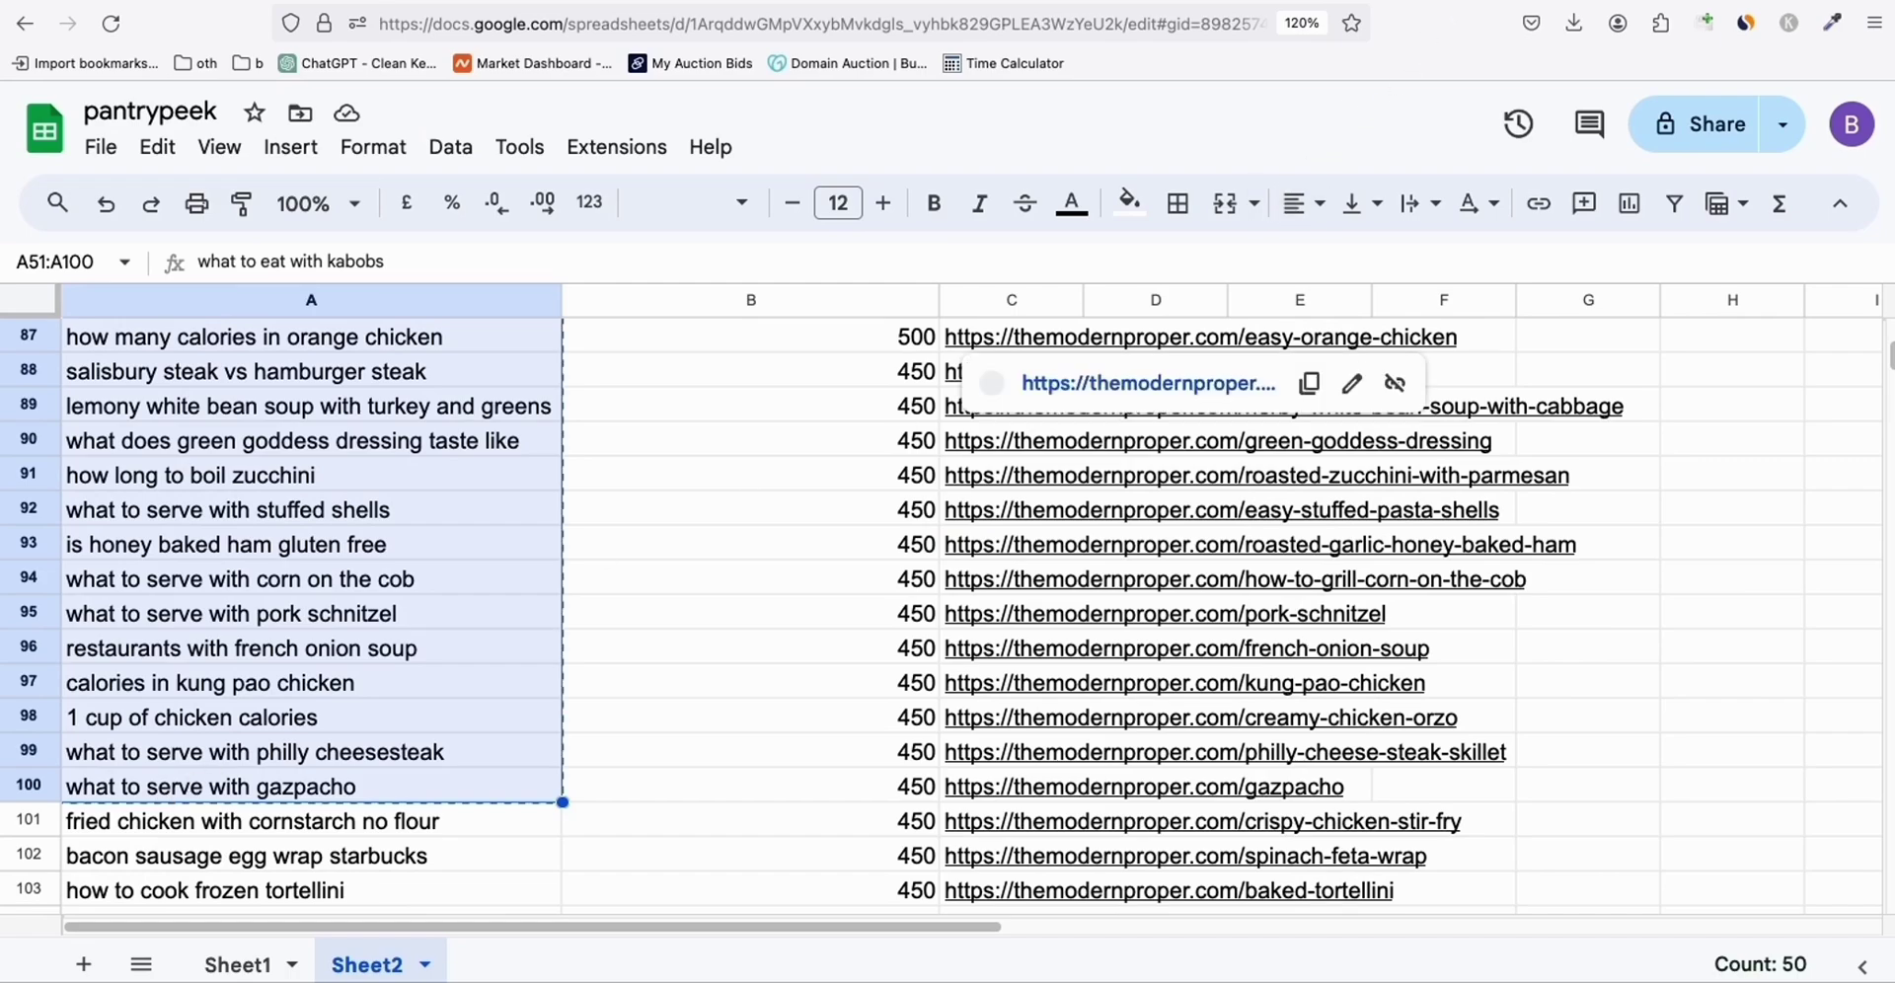
Return to Article AI Generator and paste the second set of 50 keywords into the Keywords / Topics field.
key(ctrl+Tab)
scroll(923, 411, down, 10)
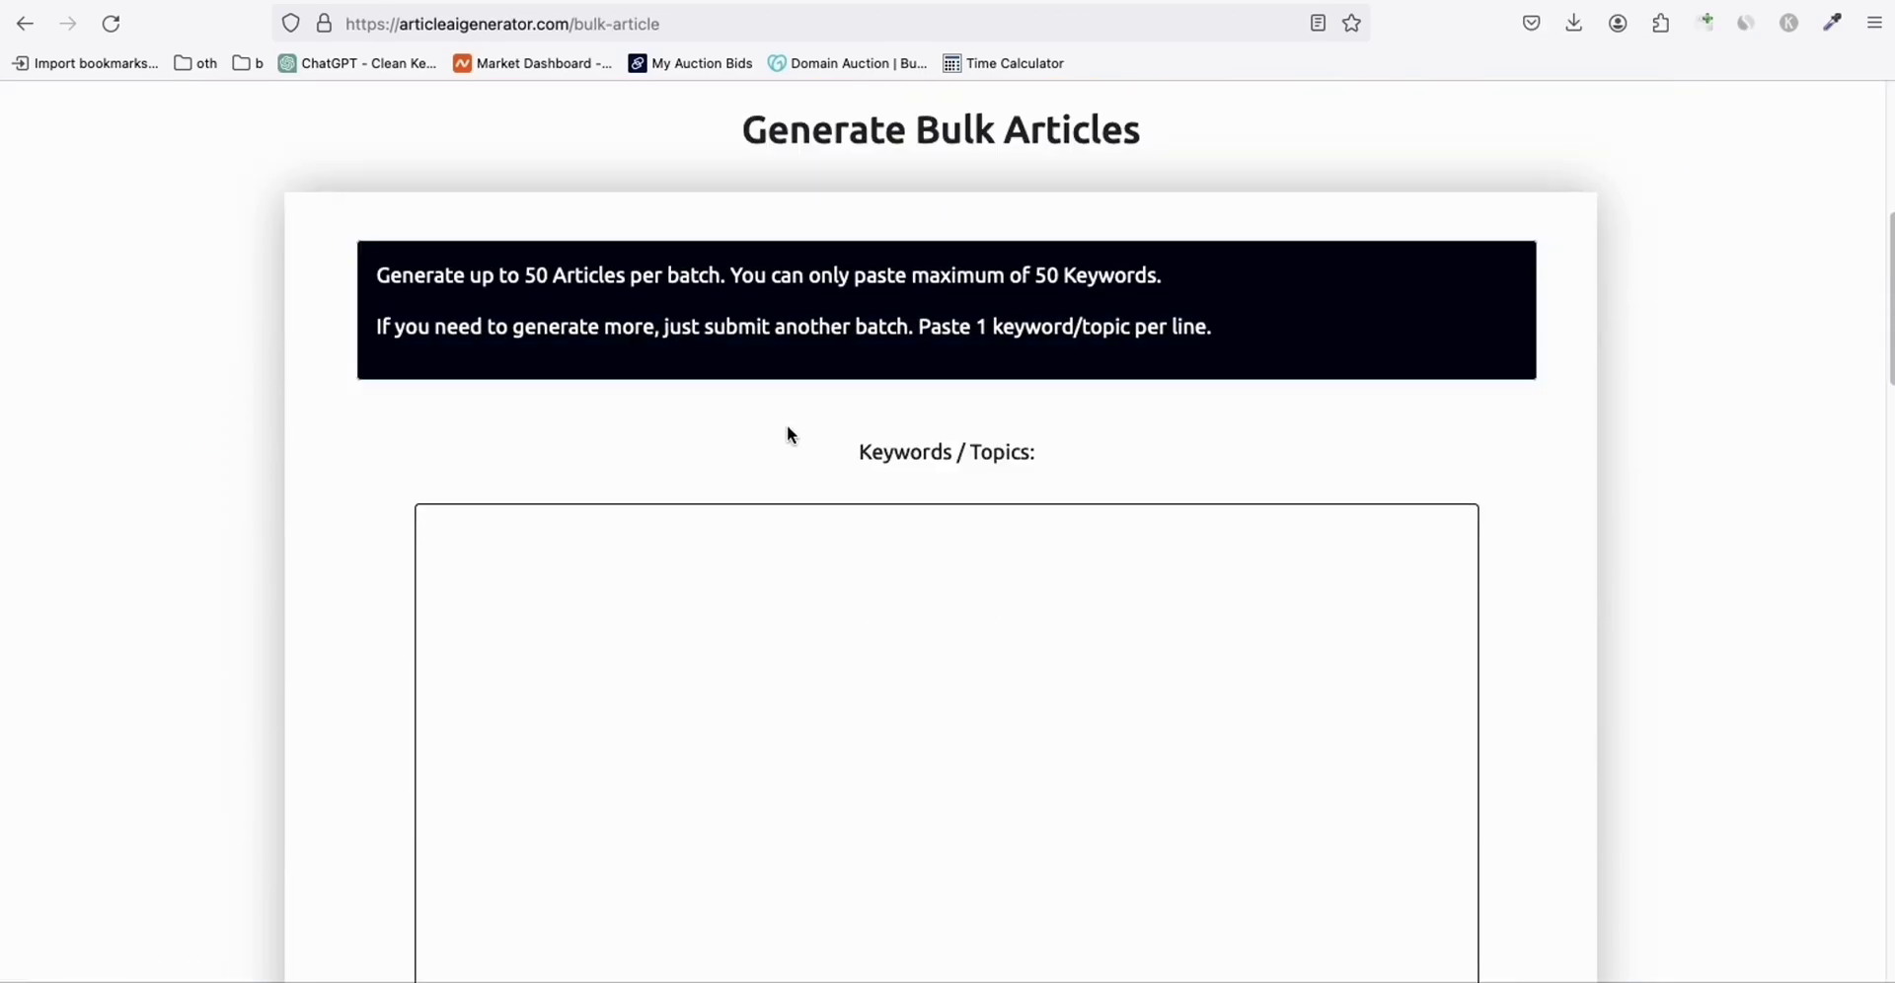
scroll(788, 435, down, 2)
click(639, 504)
key(ctrl+v)
Set the second batch's featured image option to "YES | 1 Credit", Post to Wordpress to YES and post status to PUBLISHED.
scroll(639, 493, down, 15)
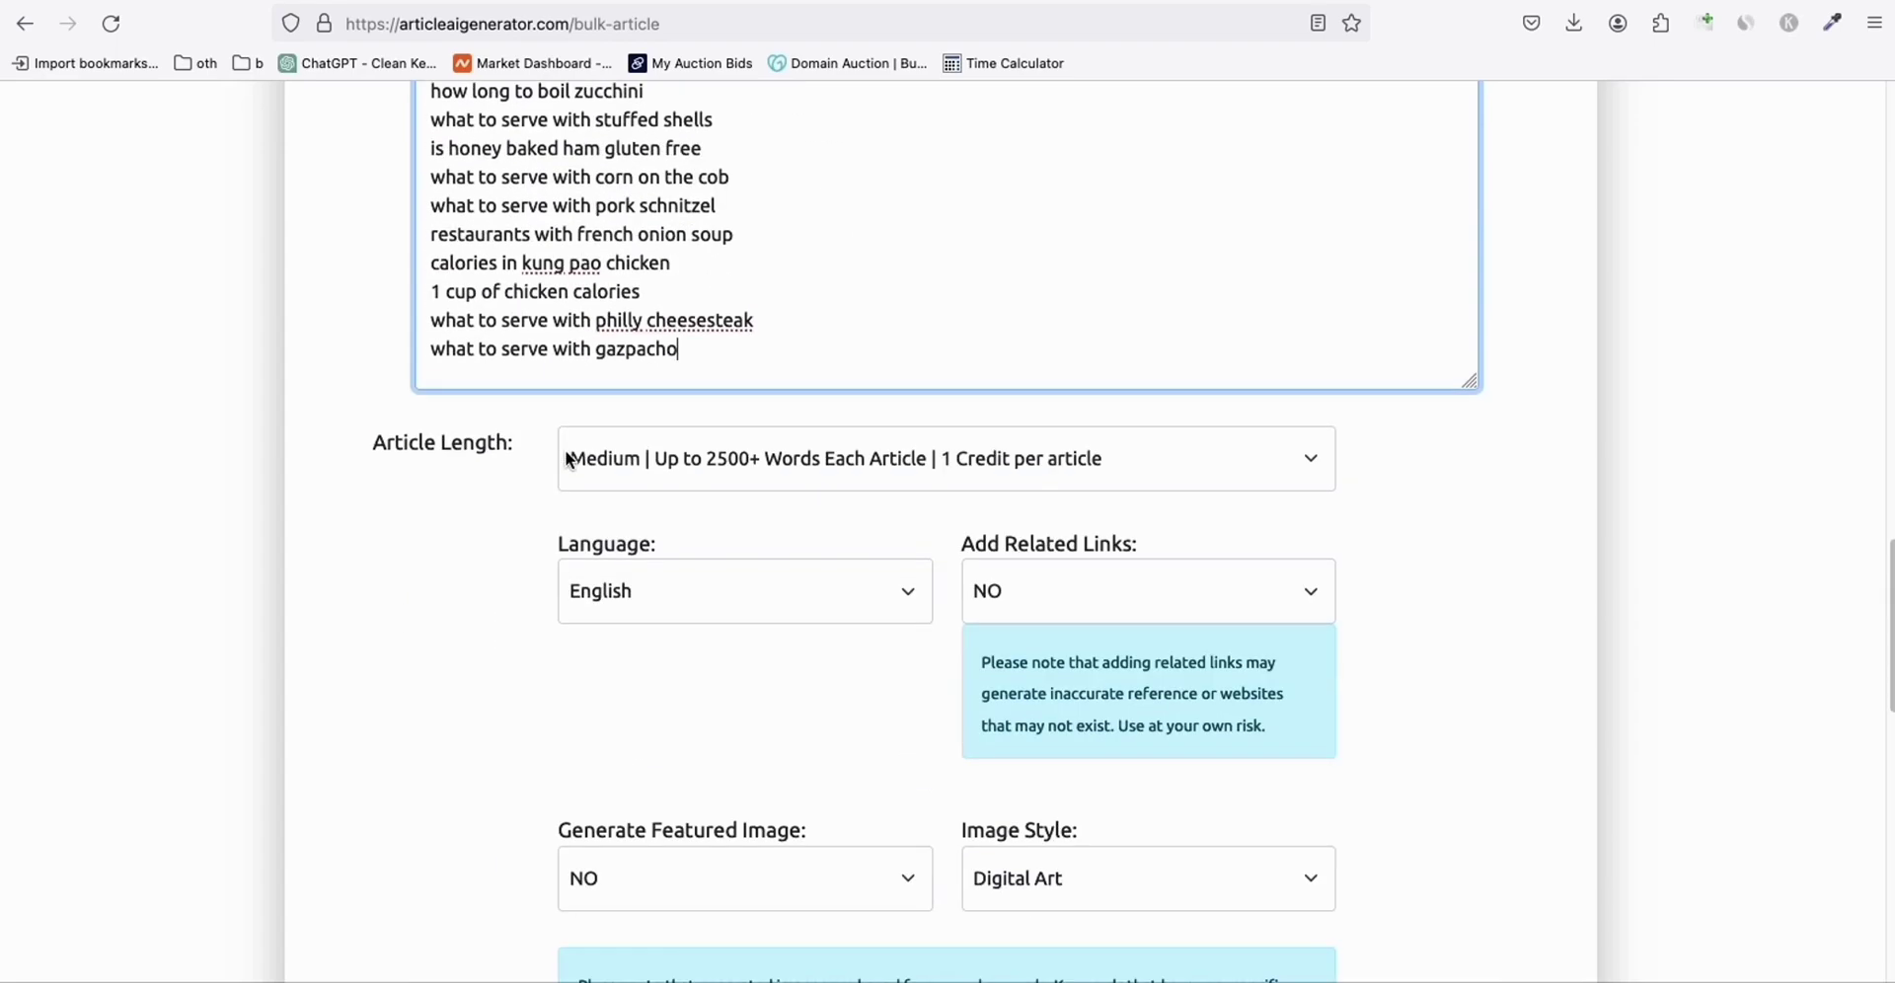
click(638, 479)
click(639, 466)
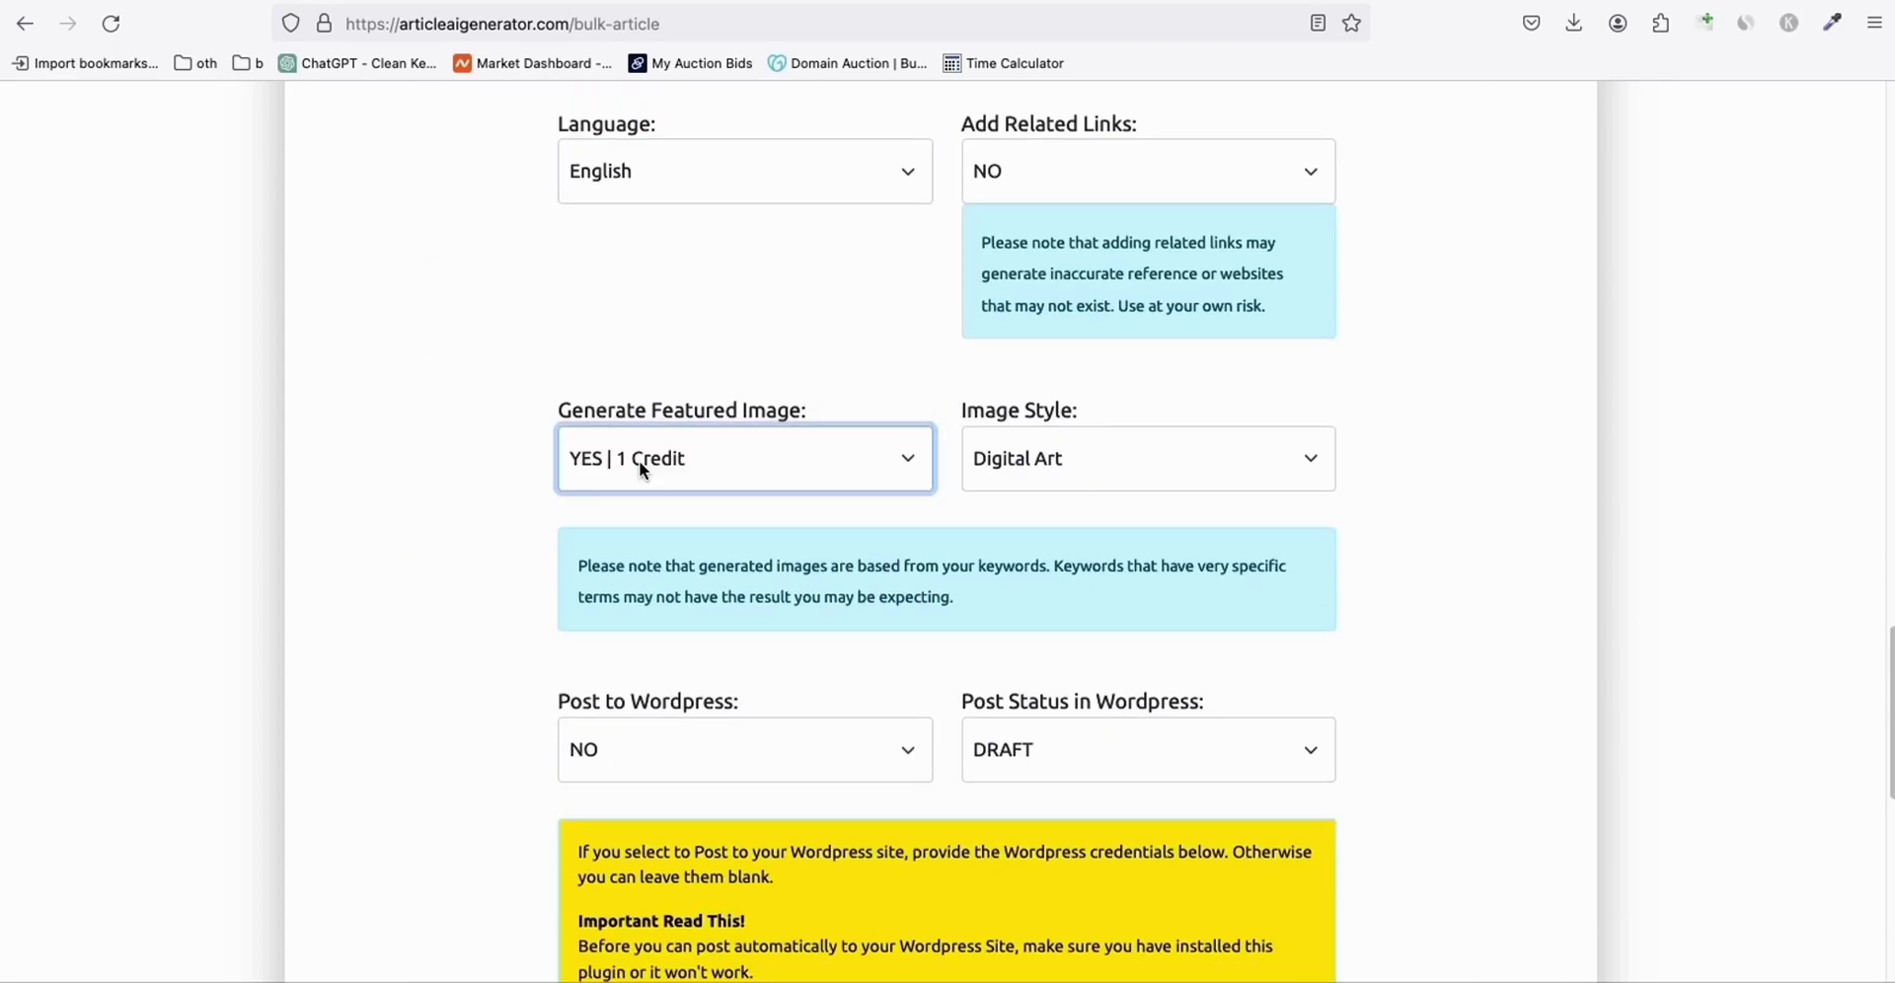
scroll(445, 435, down, 2)
click(591, 548)
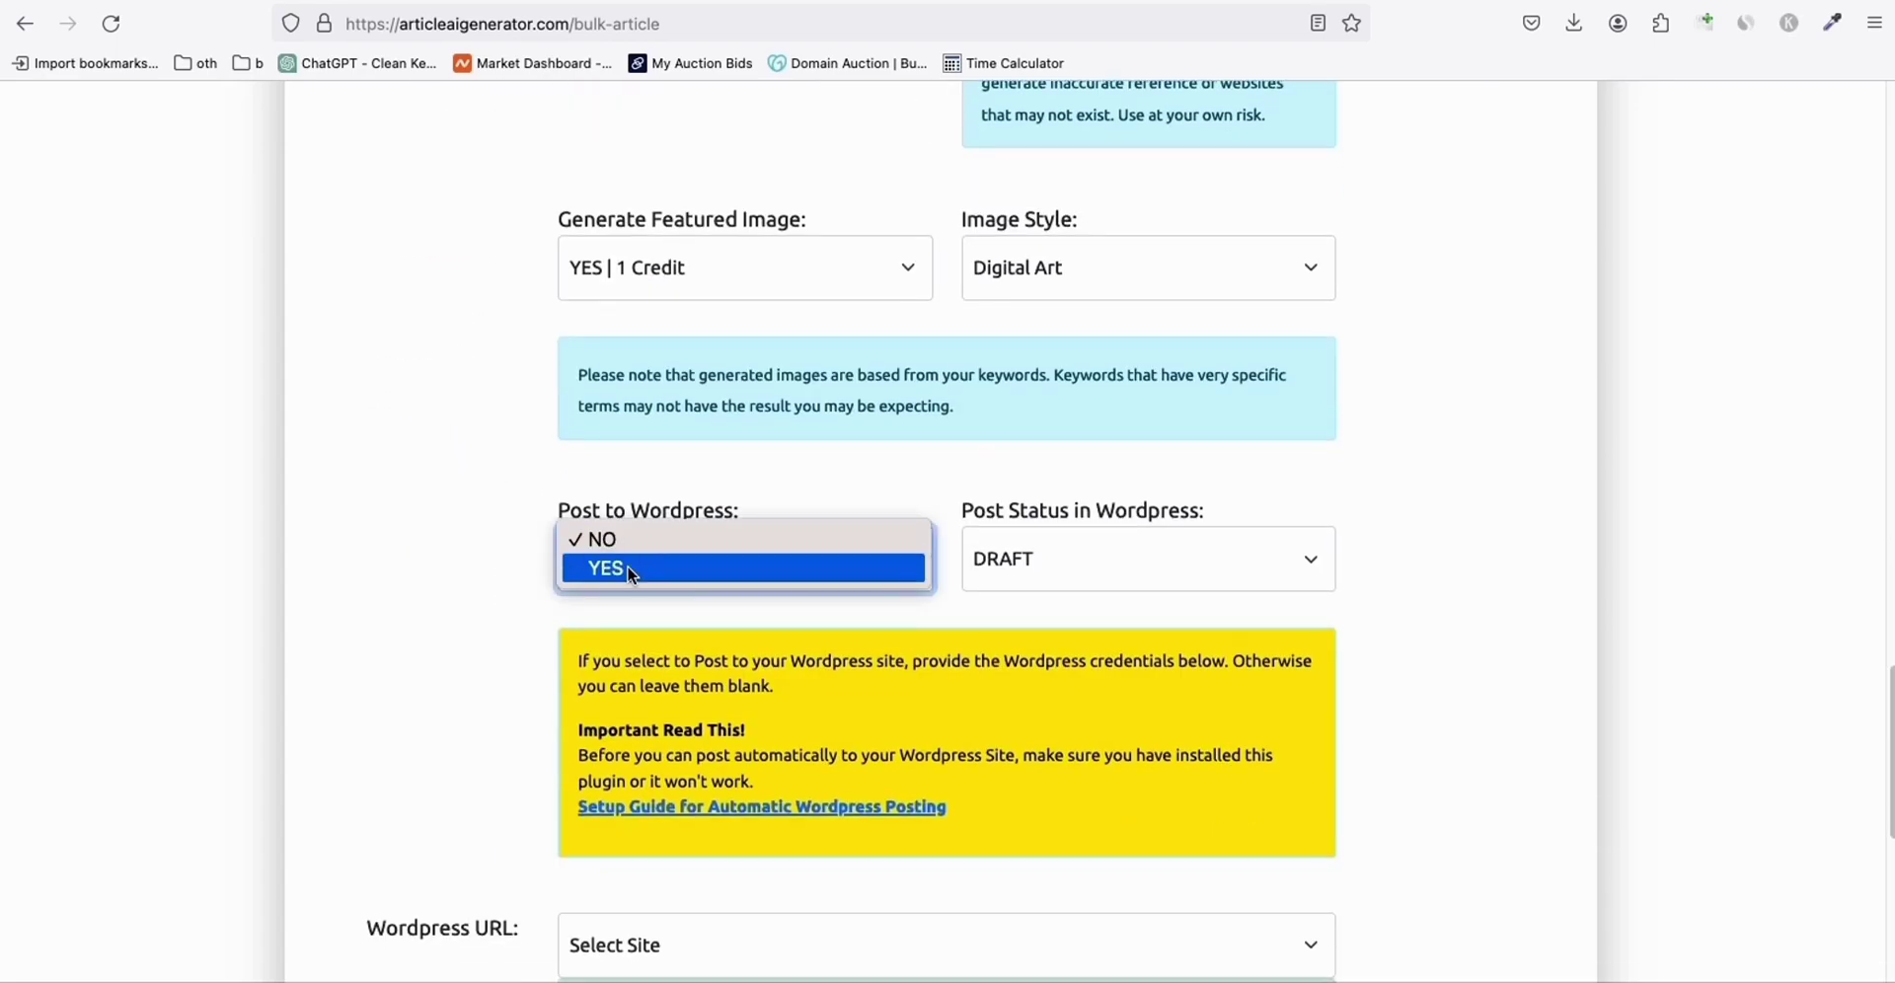
click(631, 570)
click(1062, 571)
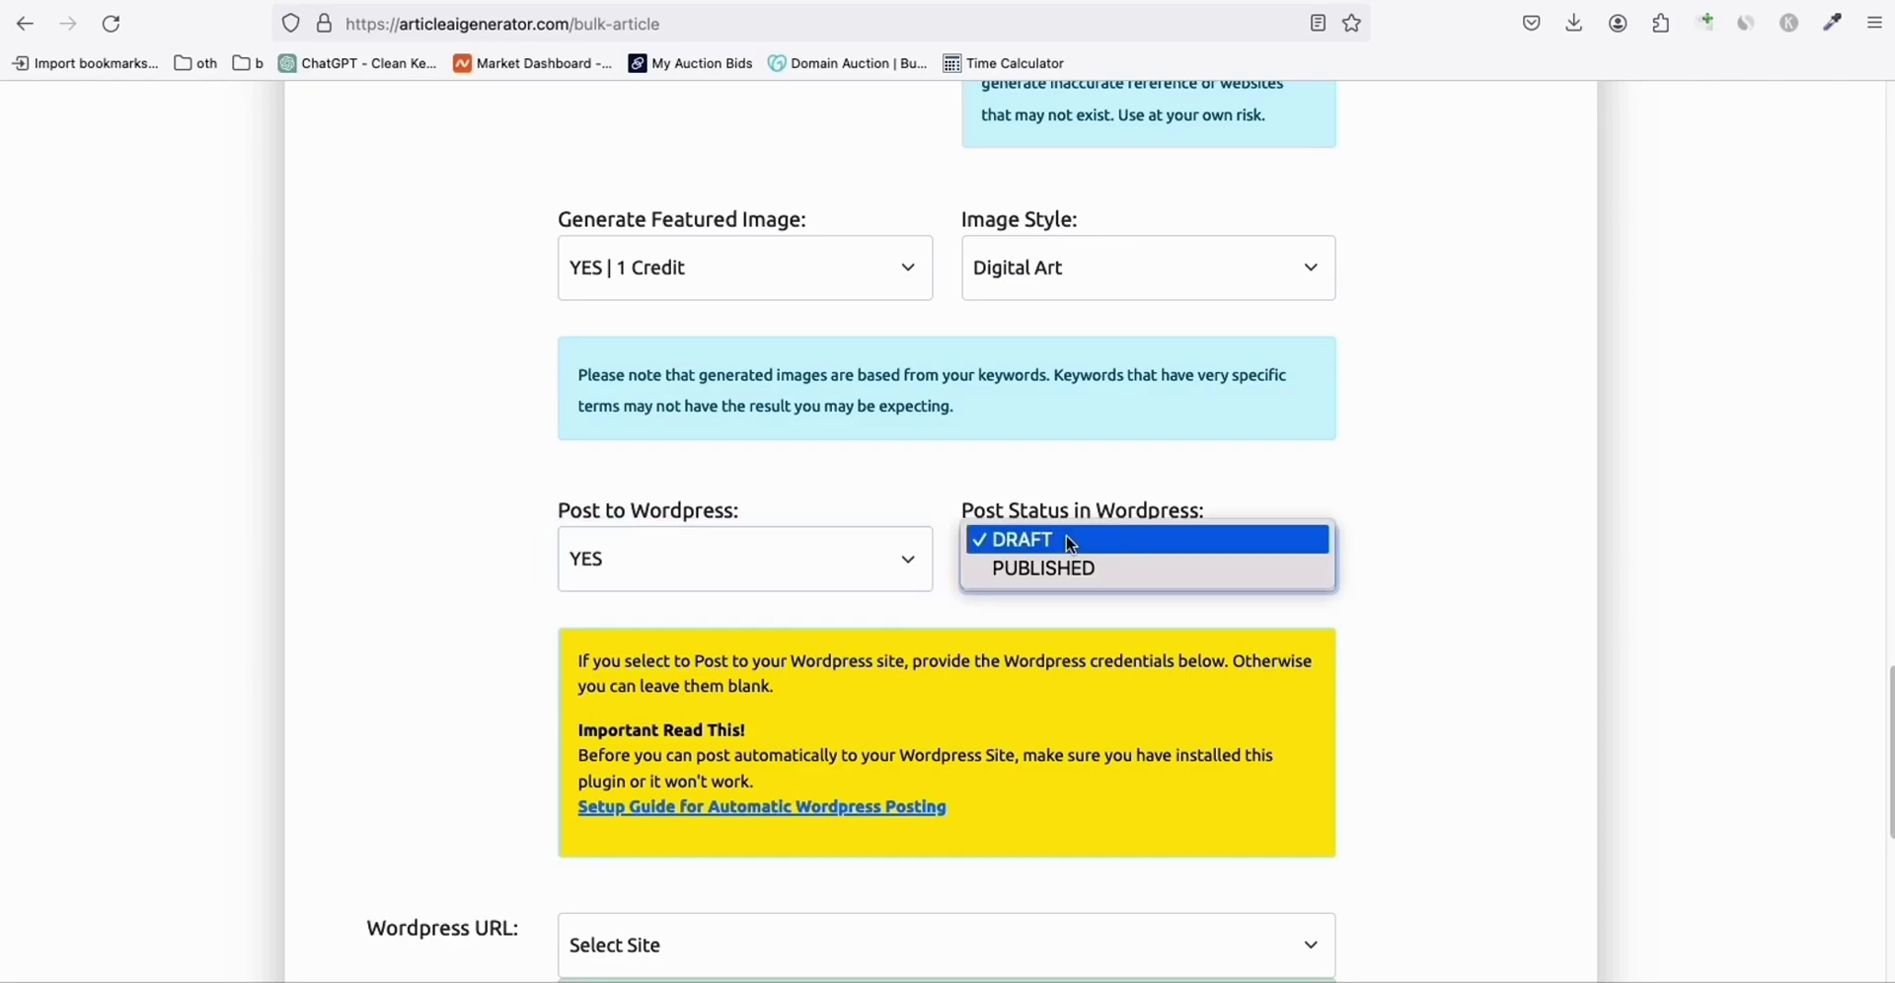
click(1062, 569)
scroll(367, 533, down, 6)
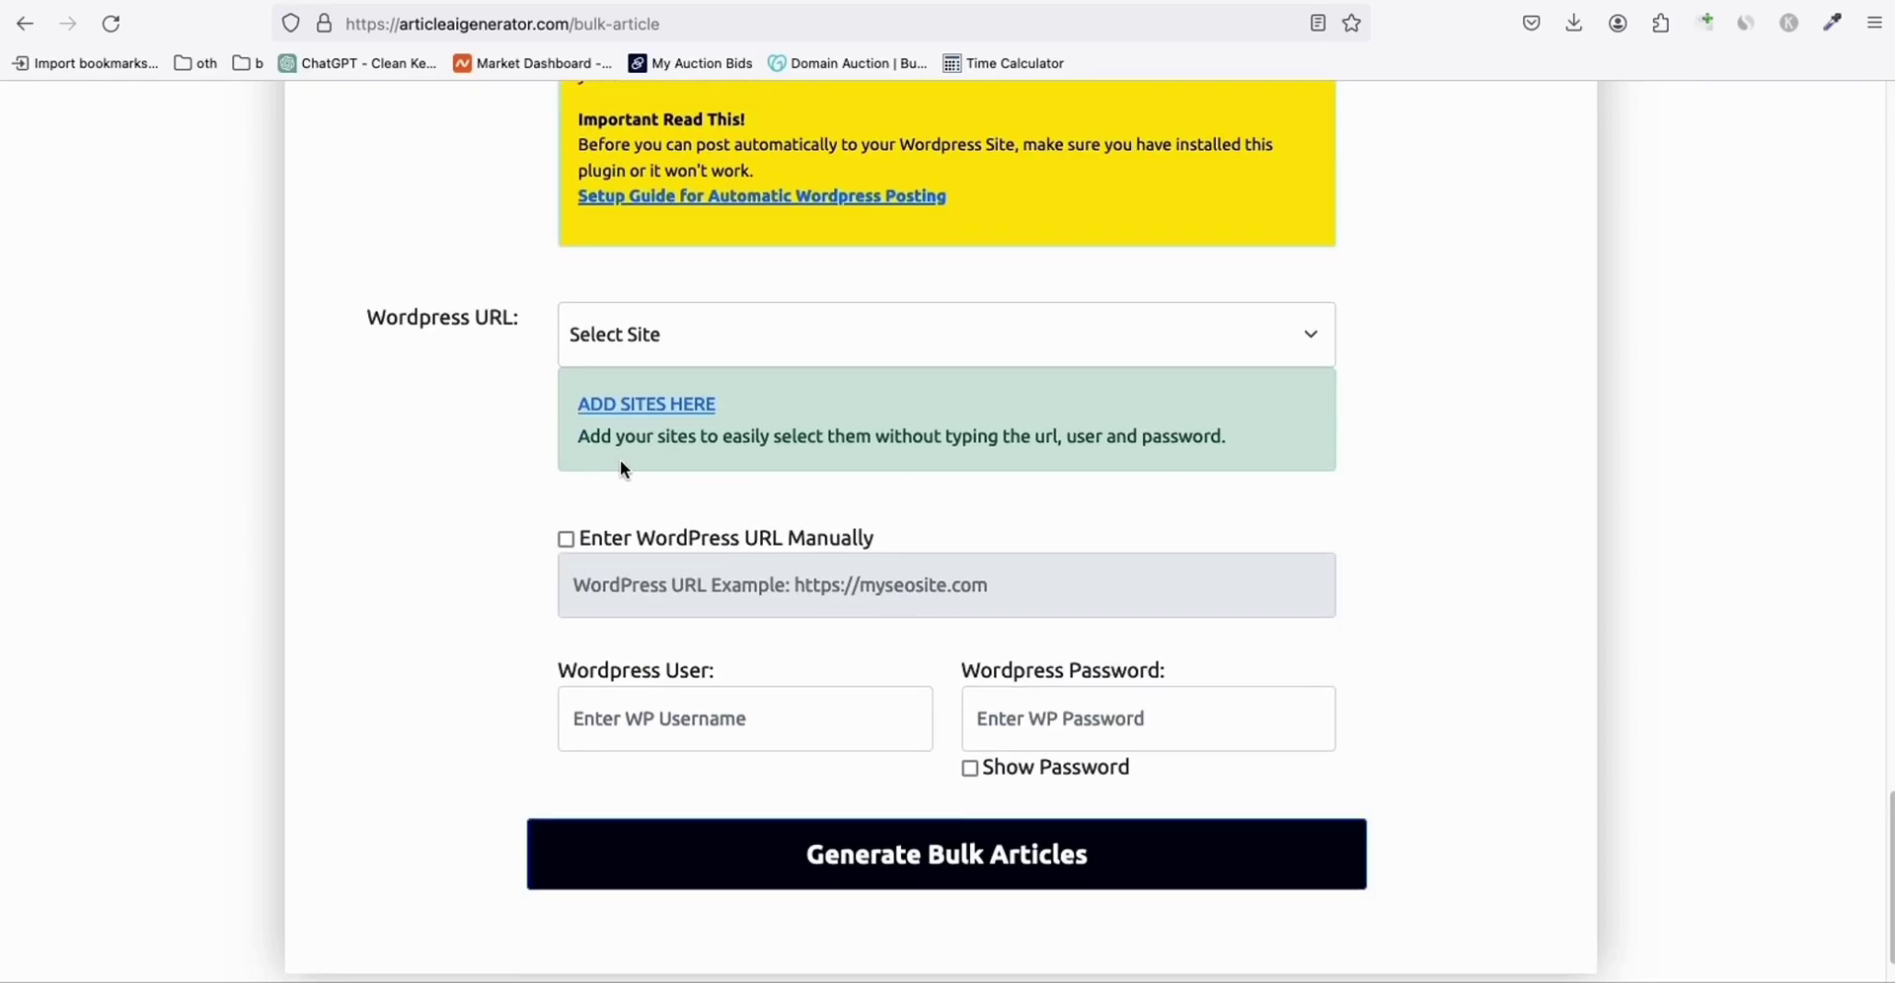
click(622, 331)
click(699, 546)
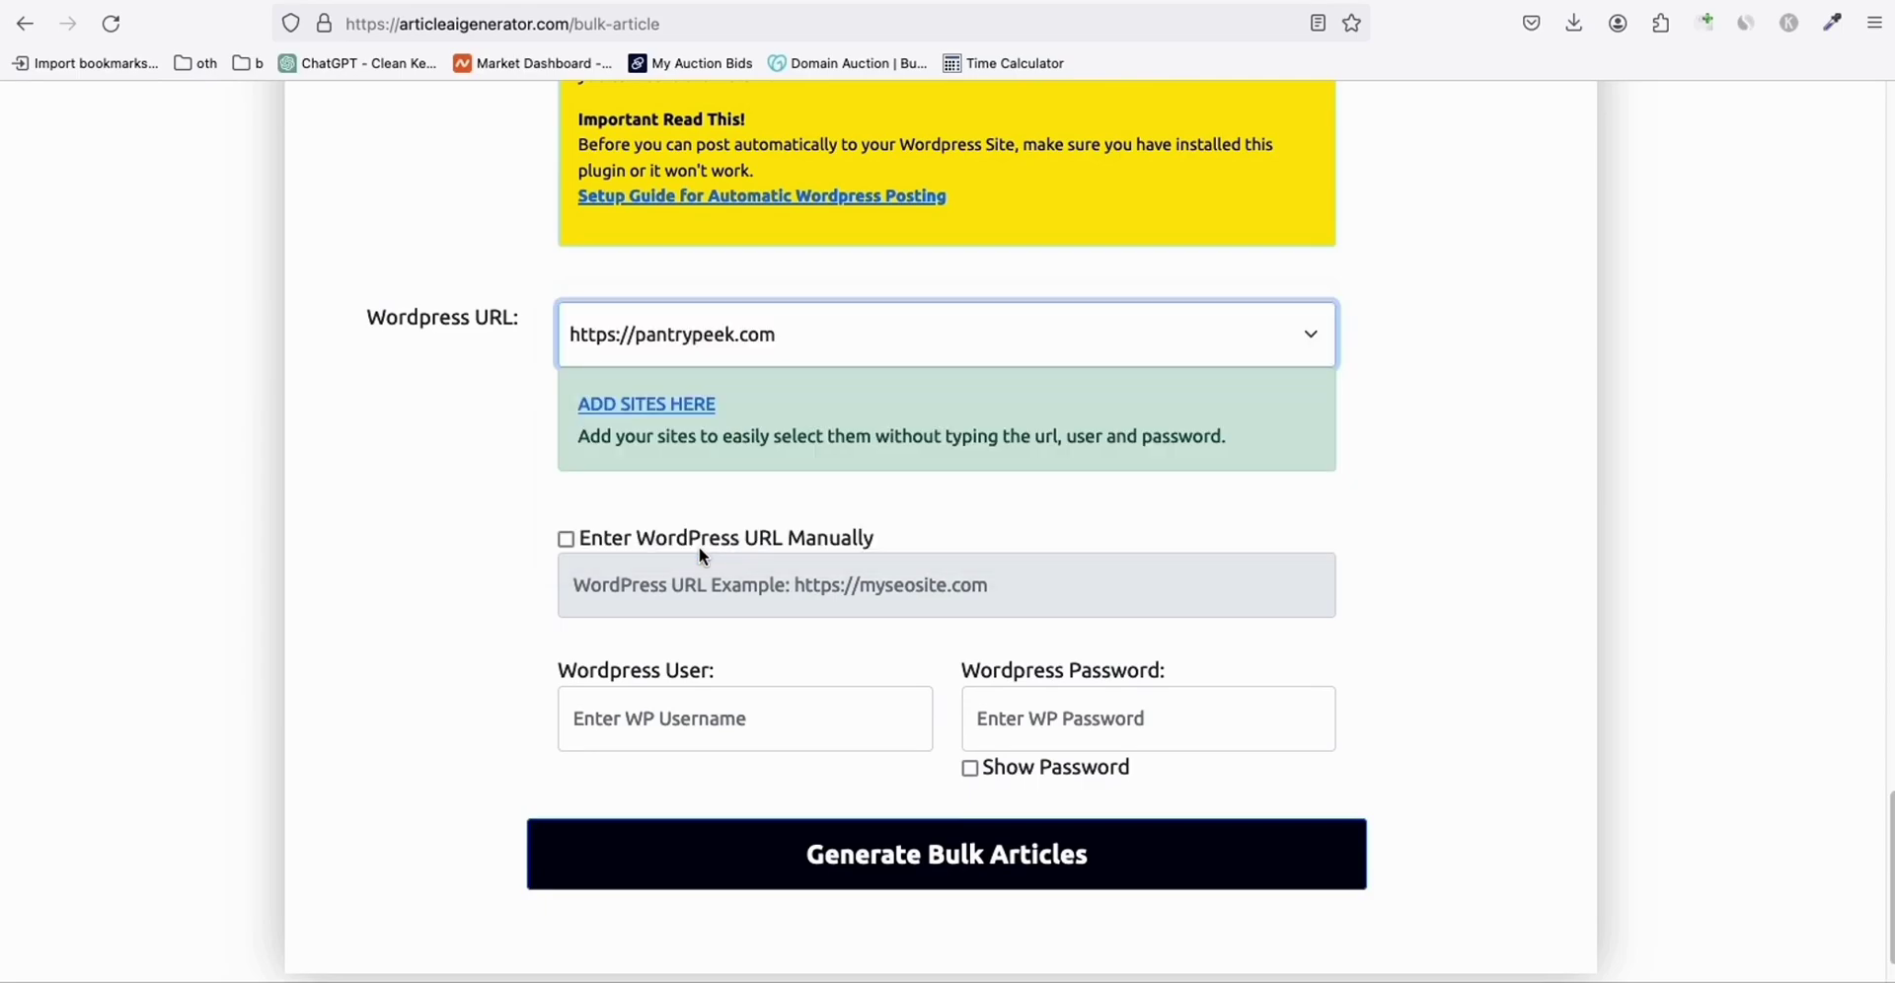
click(965, 855)
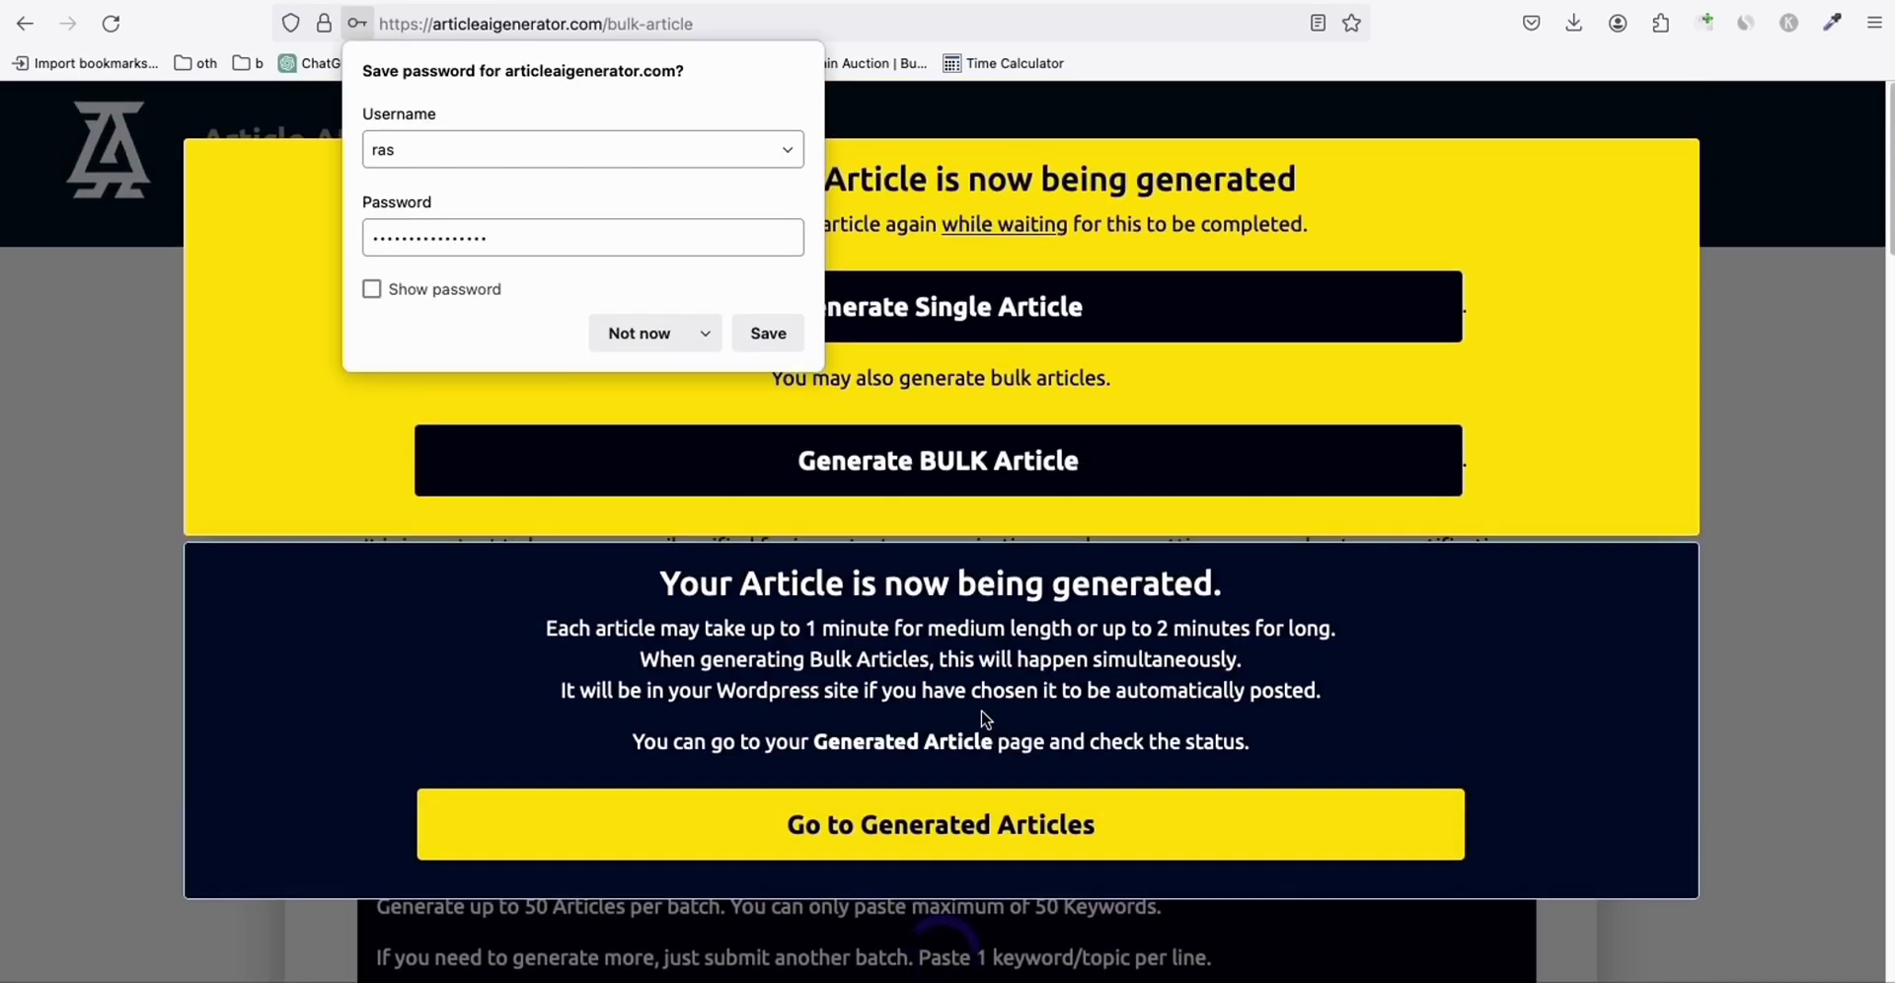
Switch to the pantrypeek spreadsheet and fill the submitted keywords A1:A100 in Sheet2 with orange.
click(1269, 148)
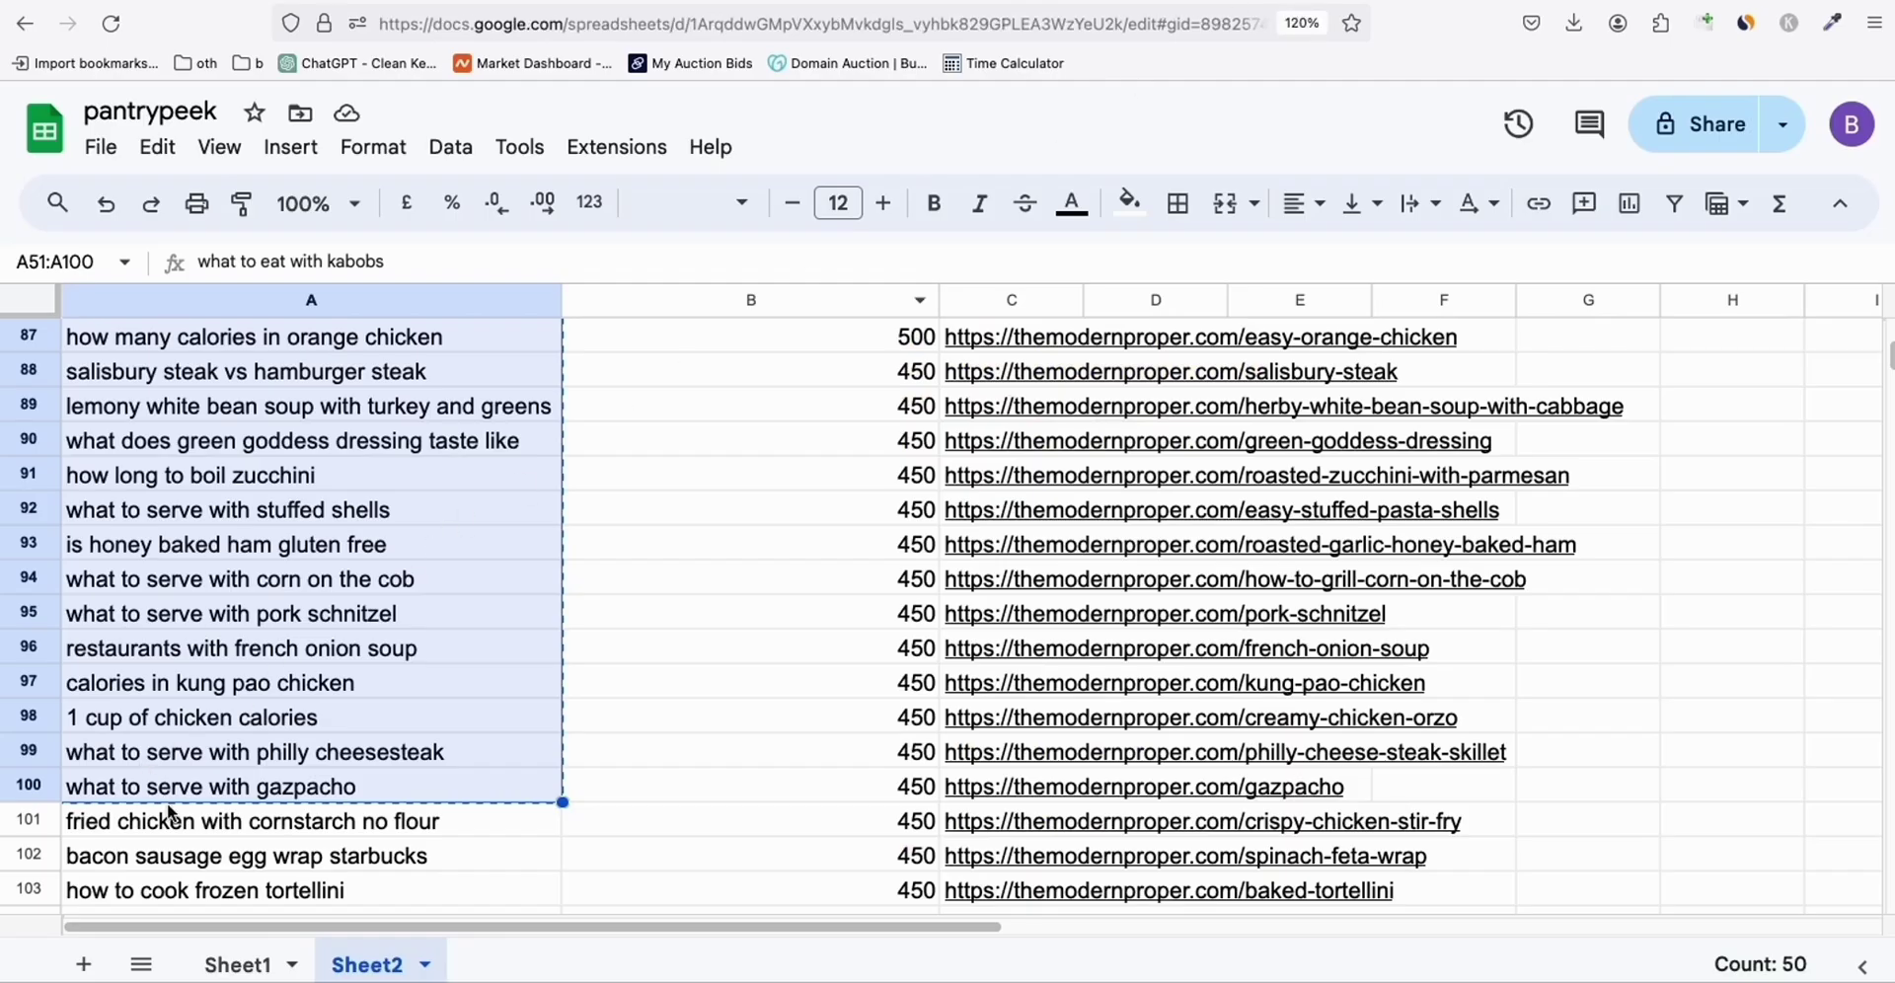
click(168, 801)
scroll(273, 480, up, 20)
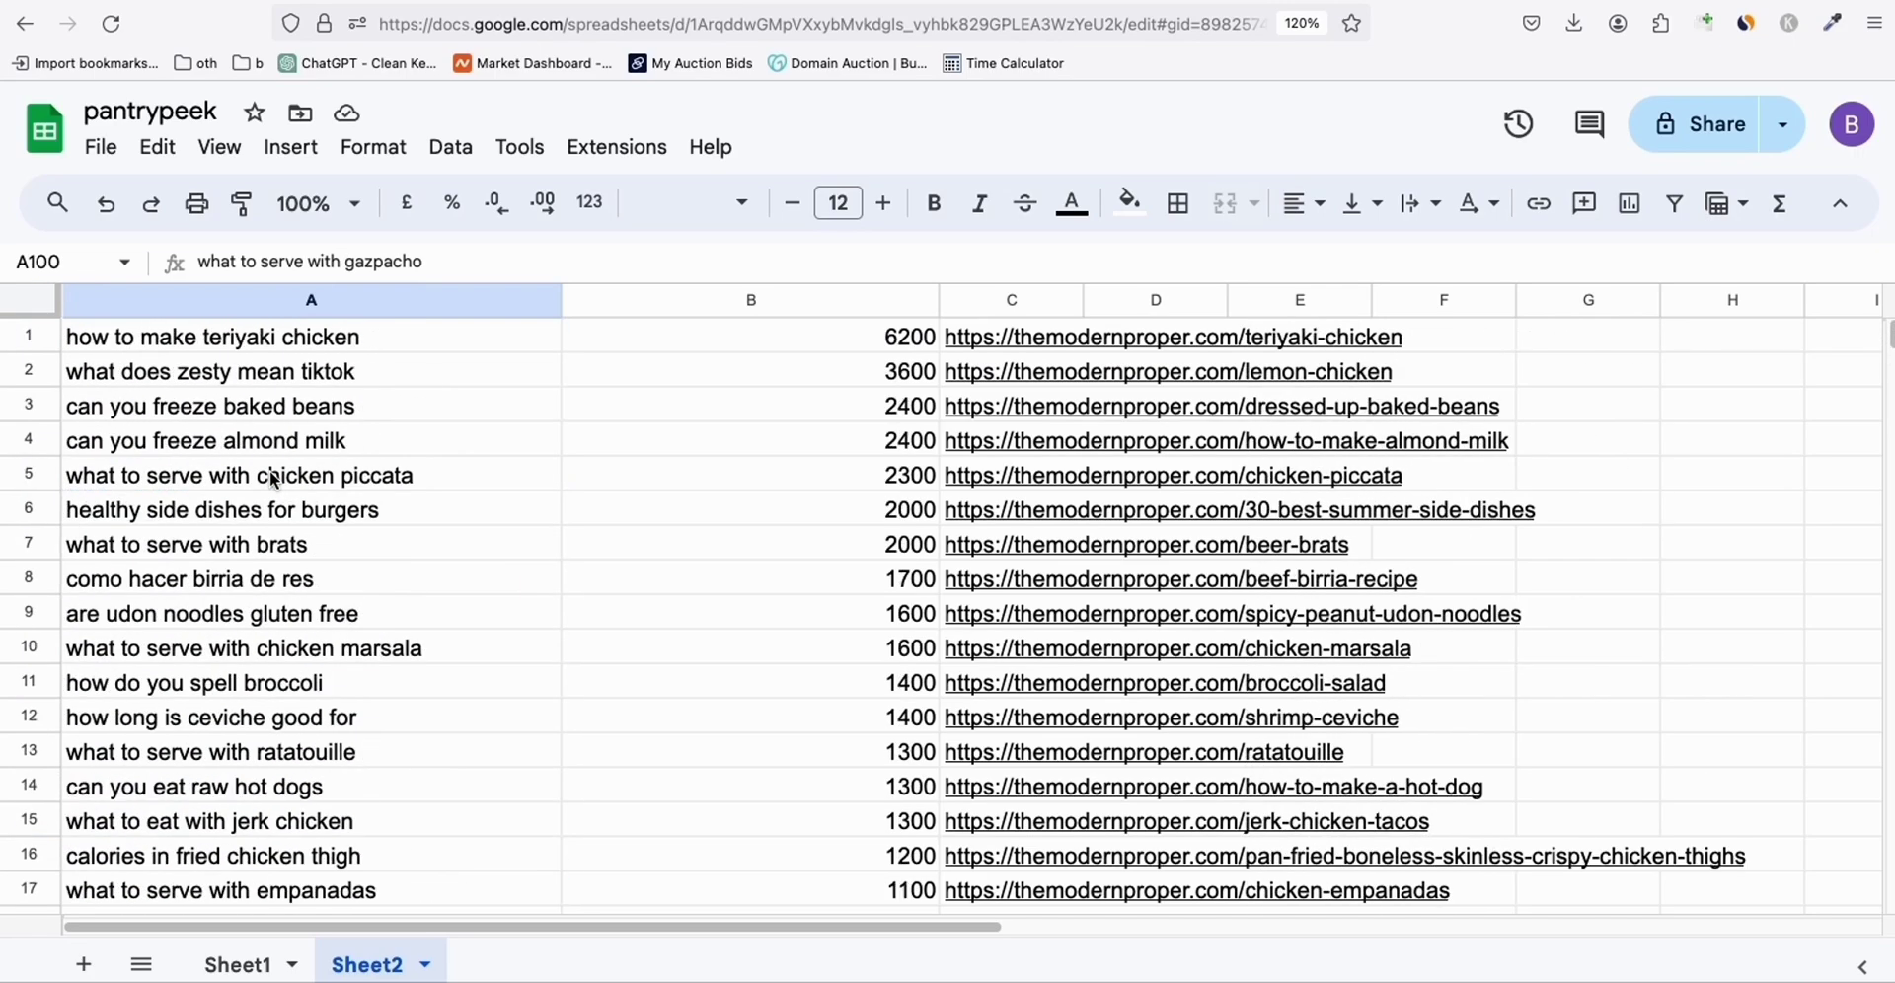
shift+click(261, 353)
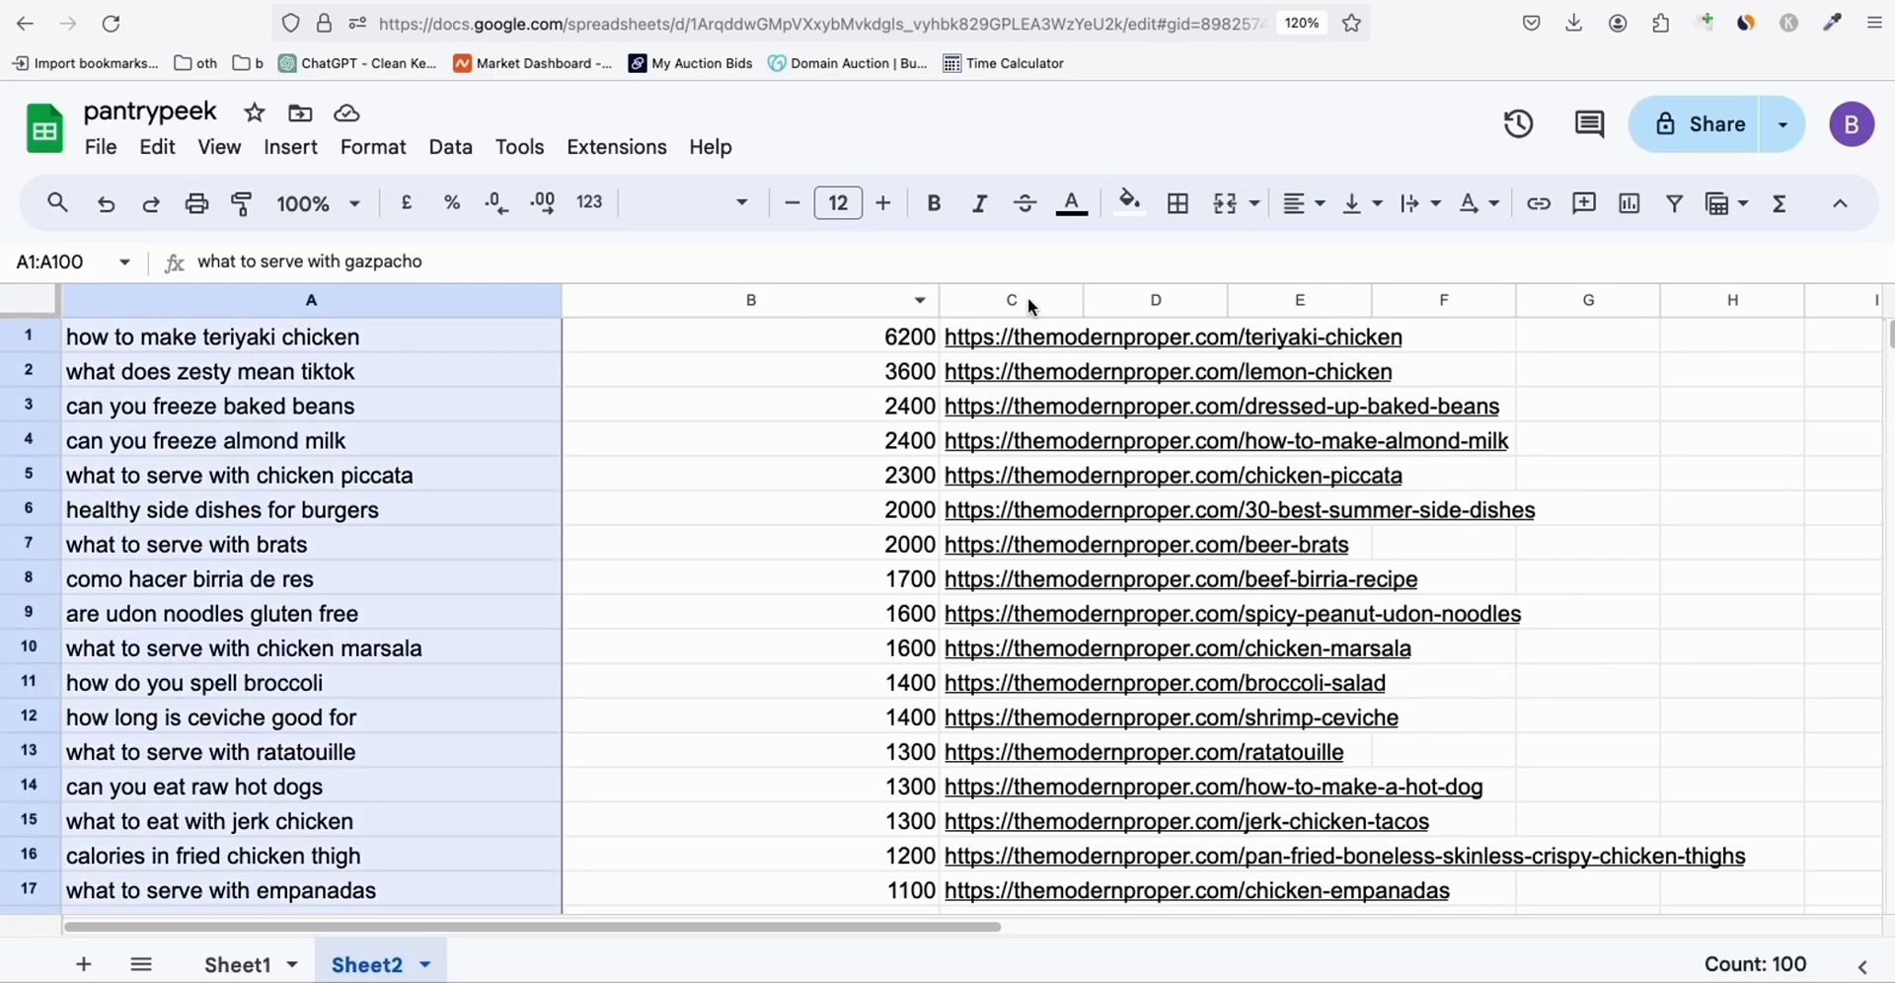
click(1128, 203)
click(1201, 335)
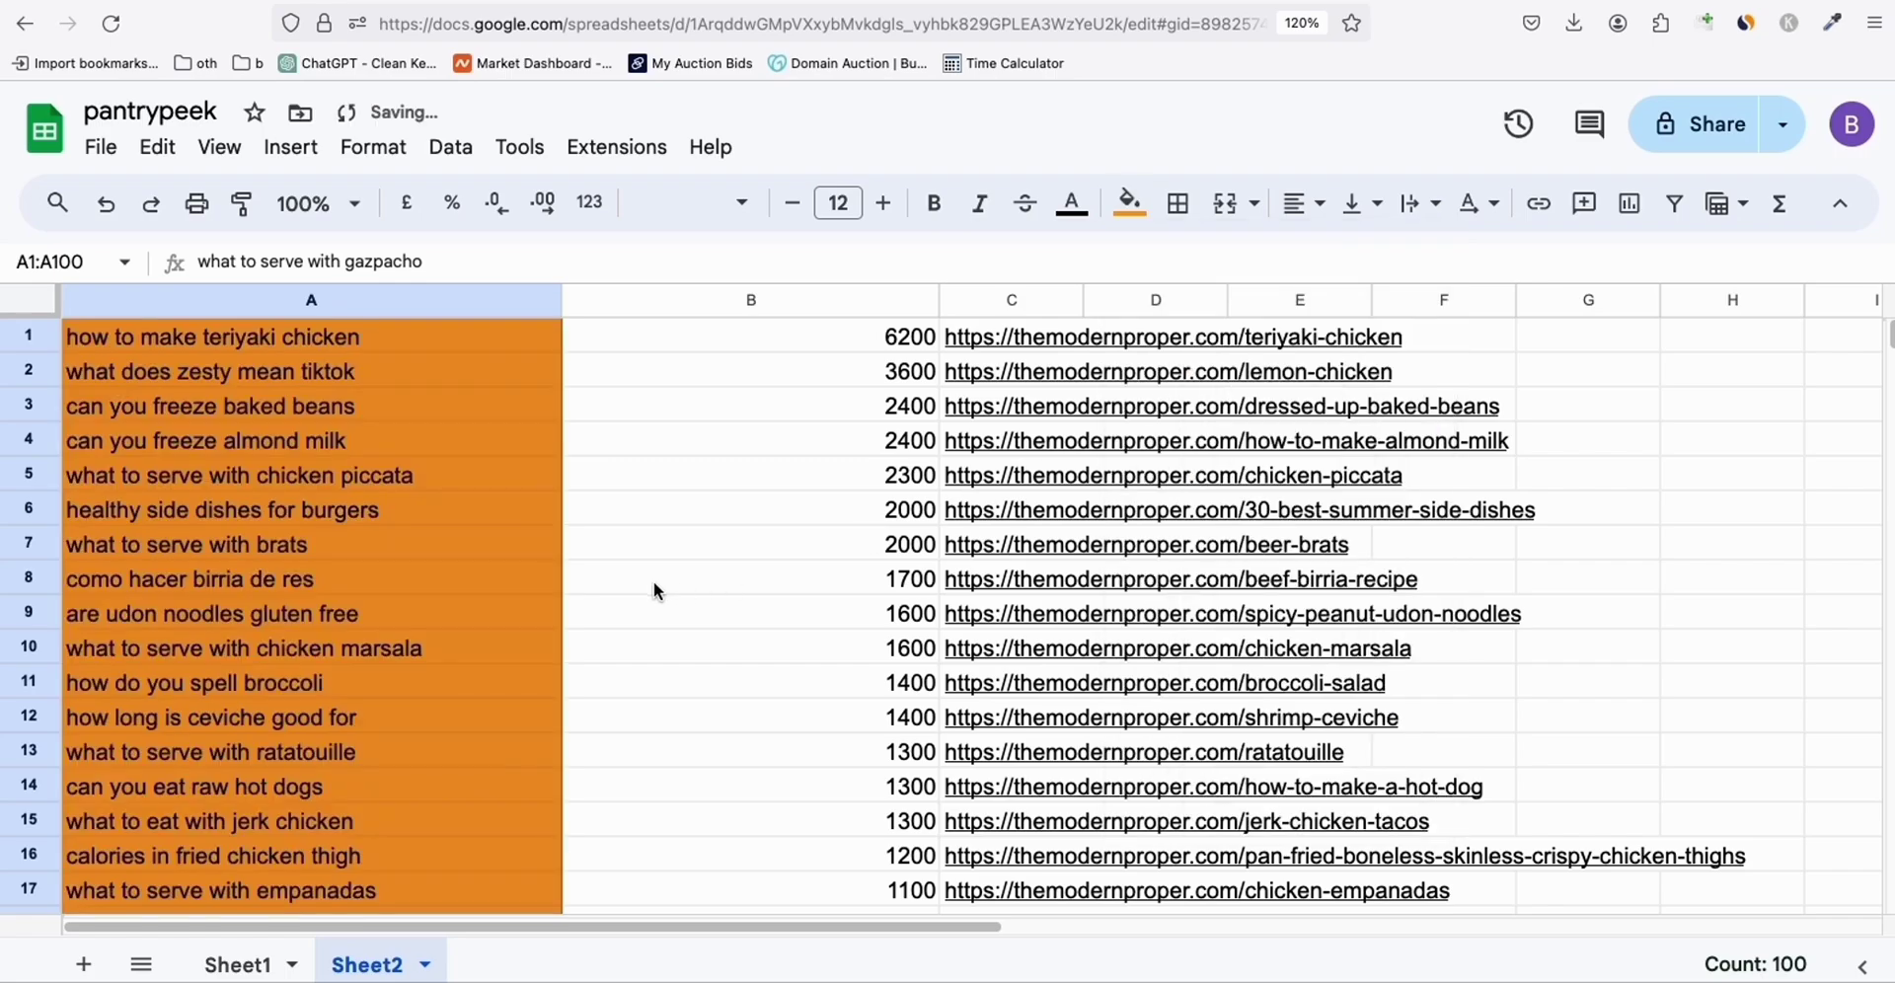
Switch from the spreadsheet to the Pantry Peek WordPress admin and open the Add Themes page.
scroll(653, 583, down, 15)
scroll(653, 591, down, 13)
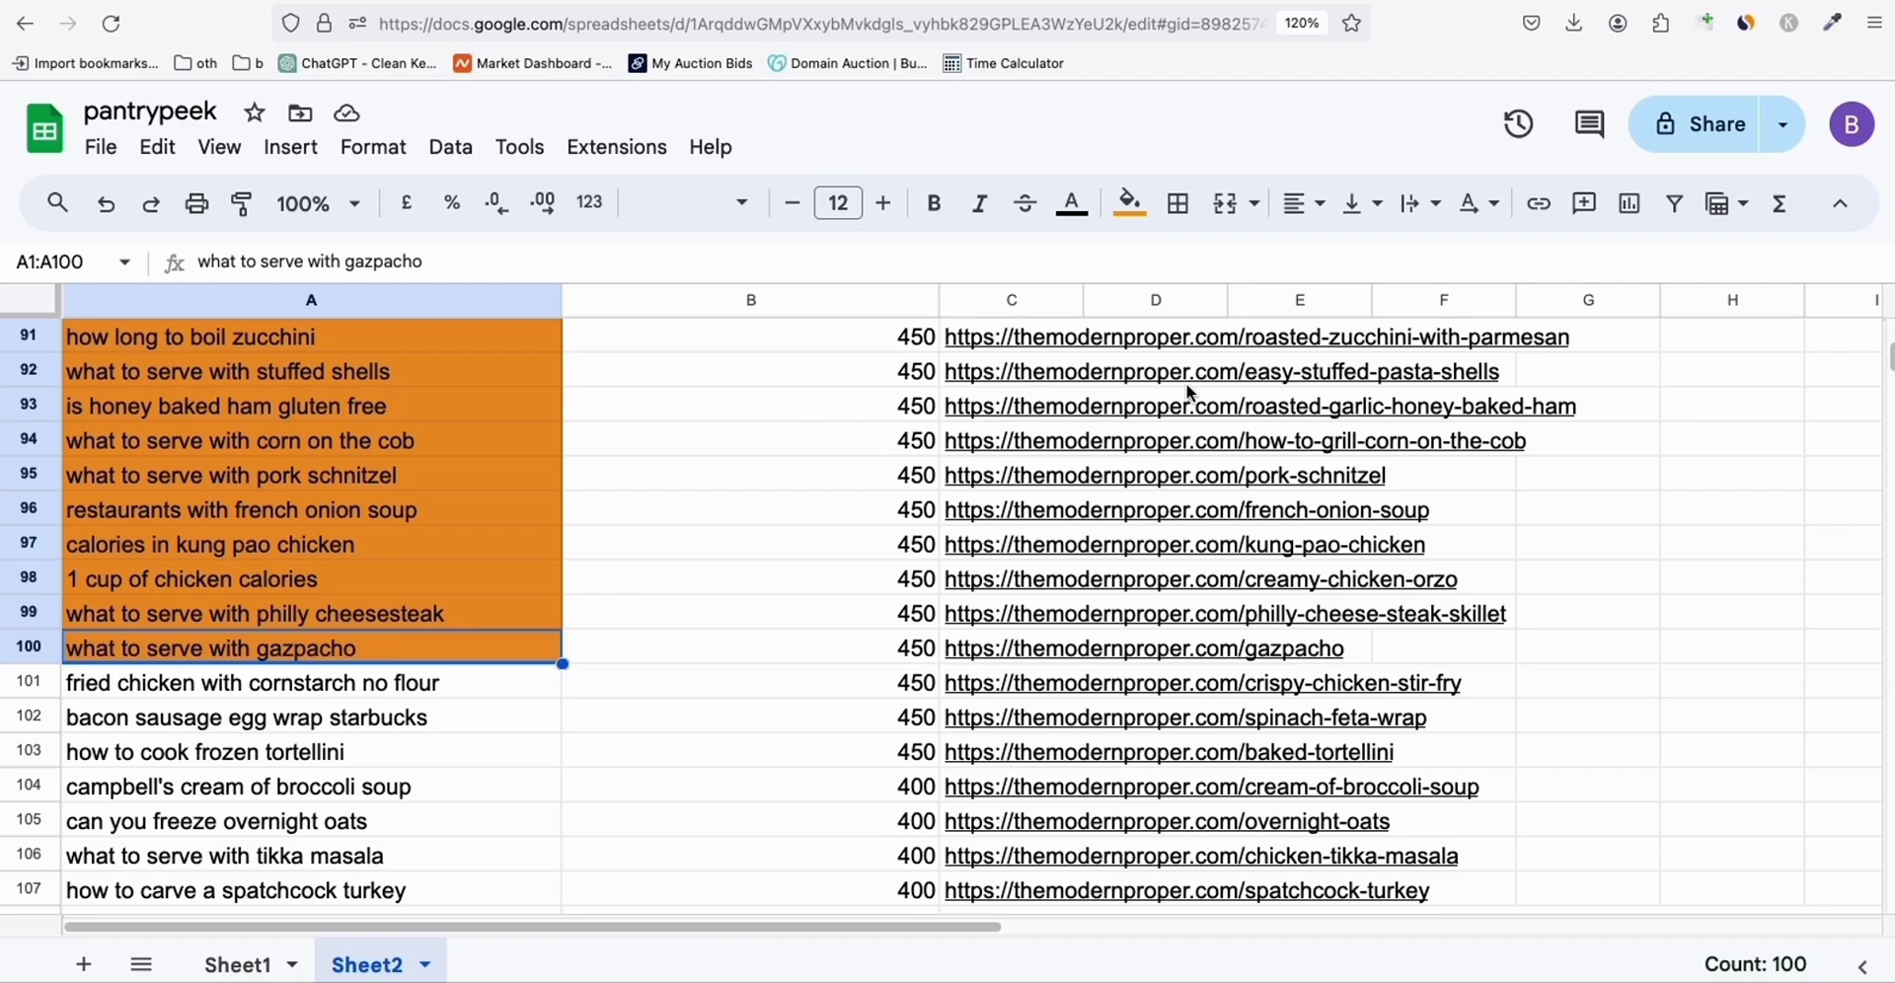
click(1624, 1)
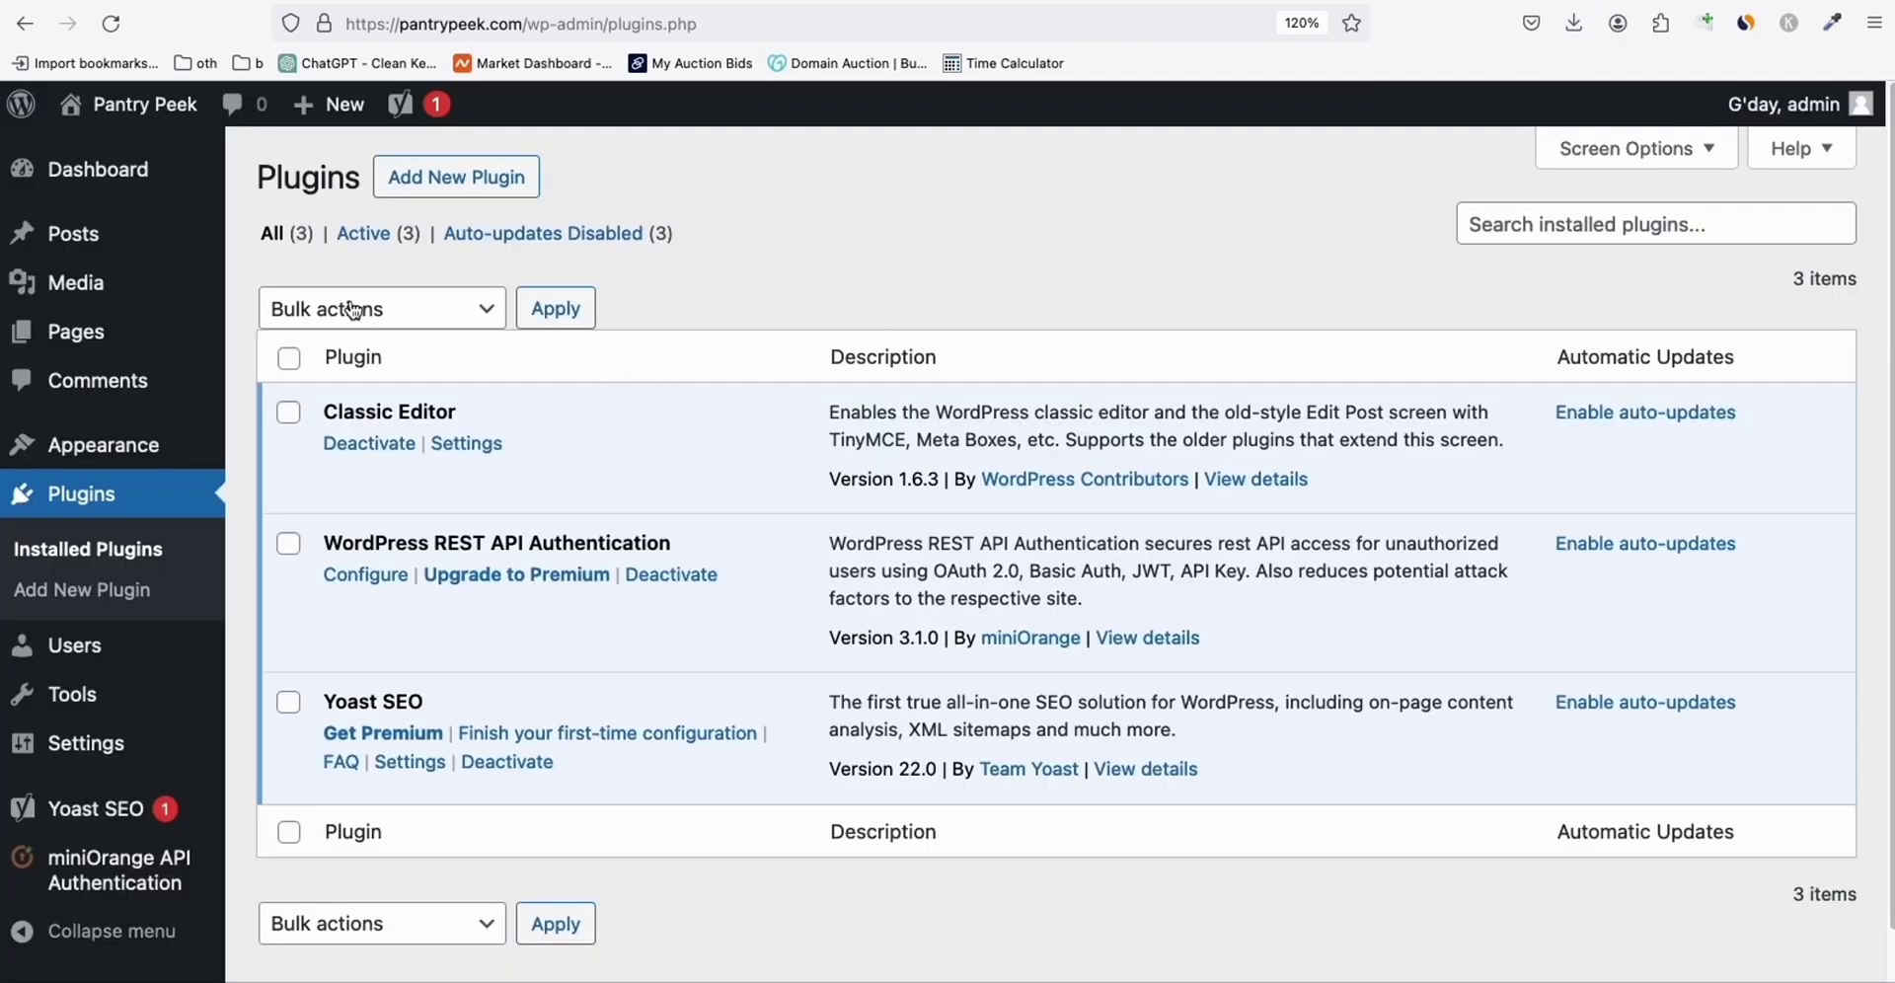
mouse_move(128, 103)
mouse_move(143, 462)
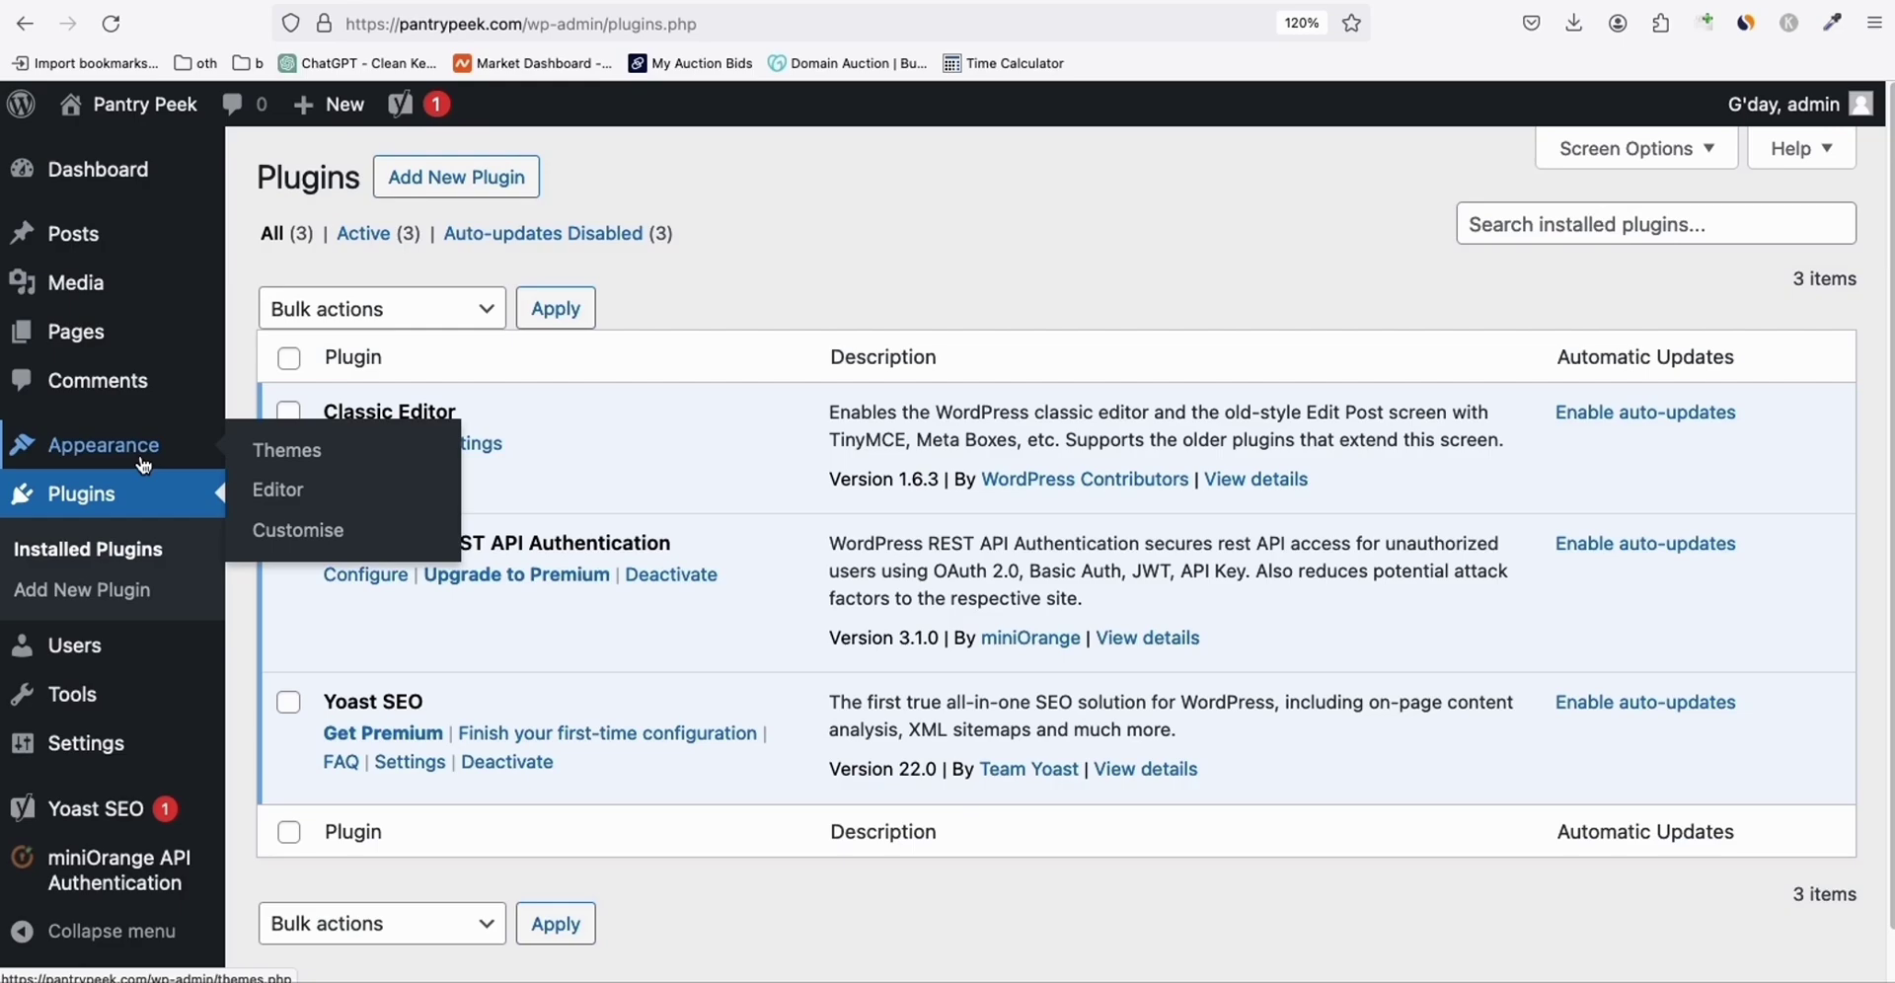
click(296, 454)
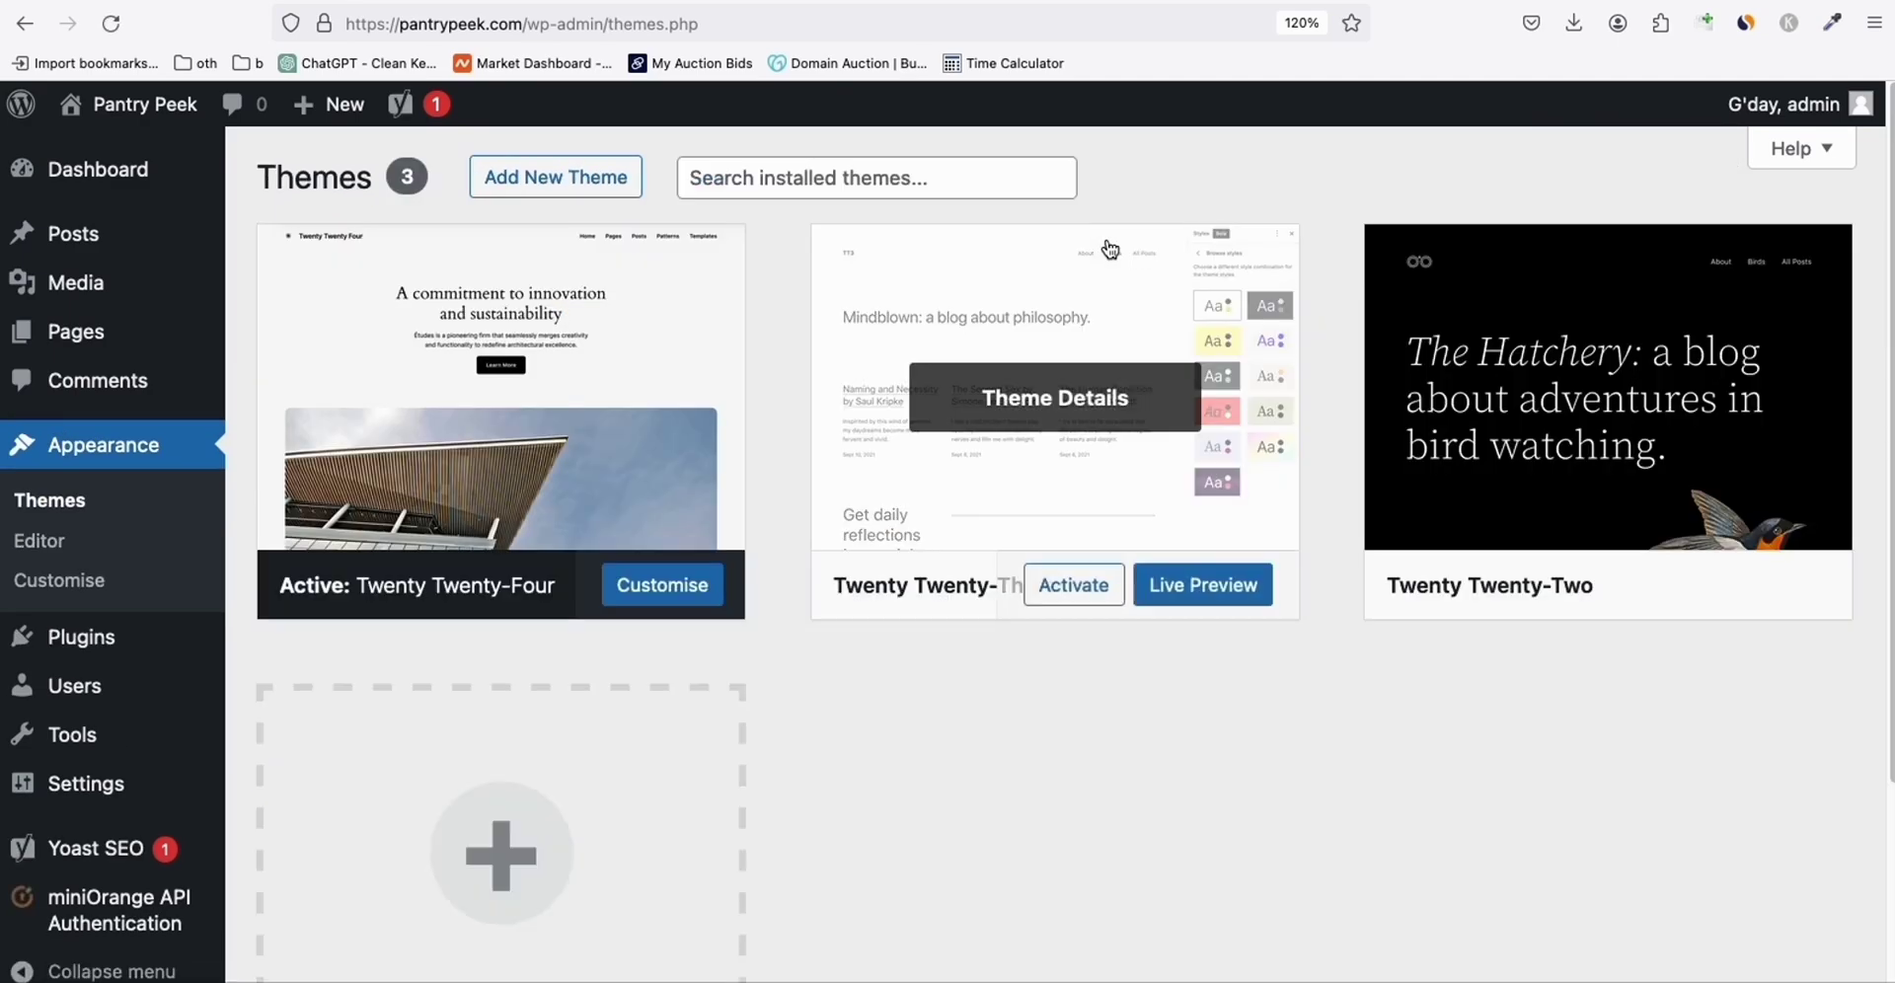
click(543, 185)
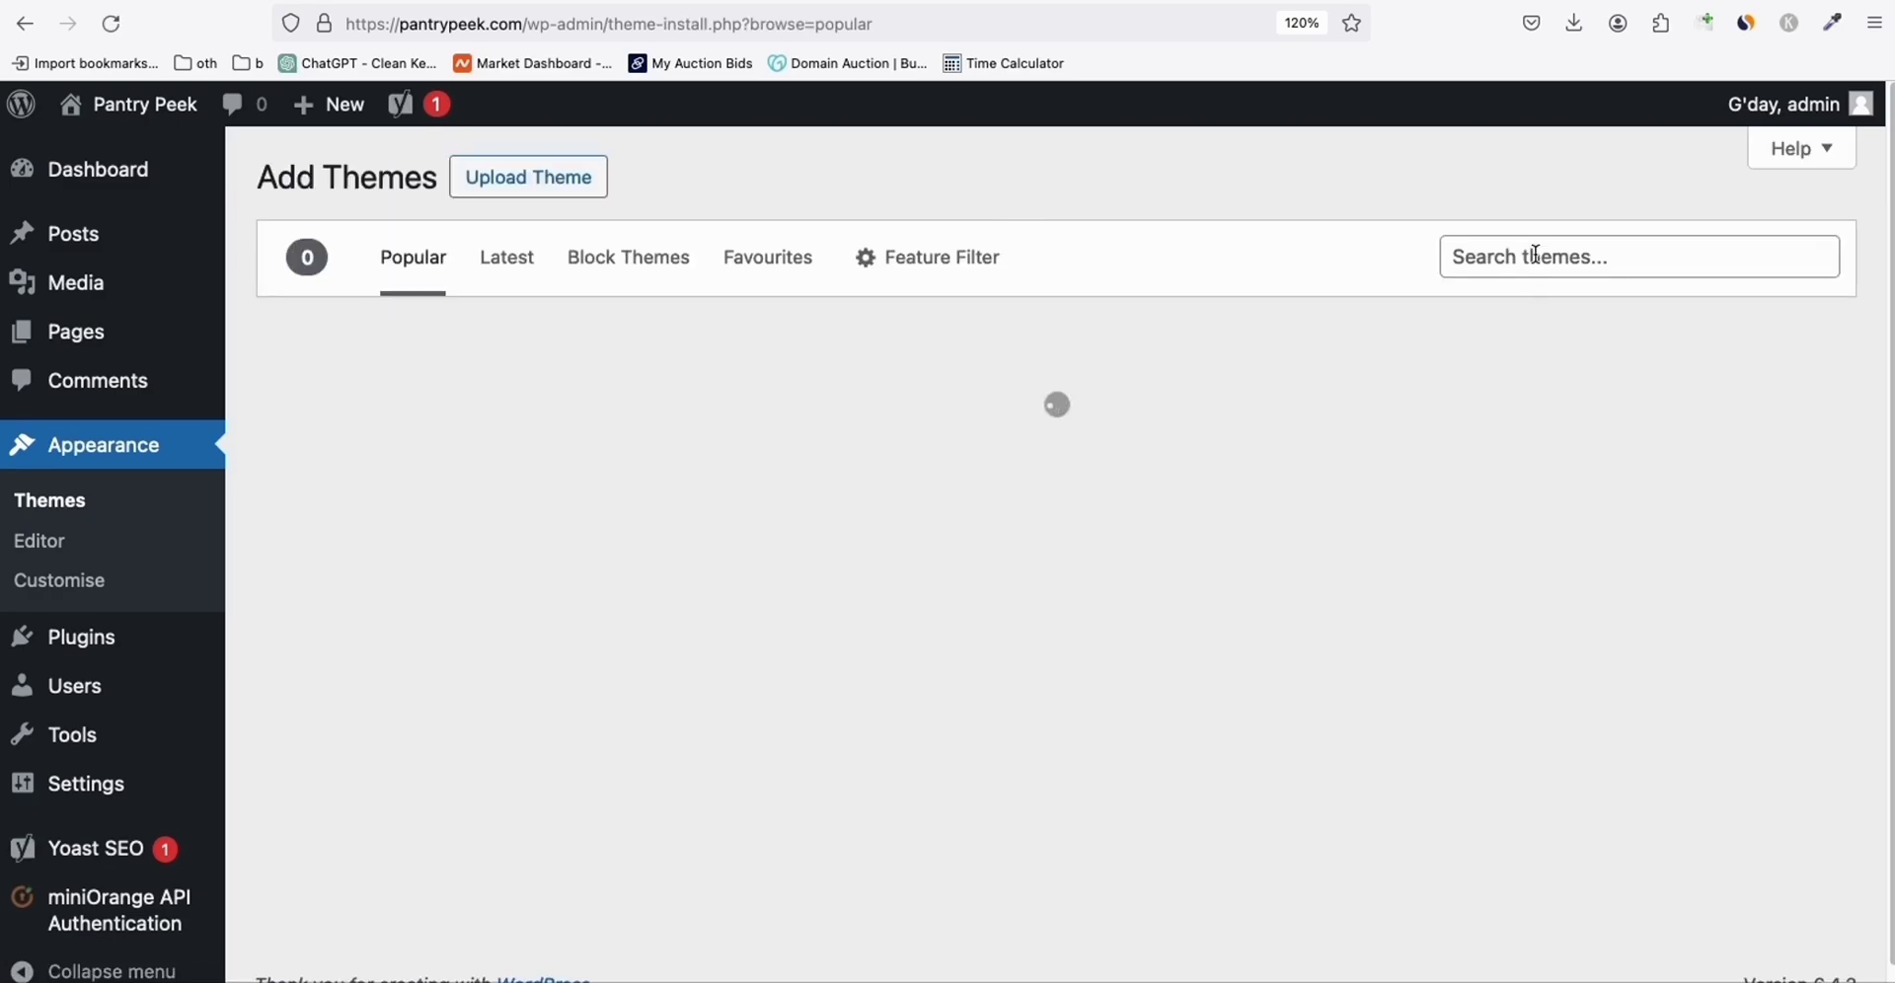
Search the theme directory for "neve", then install and activate the Neve theme.
click(1535, 255)
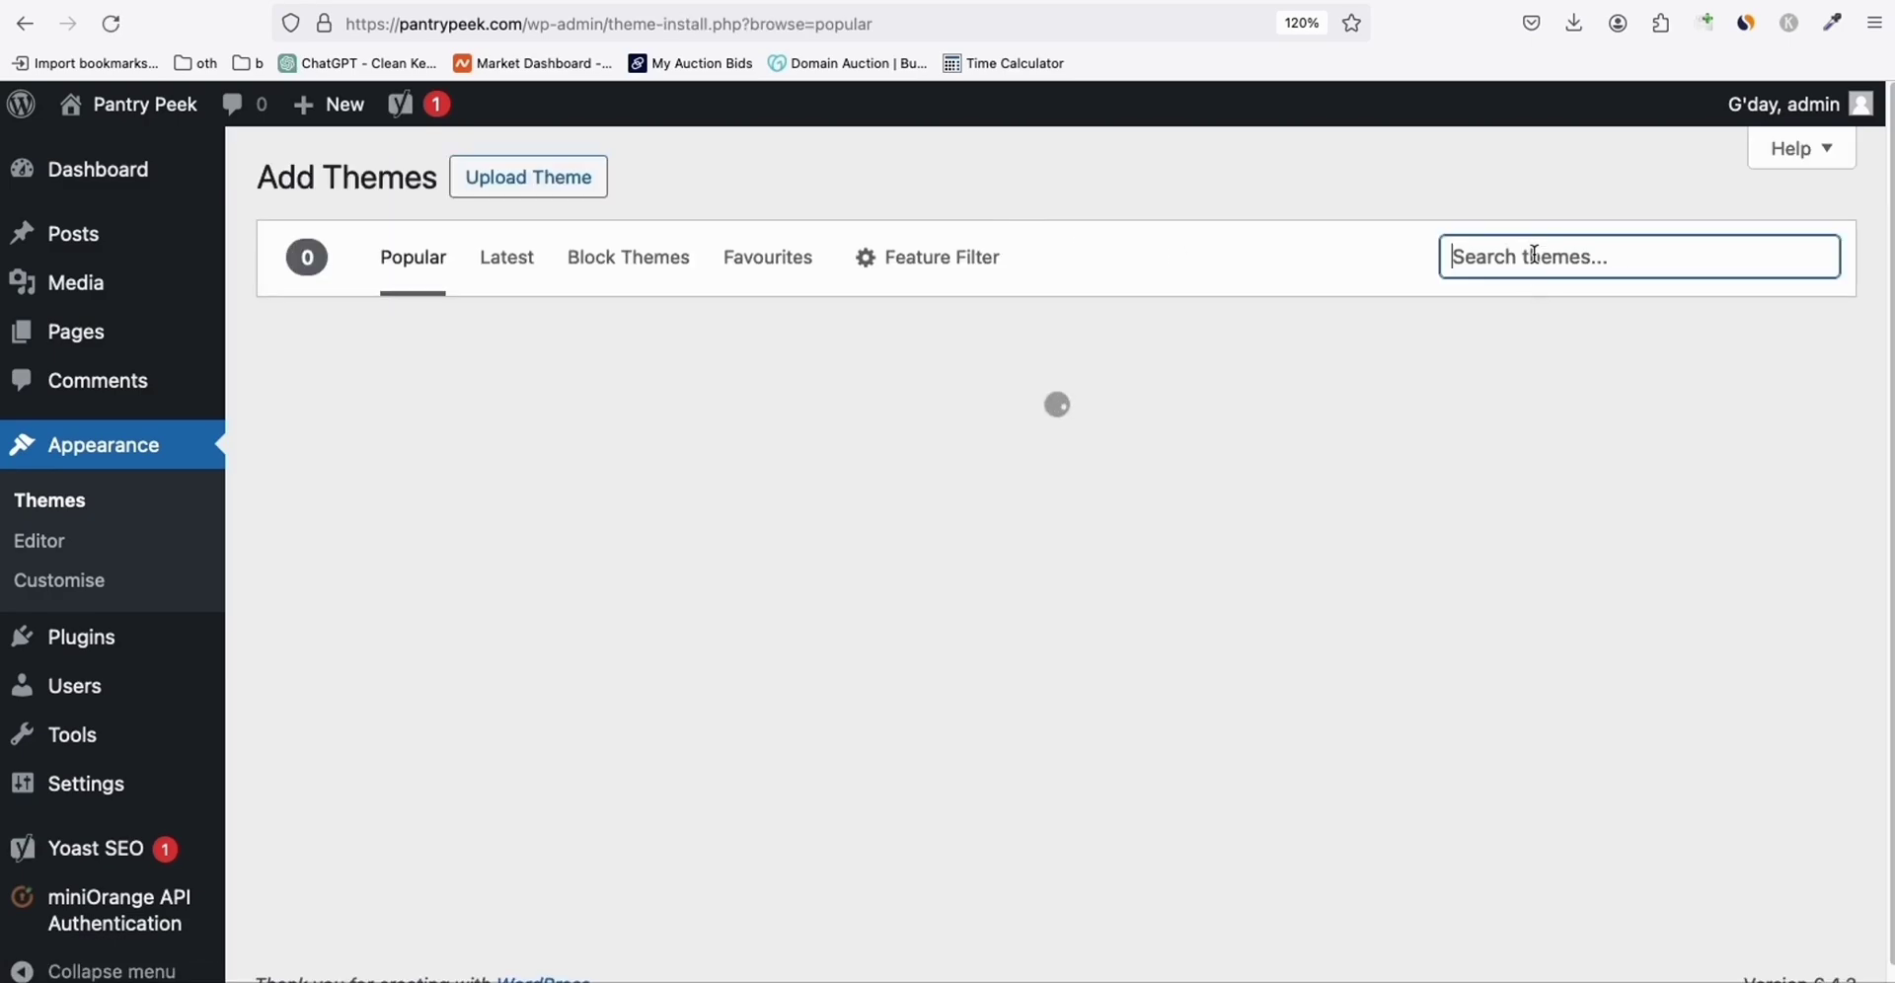
text(neve)
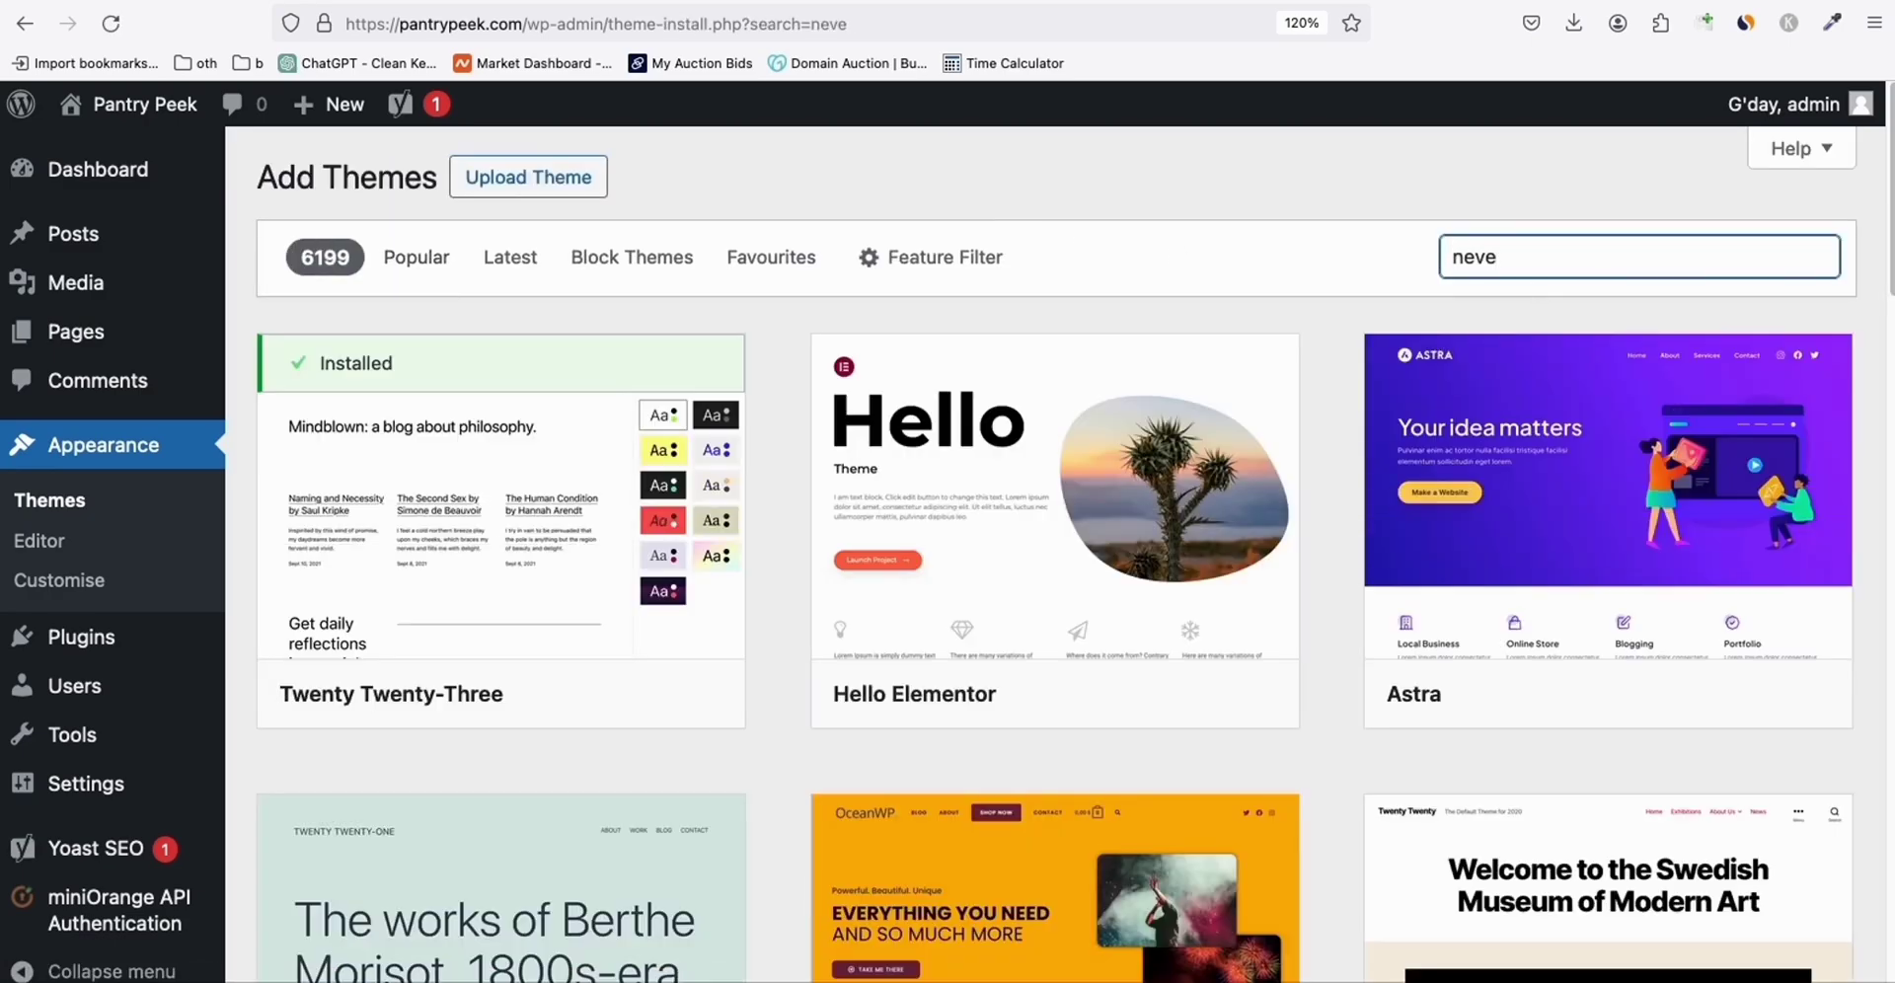
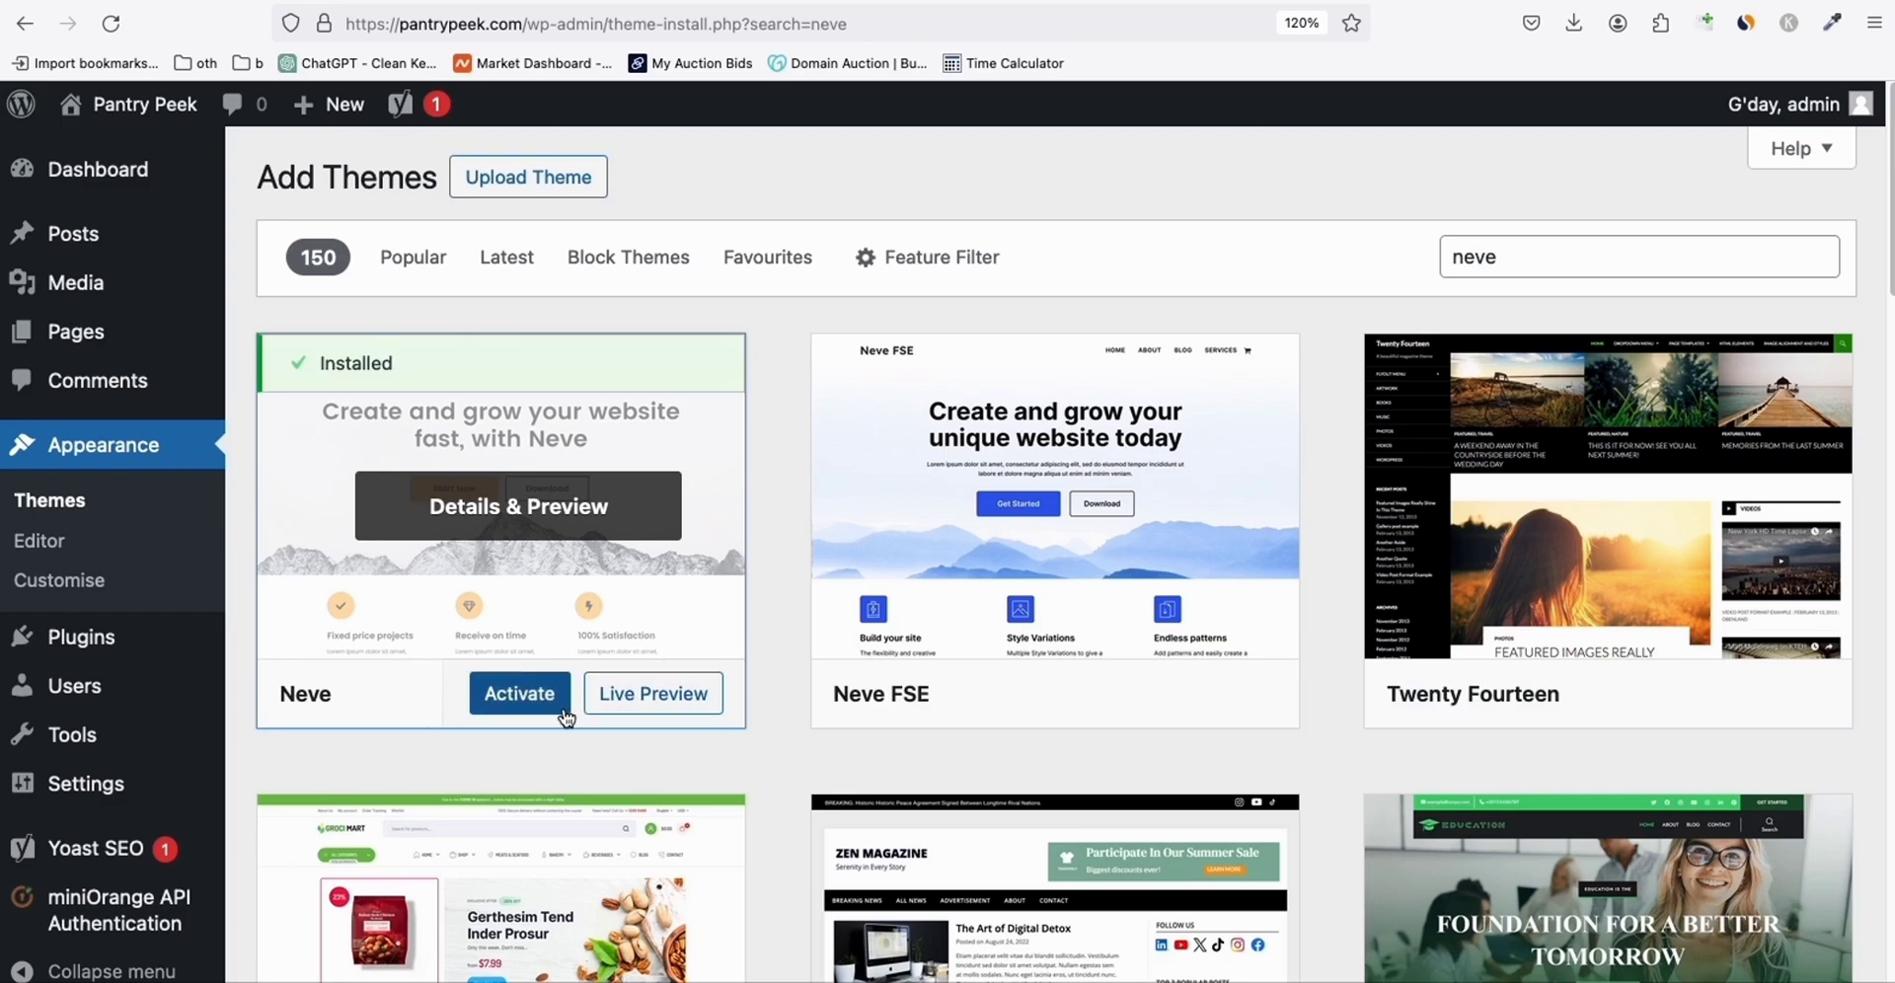
click(564, 712)
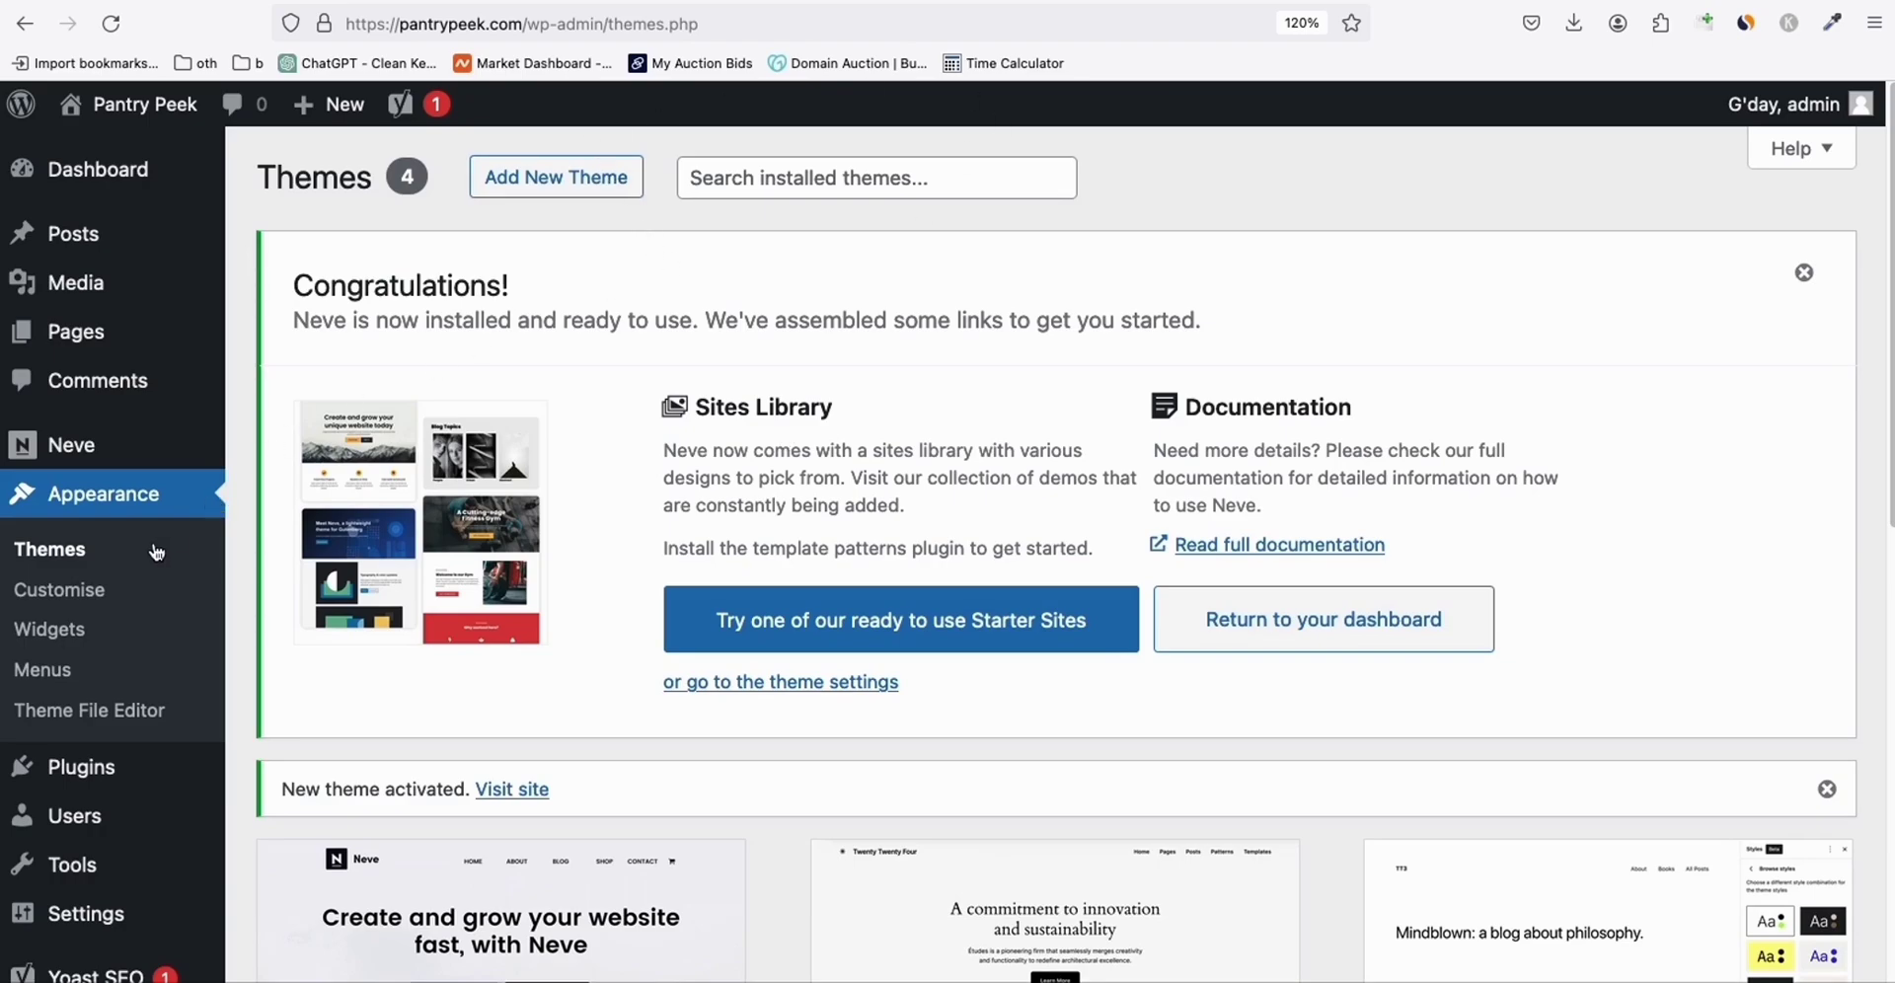
Open the Layout settings in the theme customiser and look over the Pantry Peek homepage posts in the preview.
click(69, 589)
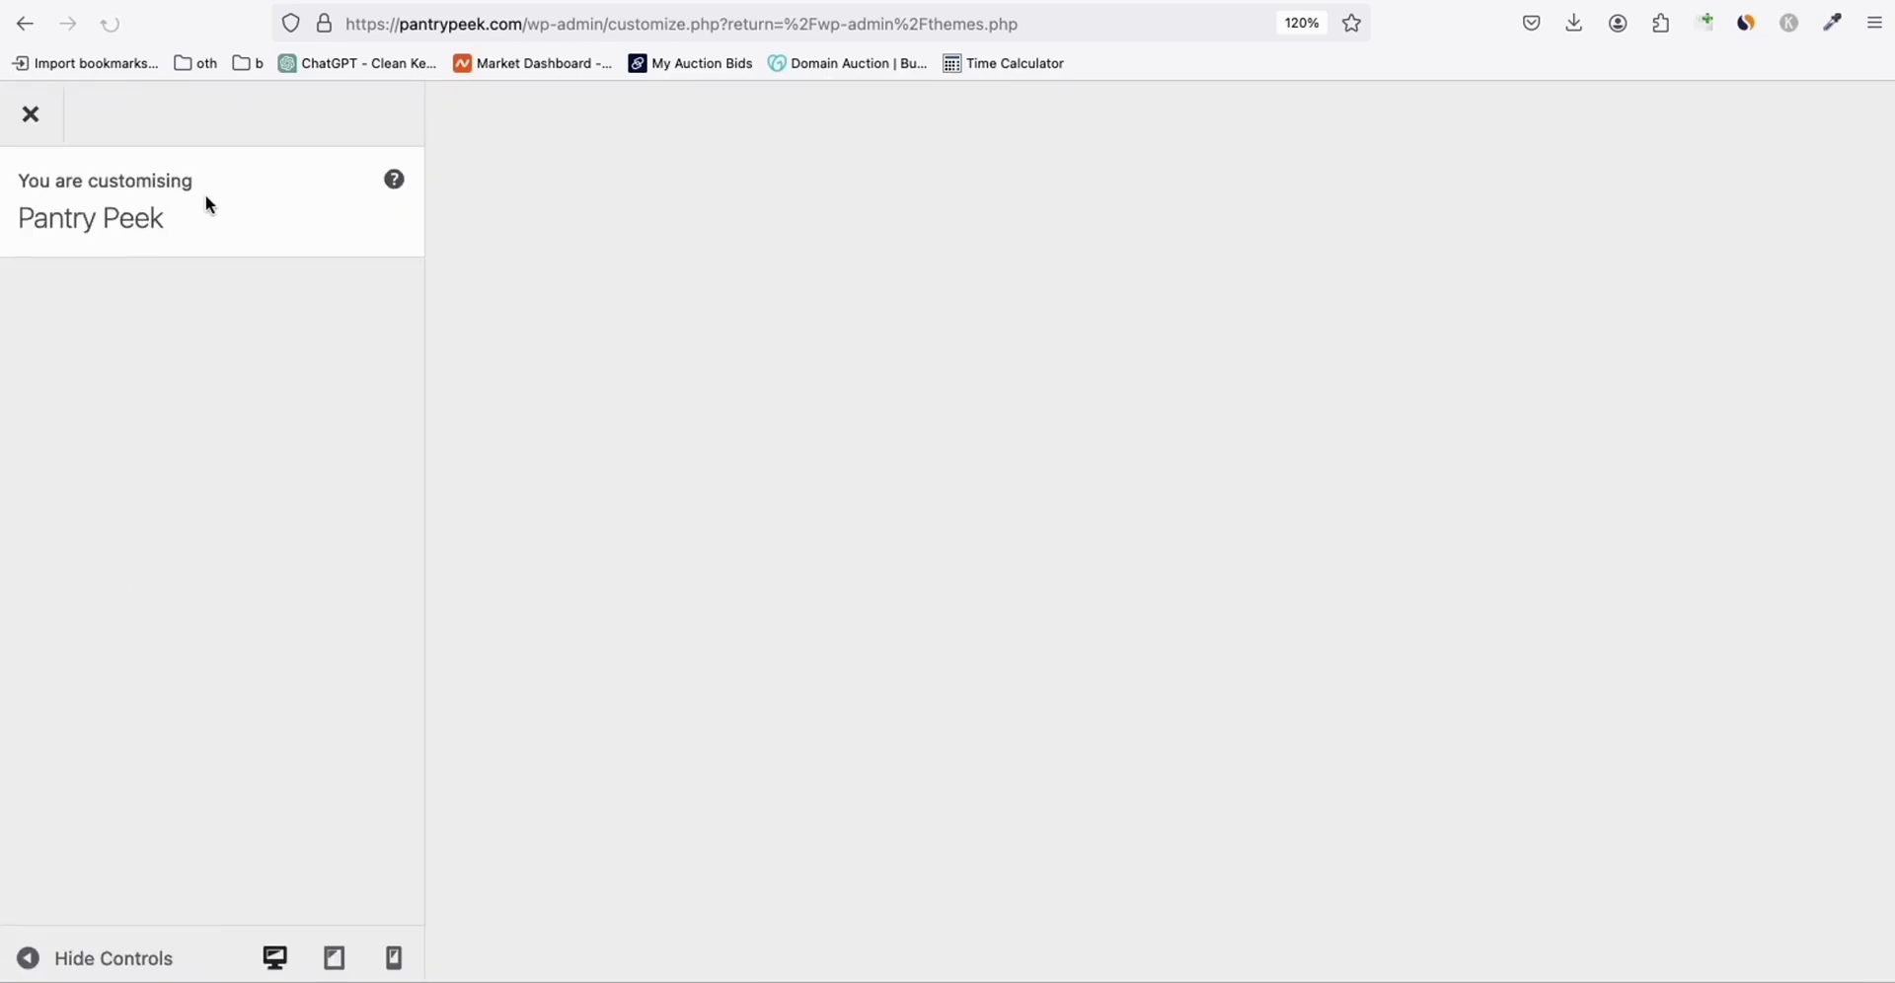
scroll(352, 347, down, 2)
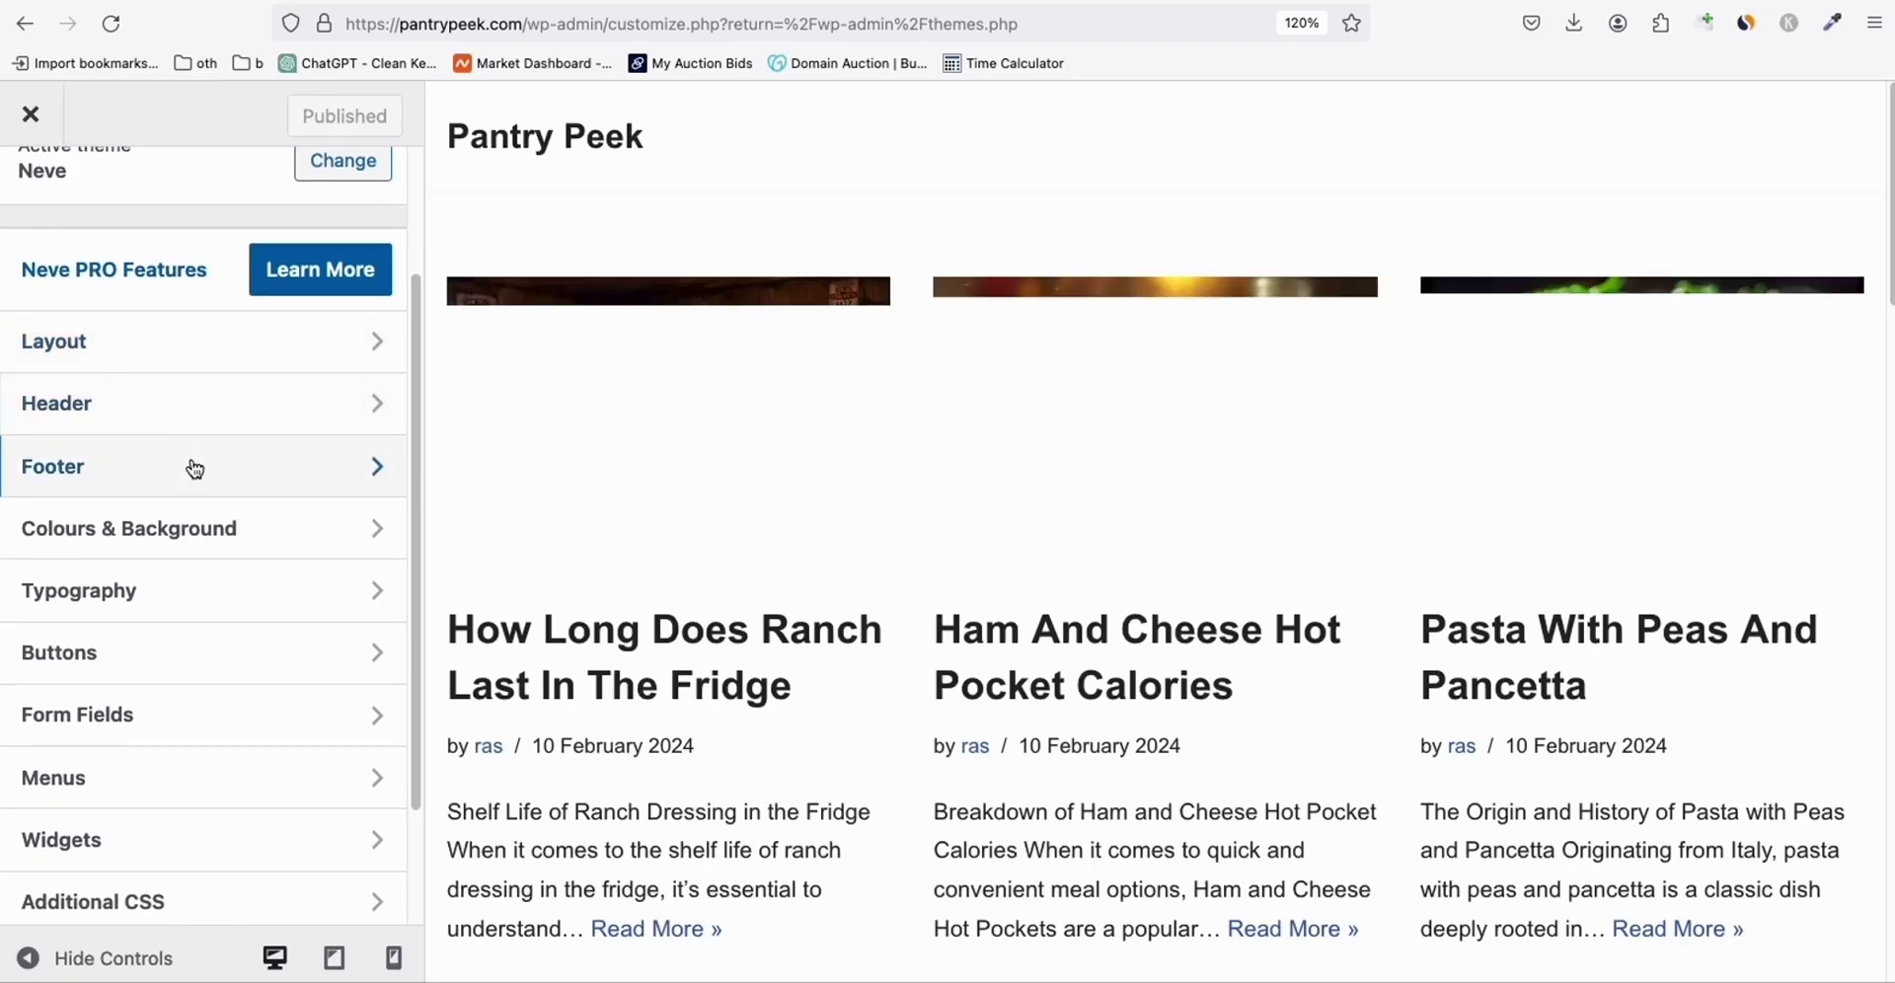
click(135, 356)
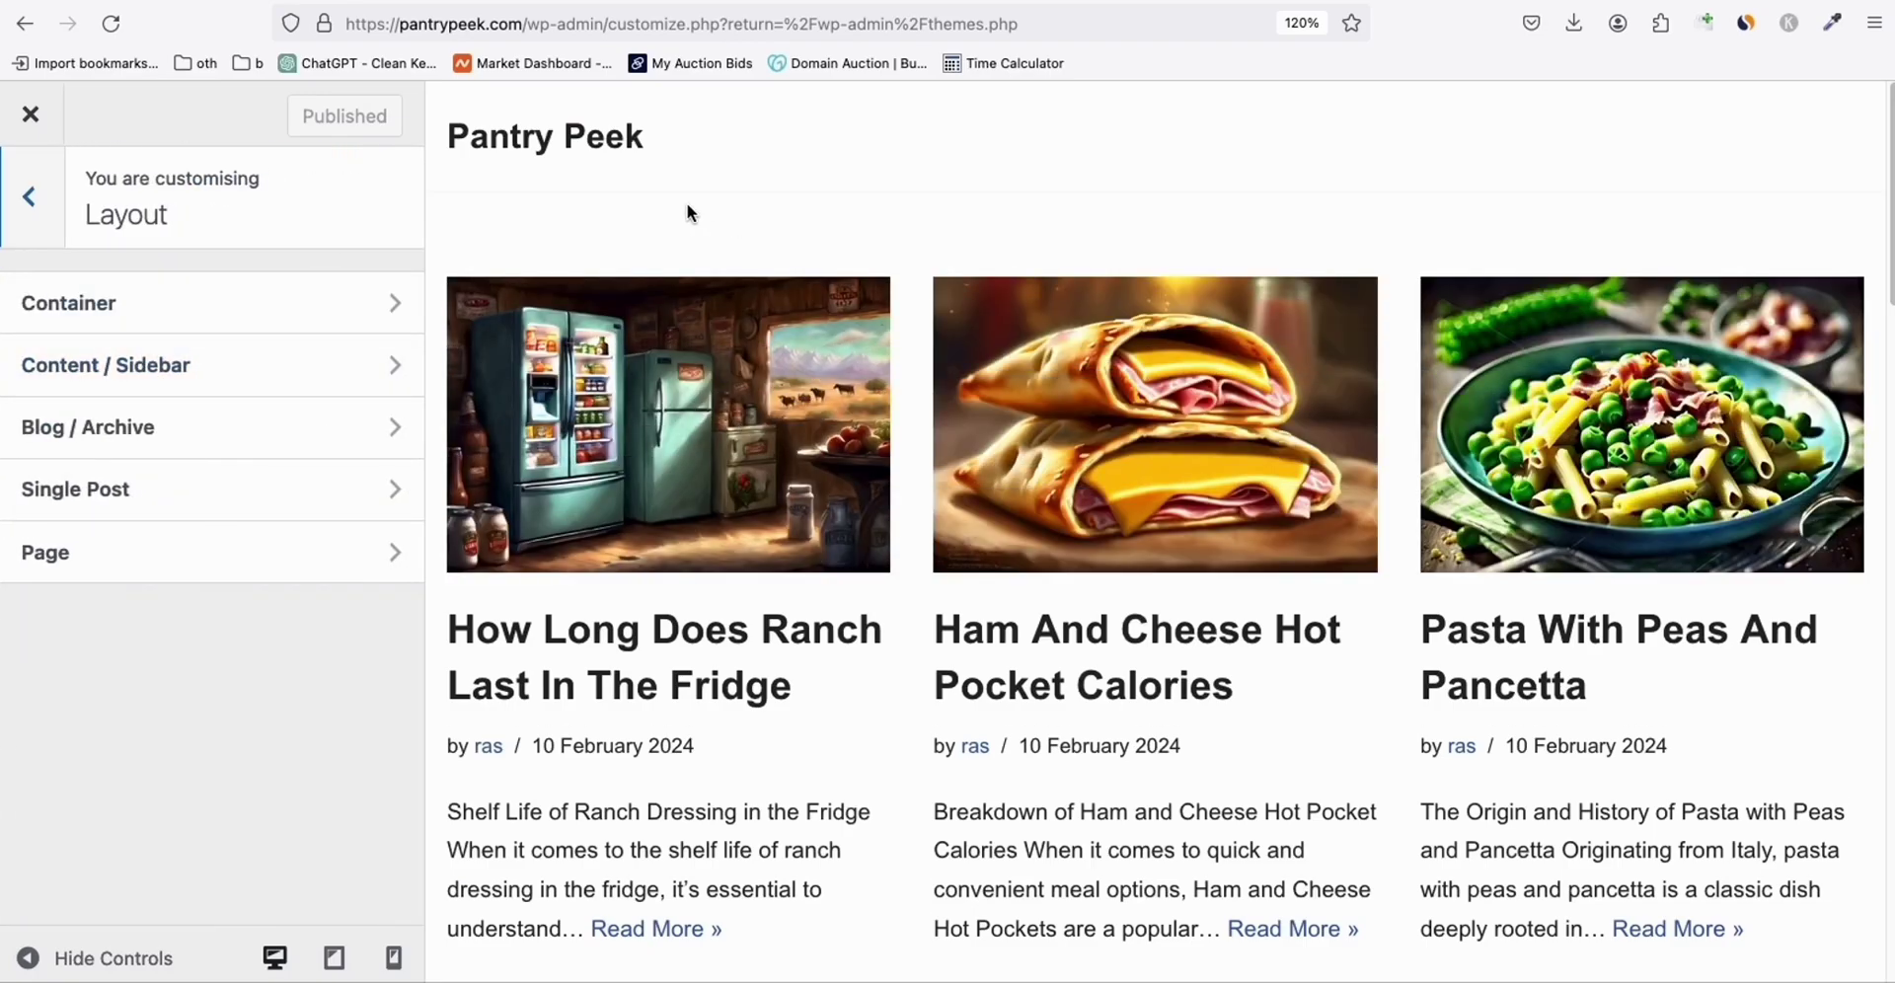
scroll(1079, 326, down, 5)
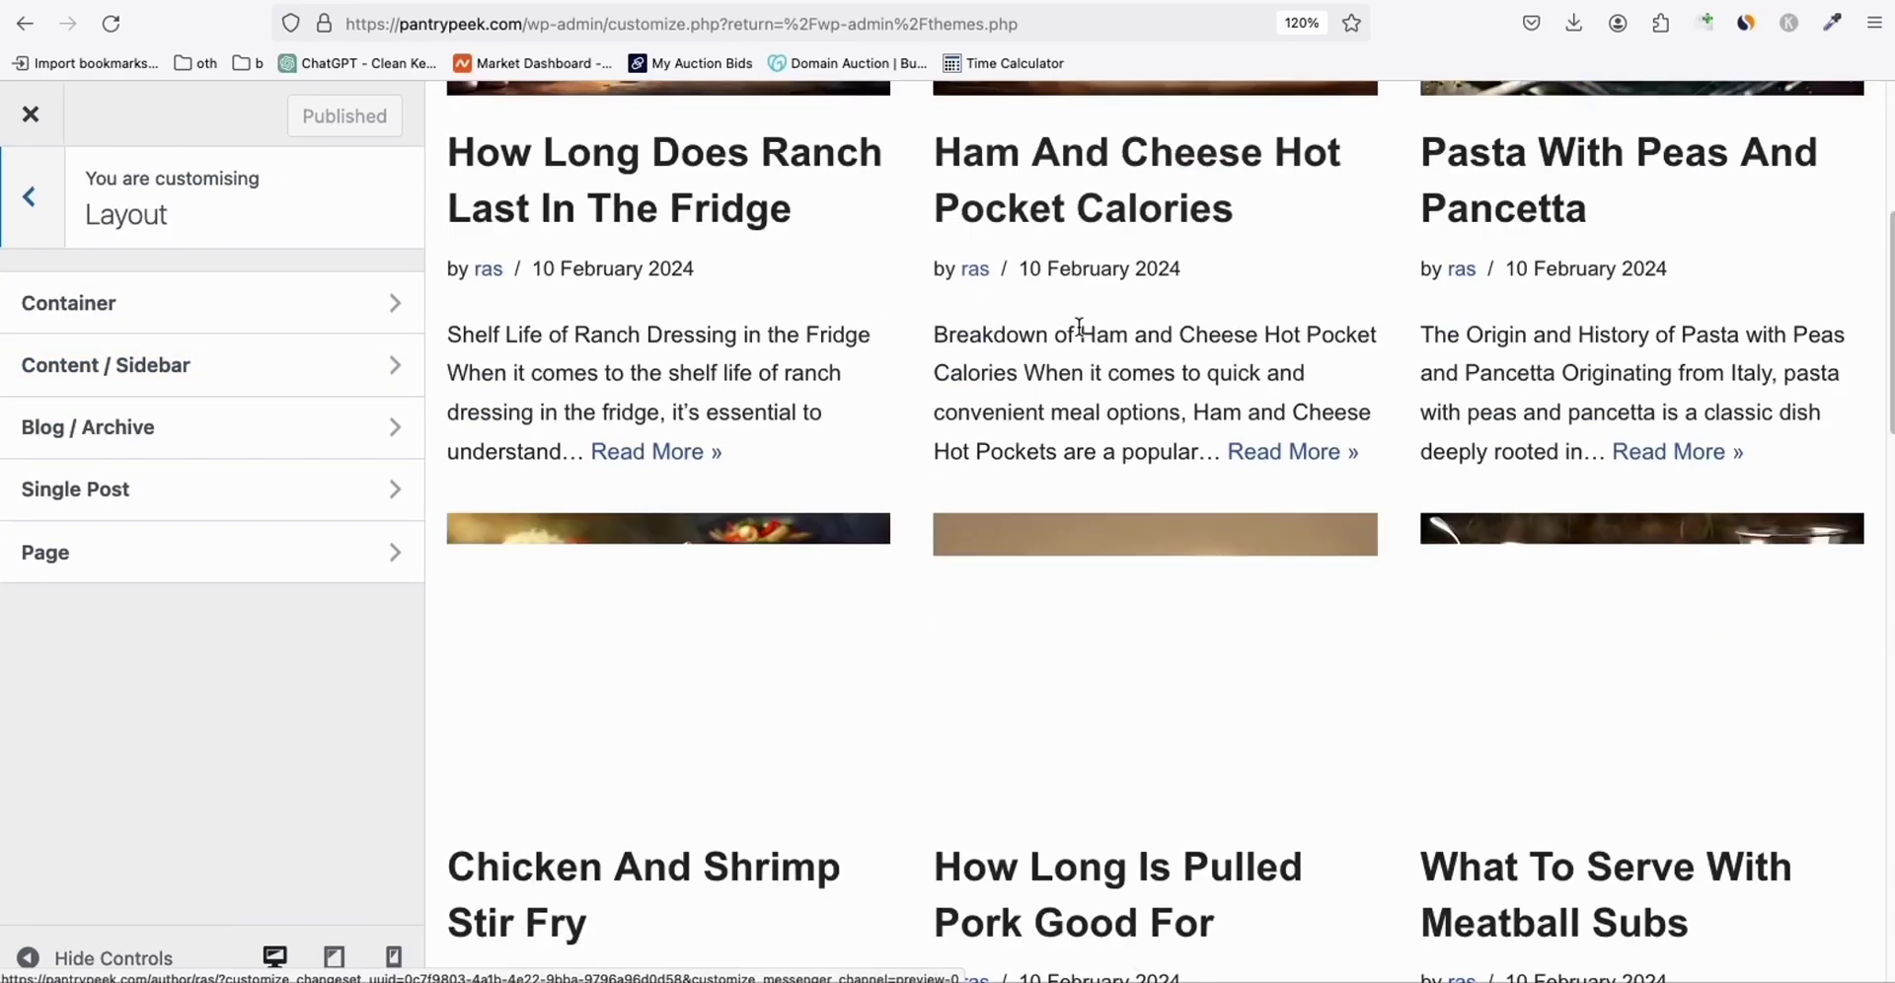
scroll(1079, 326, down, 5)
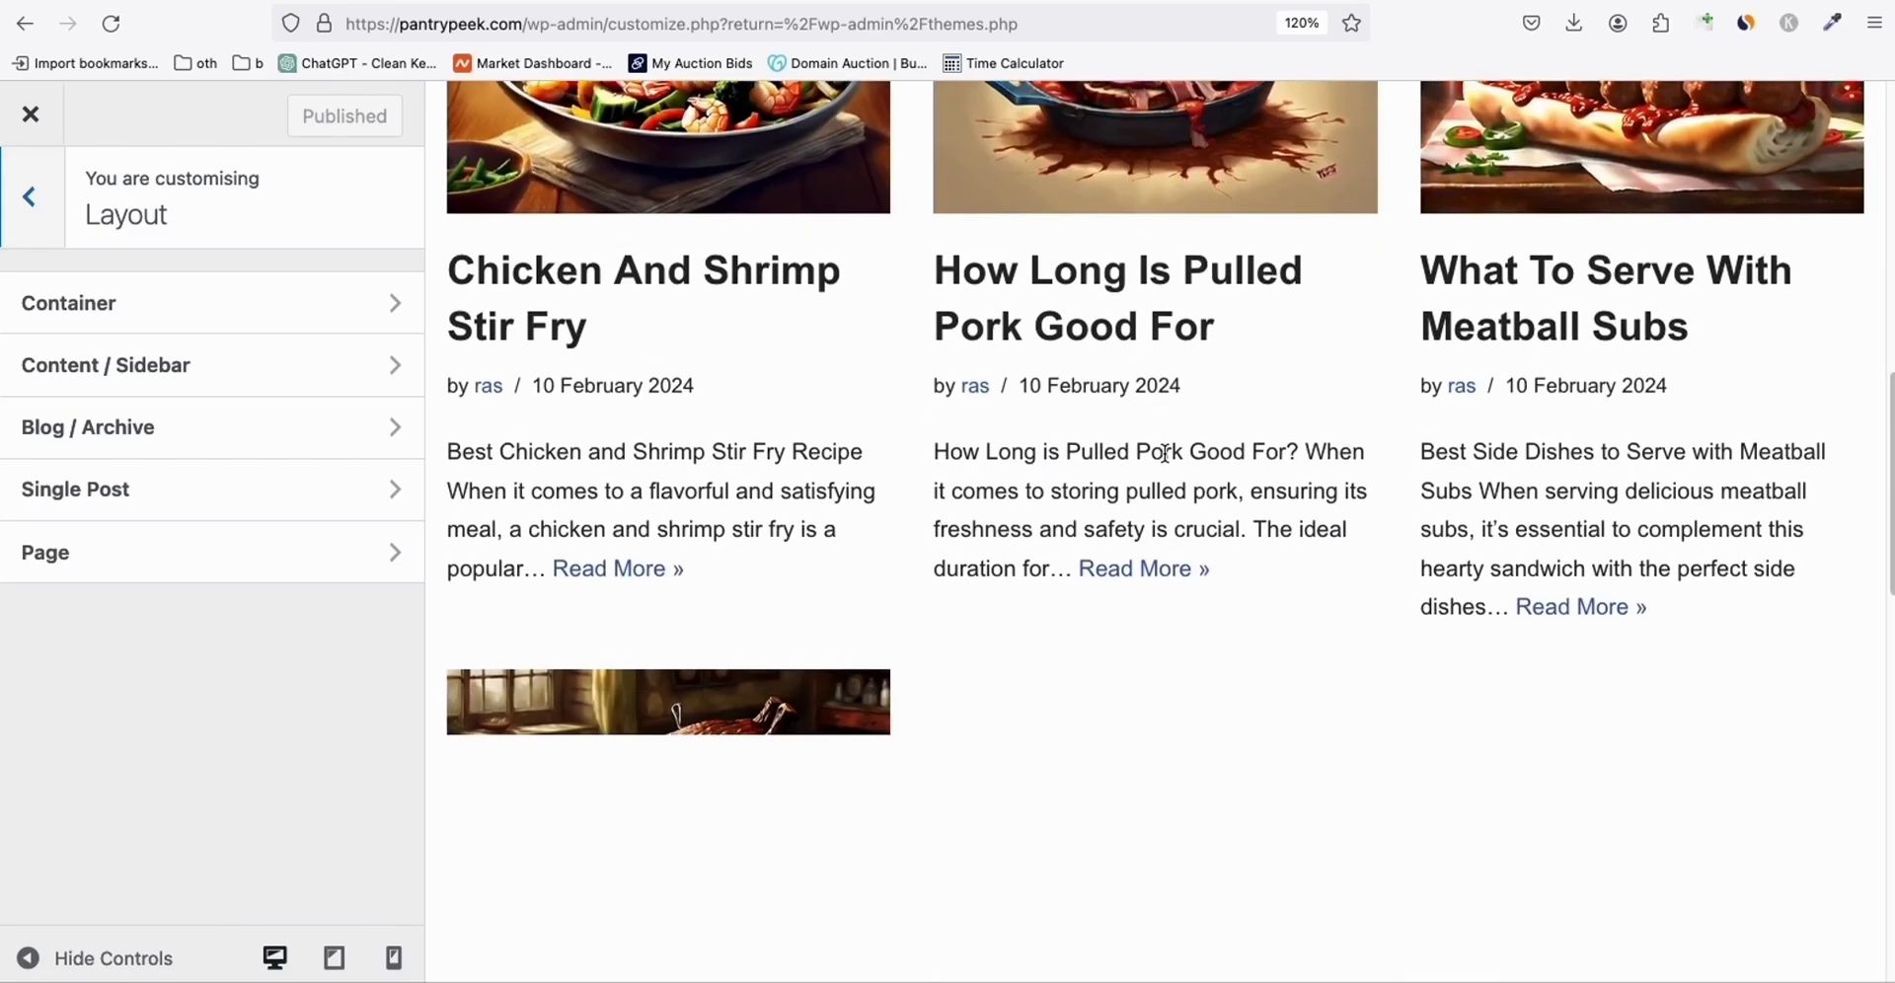
scroll(839, 505, up, 8)
scroll(839, 505, up, 3)
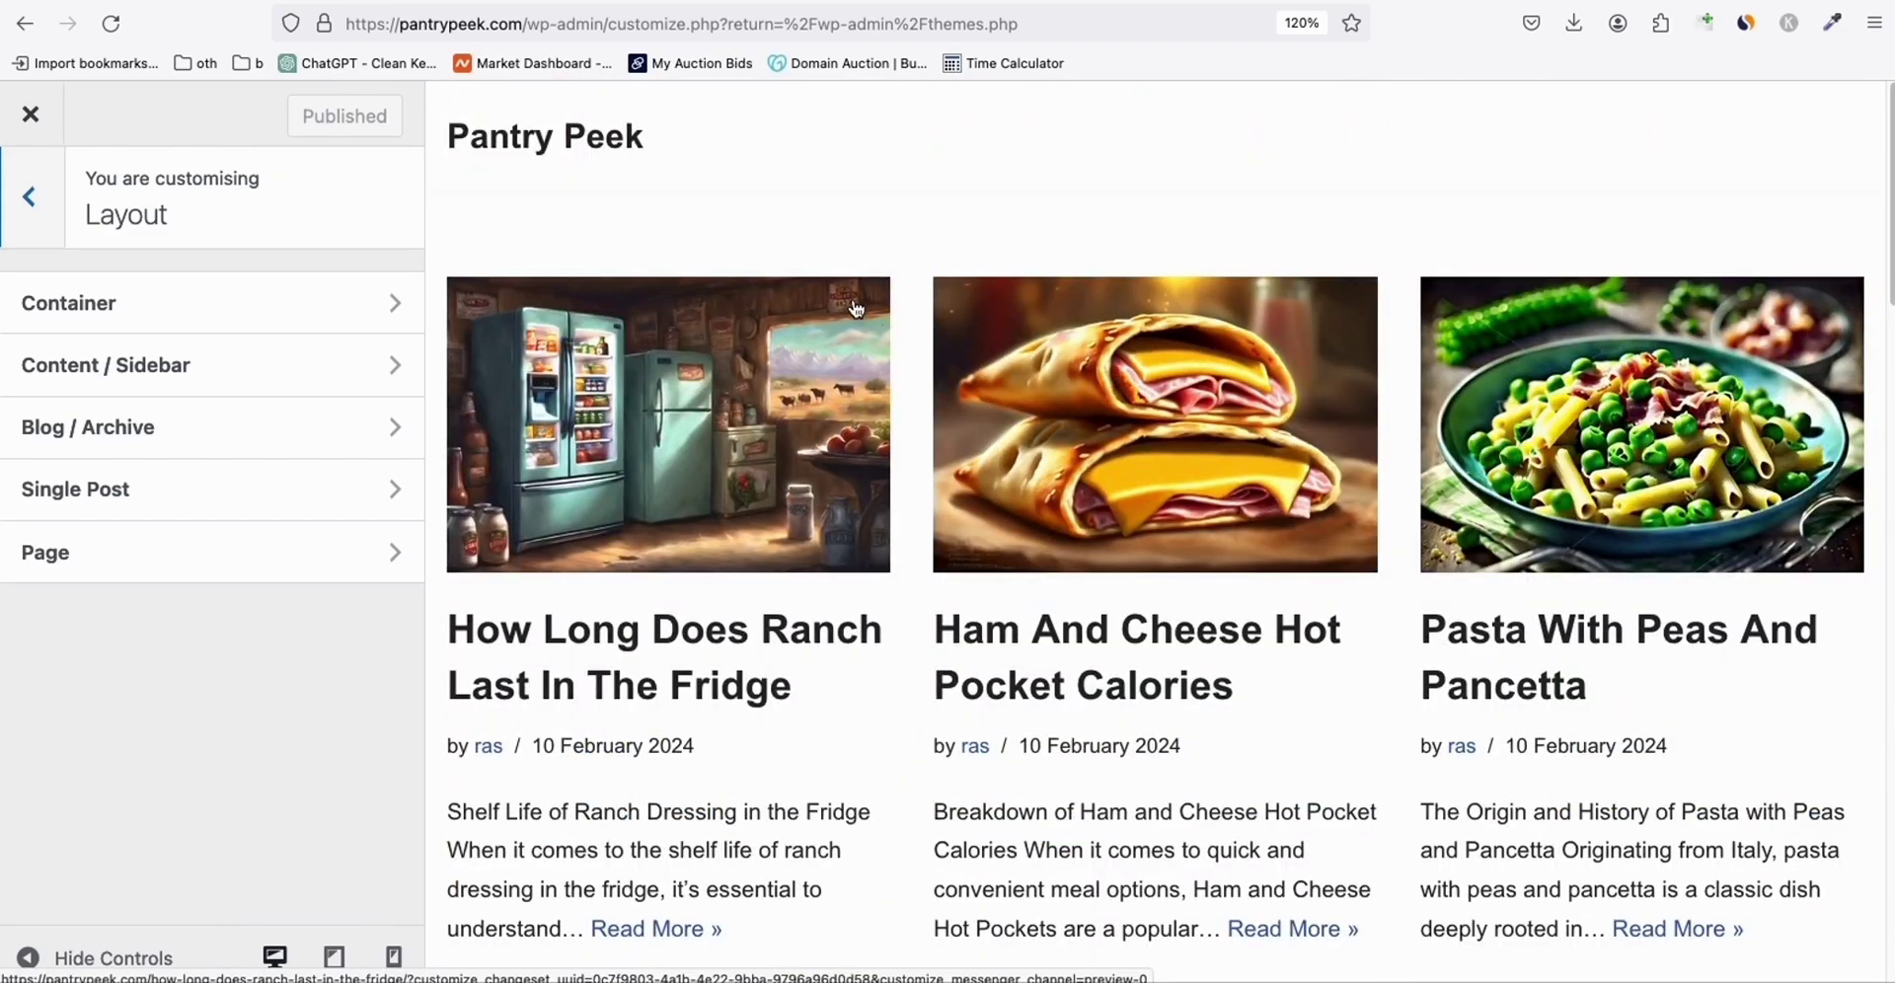
scroll(680, 678, down, 3)
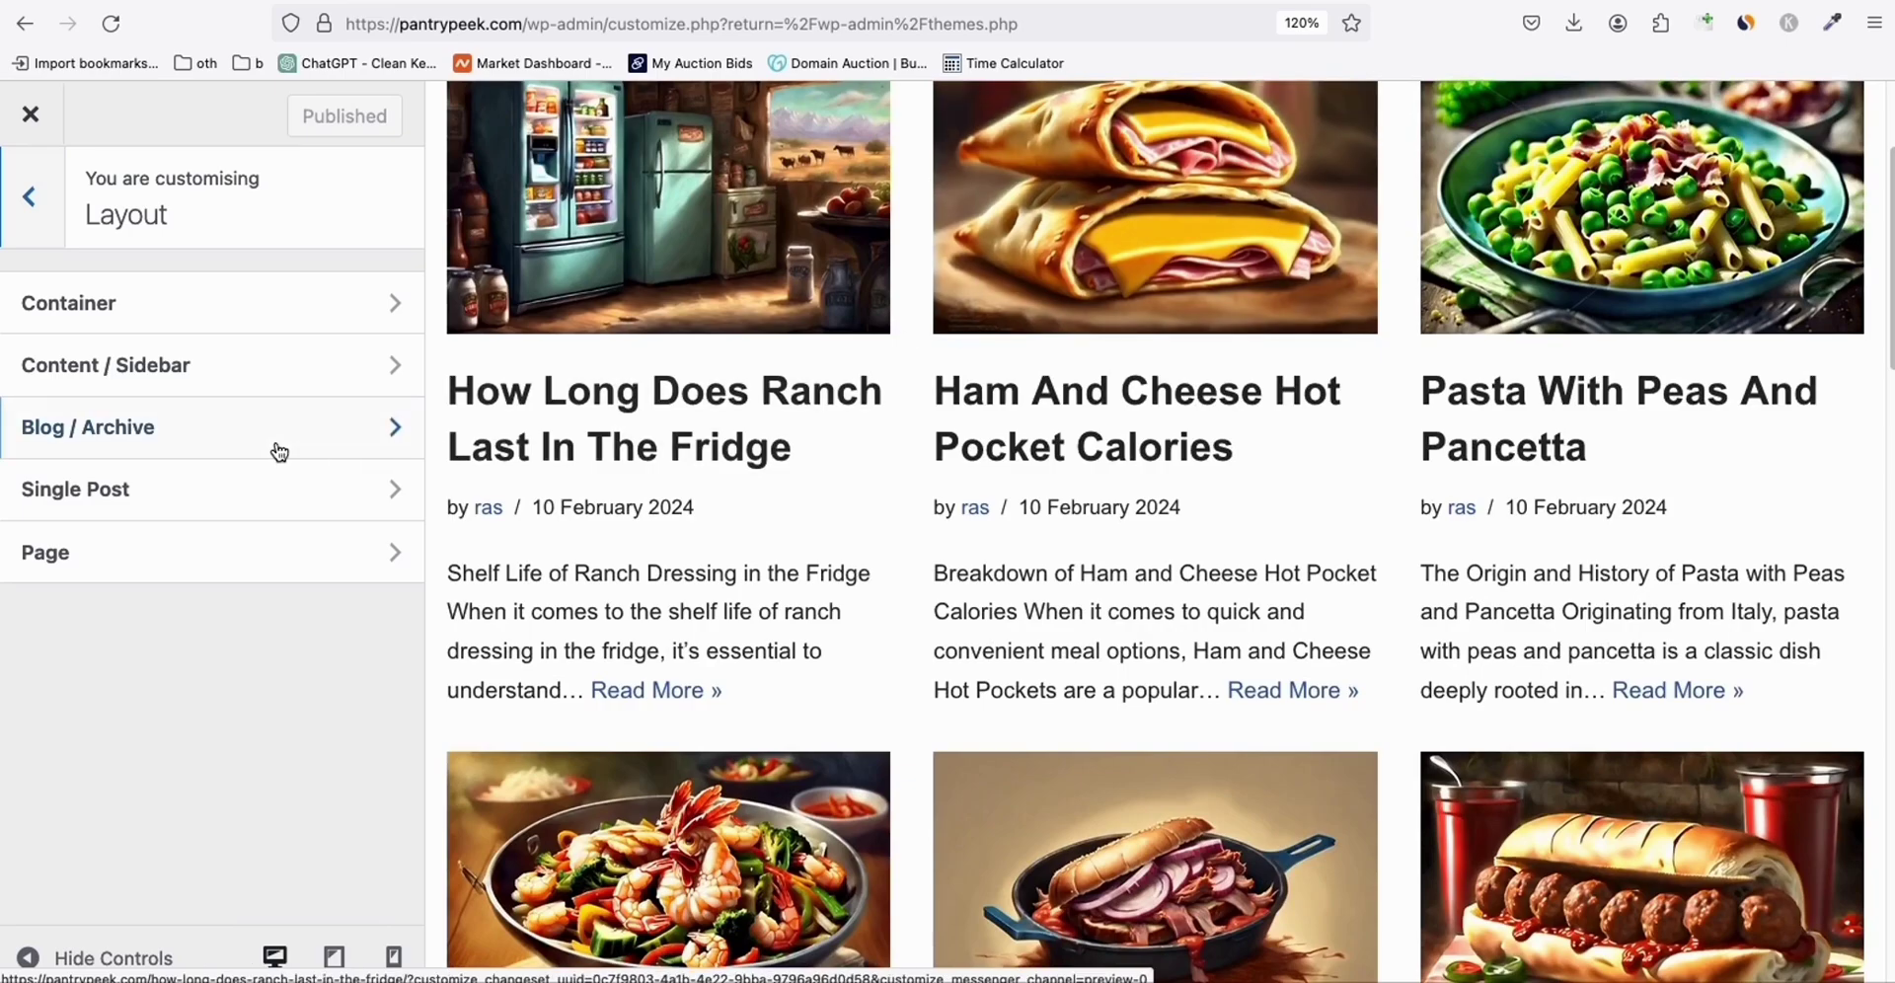
click(160, 434)
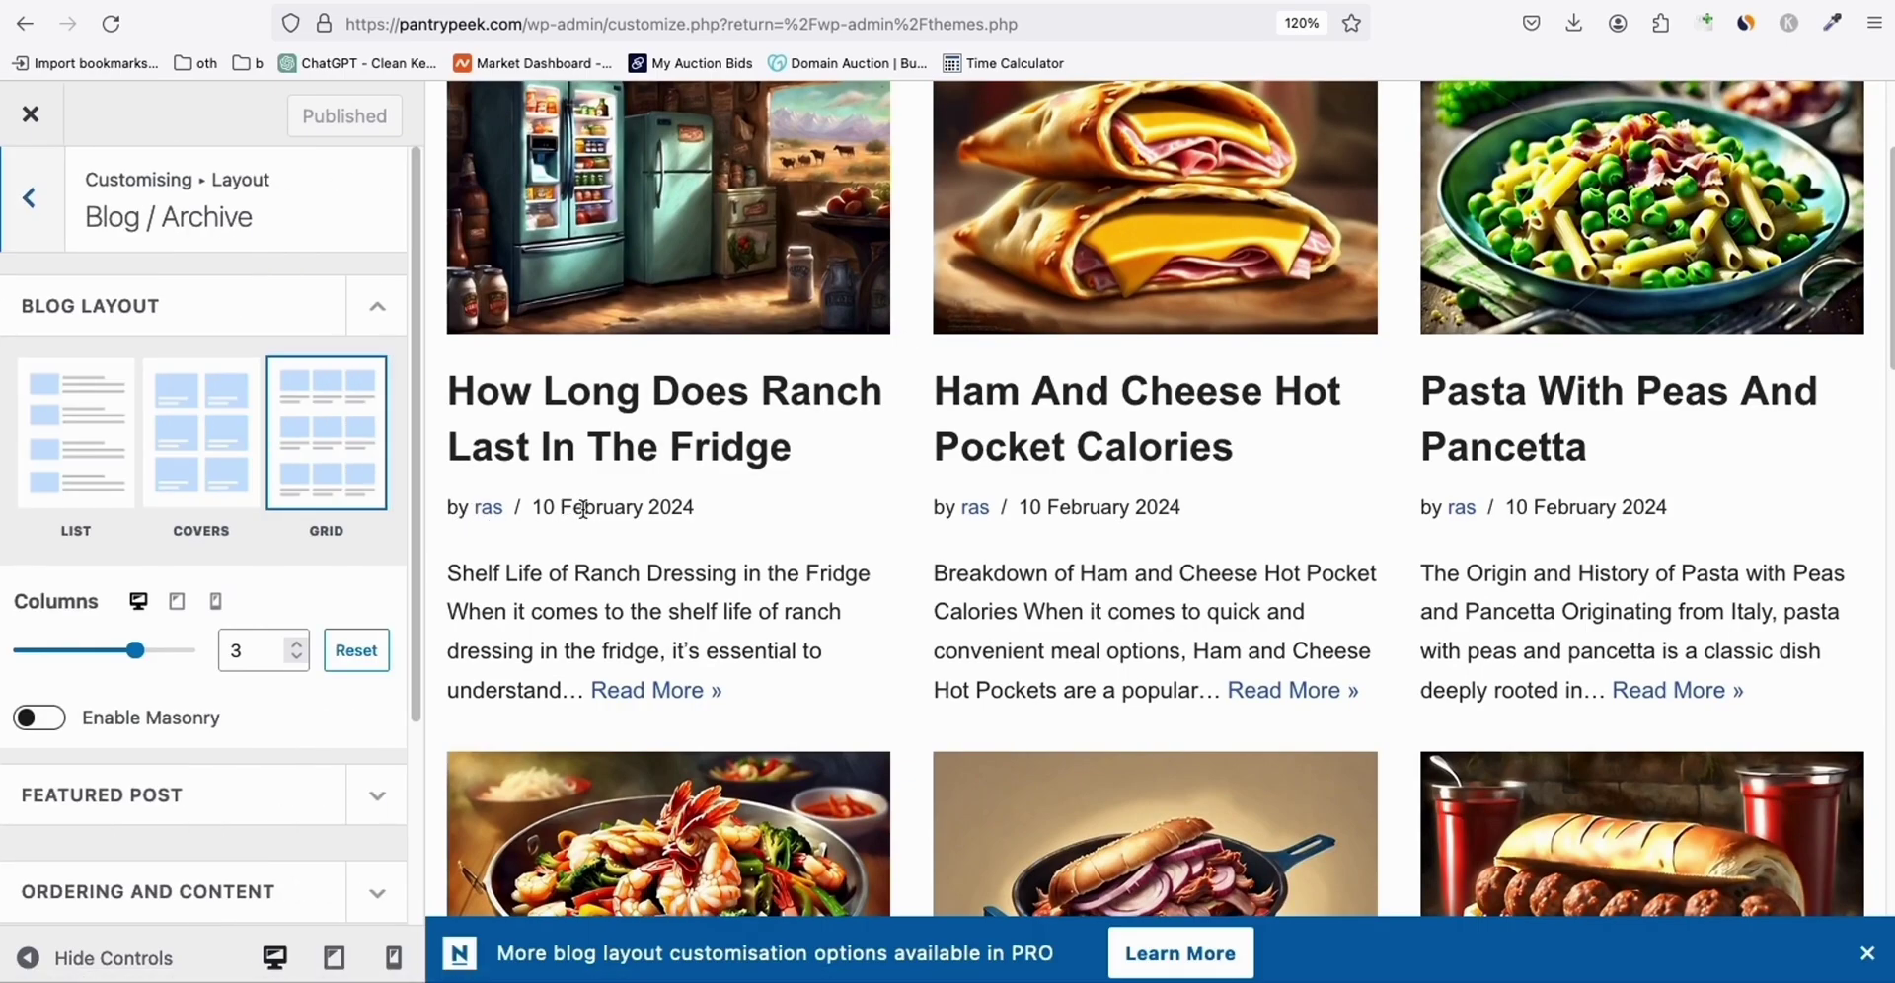
scroll(303, 481, down, 3)
scroll(174, 355, up, 3)
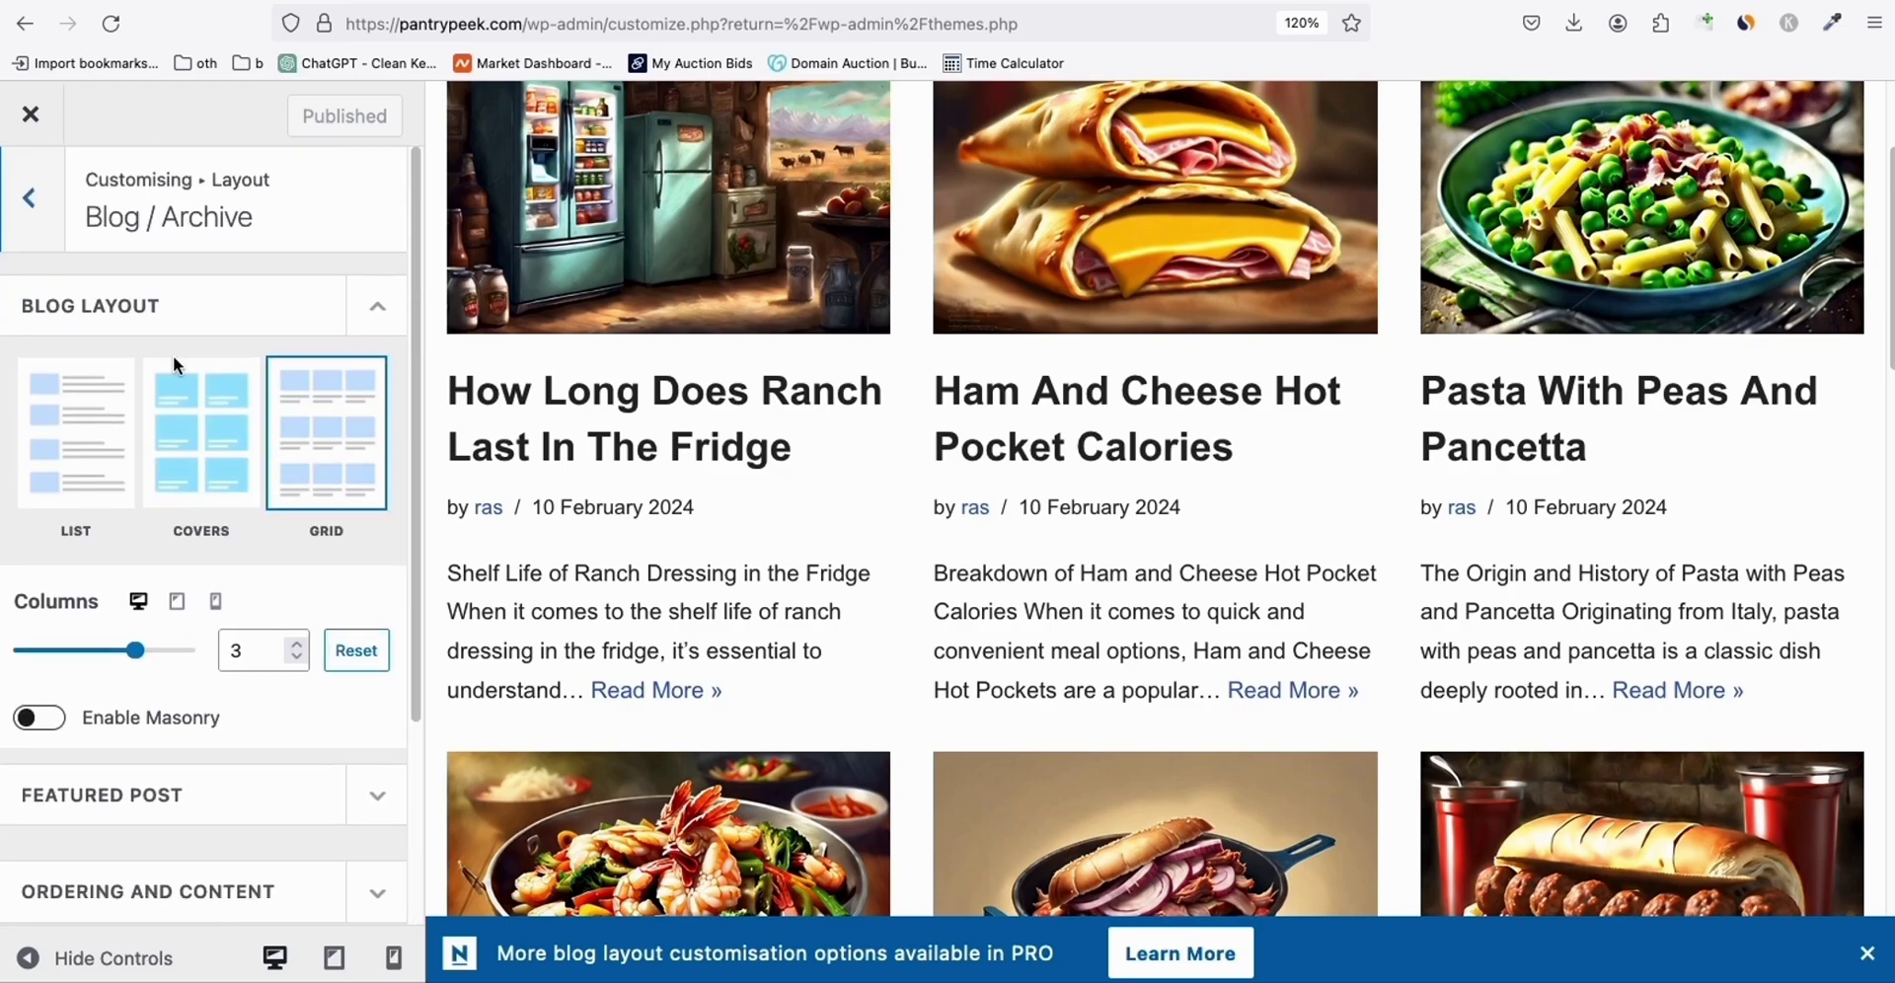
click(28, 219)
click(39, 215)
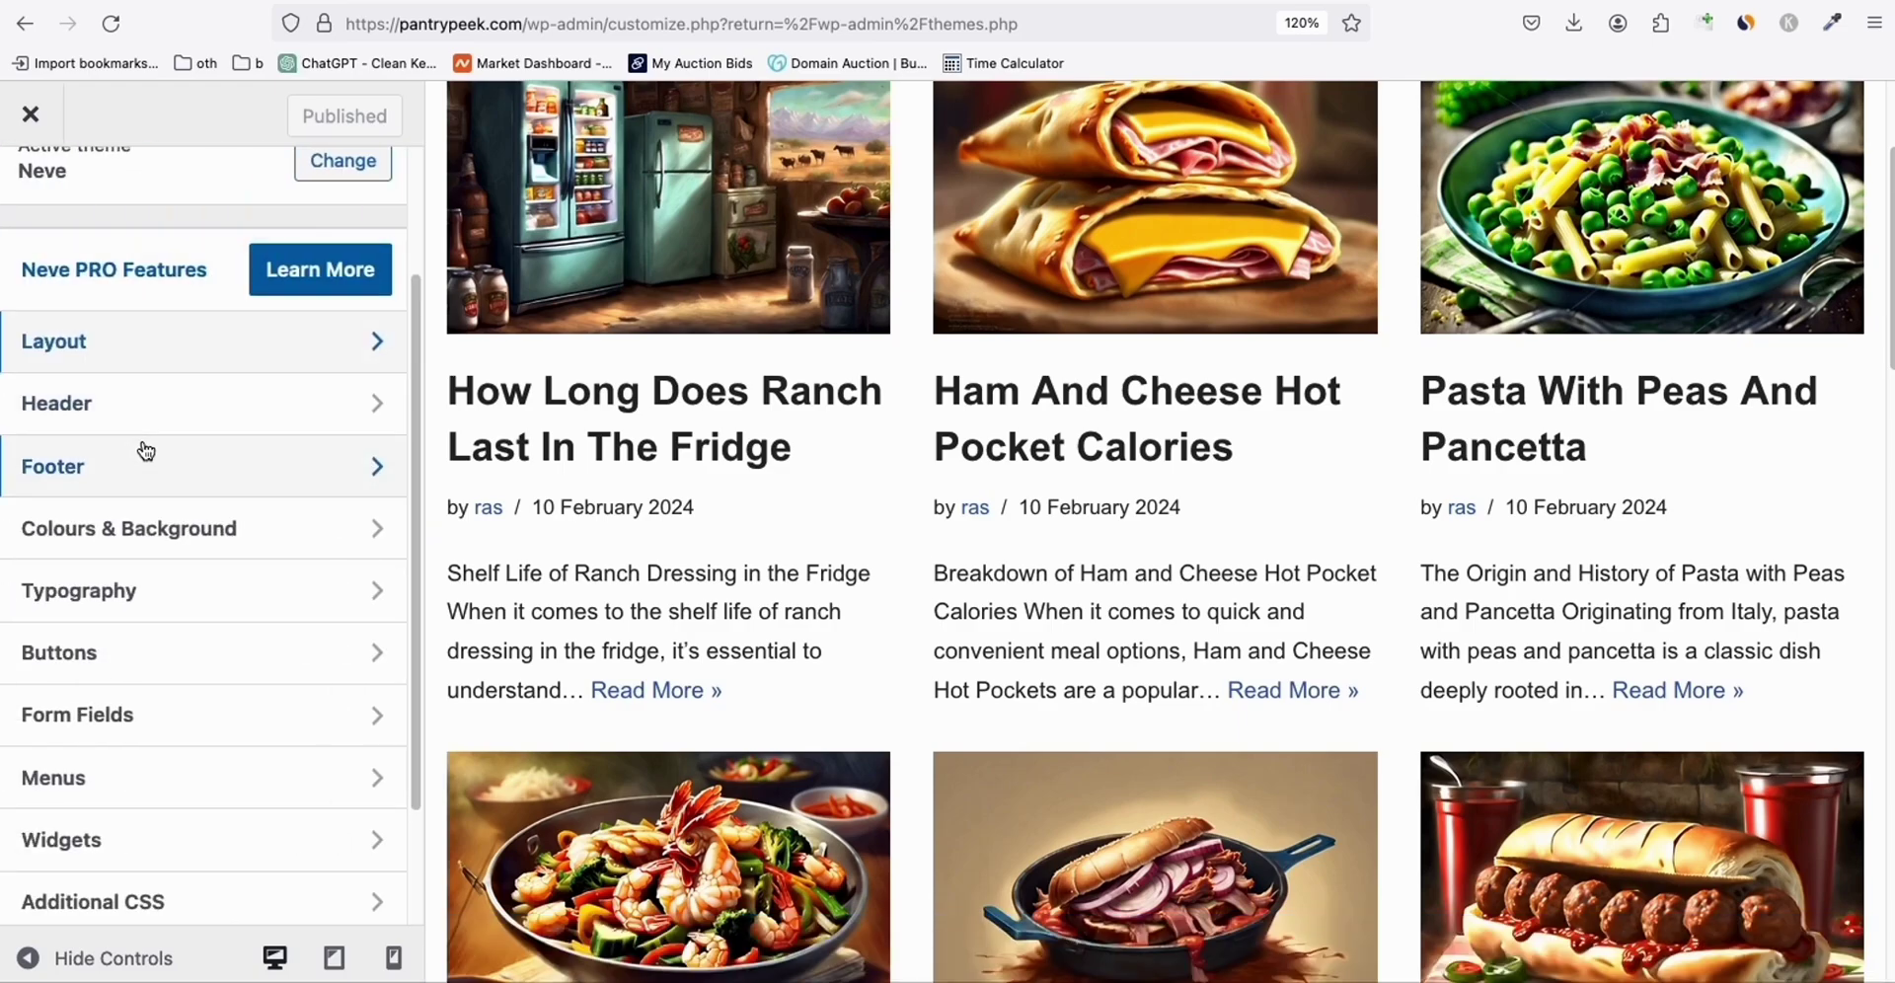
Hide Author, Date and Comments from the post meta in the Blog / Archive layout settings.
click(110, 343)
click(144, 420)
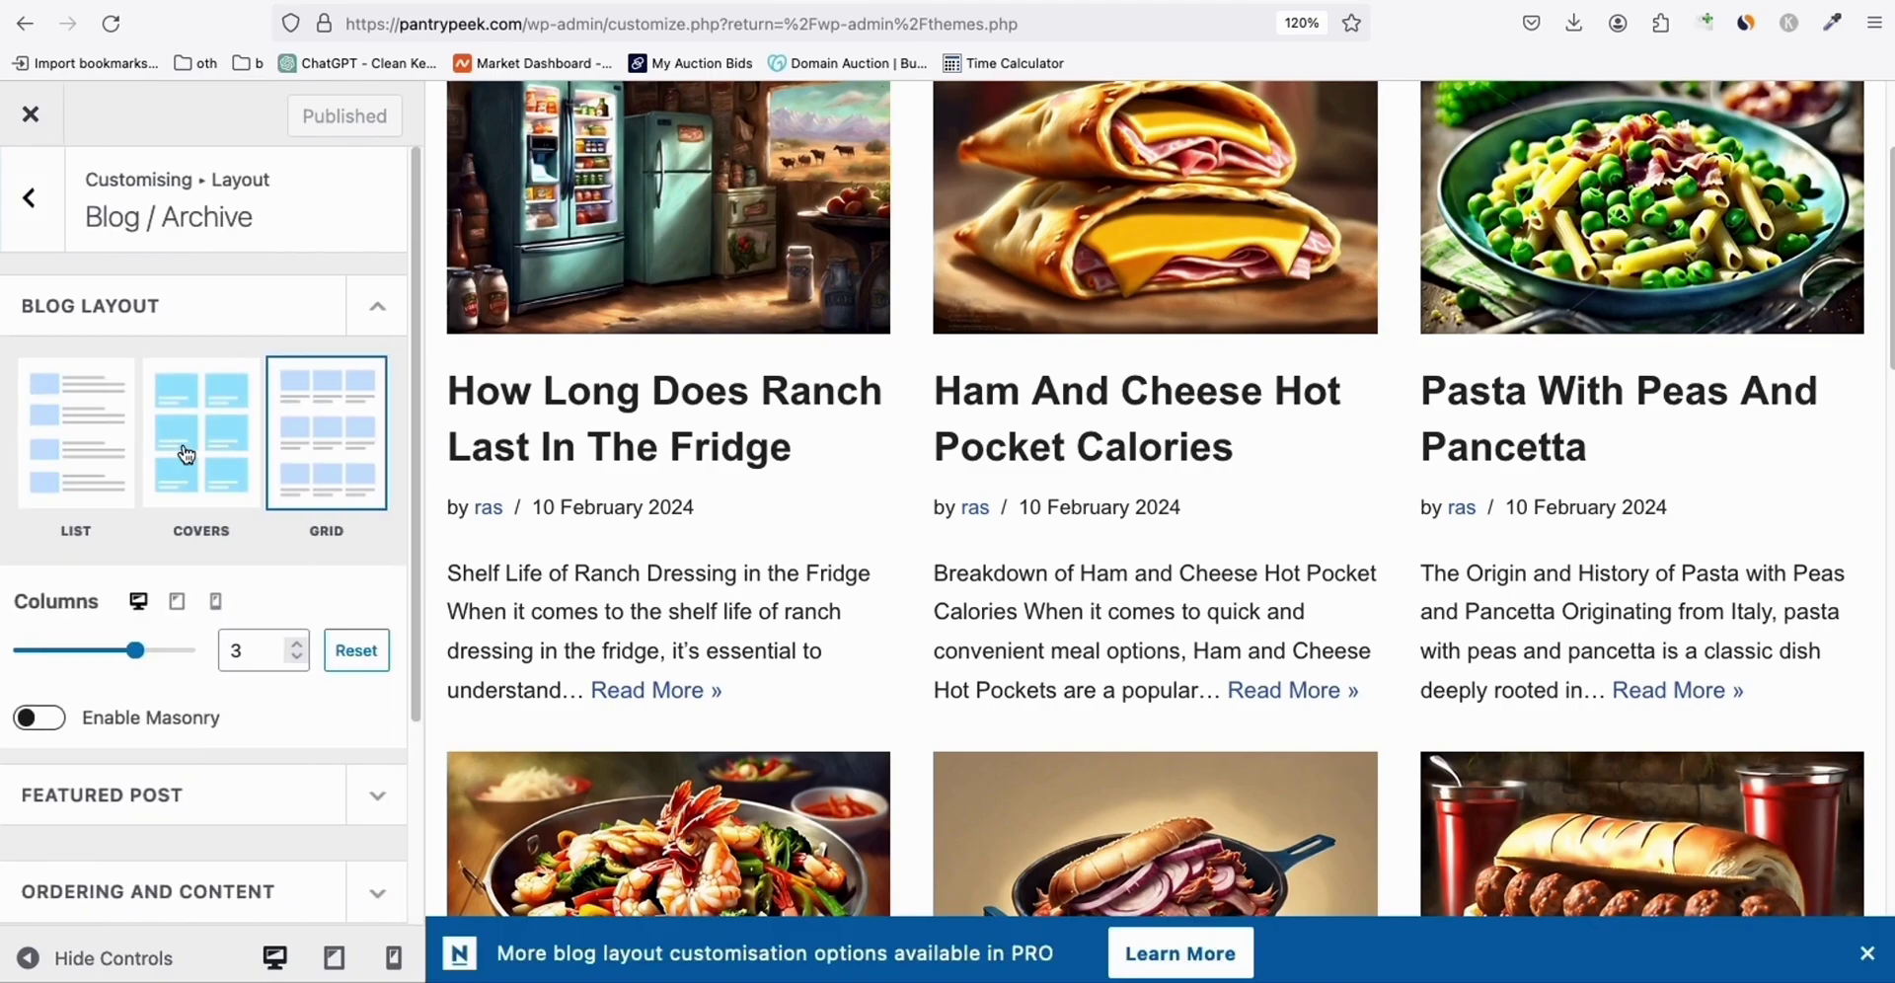
scroll(288, 500, down, 2)
click(374, 750)
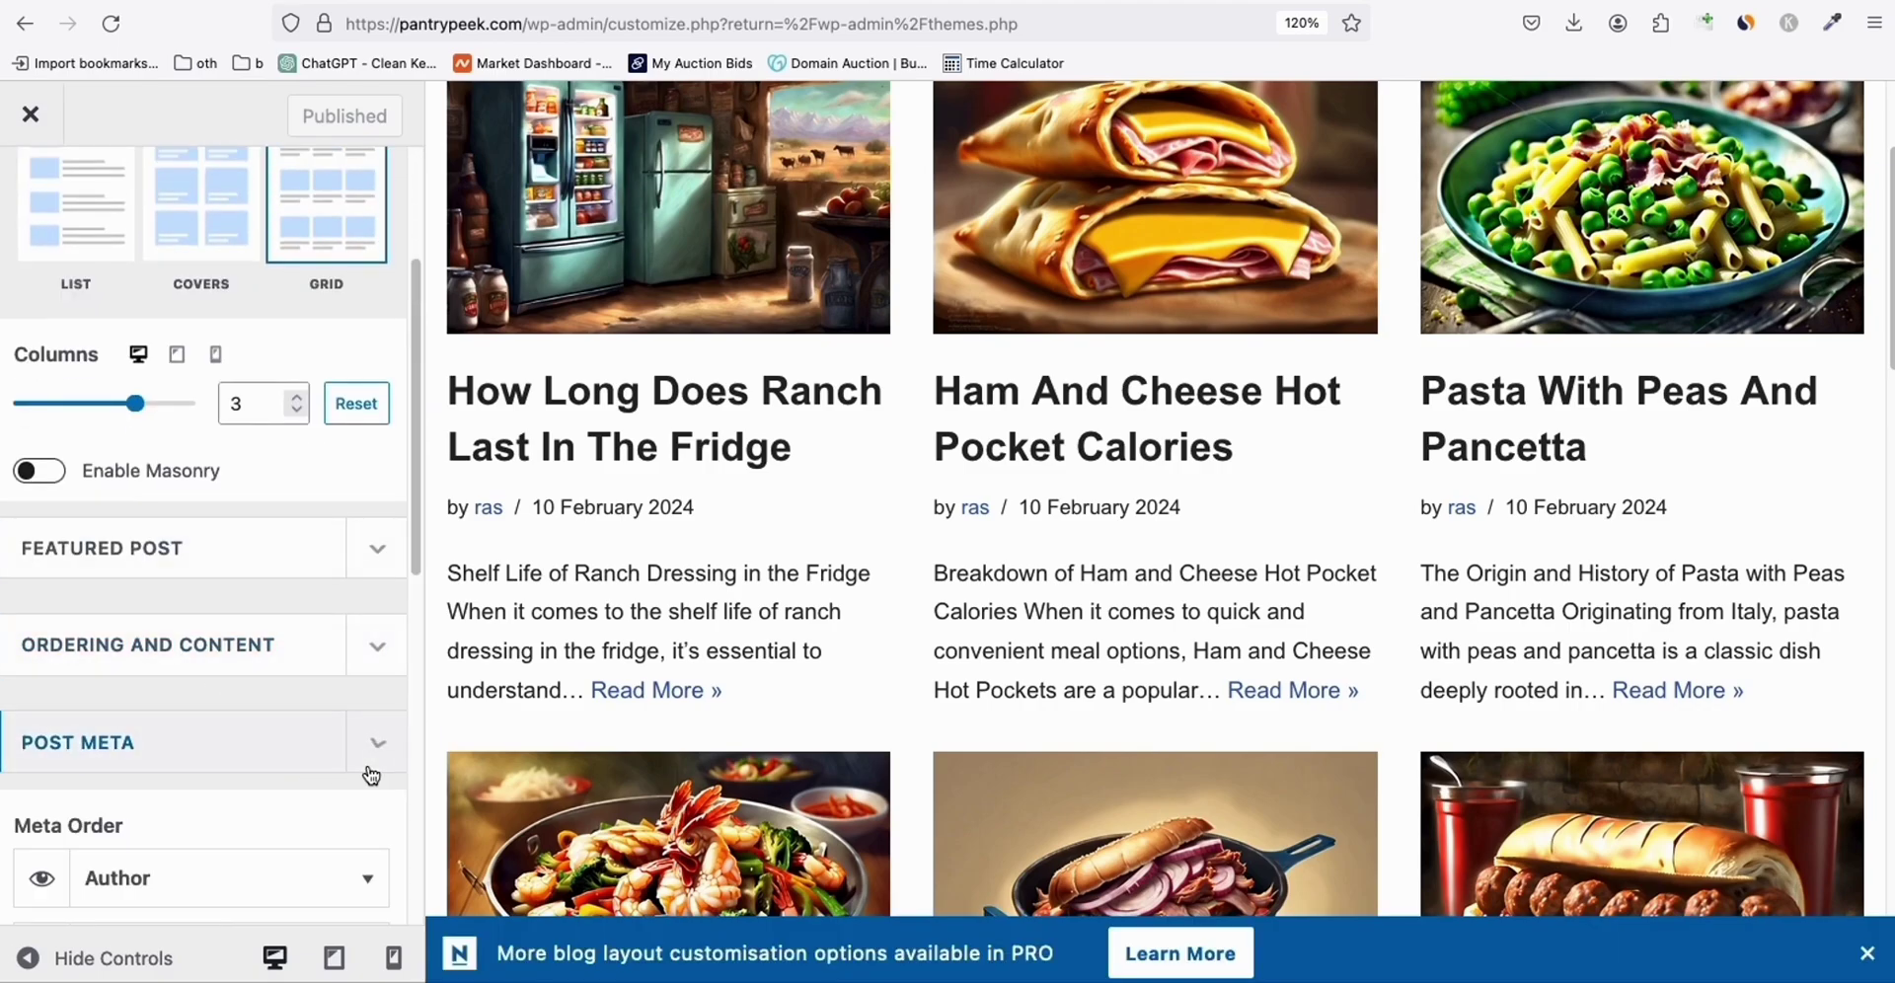
scroll(287, 622, down, 3)
click(41, 571)
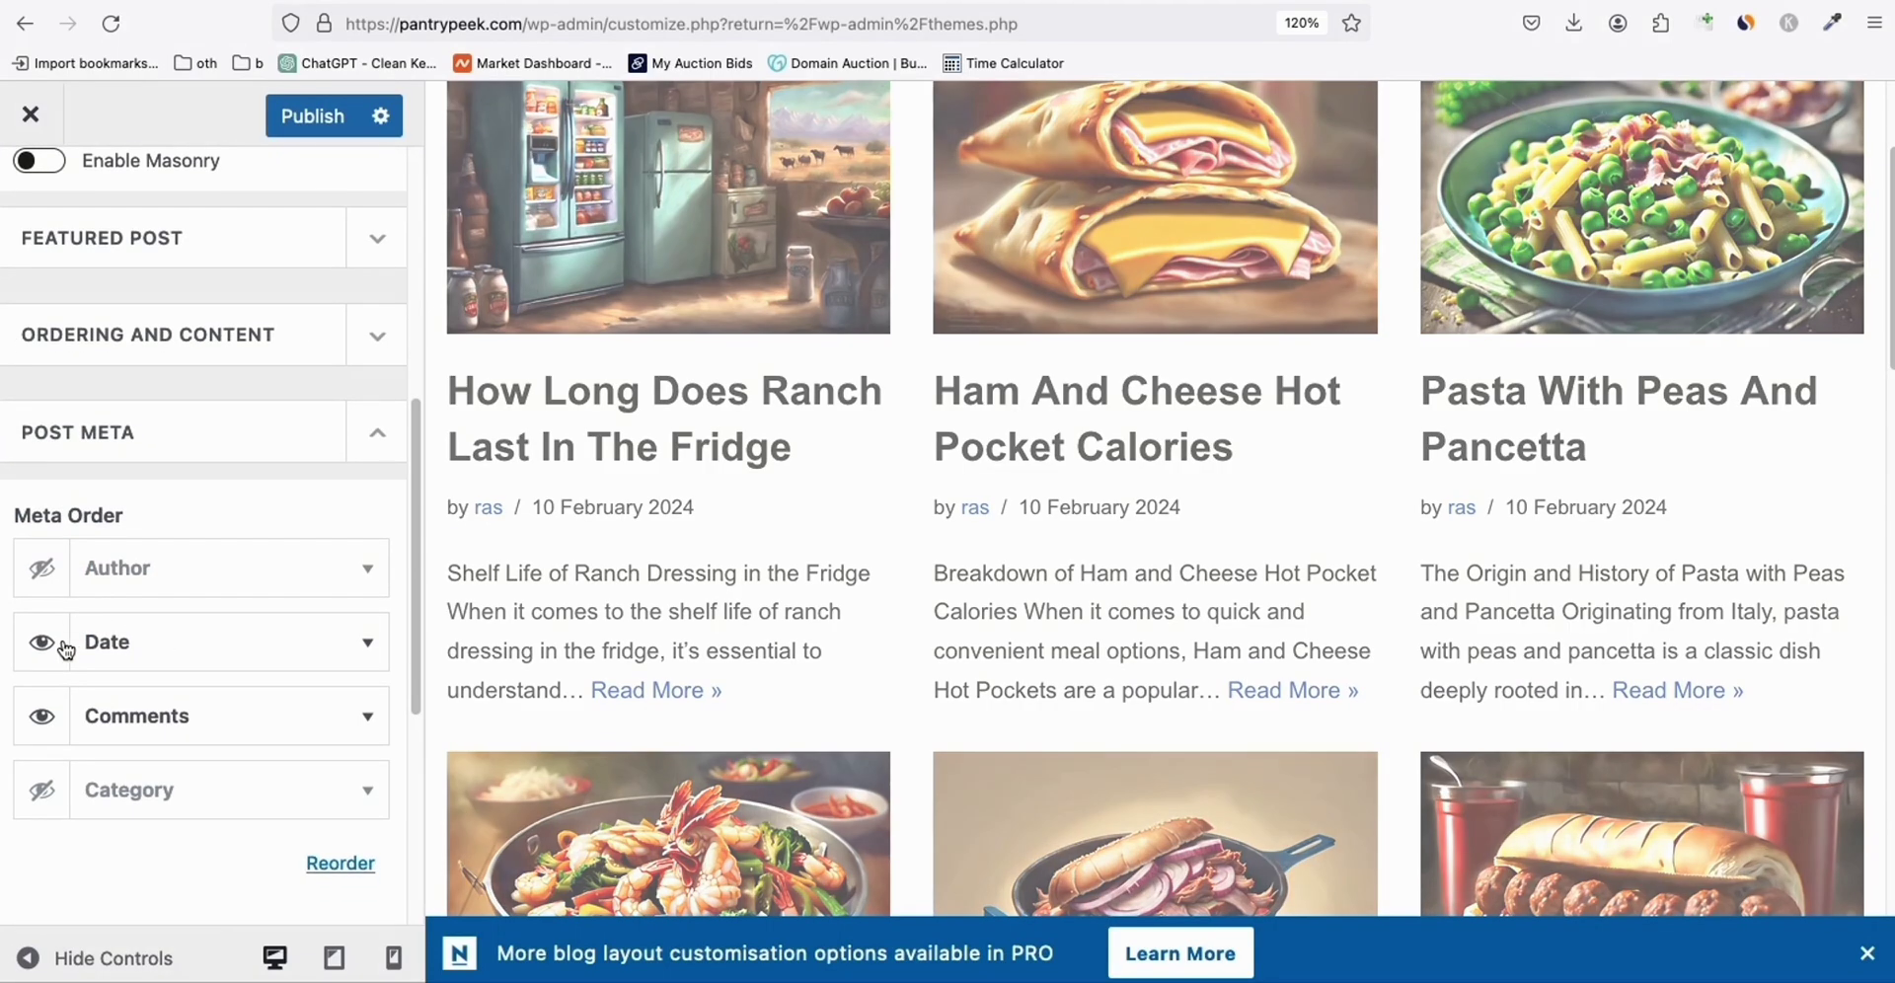
click(55, 656)
click(52, 722)
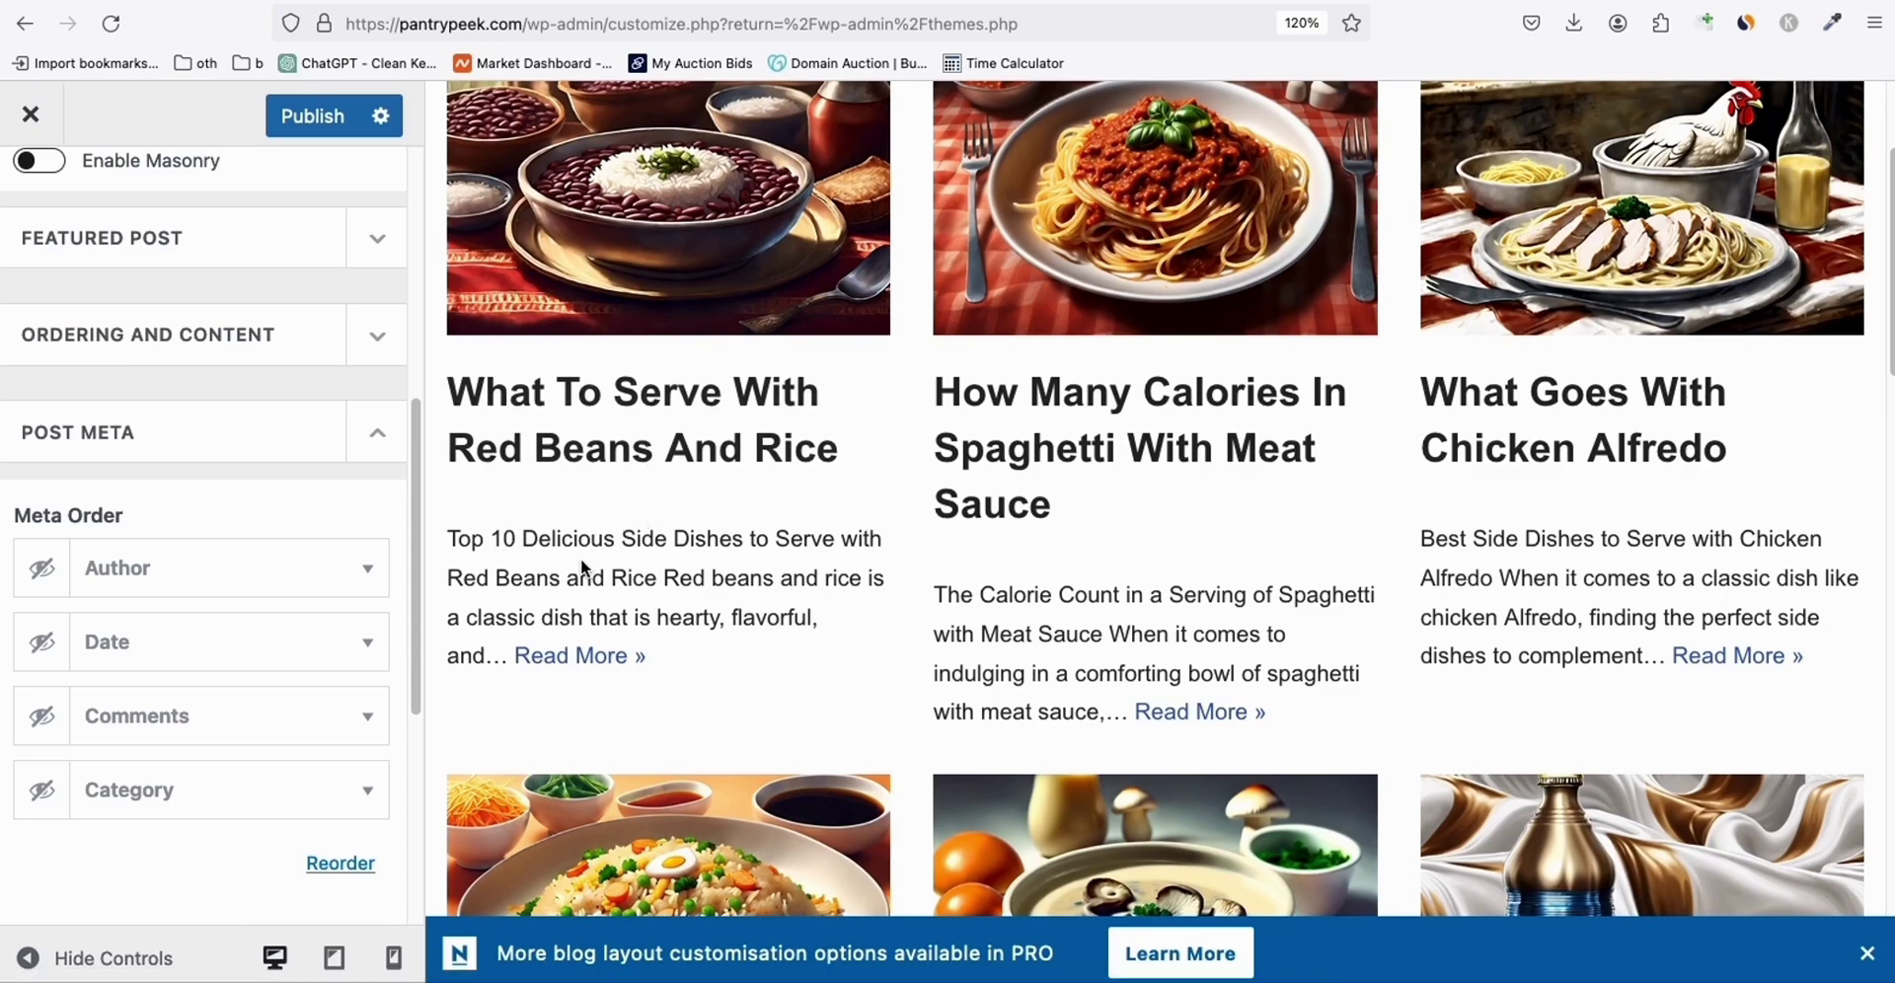
Try the Covers blog layout in the preview and switch back to Grid.
scroll(173, 550, up, 5)
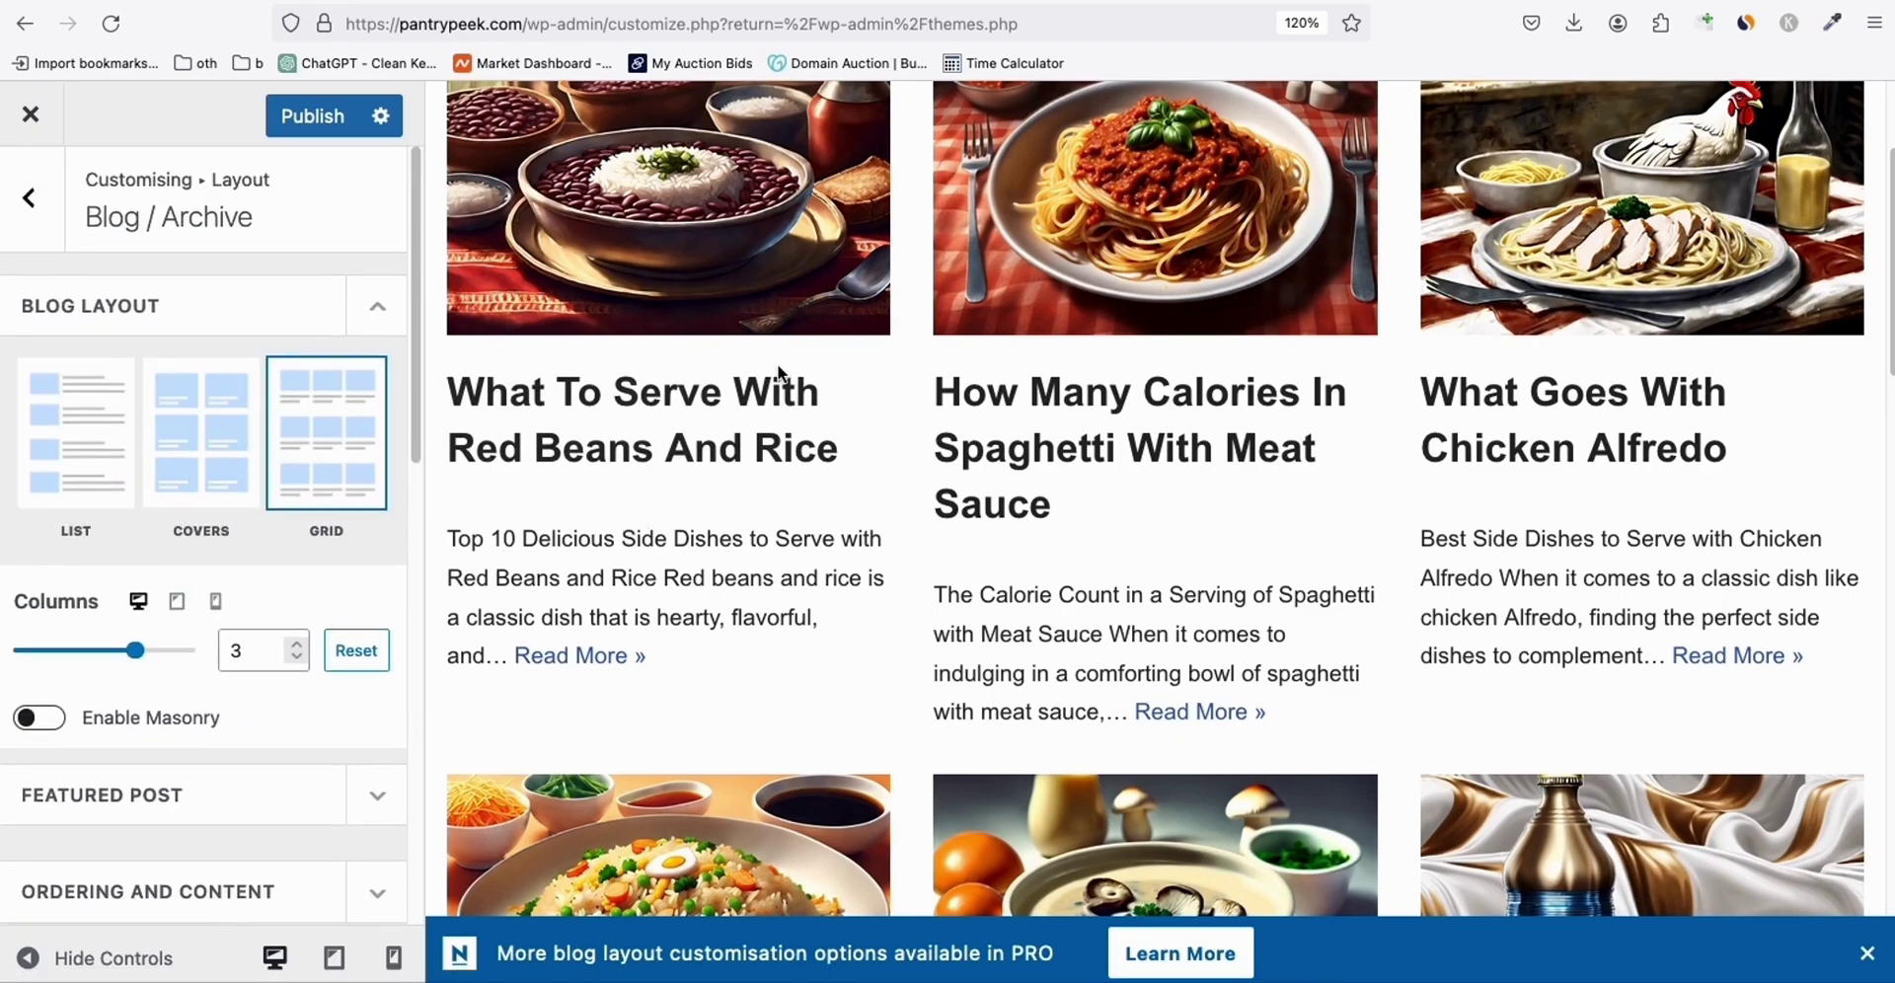
click(205, 442)
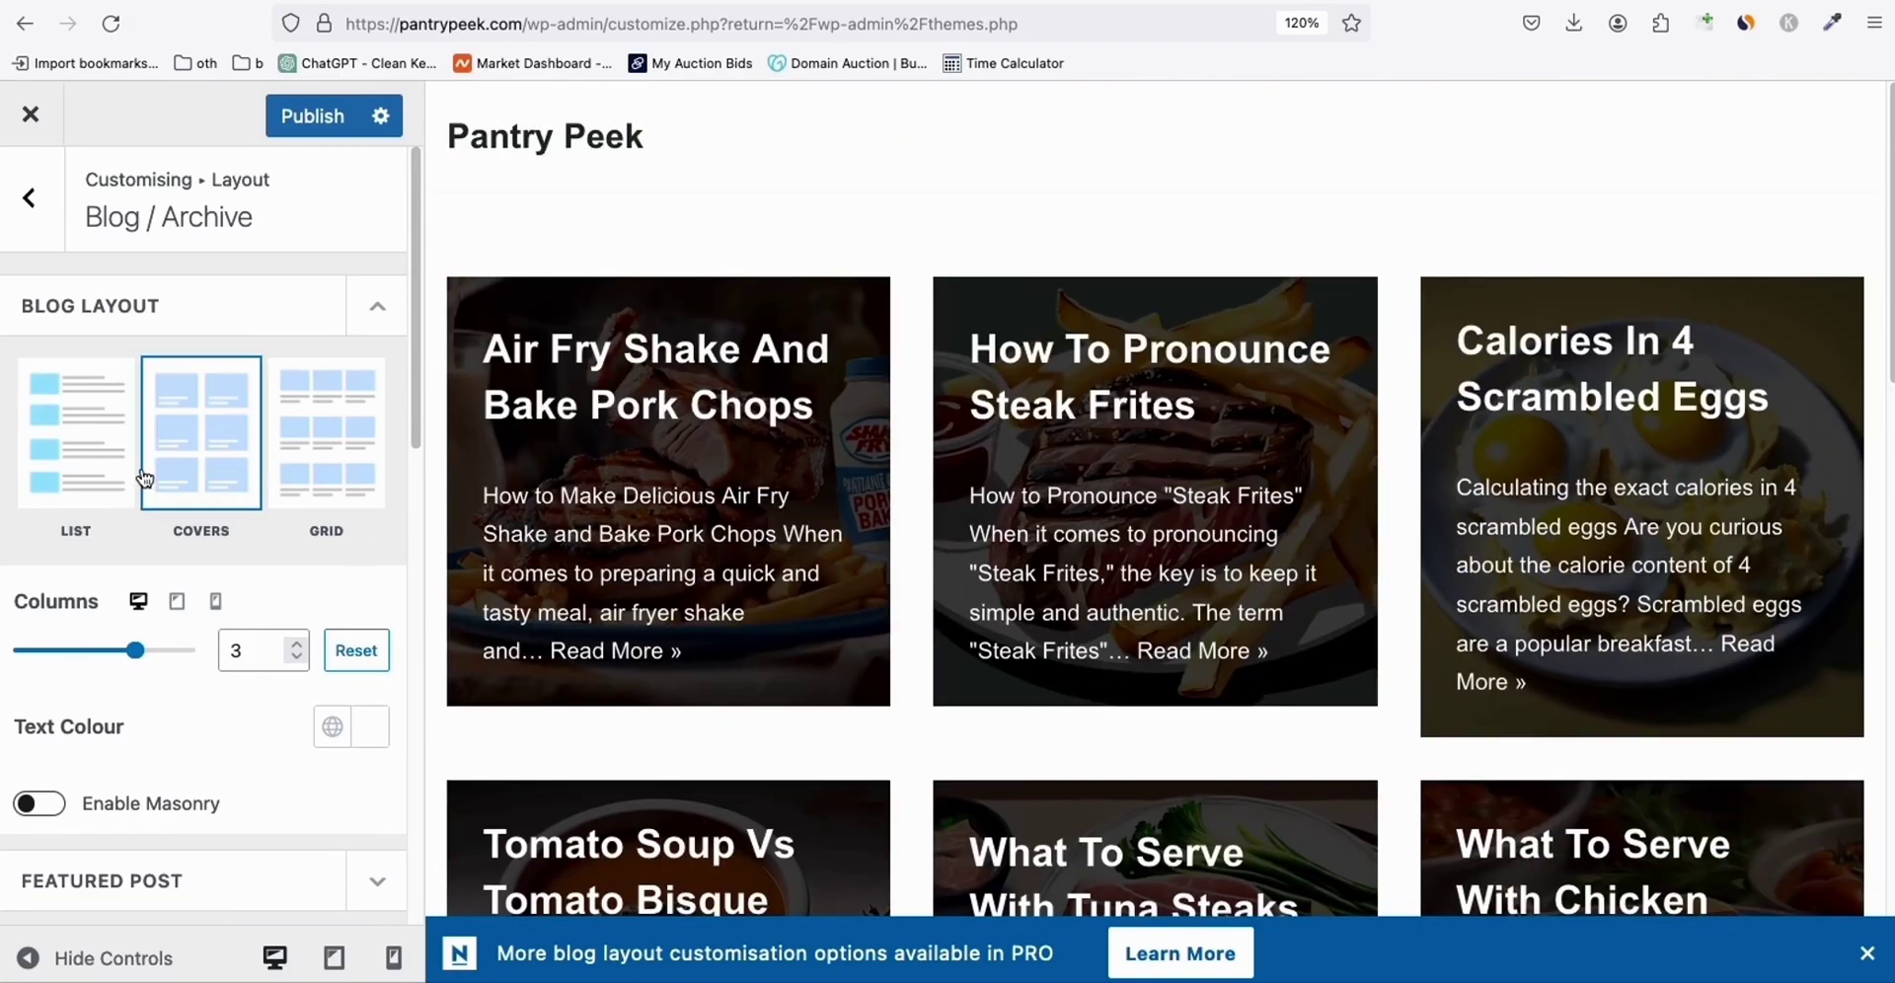
click(346, 469)
Set the Grid blog layout to 2 columns and check the homepage preview.
scroll(263, 632, down, 1)
click(249, 618)
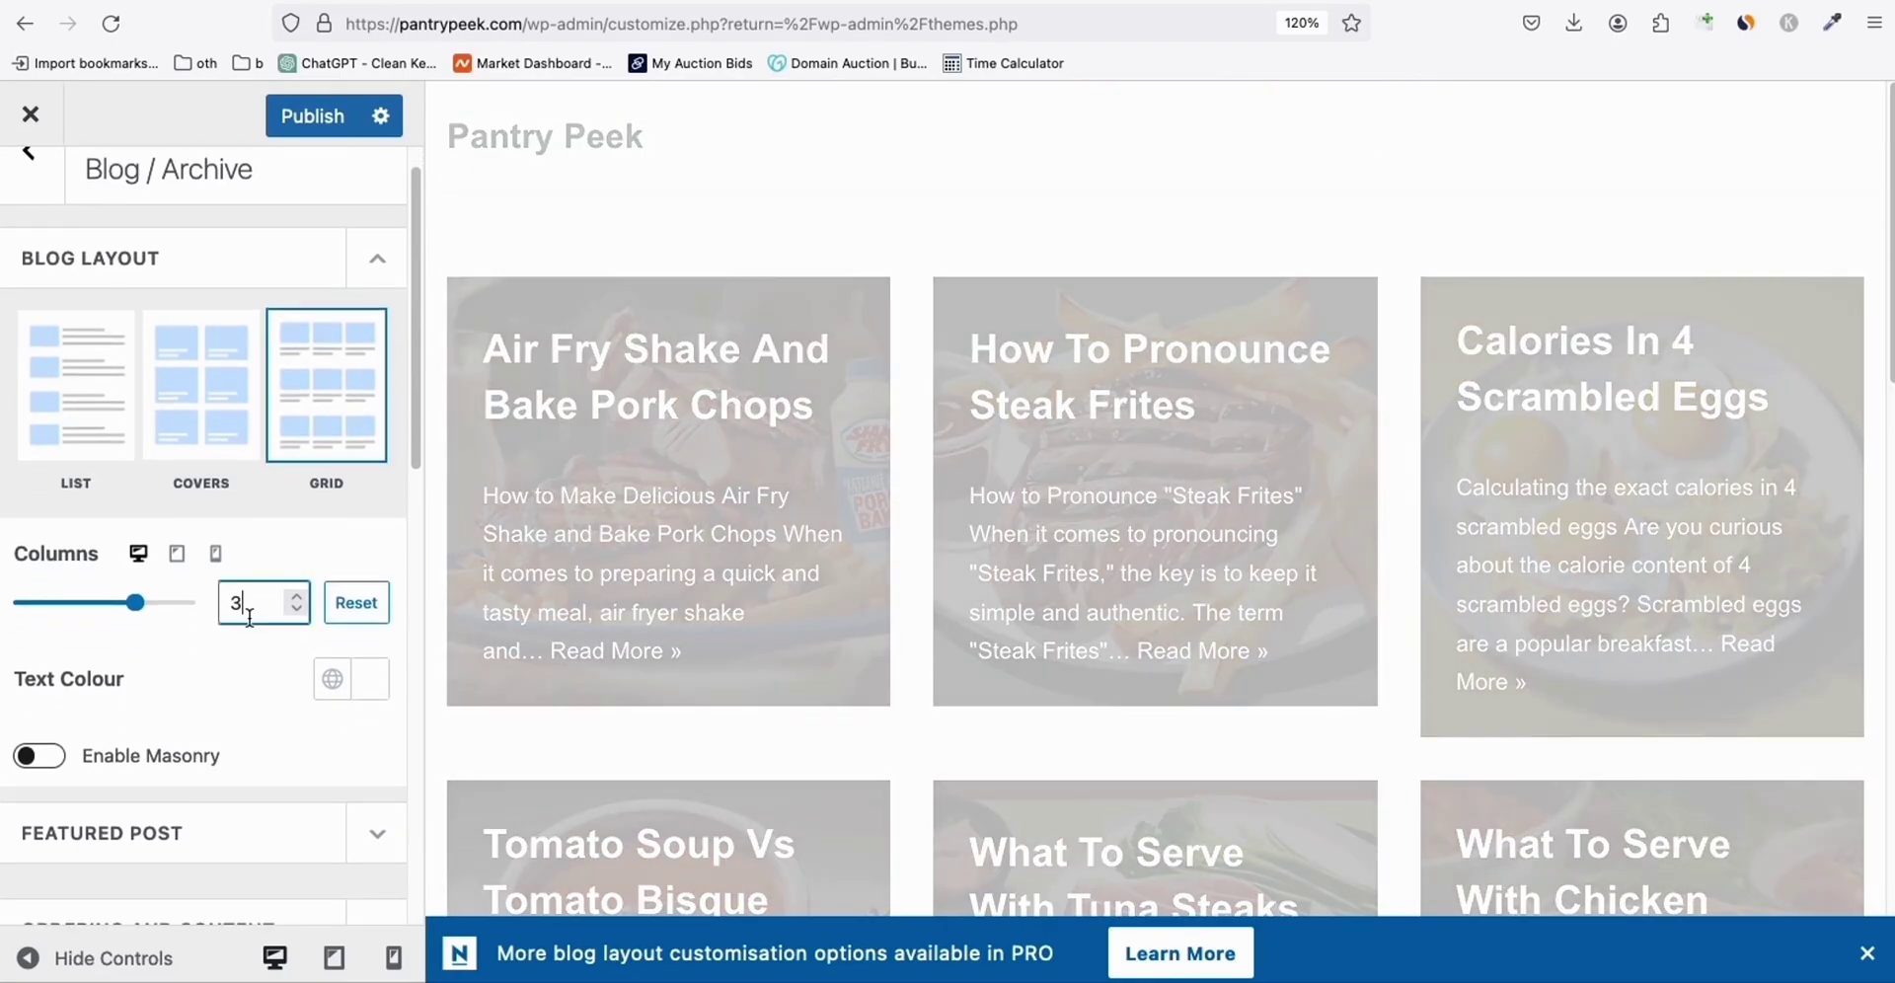
drag(244, 609, 212, 600)
text(2)
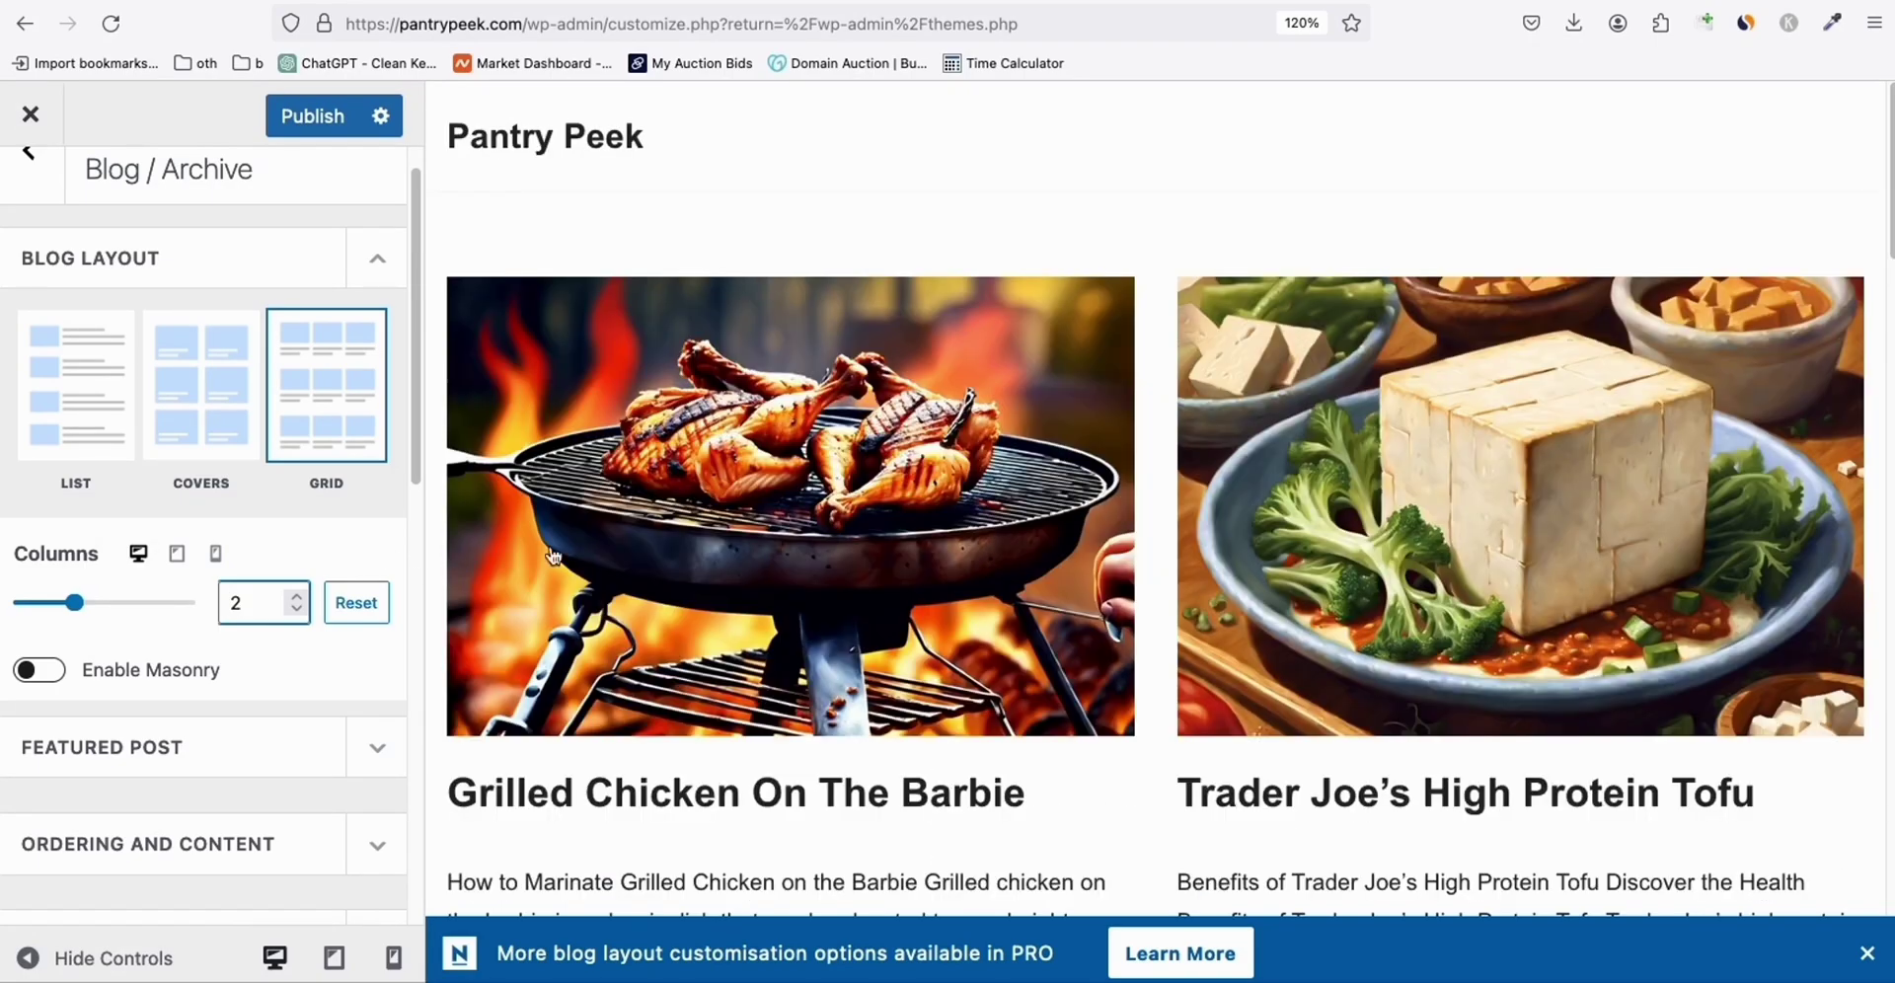
scroll(1145, 385, down, 5)
scroll(1145, 386, up, 5)
Open the Single Post layout settings and look through the "Grilled Chicken On The Barbie" post in the preview.
click(29, 153)
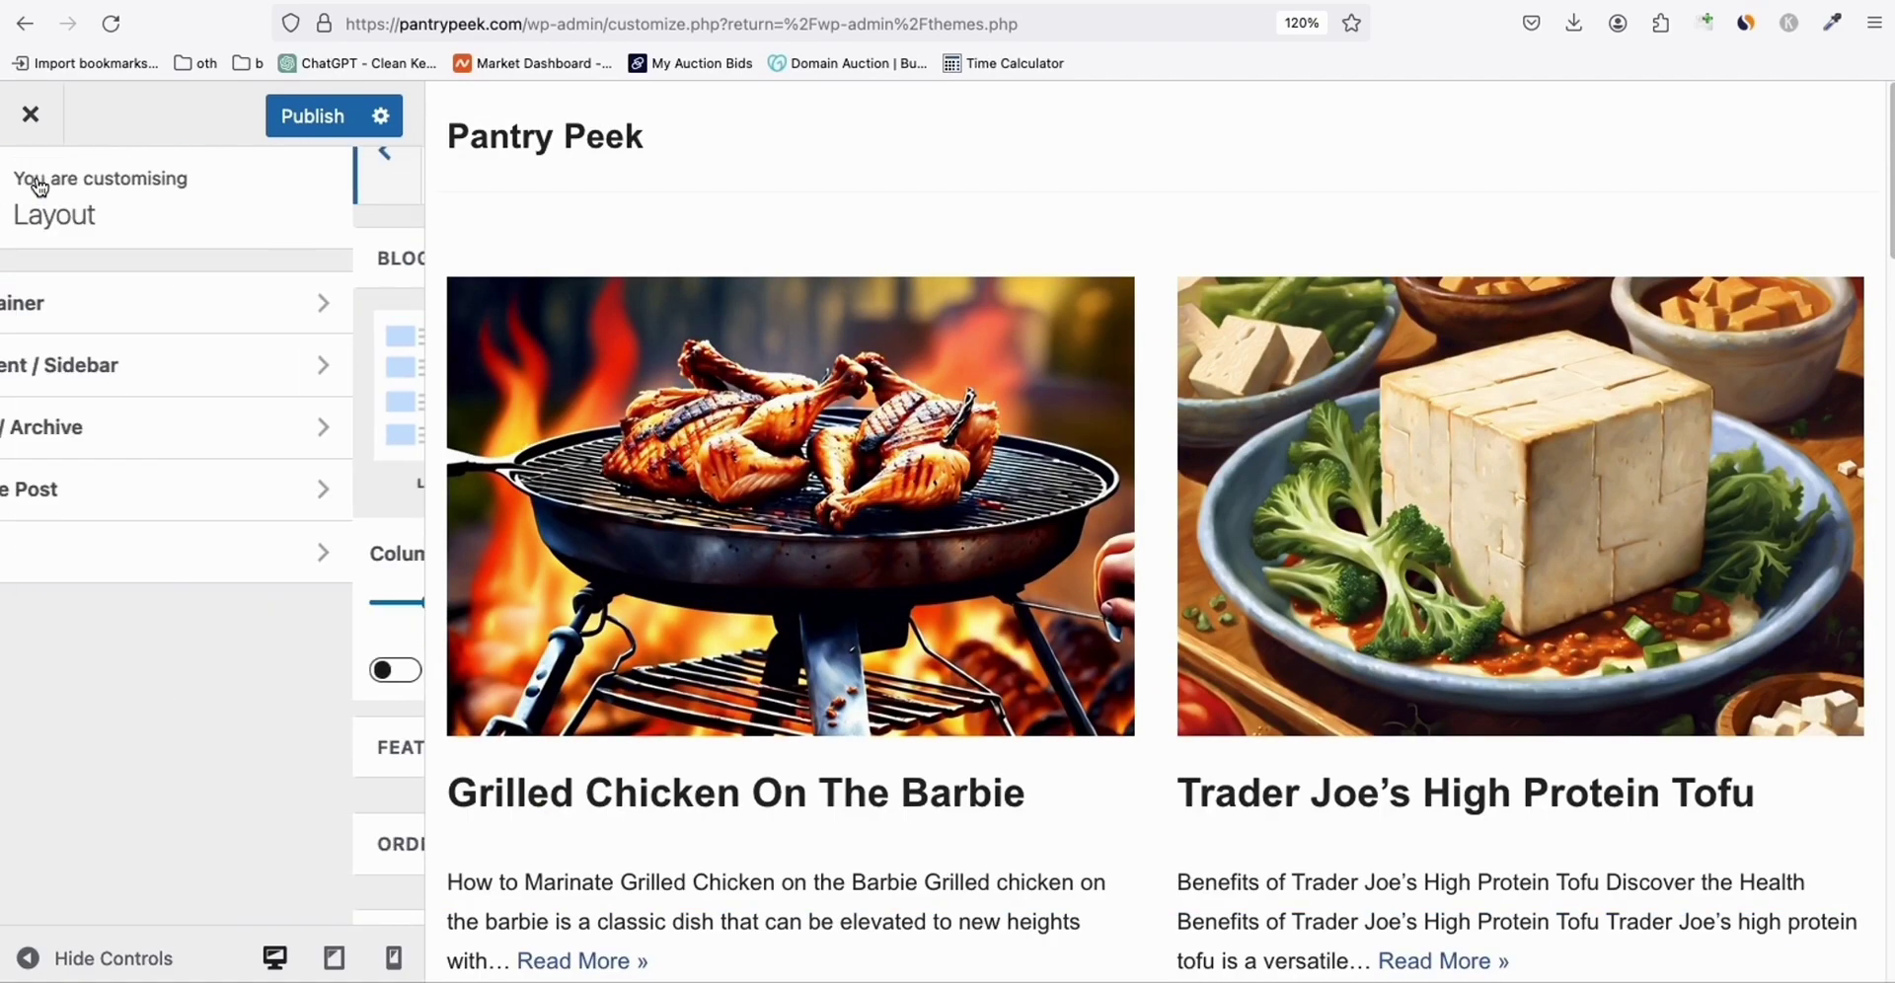
click(158, 493)
scroll(780, 750, down, 1)
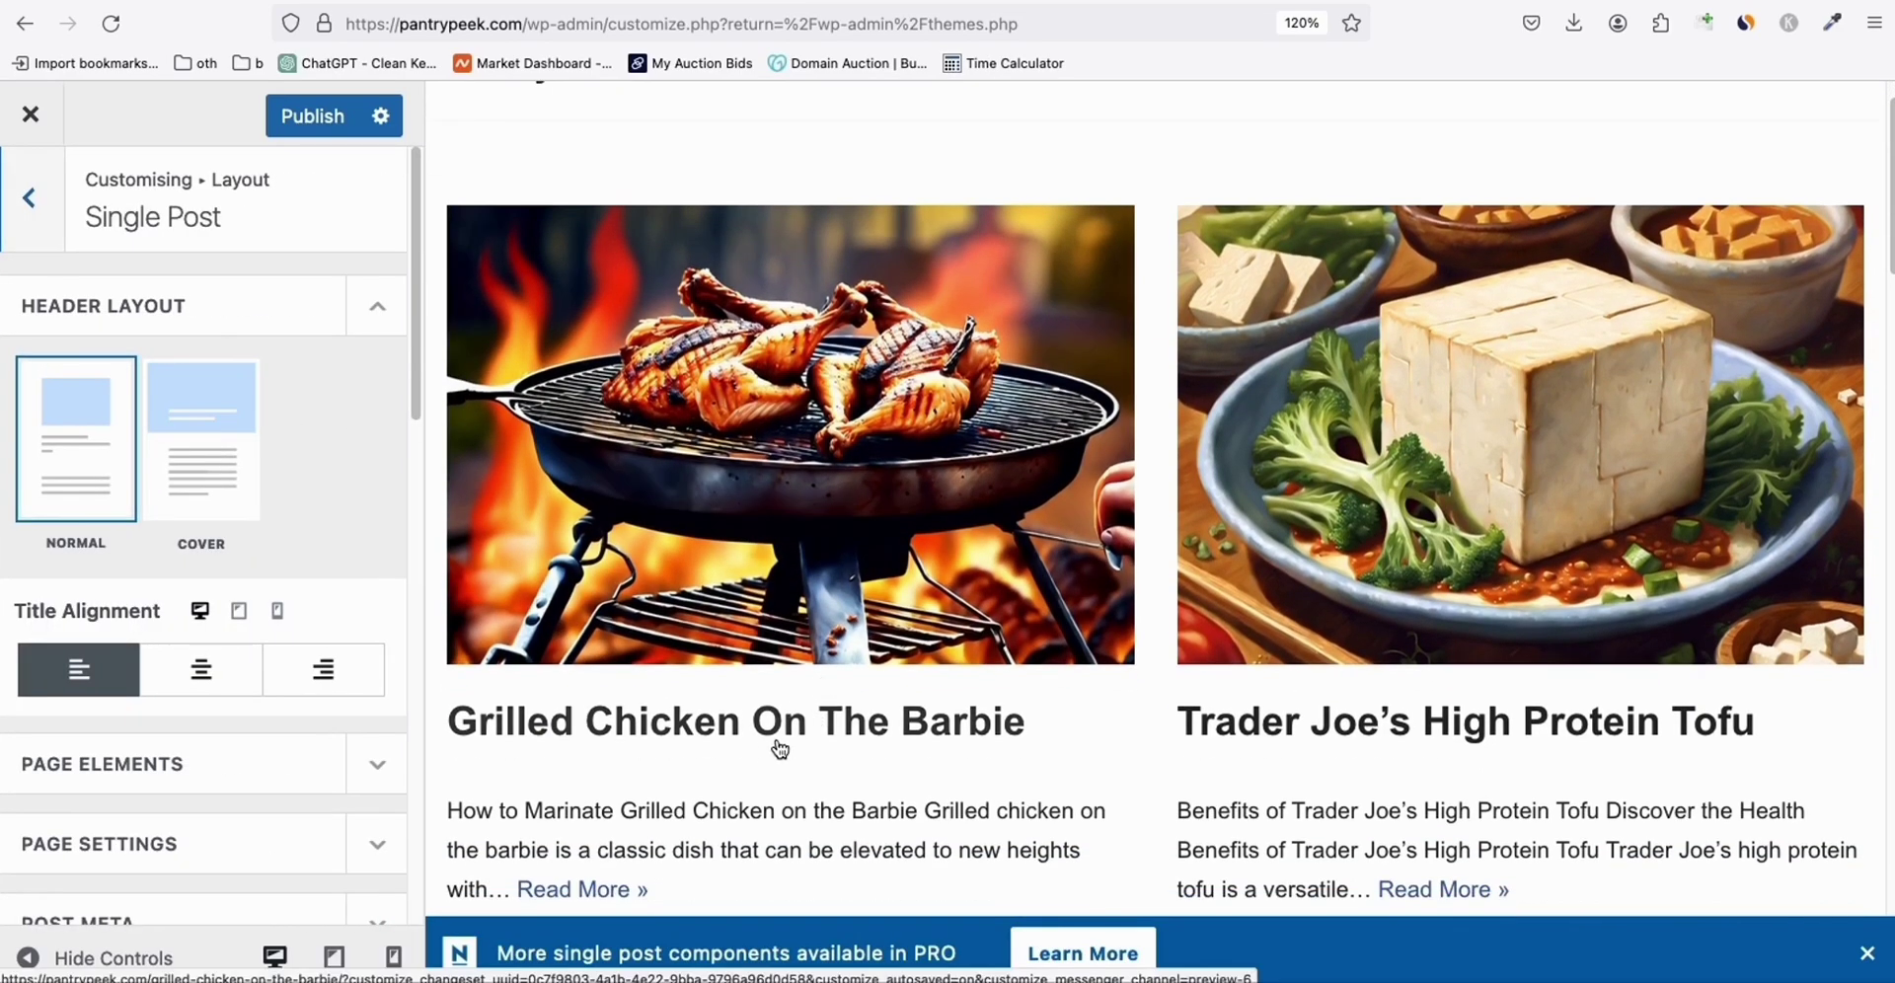
click(765, 739)
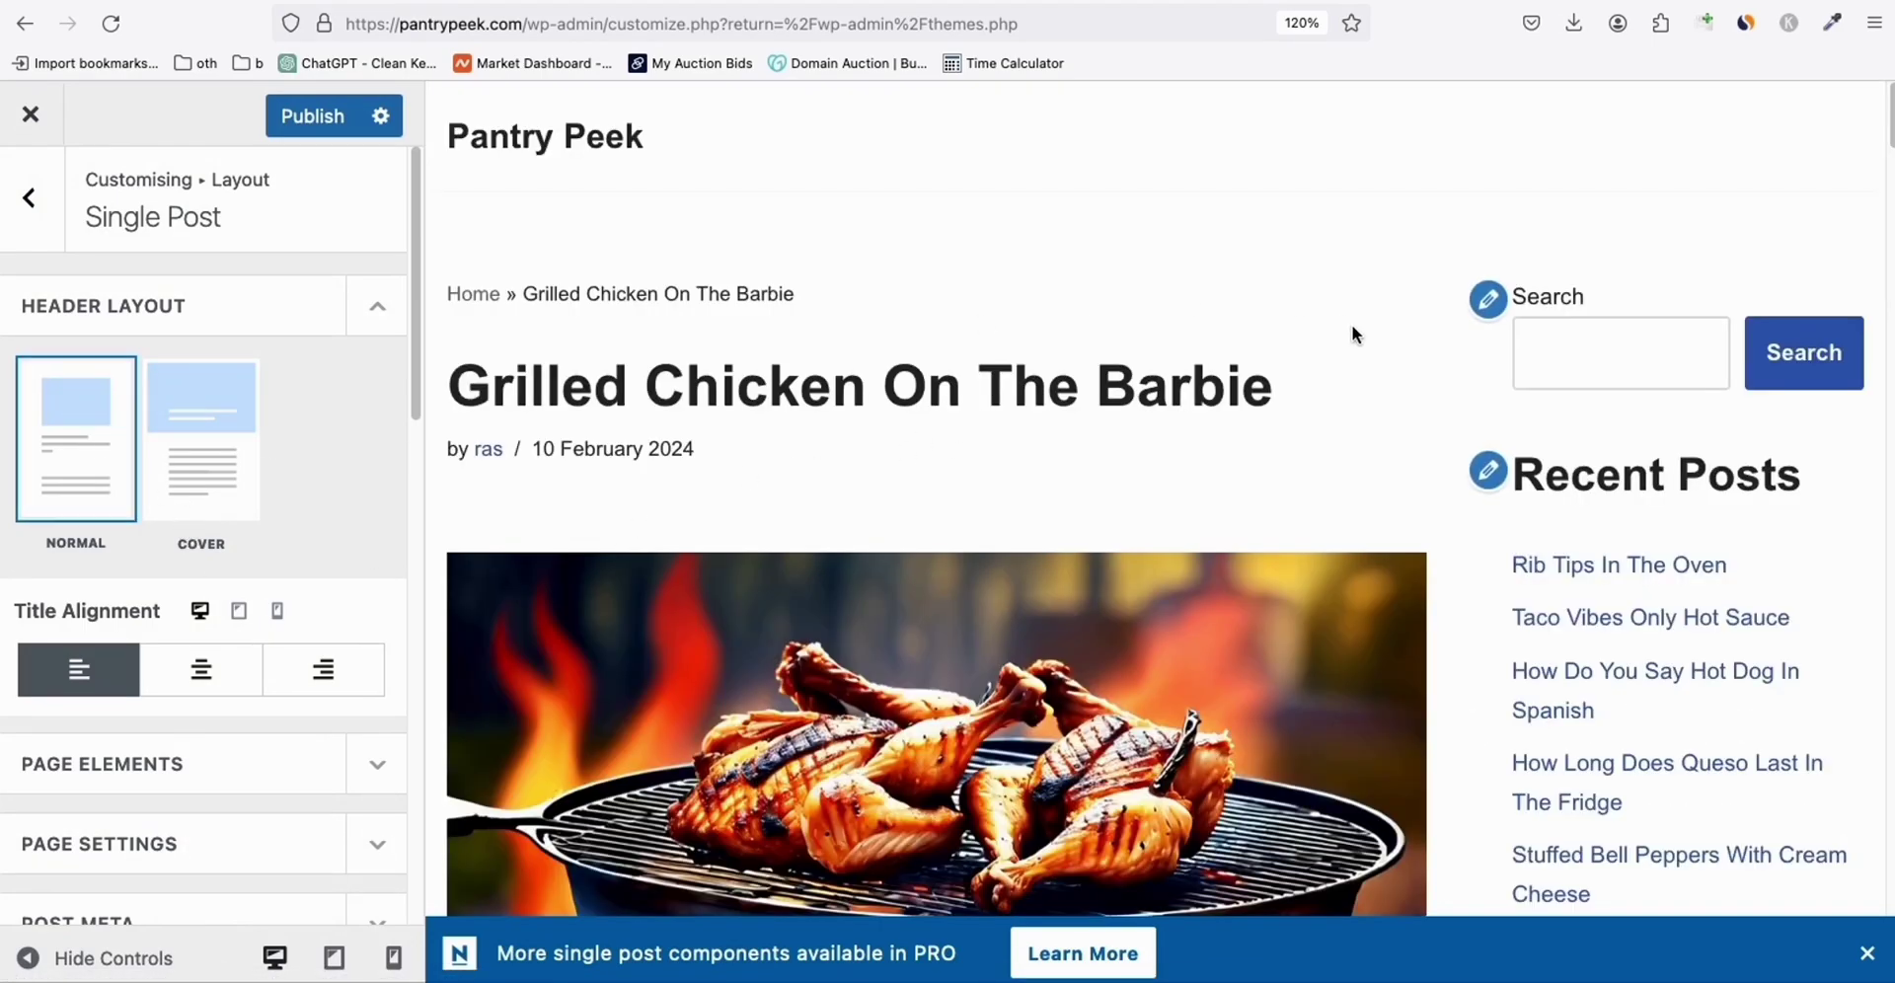
scroll(1353, 330, down, 5)
scroll(1313, 389, down, 3)
scroll(380, 651, down, 5)
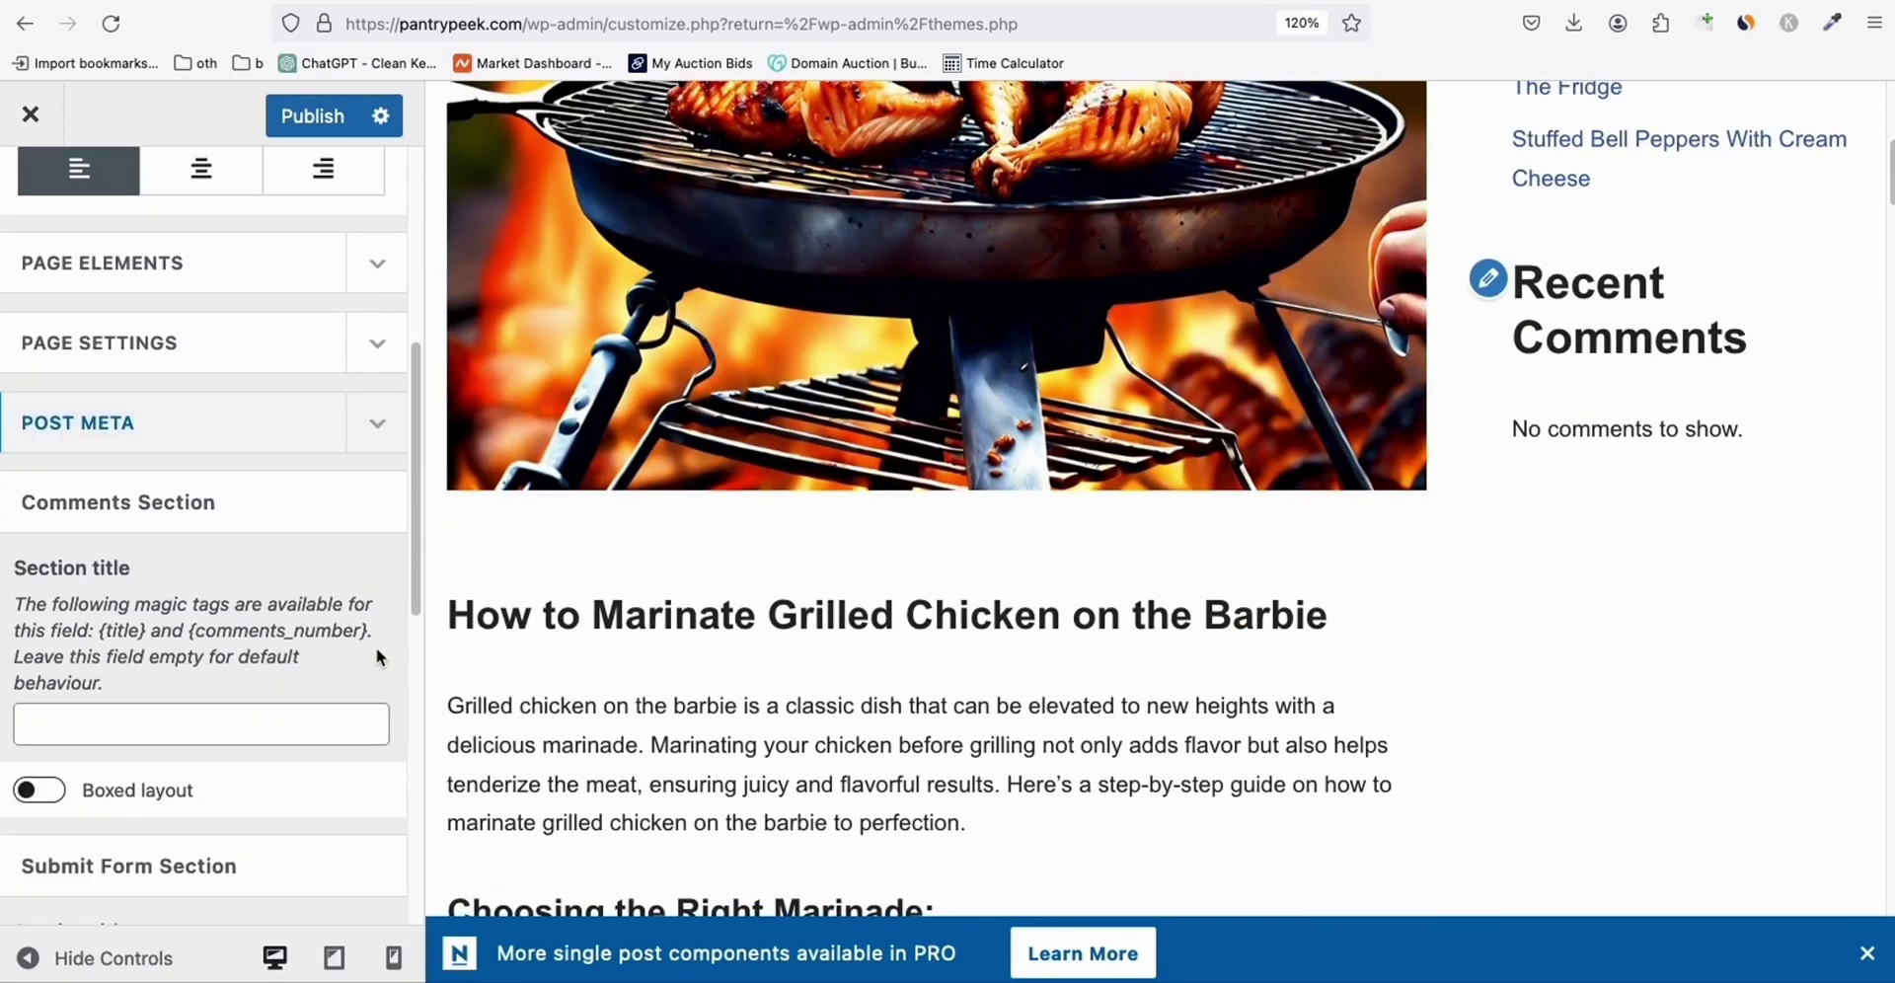
scroll(377, 652, up, 3)
scroll(1579, 395, up, 6)
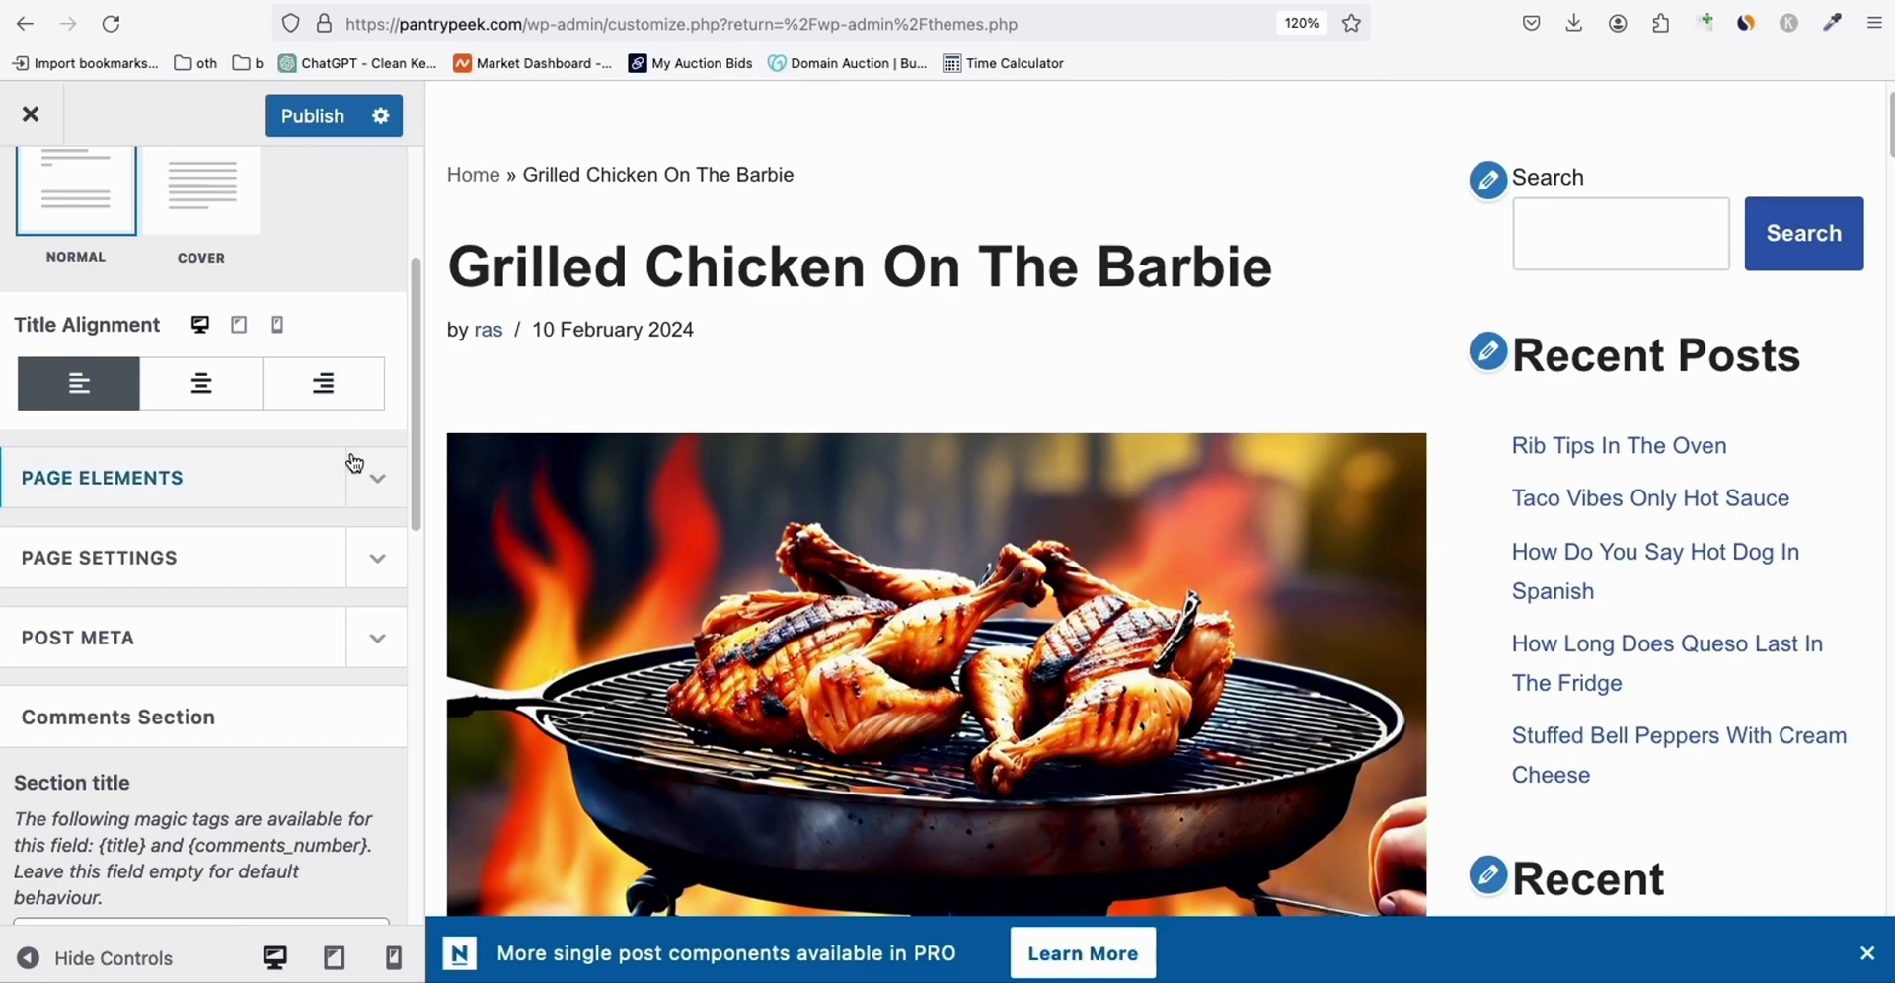
Hide Author, Date and Comments from the post meta in the Single Post layout settings.
scroll(365, 493, down, 1)
click(377, 611)
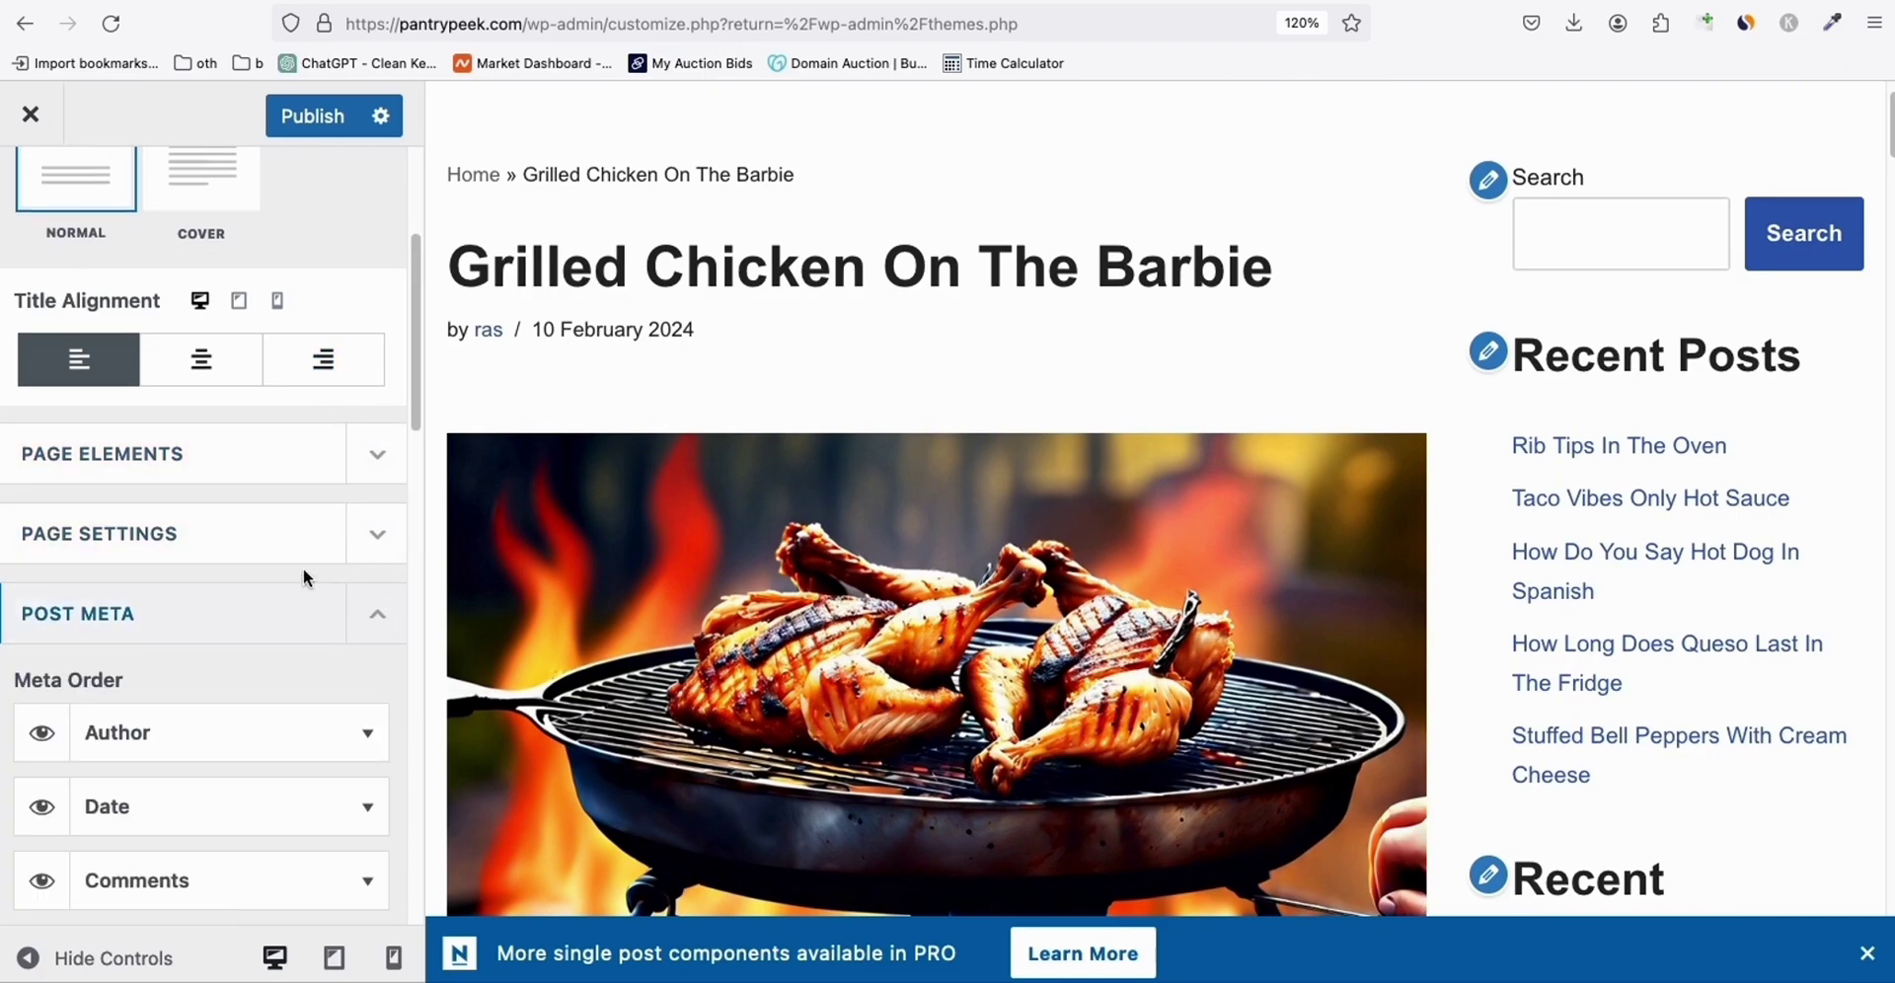
scroll(259, 576, down, 3)
click(41, 590)
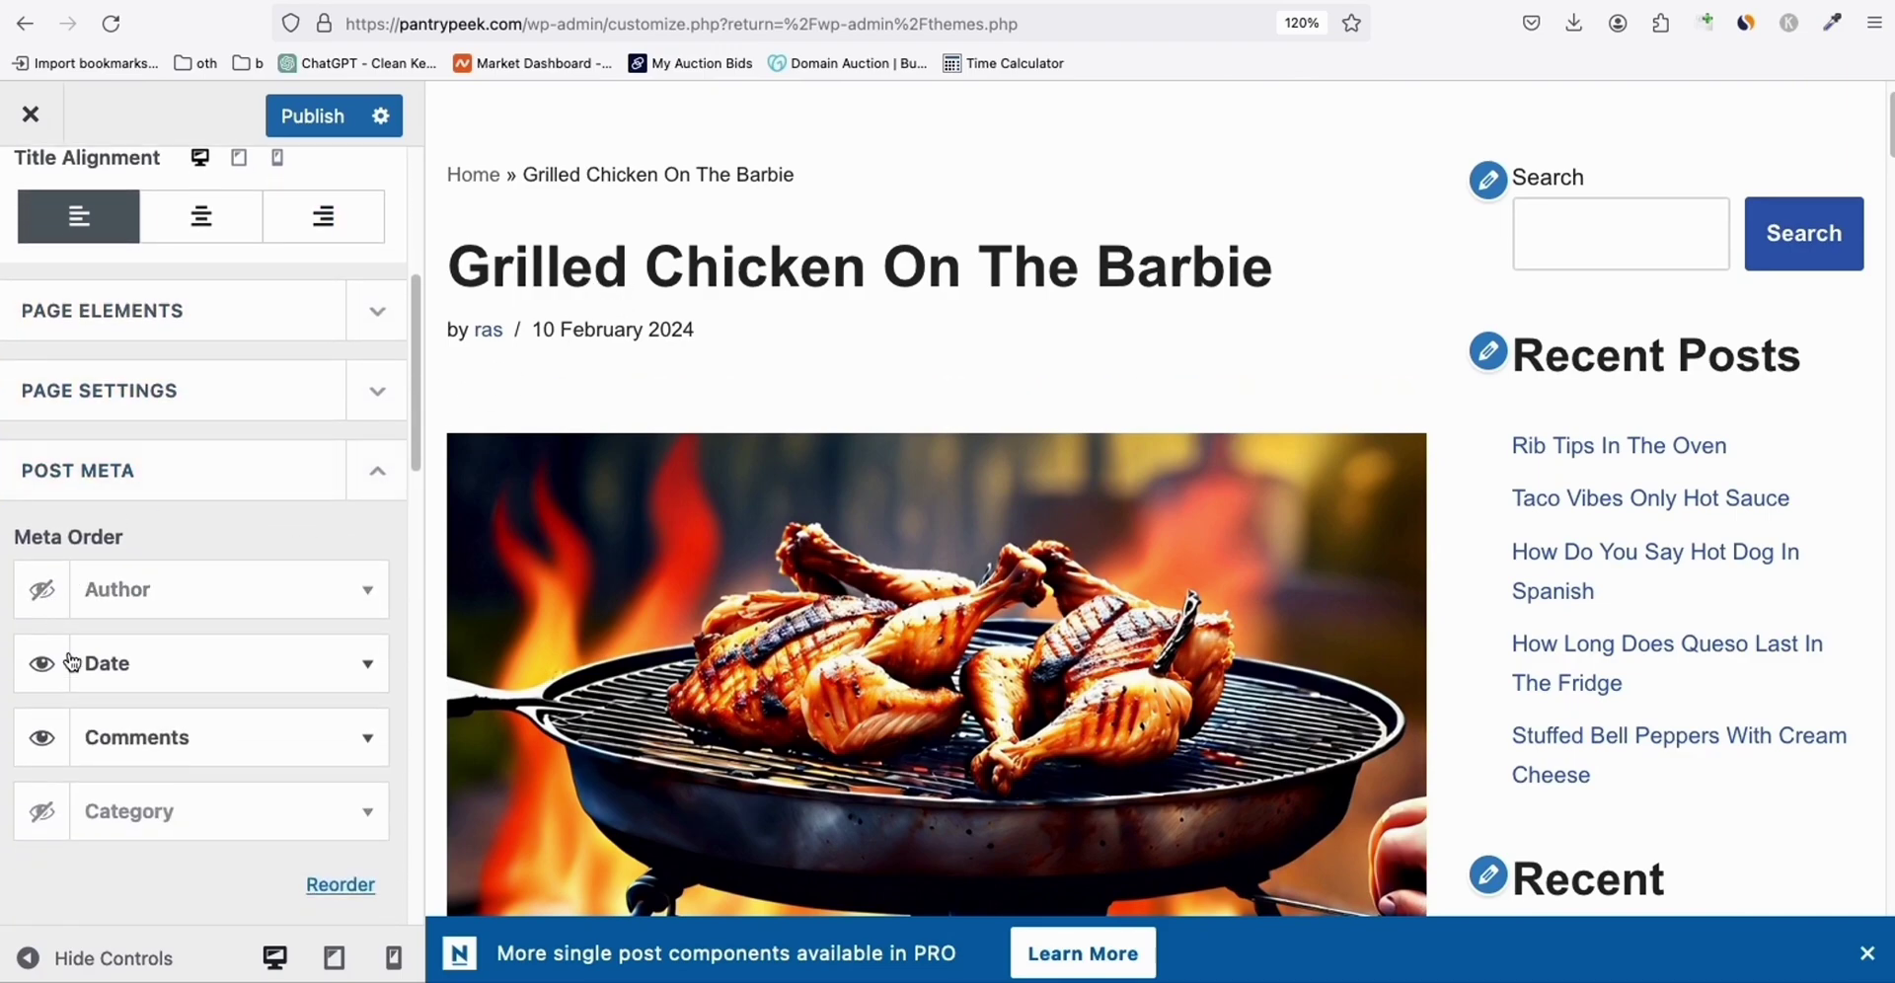
click(42, 663)
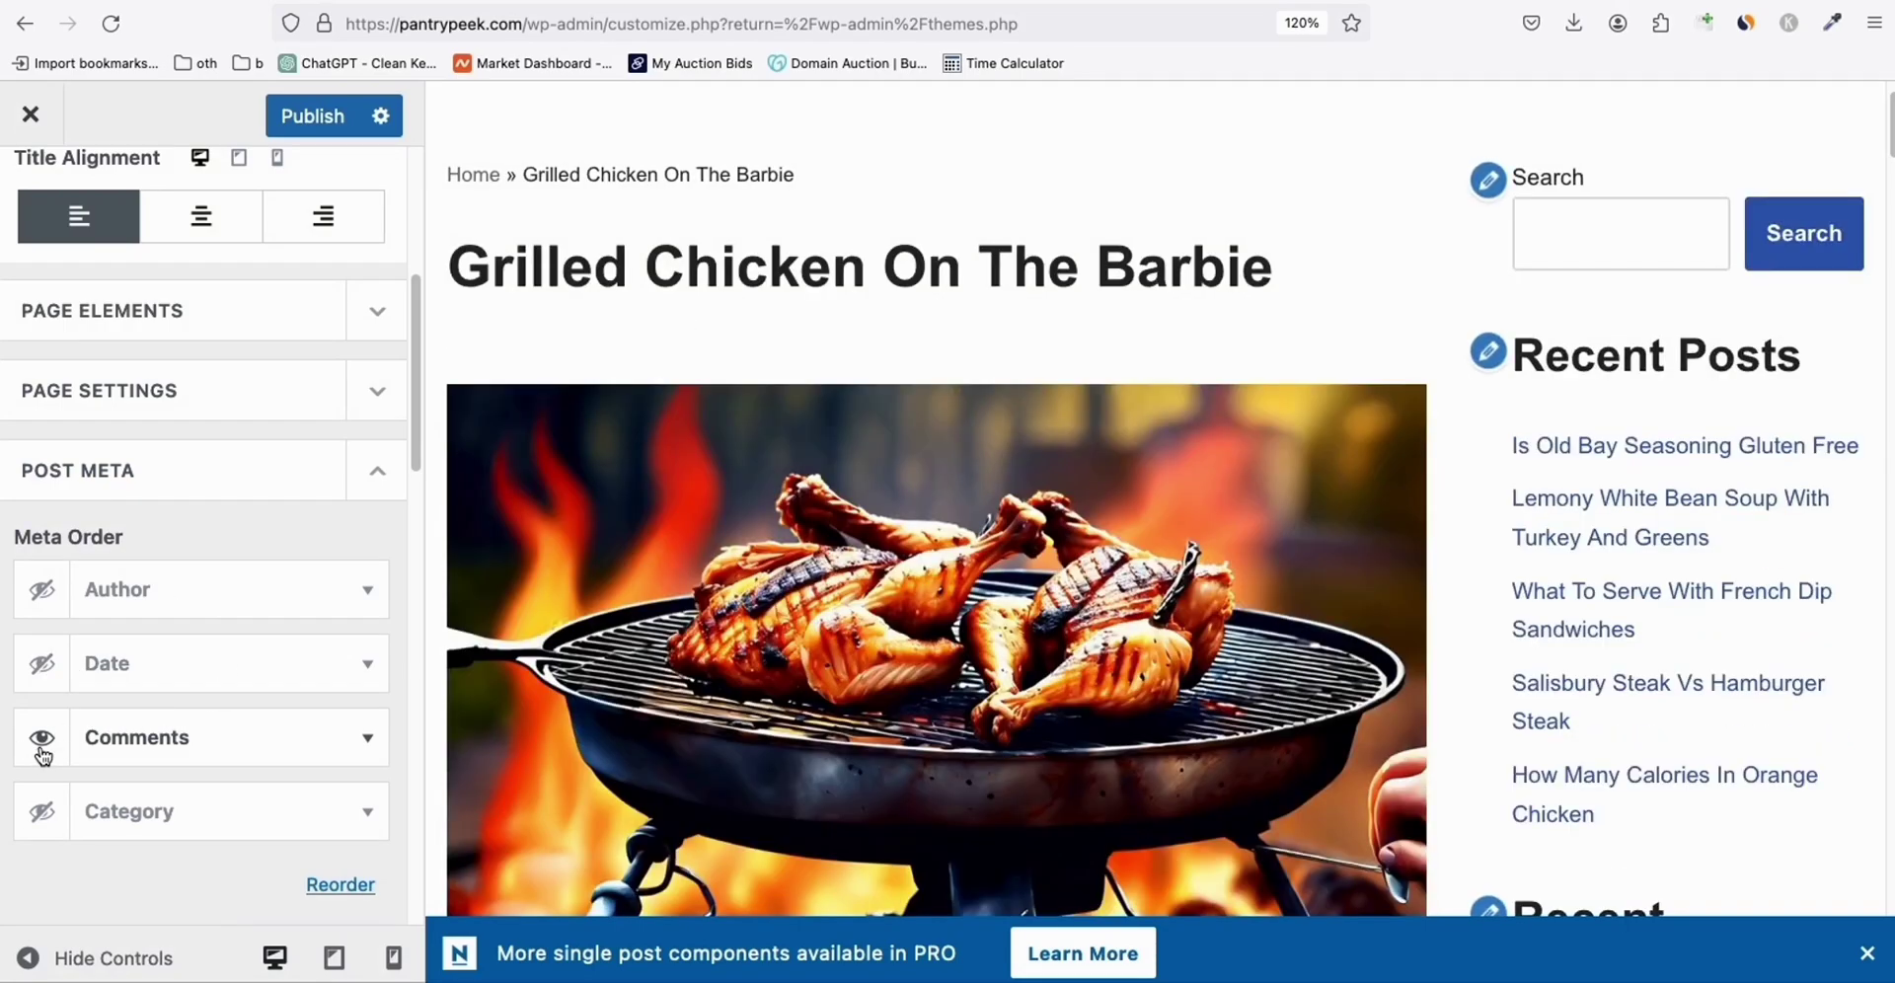
click(42, 738)
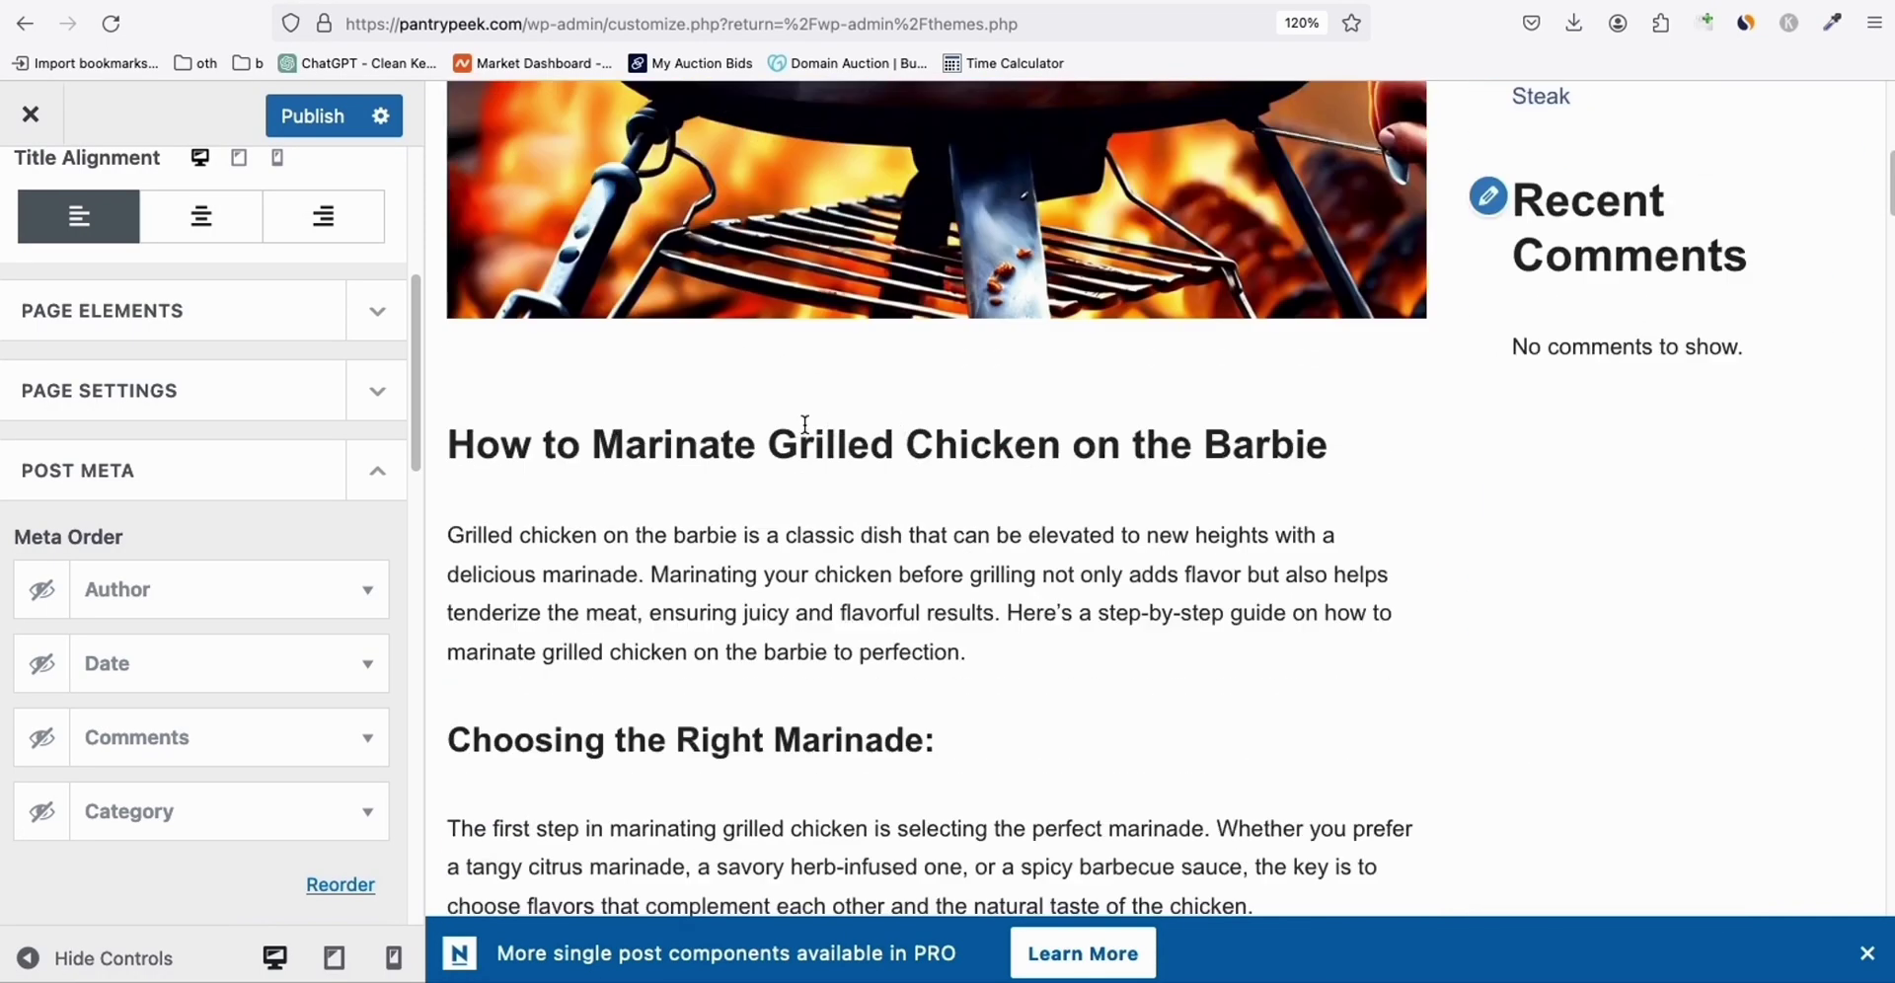
scroll(117, 260, up, 5)
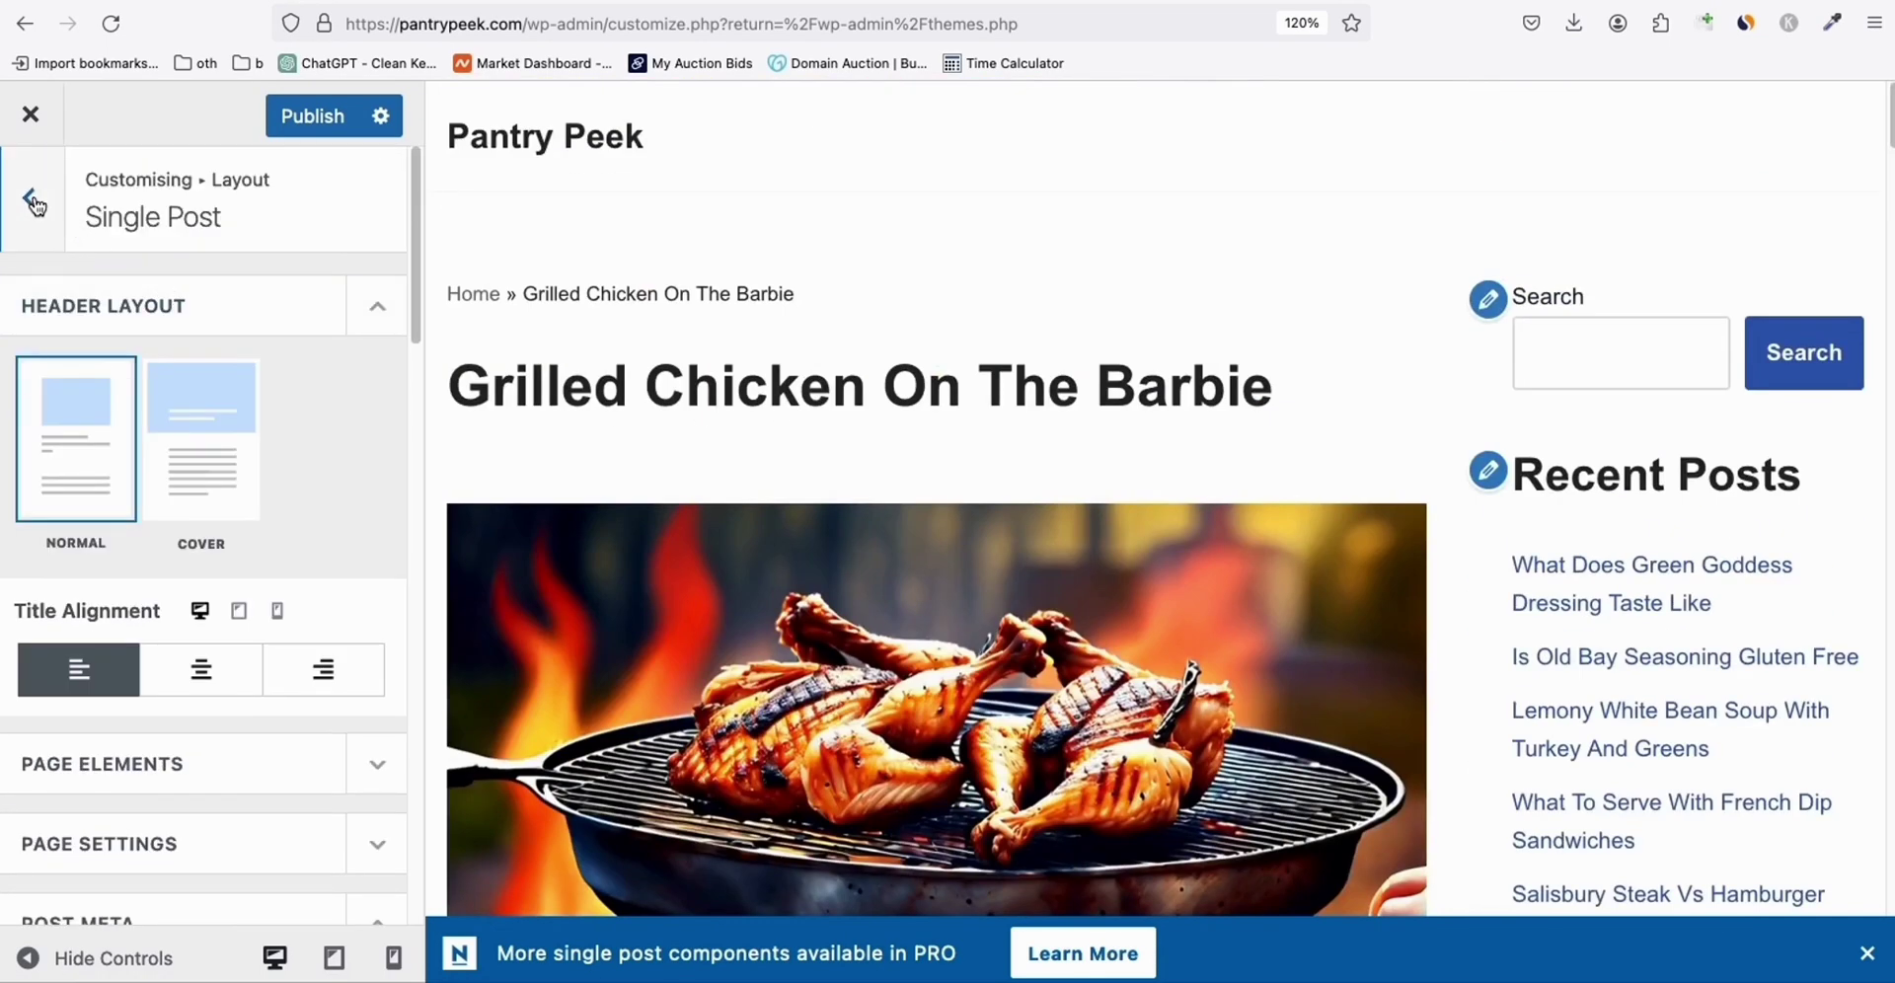
Open the header's Logo & Site Identity settings and upload logo.png as the site logo.
click(29, 198)
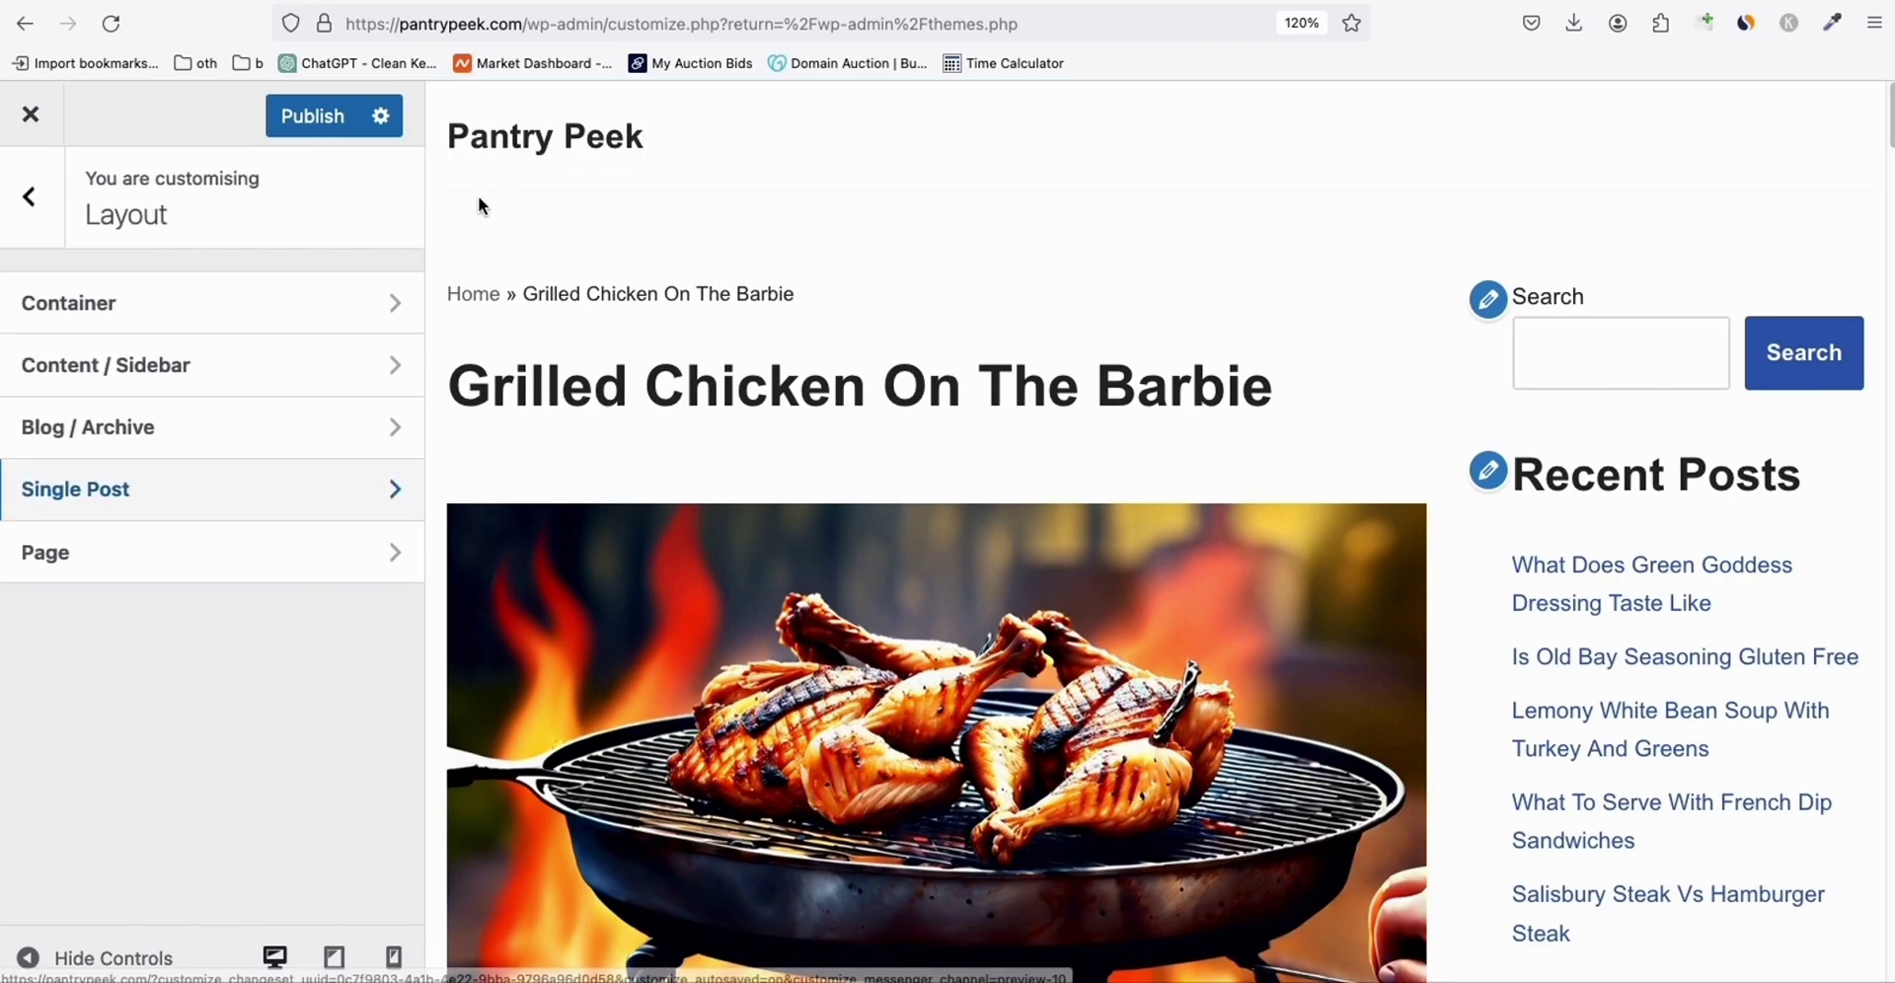
click(489, 142)
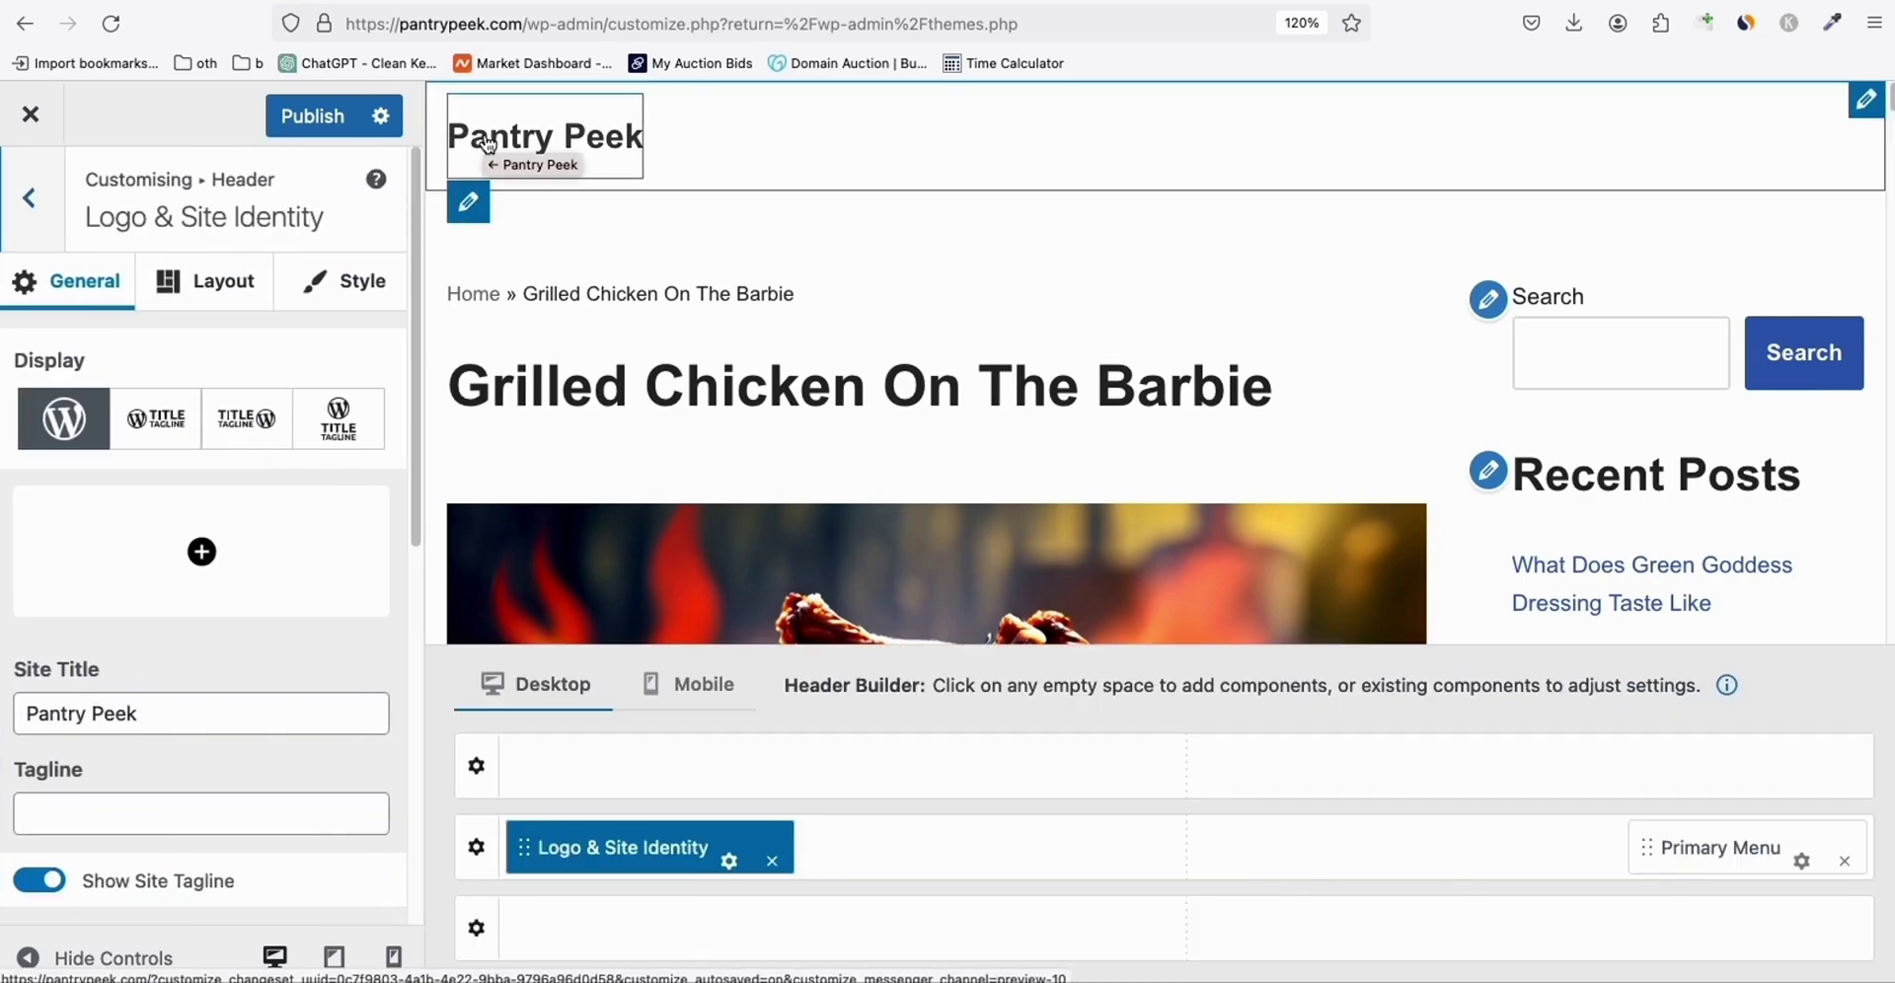
click(232, 525)
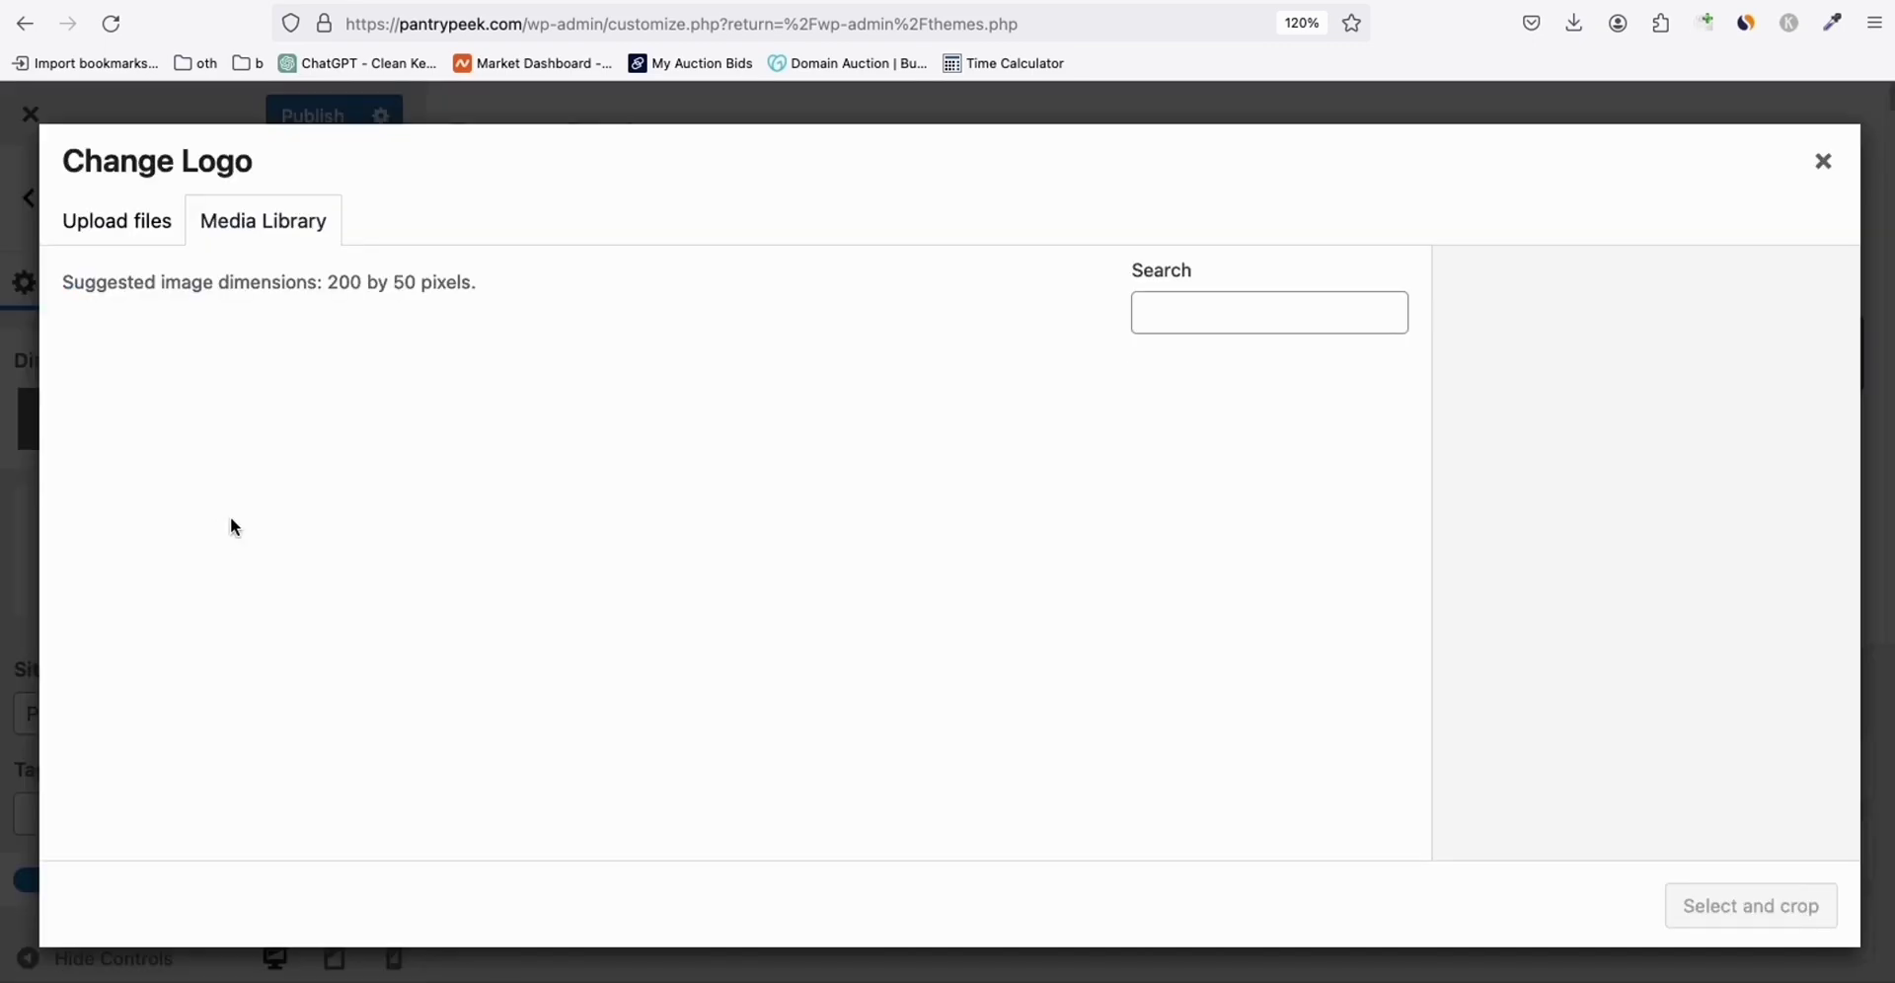
click(140, 229)
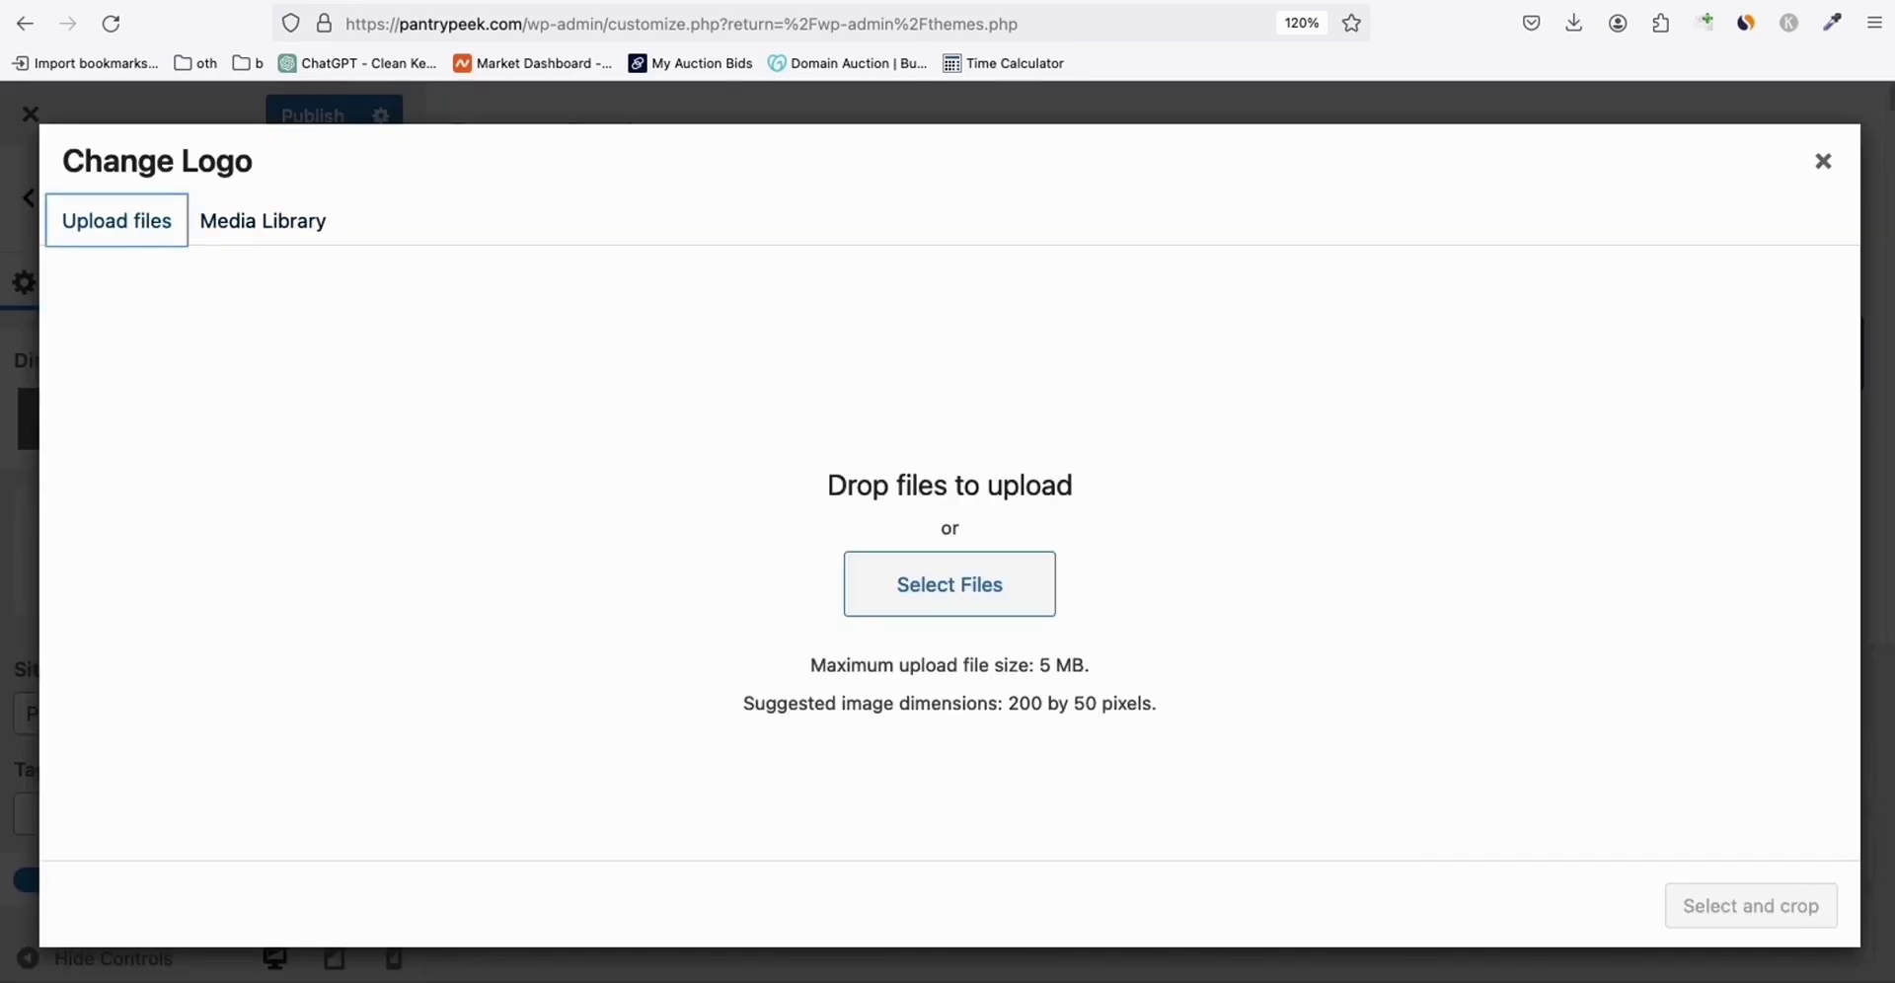
drag(743, 538, 851, 571)
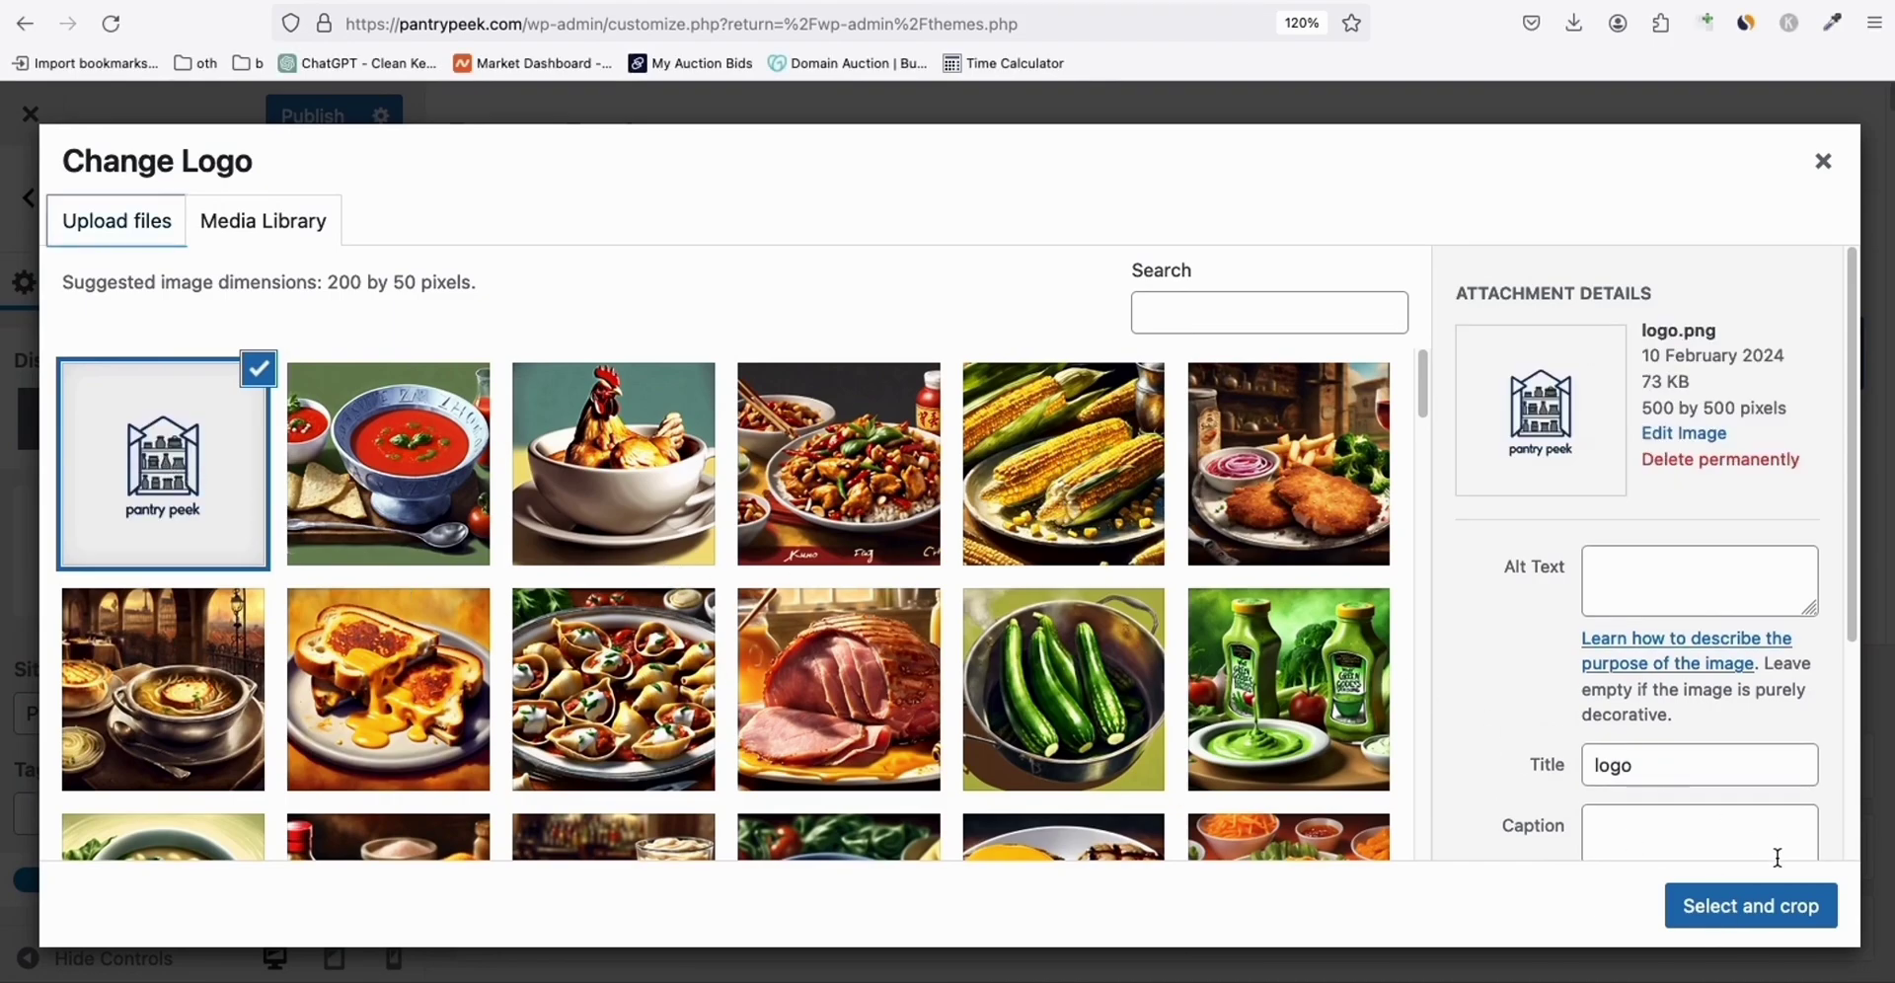
Crop the logo tightly around the pantry cabinet drawing, leaving out the "pantry peek" lettering below it.
click(1767, 905)
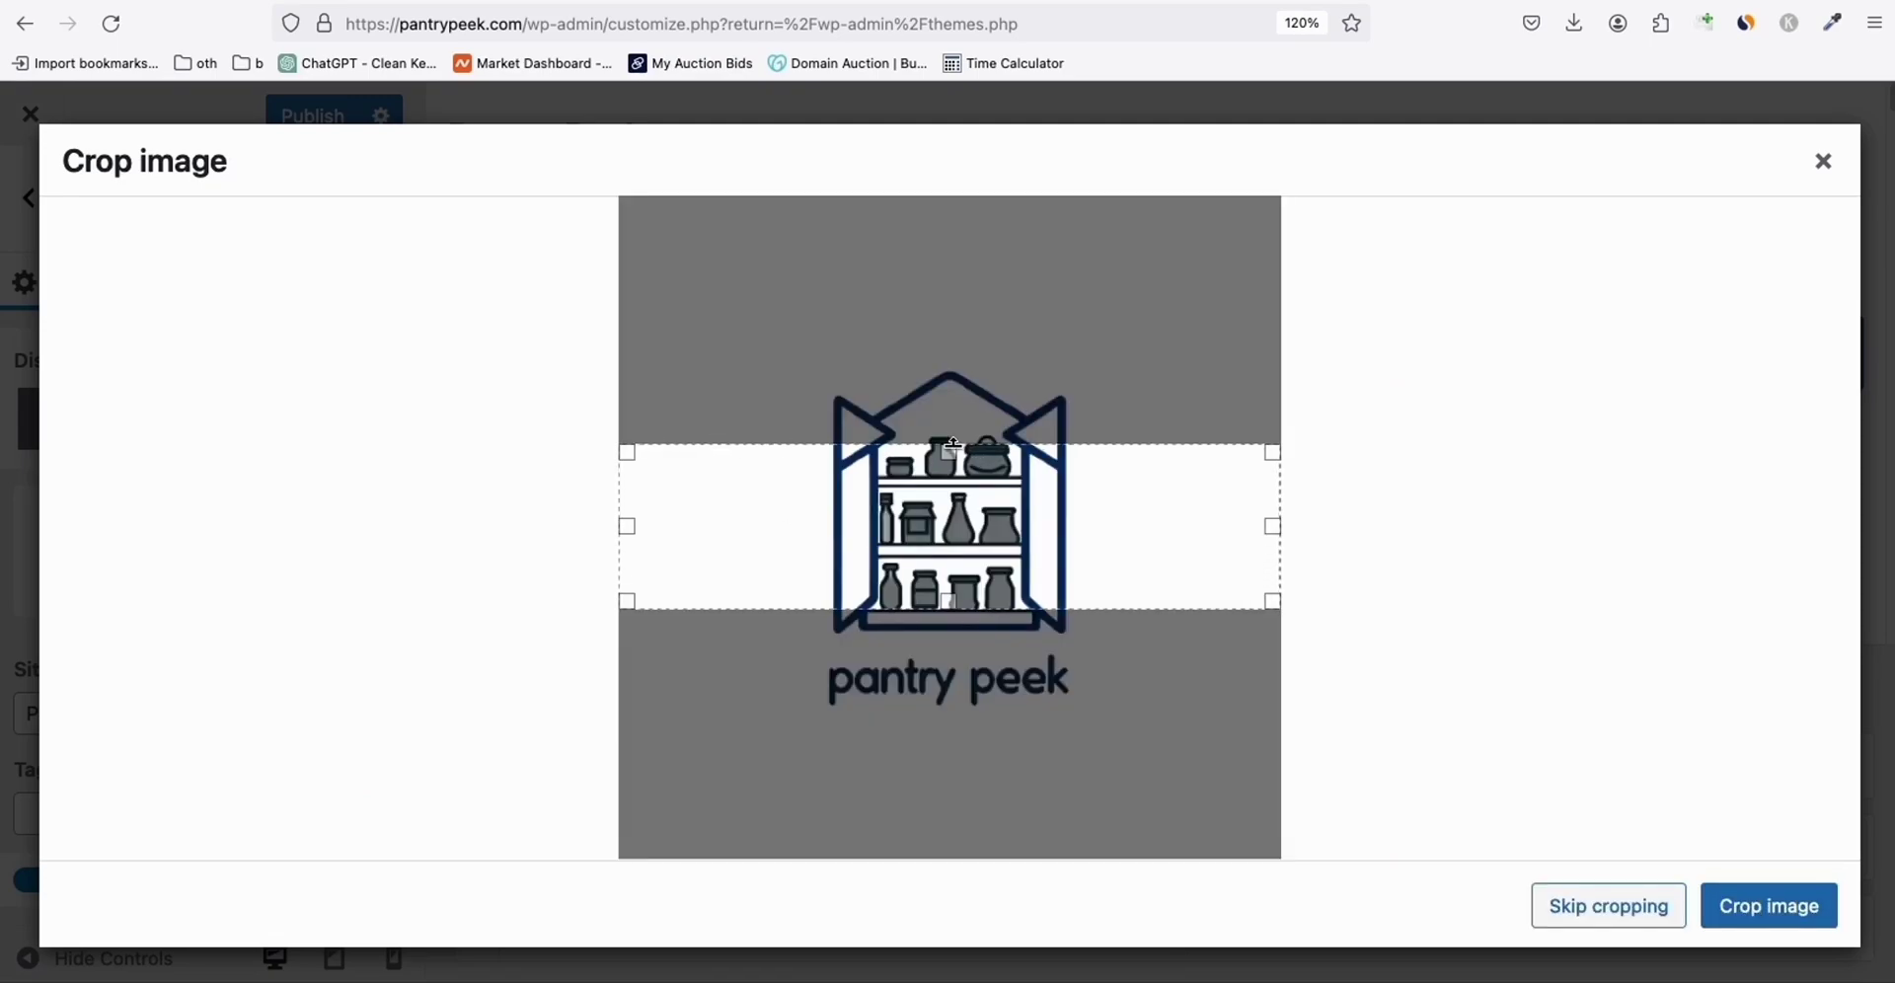
drag(951, 453, 951, 359)
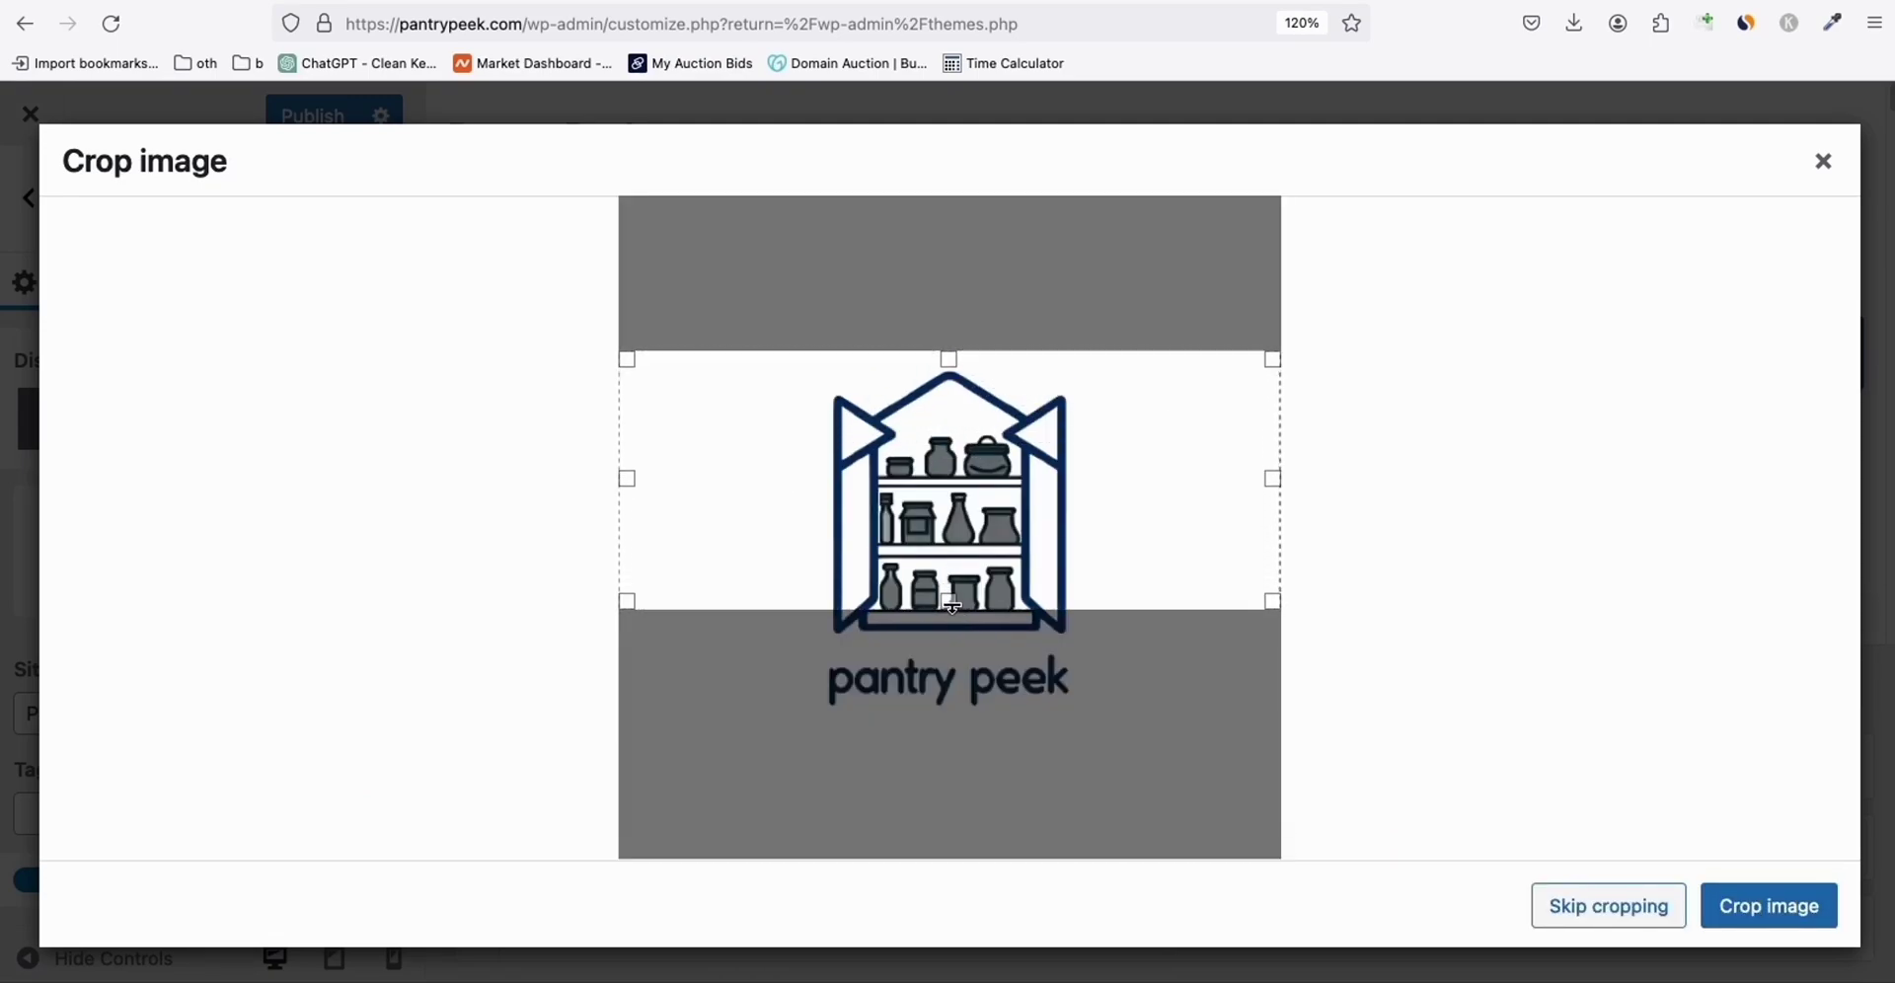
drag(951, 614, 951, 650)
drag(1273, 499, 1092, 500)
drag(628, 497, 821, 498)
click(1763, 891)
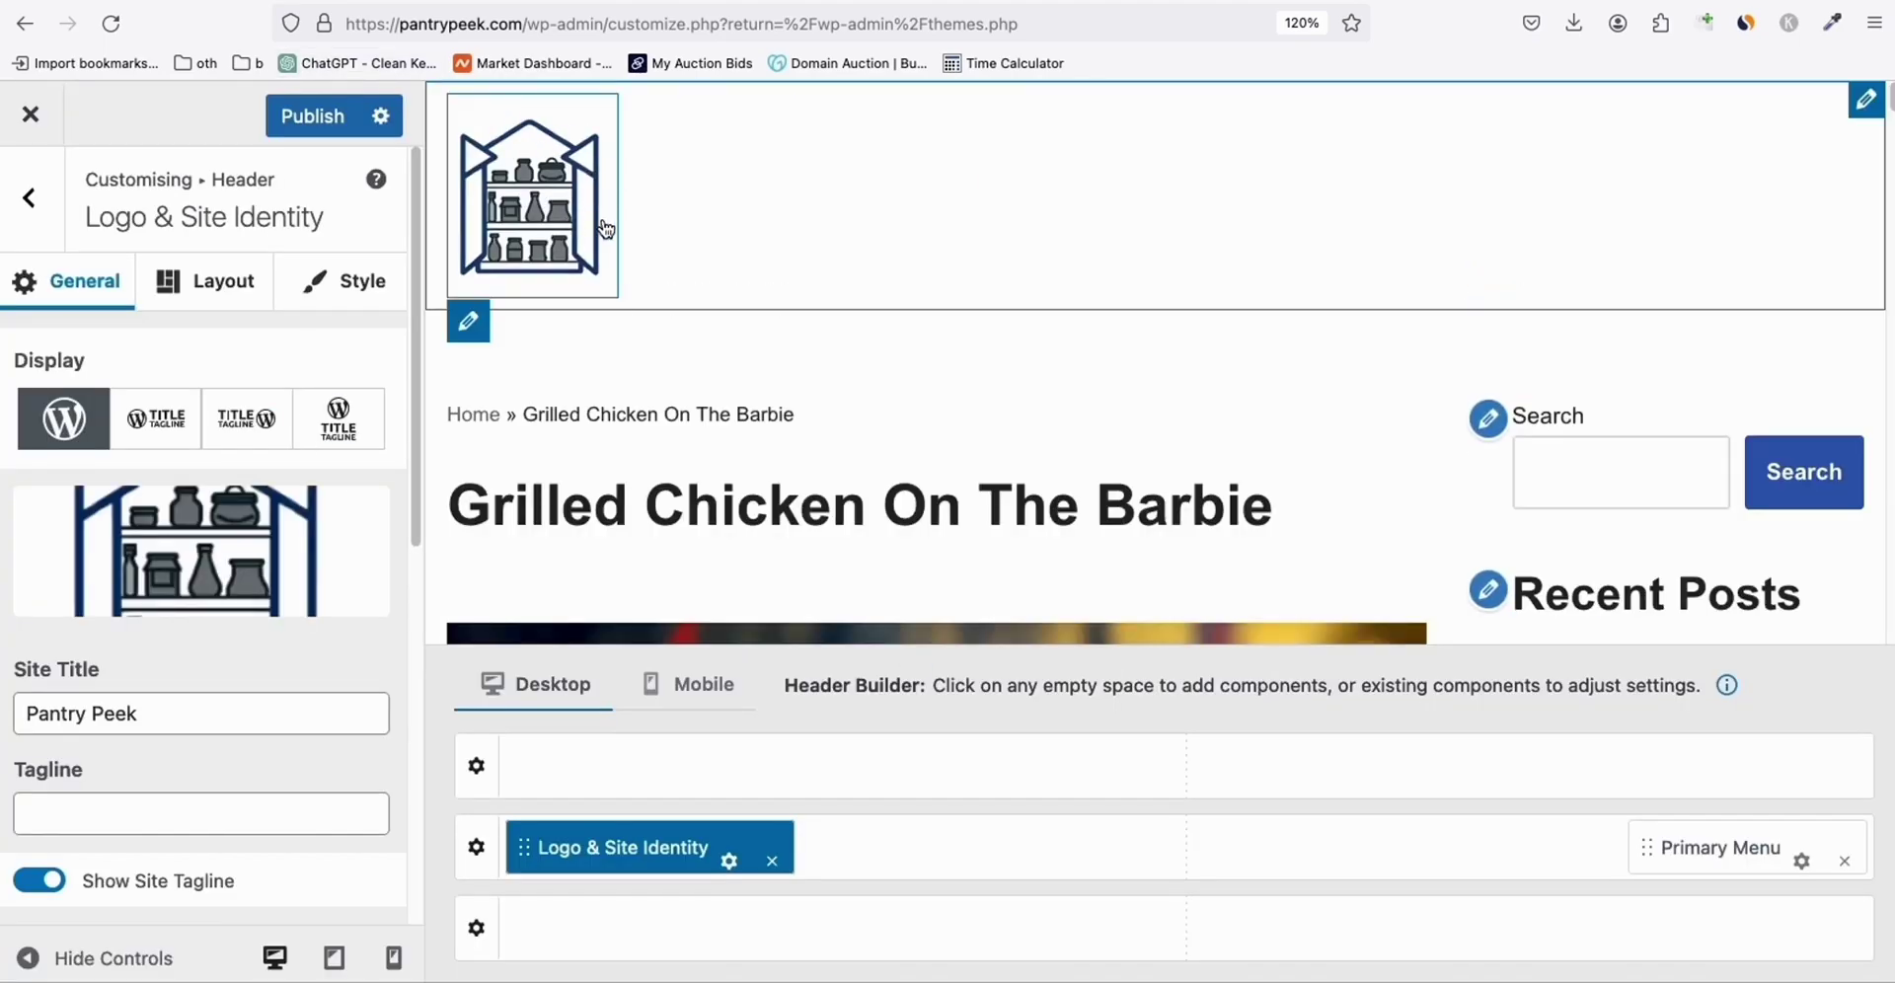
Set the header display to logo followed by the site title, publish the customisation and close the customiser.
click(148, 430)
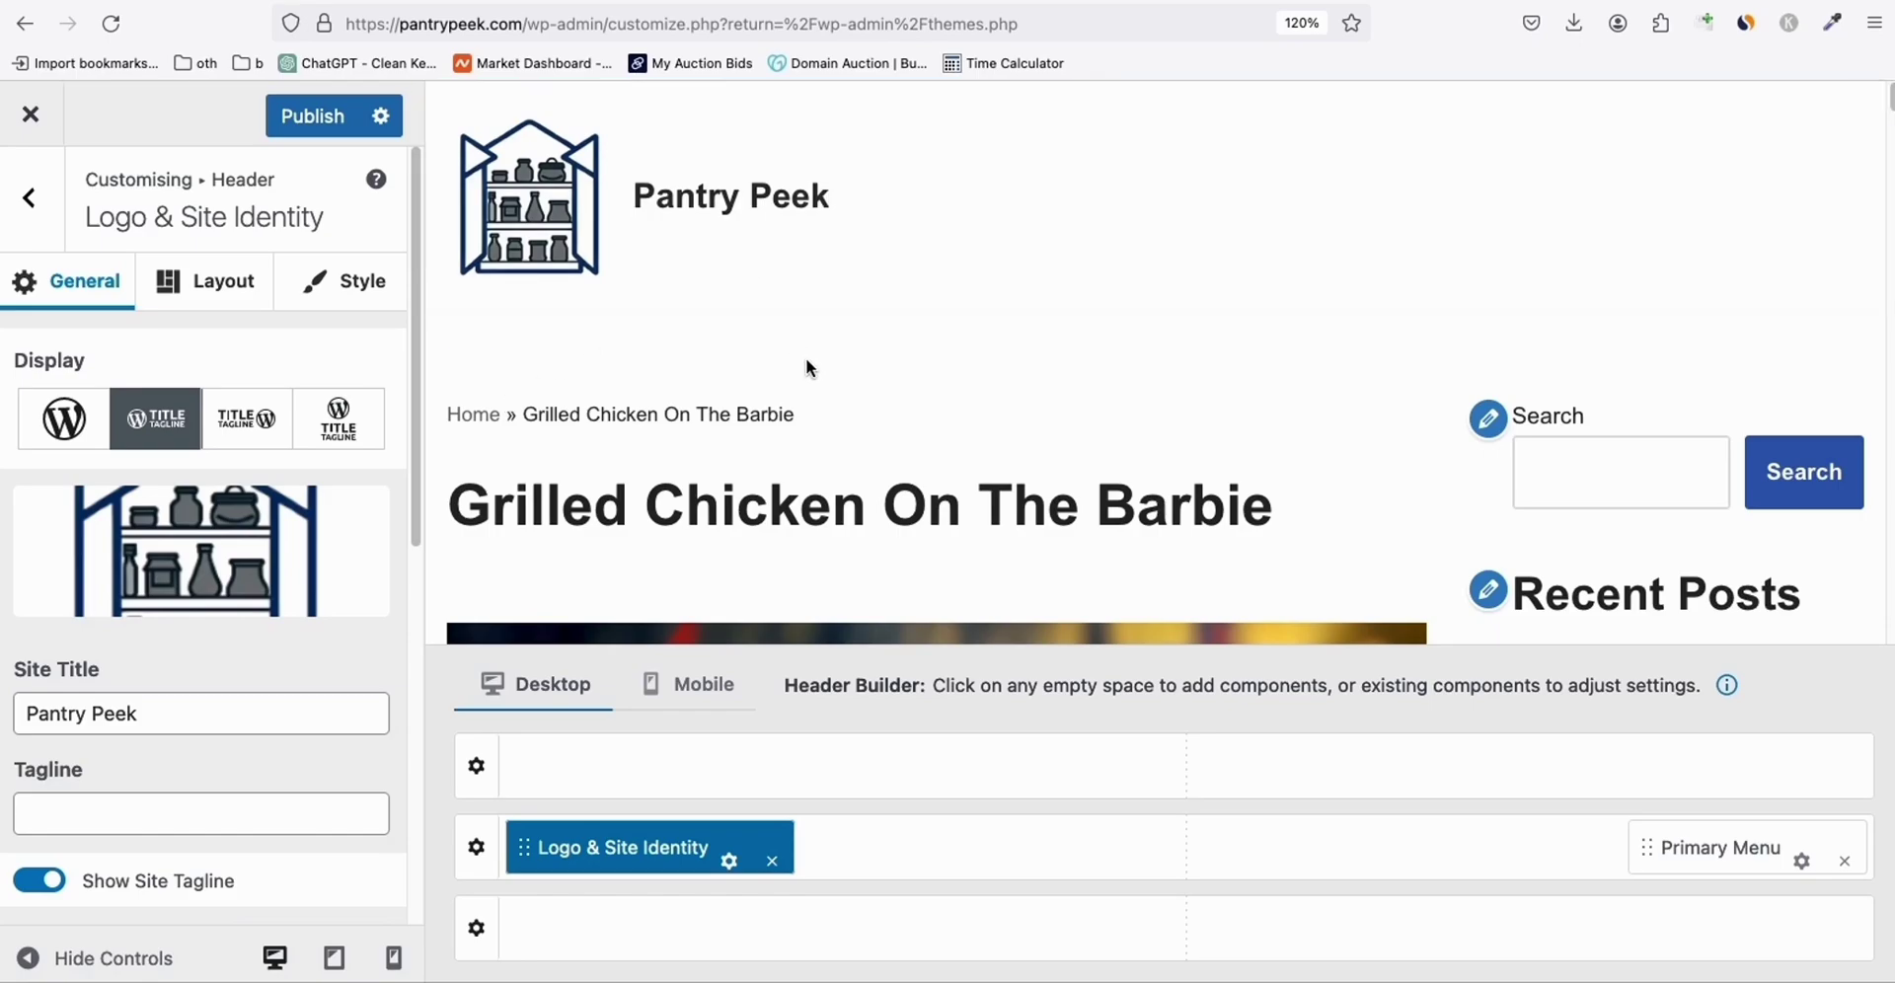
click(316, 125)
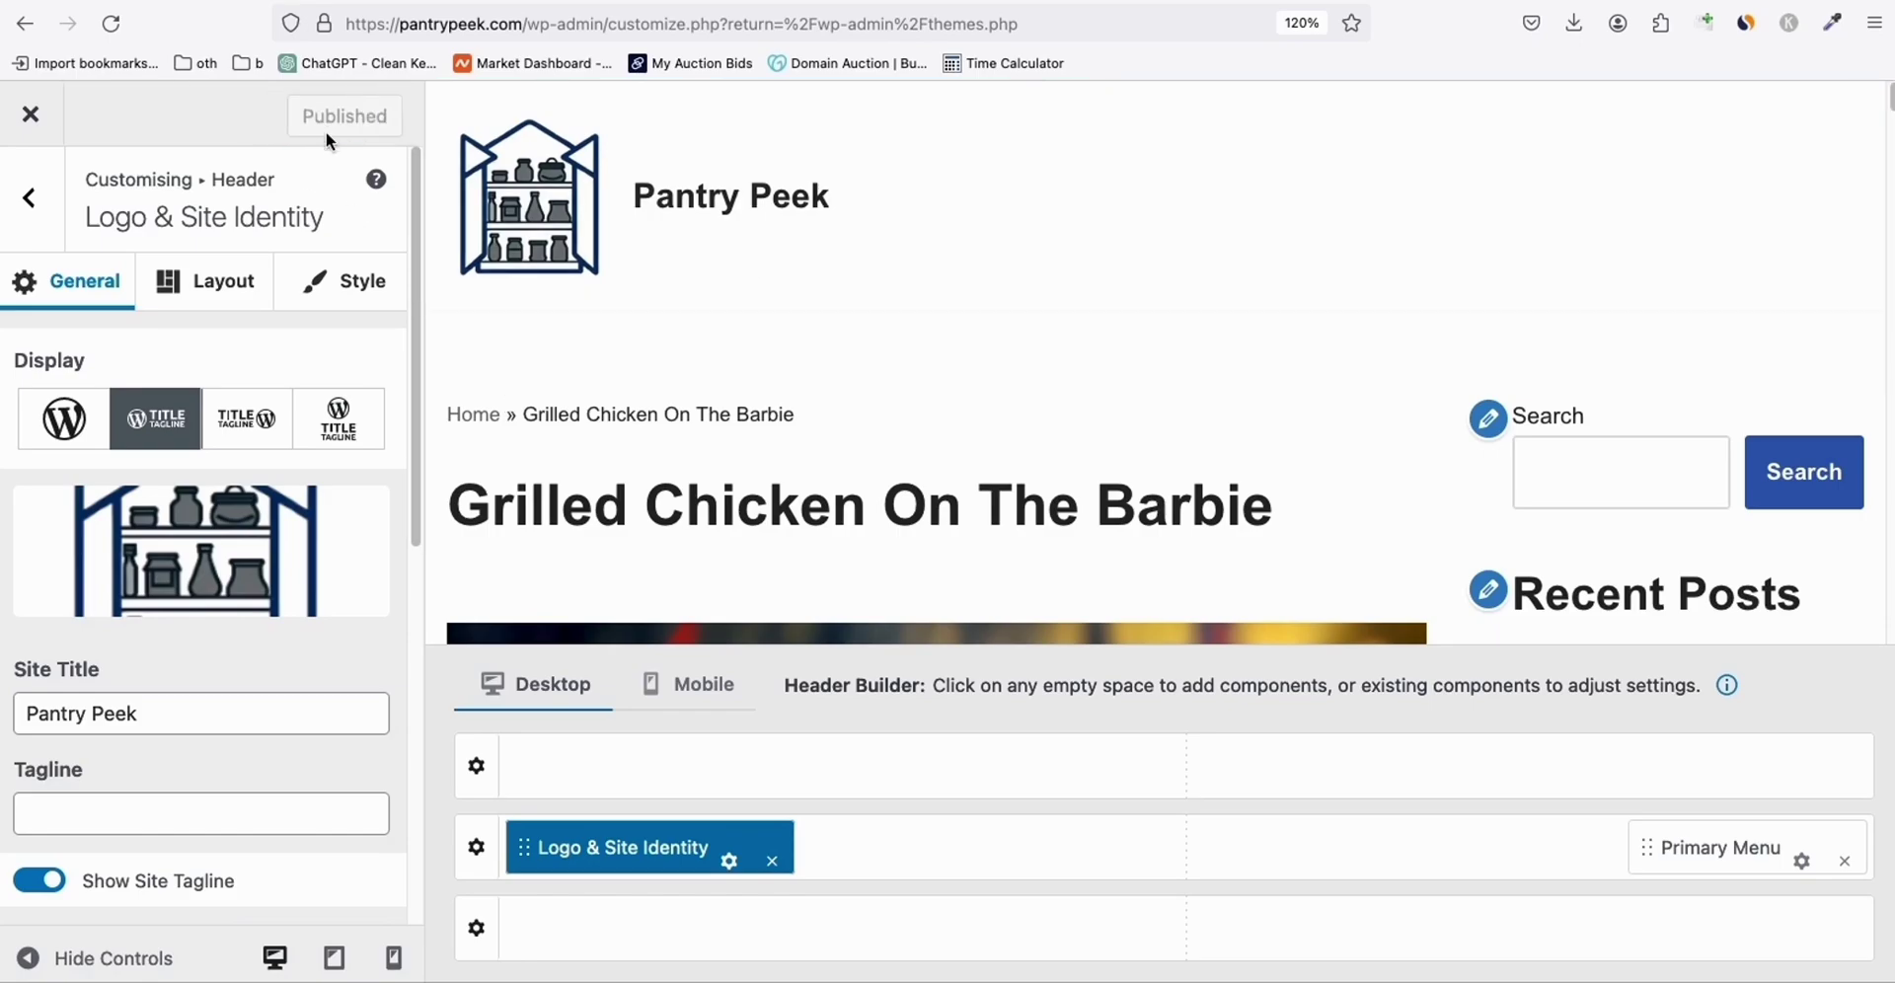
click(30, 114)
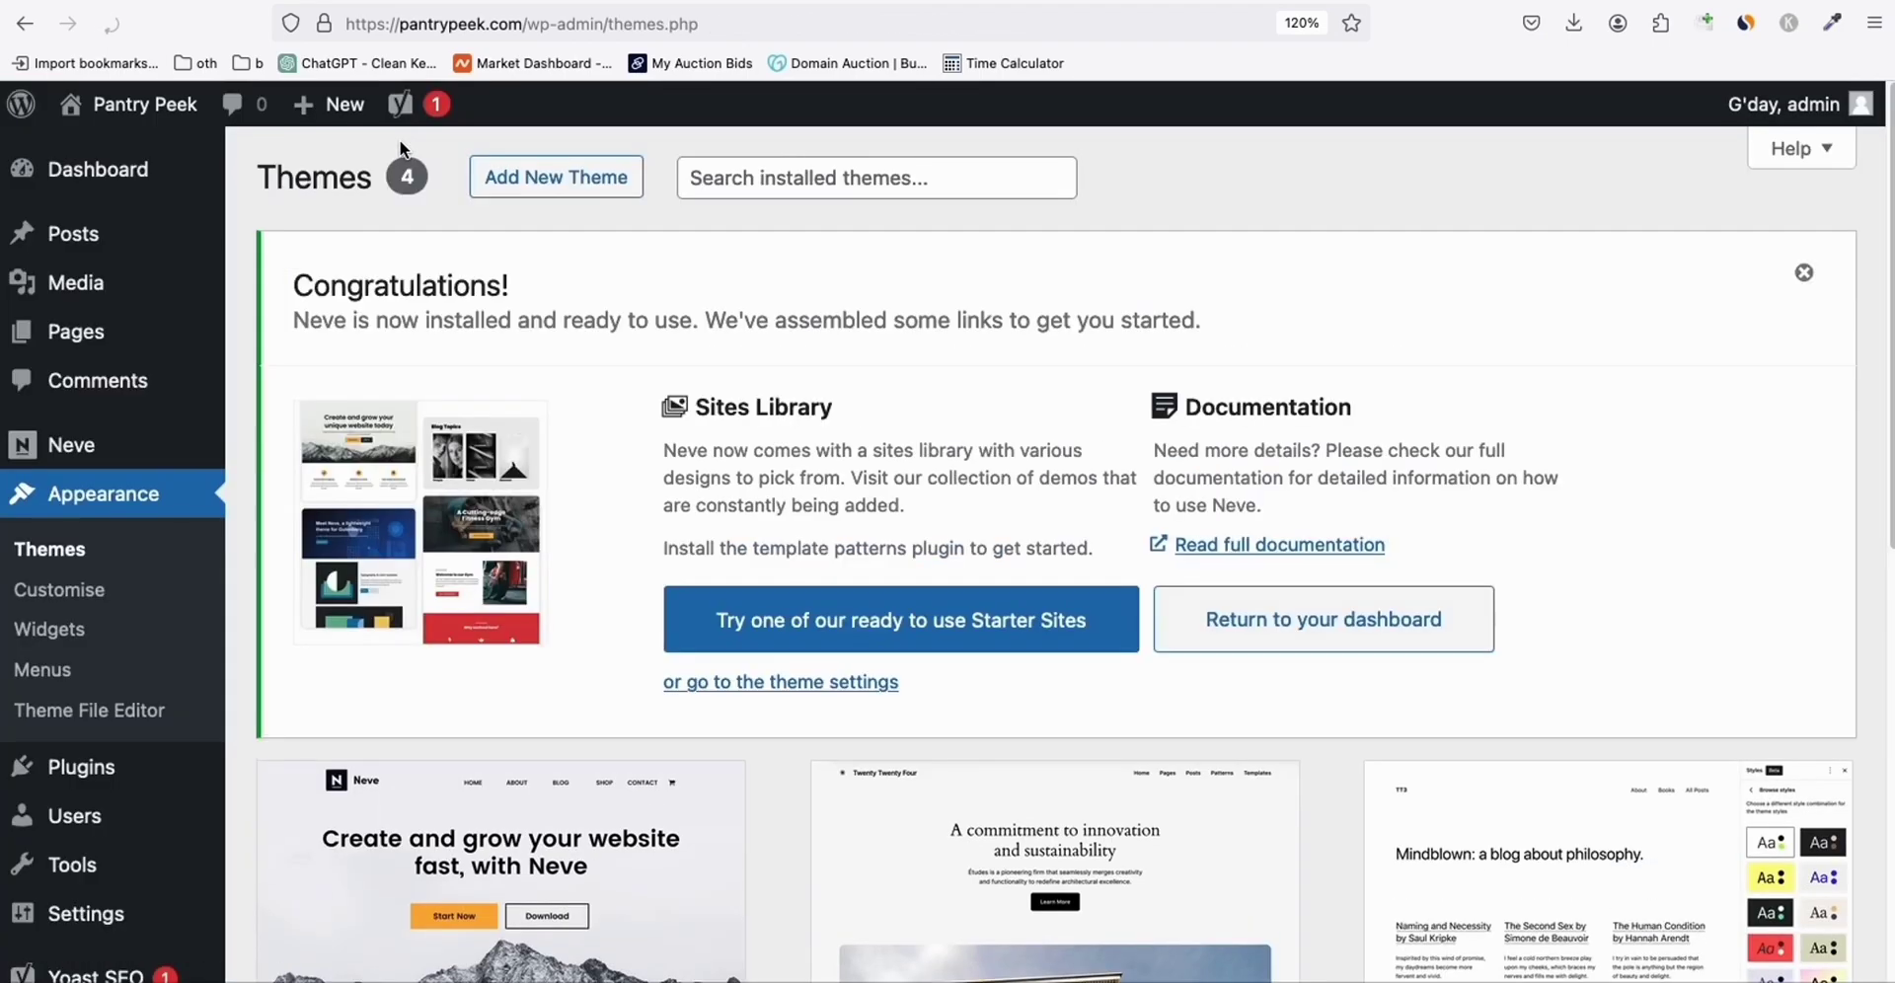
Check the list of all posts, then visit the live site and look through the homepage's article grid.
click(74, 233)
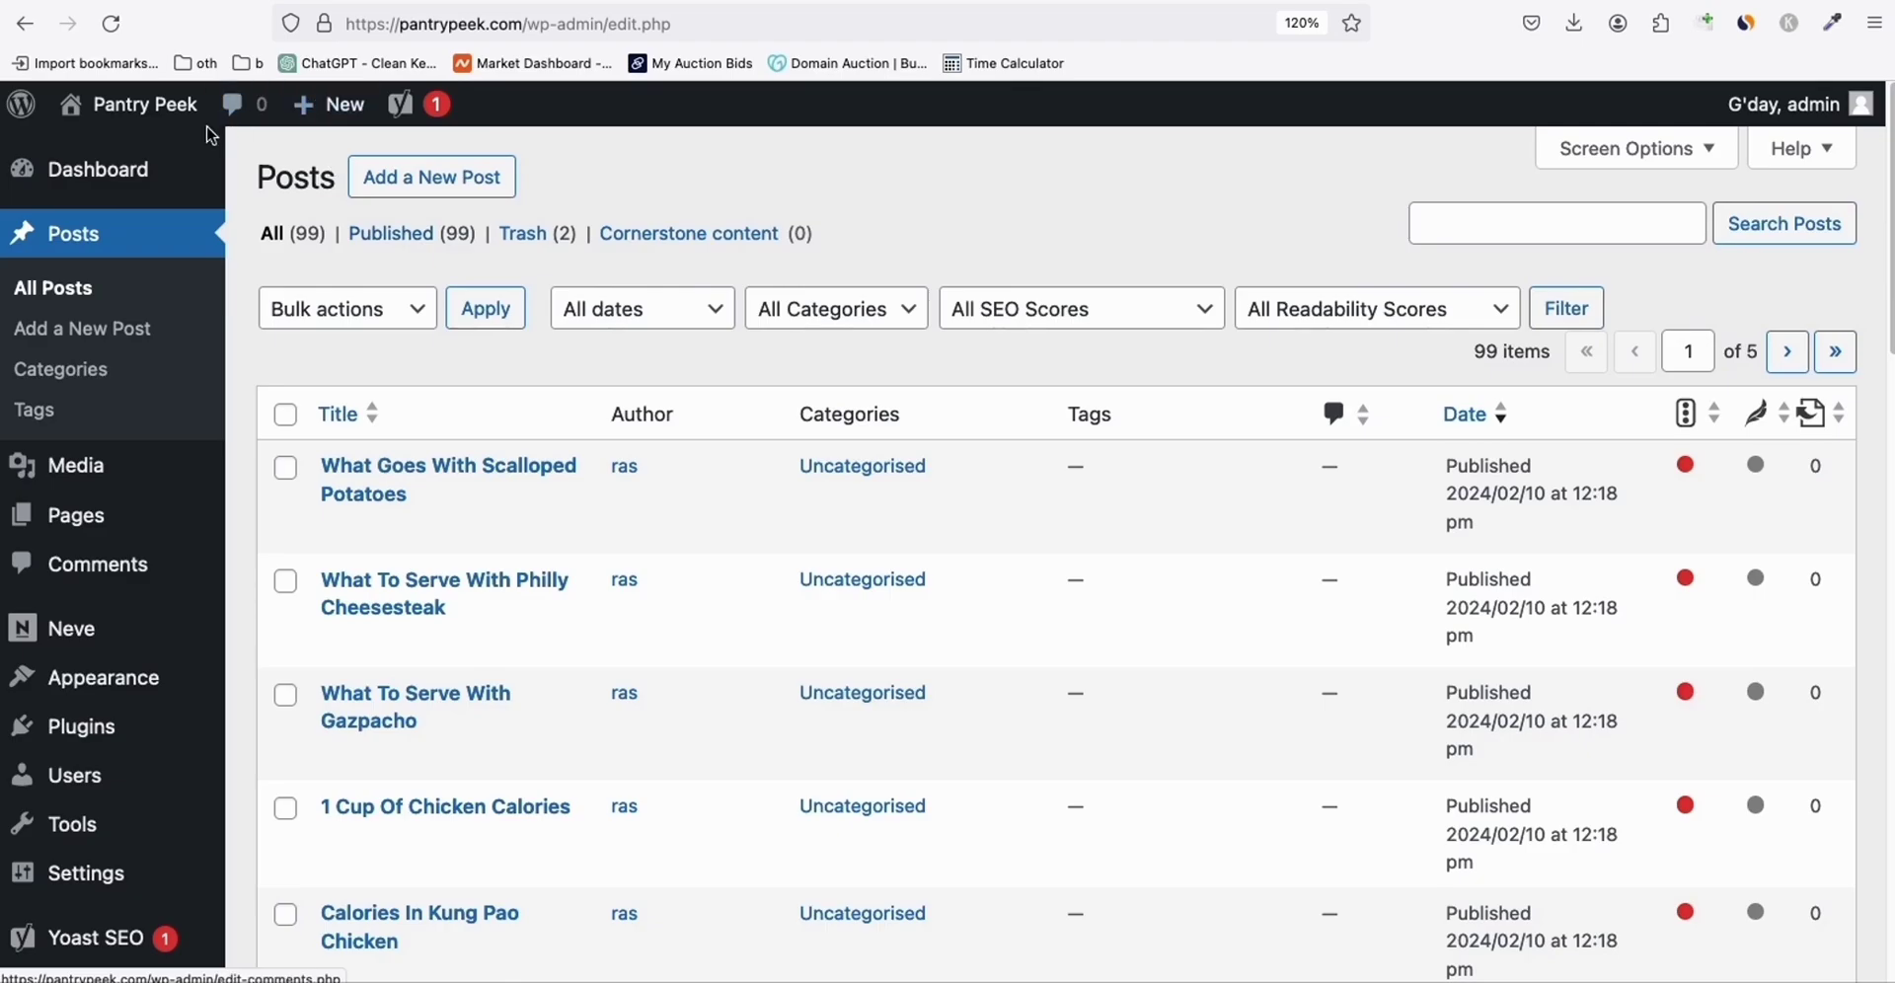
click(148, 155)
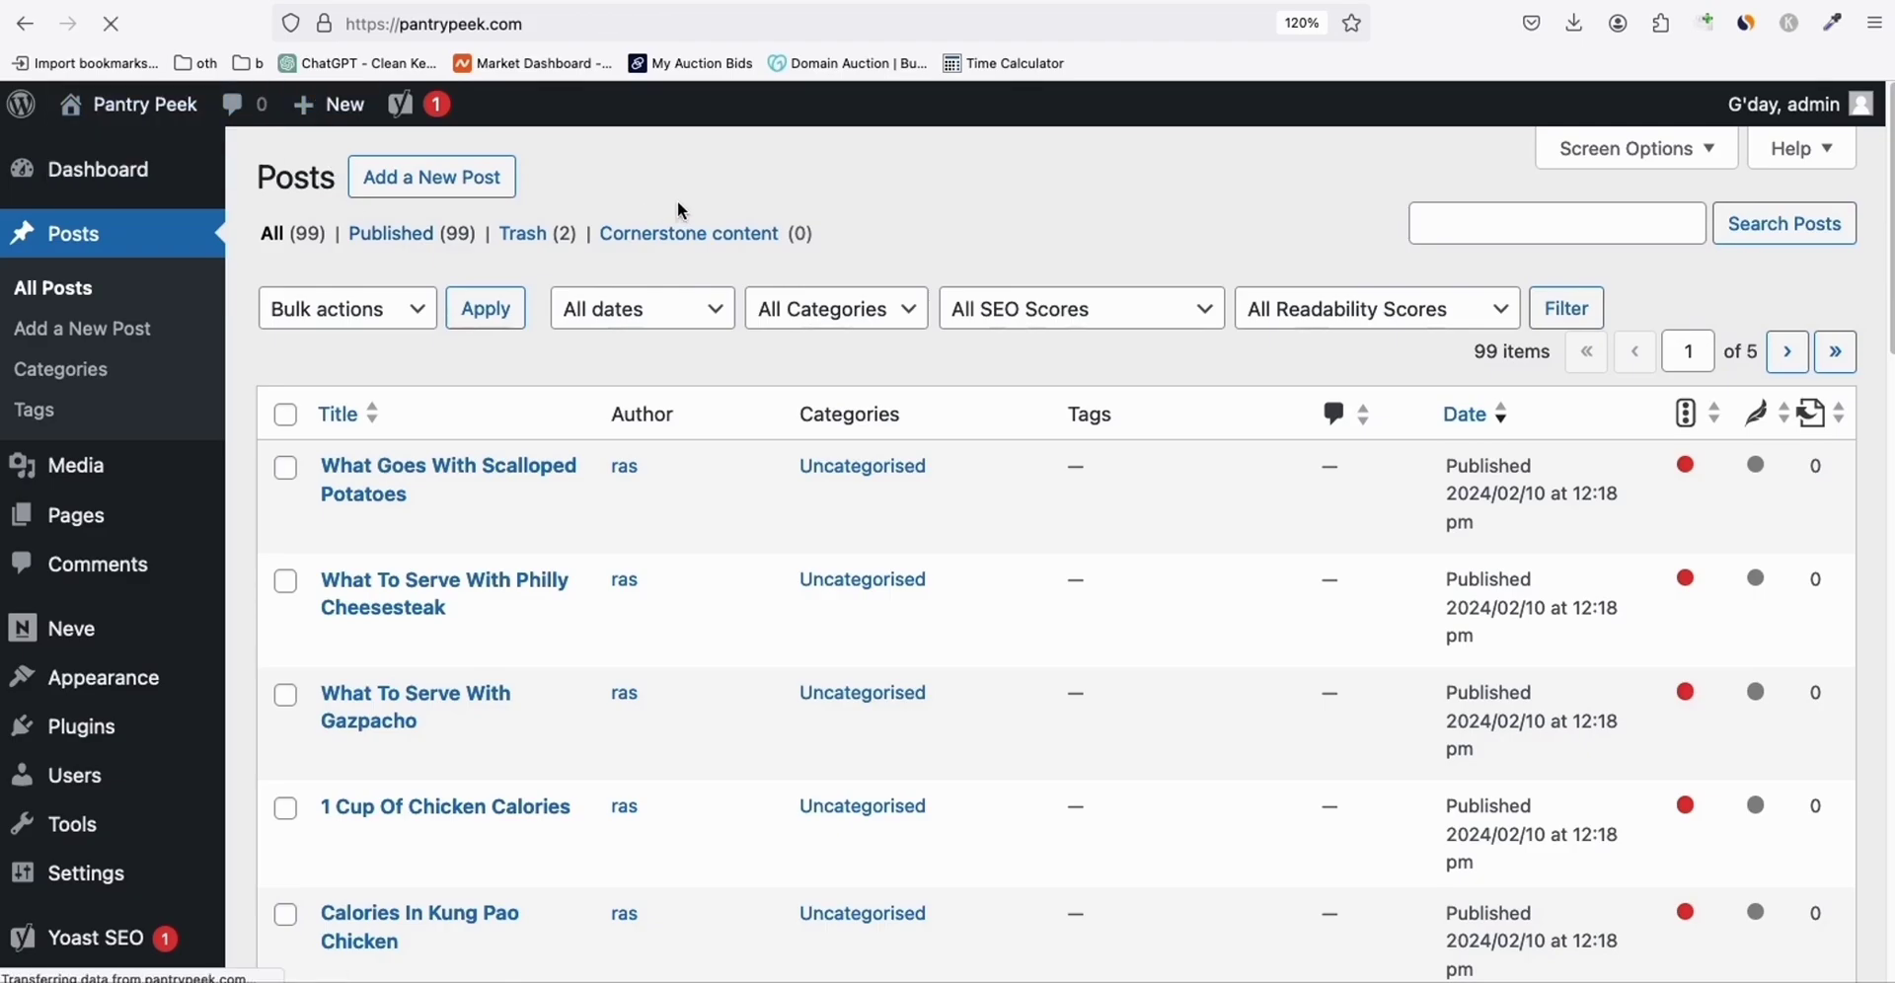
scroll(1266, 305, down, 5)
scroll(1265, 309, down, 2)
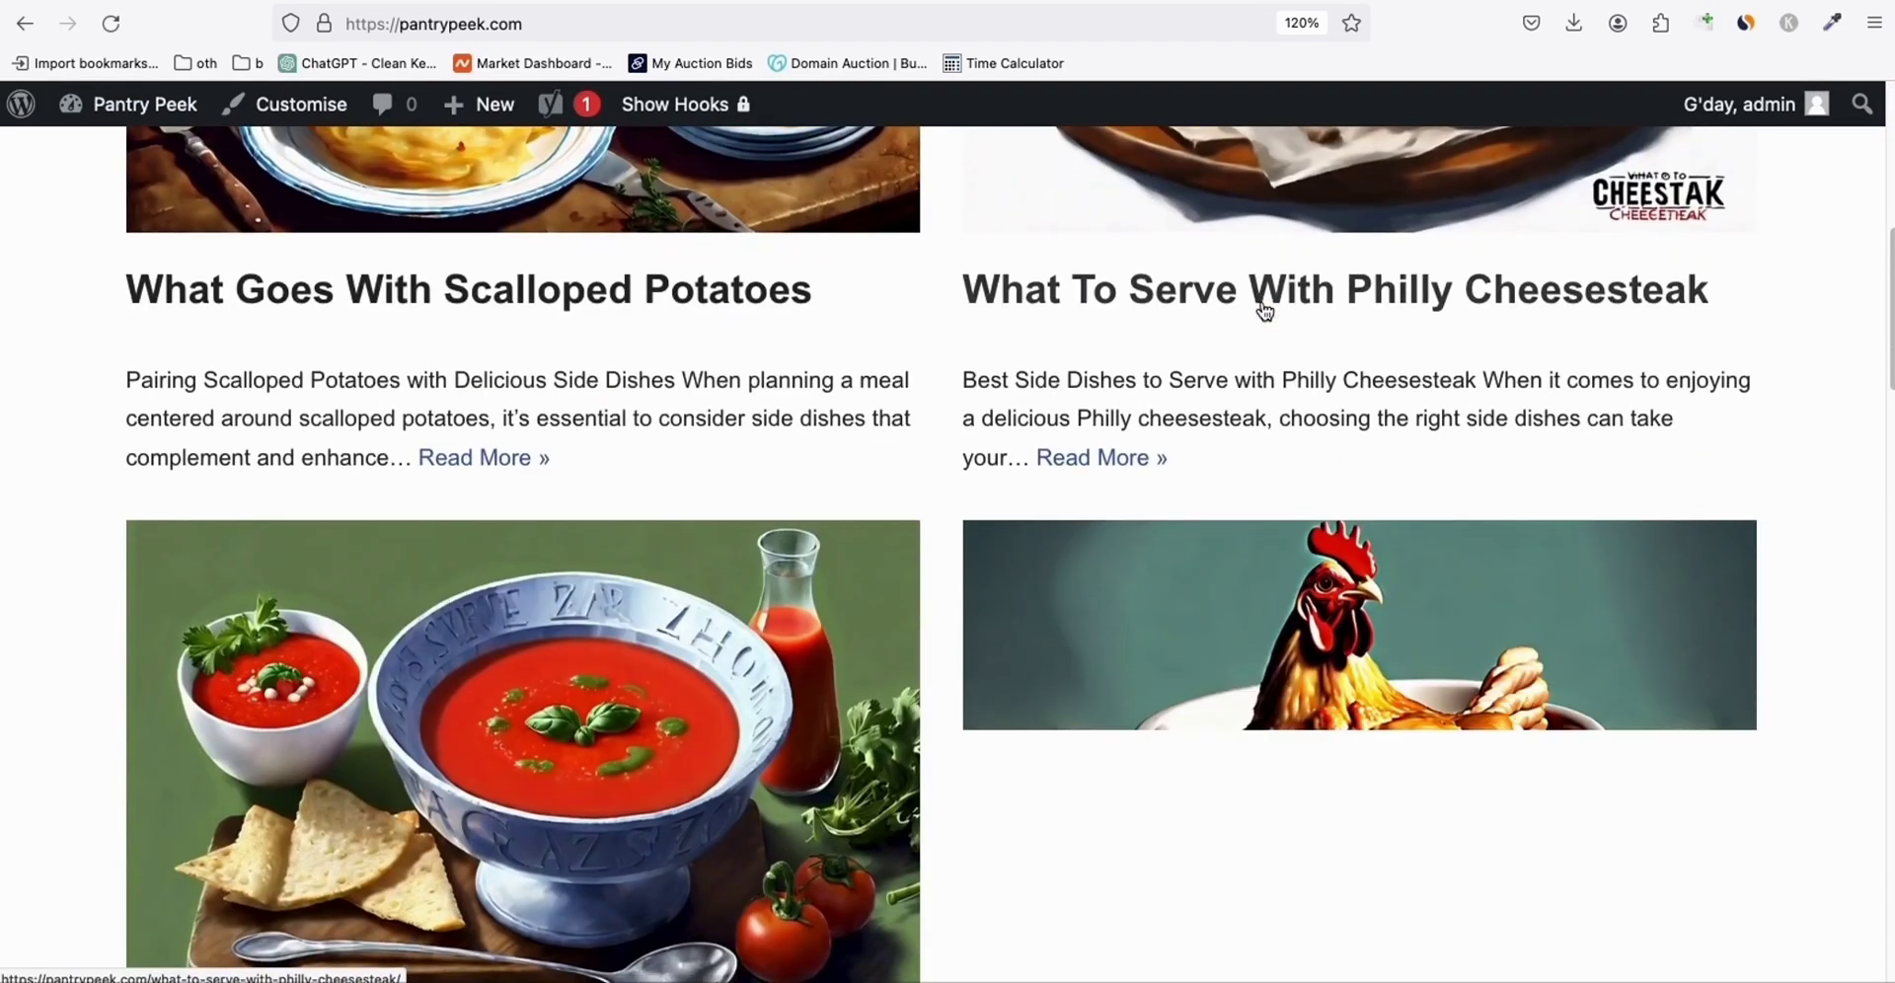
scroll(1265, 309, up, 7)
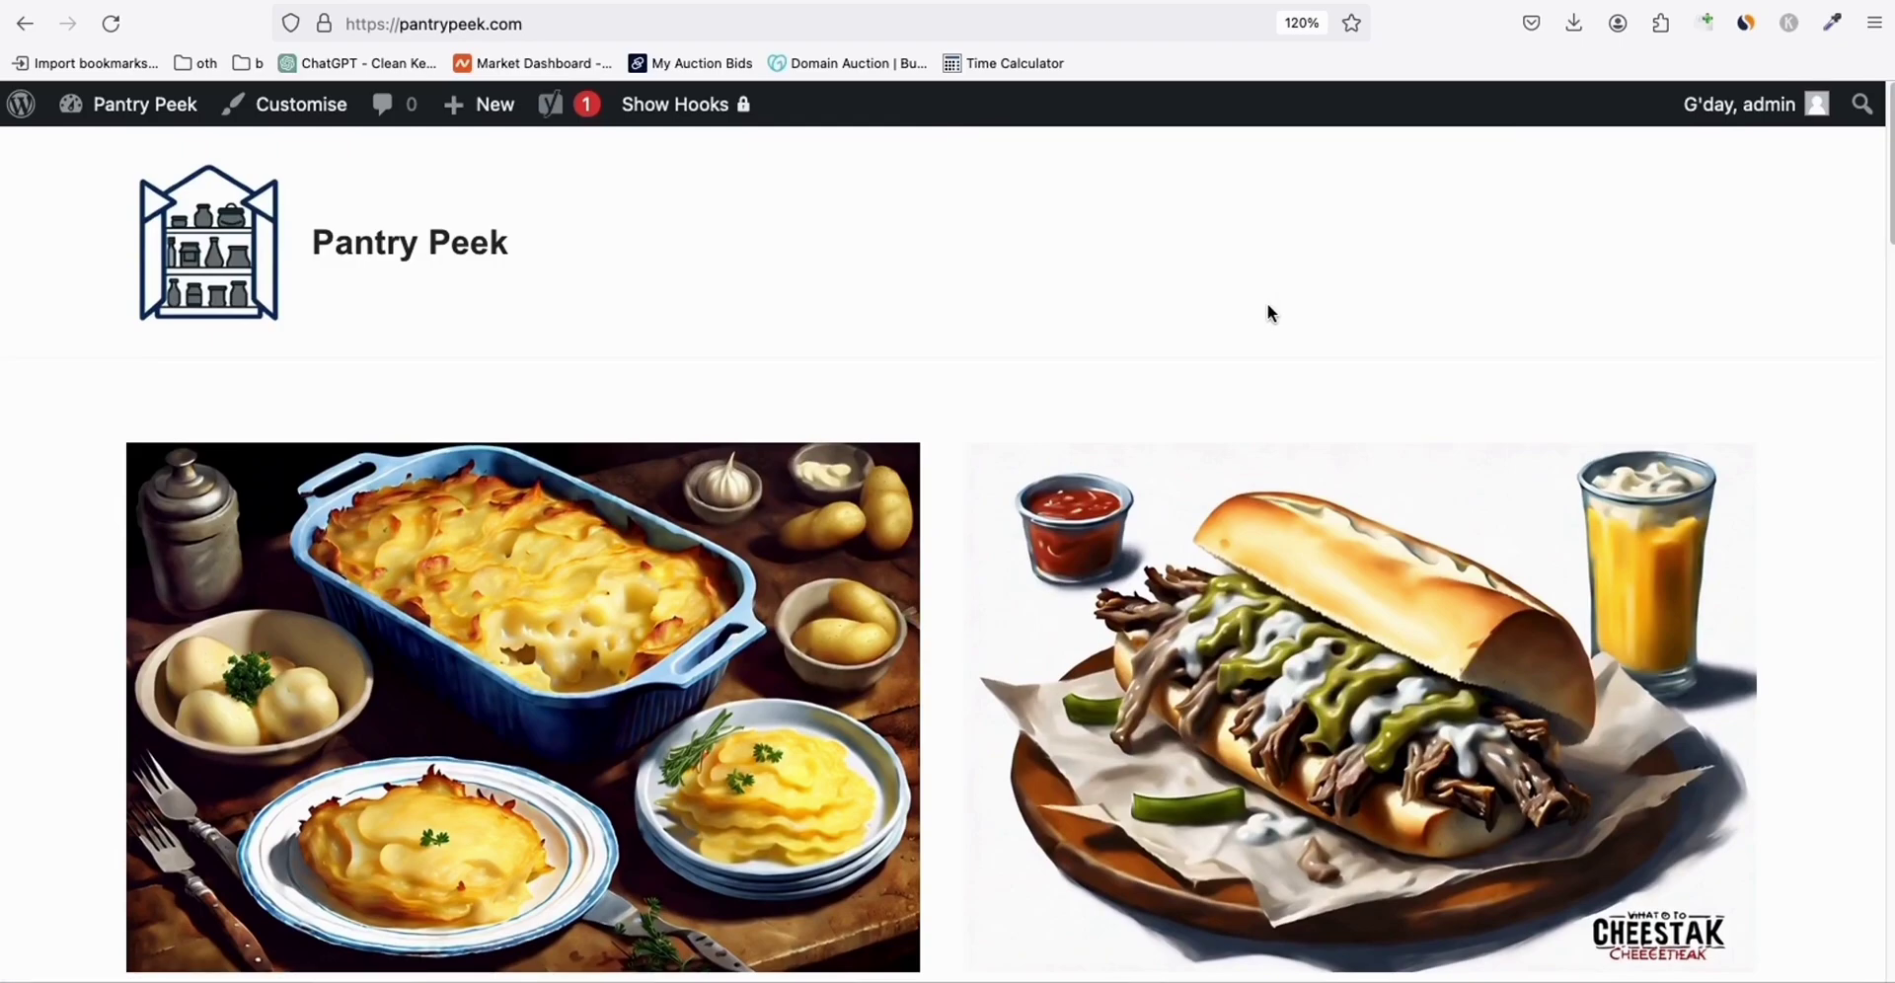
scroll(1266, 302, down, 8)
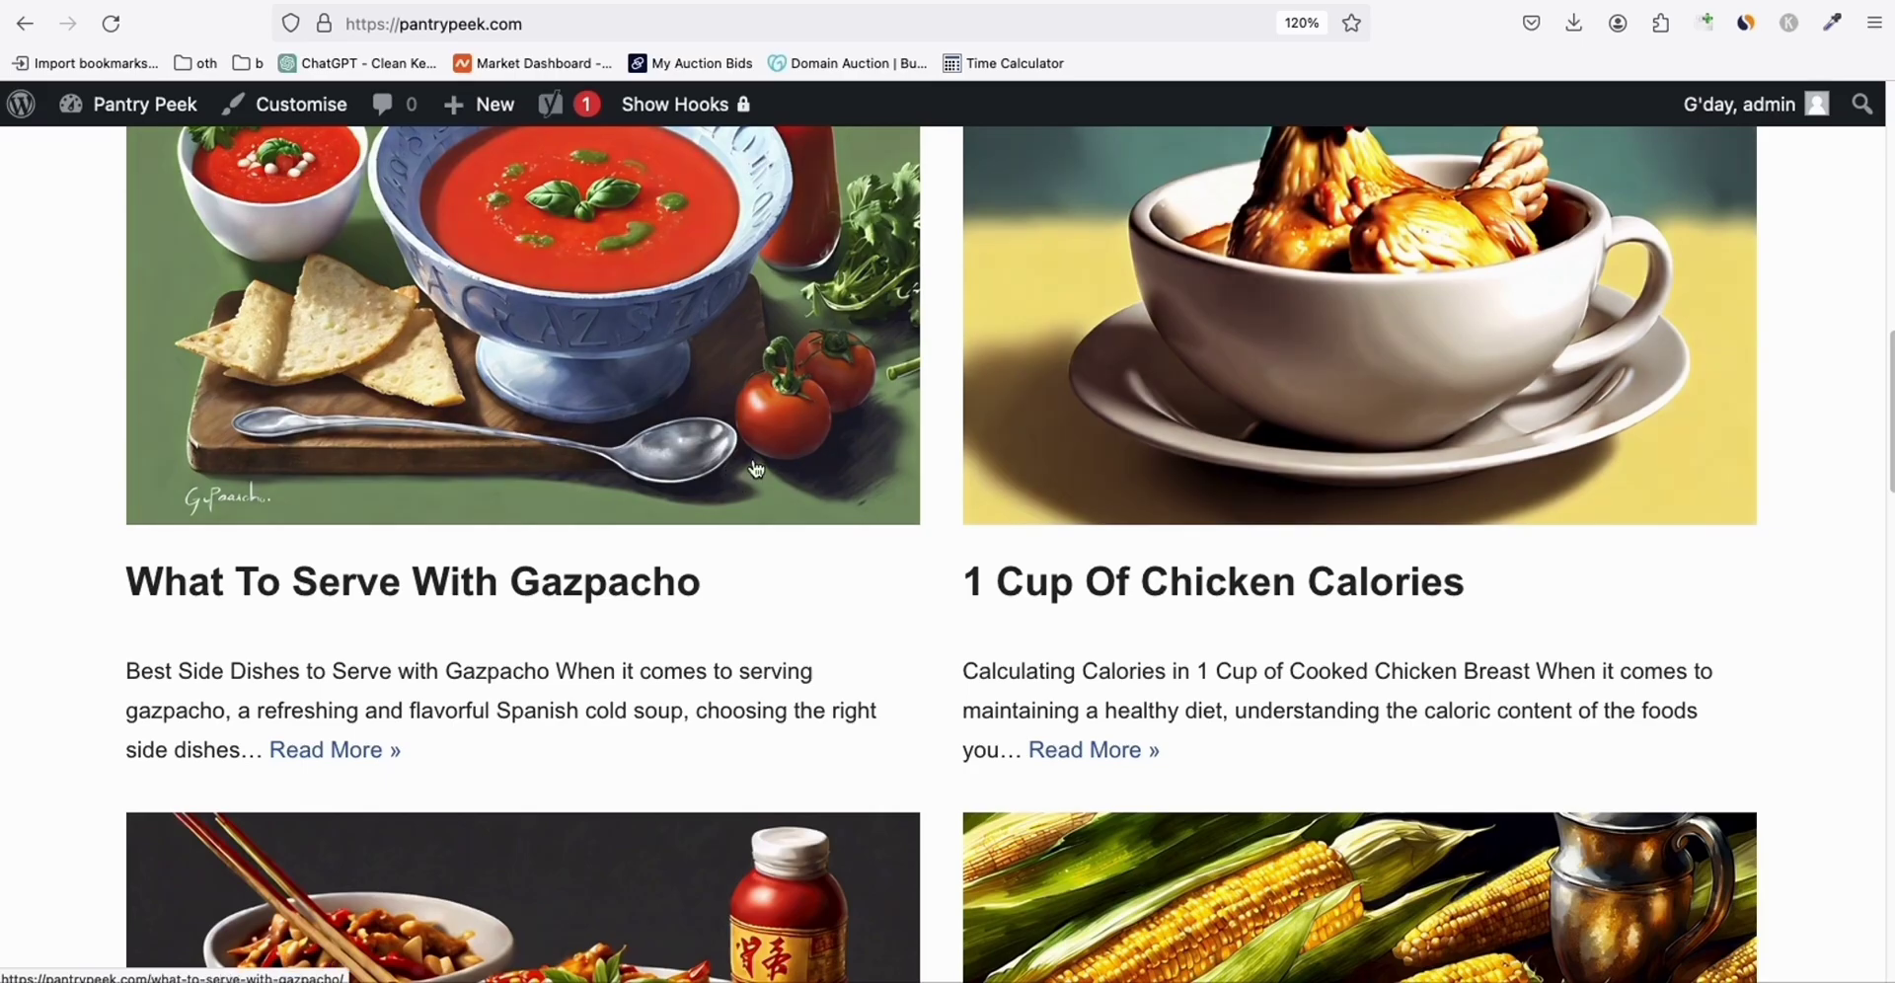
scroll(756, 468, down, 12)
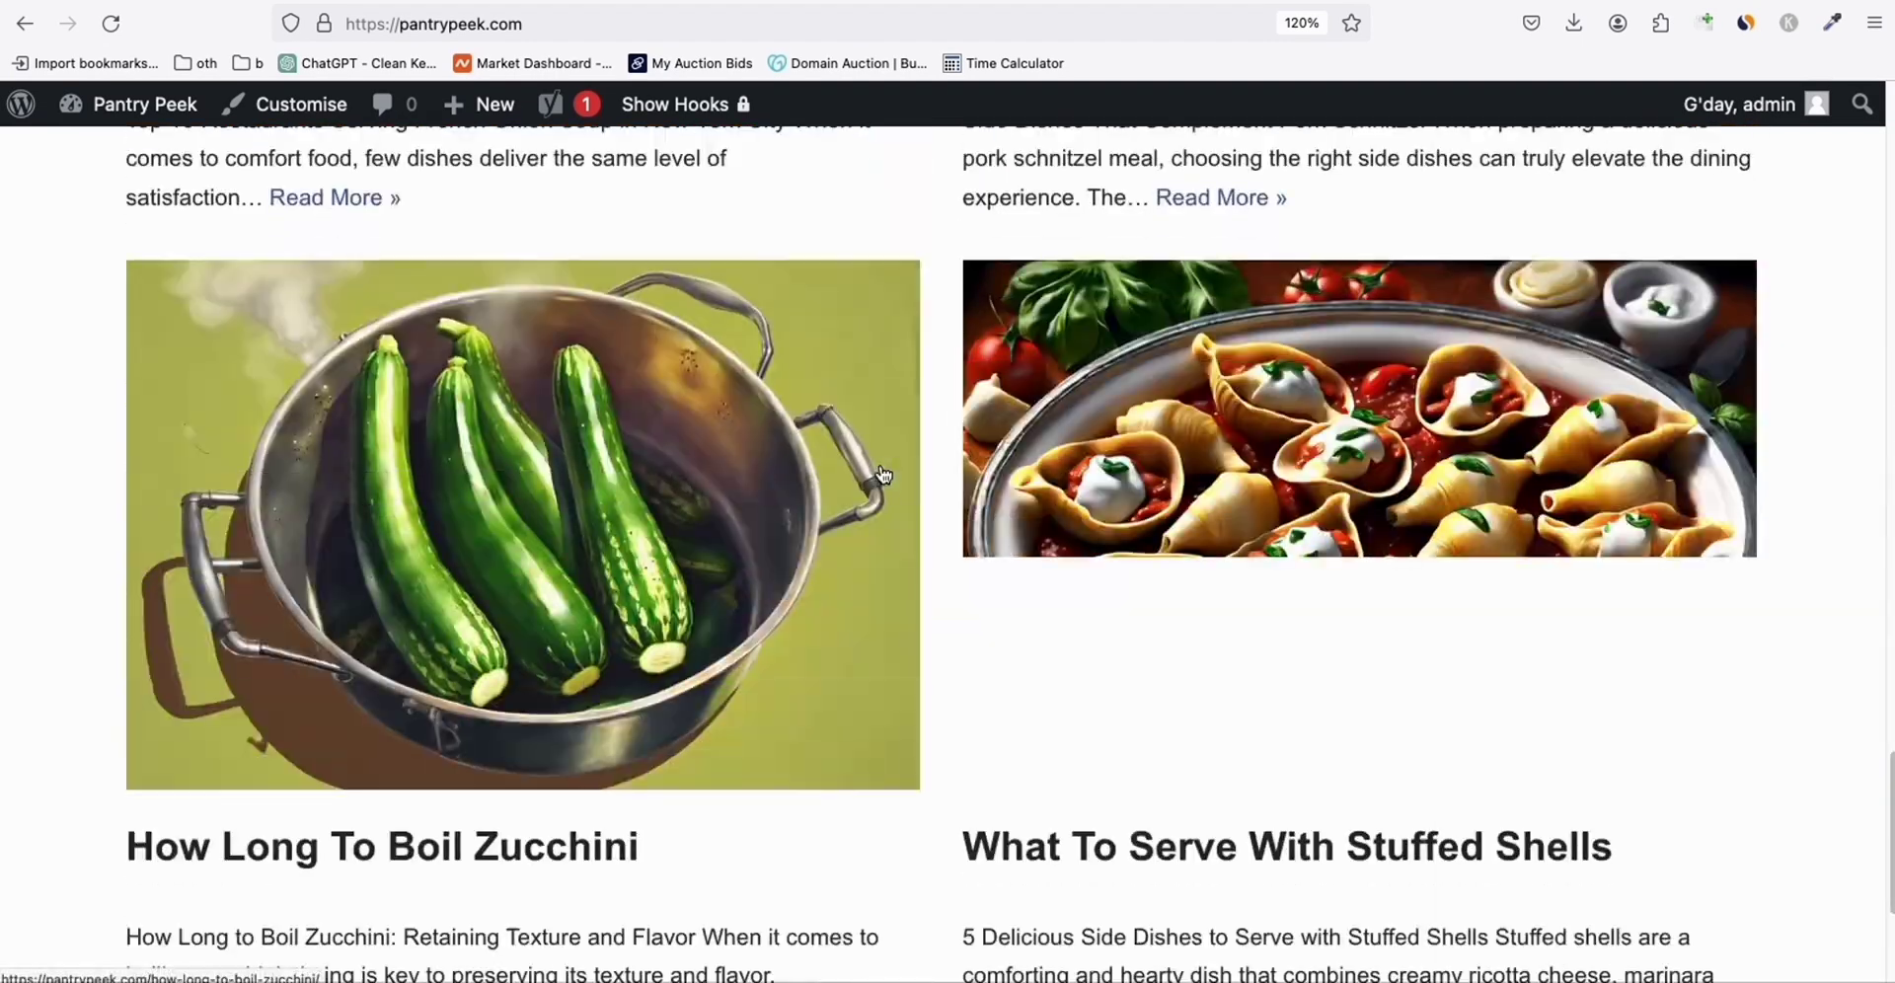
In the pantrypeek spreadsheet, select and copy the column A keywords from A101 "fried chicken with cornstarch no flour" through "chili powder vs chipotle powder".
key(ctrl+Tab)
scroll(365, 507, down, 3)
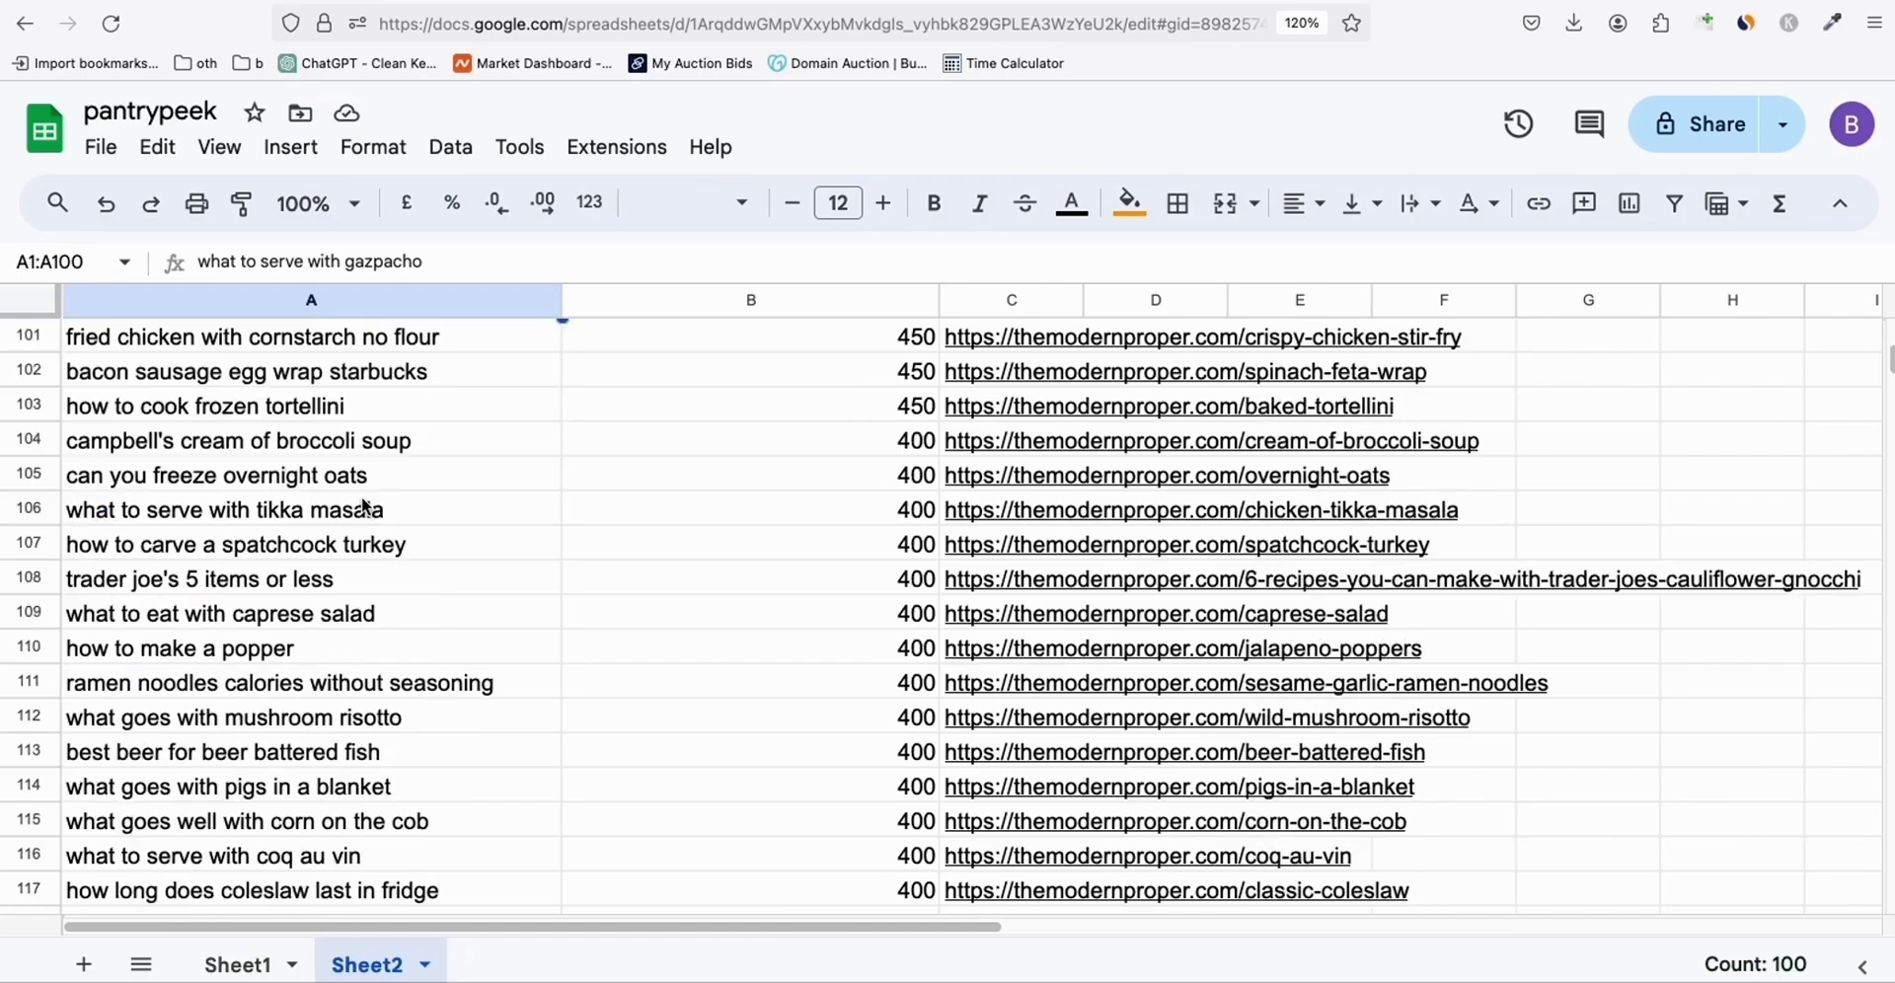
scroll(263, 443, up, 4)
scroll(259, 448, down, 2)
click(265, 585)
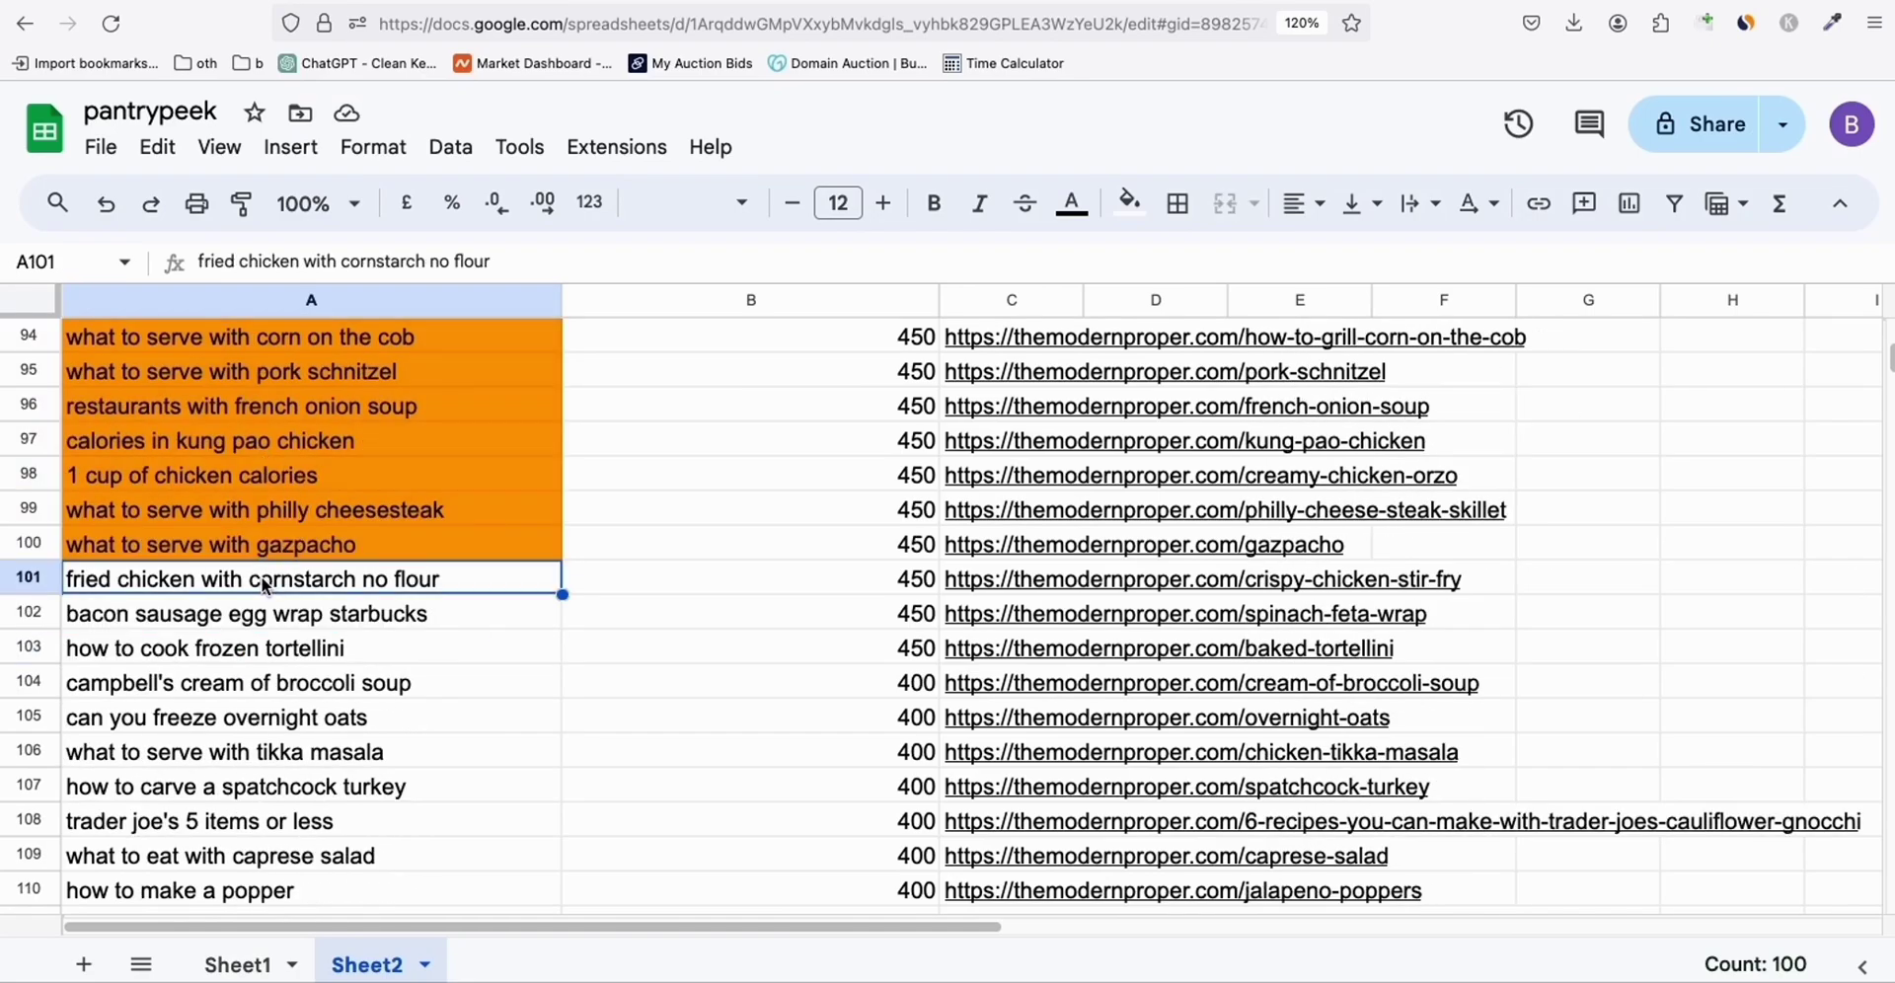
scroll(341, 518, down, 10)
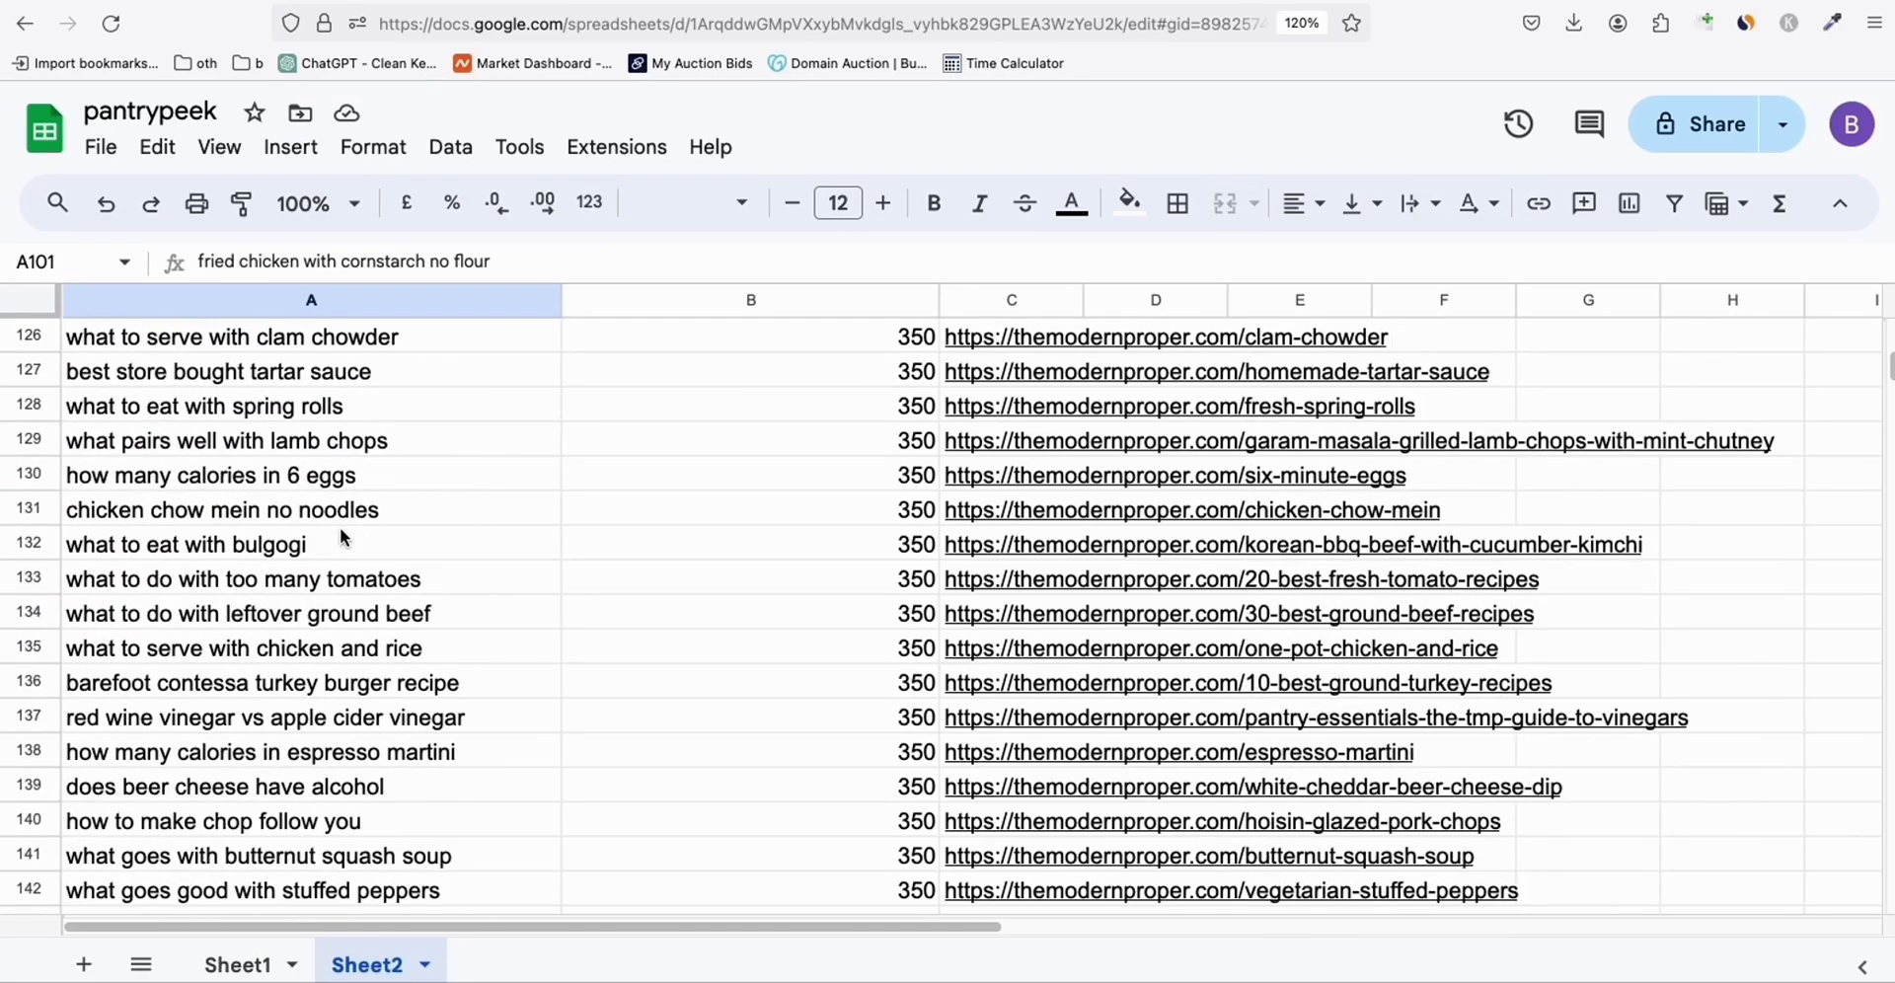
scroll(342, 537, down, 4)
shift+click(172, 802)
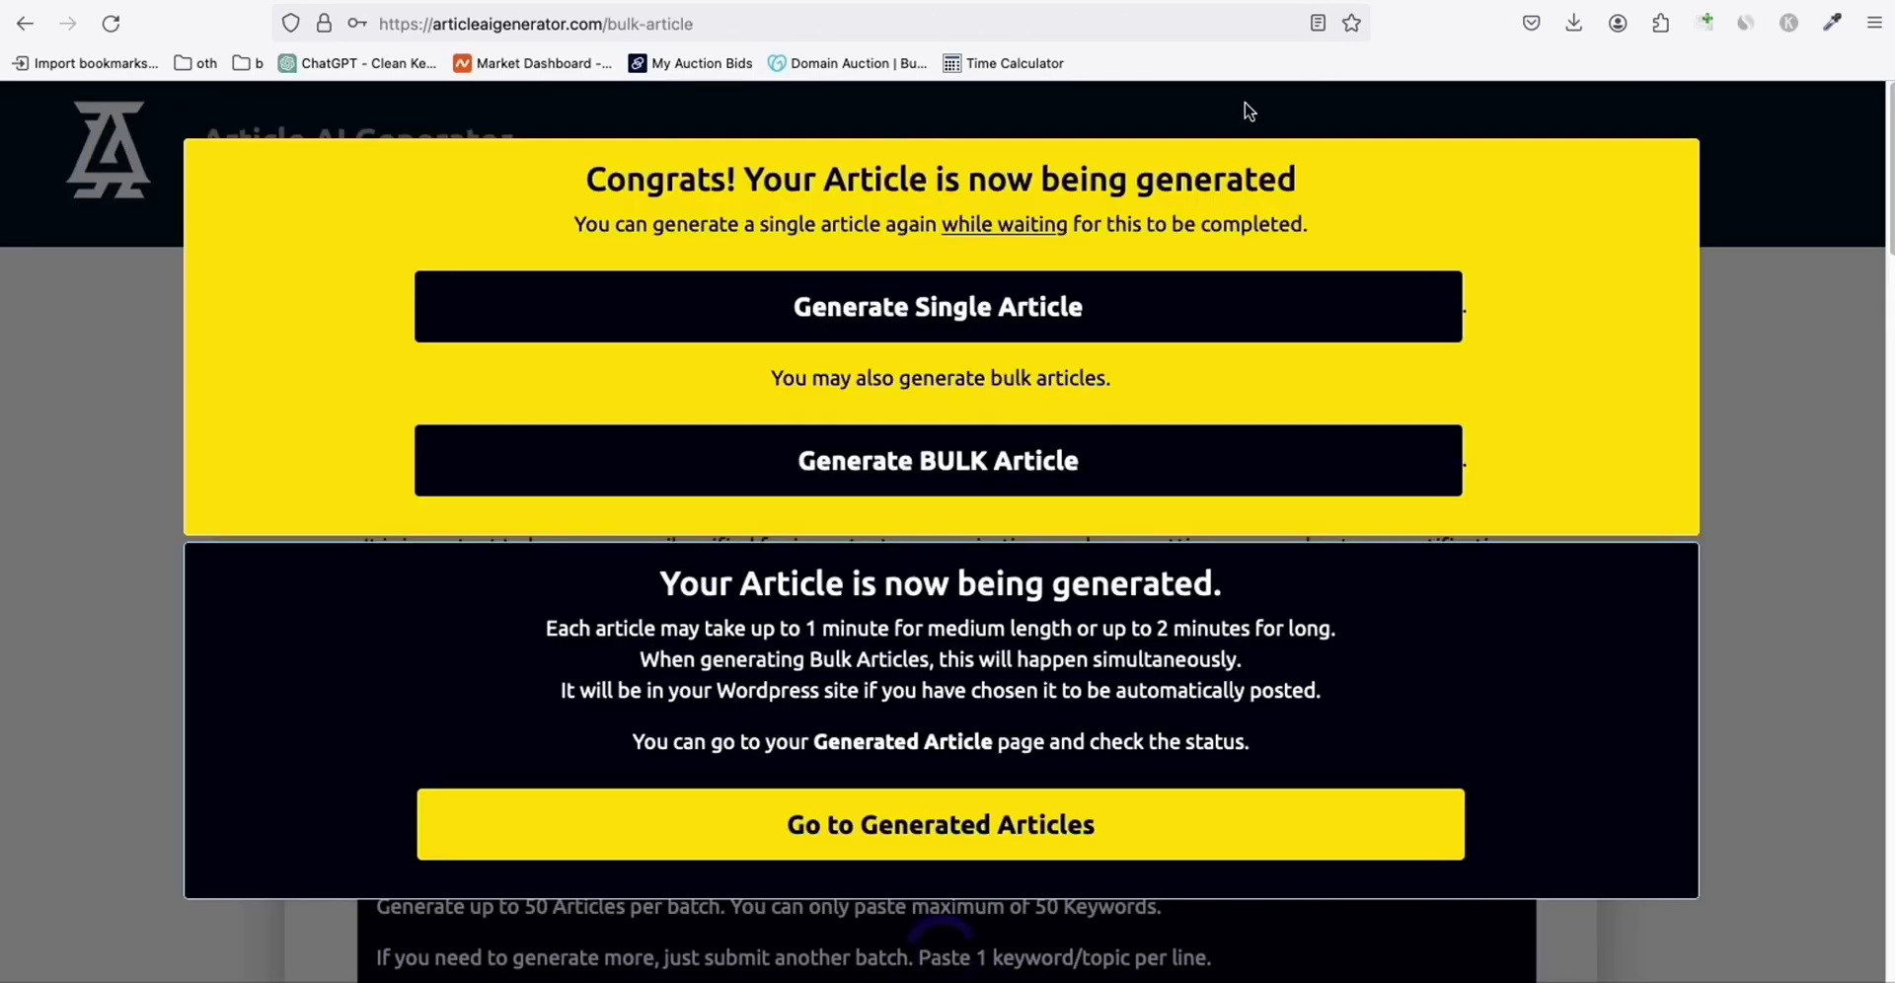
Switch to Article AI Generator, start a new bulk article batch and paste the copied keywords as its topics.
click(1044, 466)
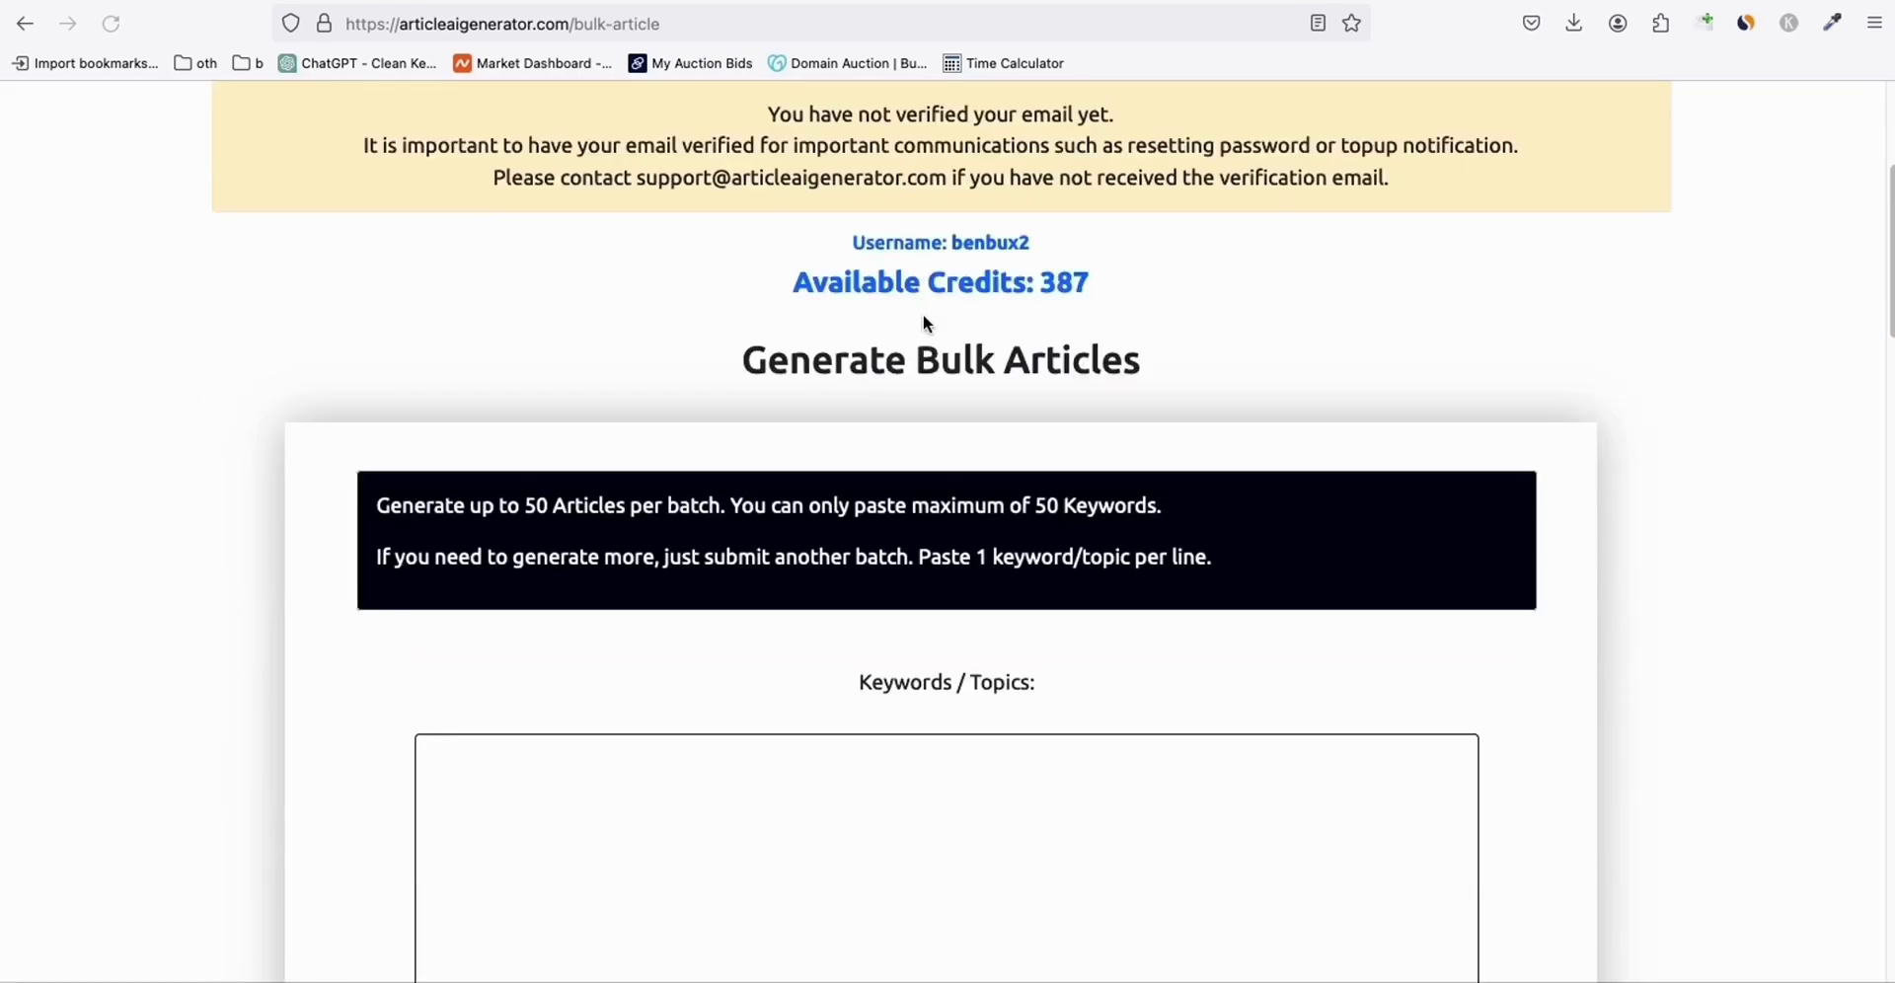
scroll(922, 317, down, 2)
click(685, 584)
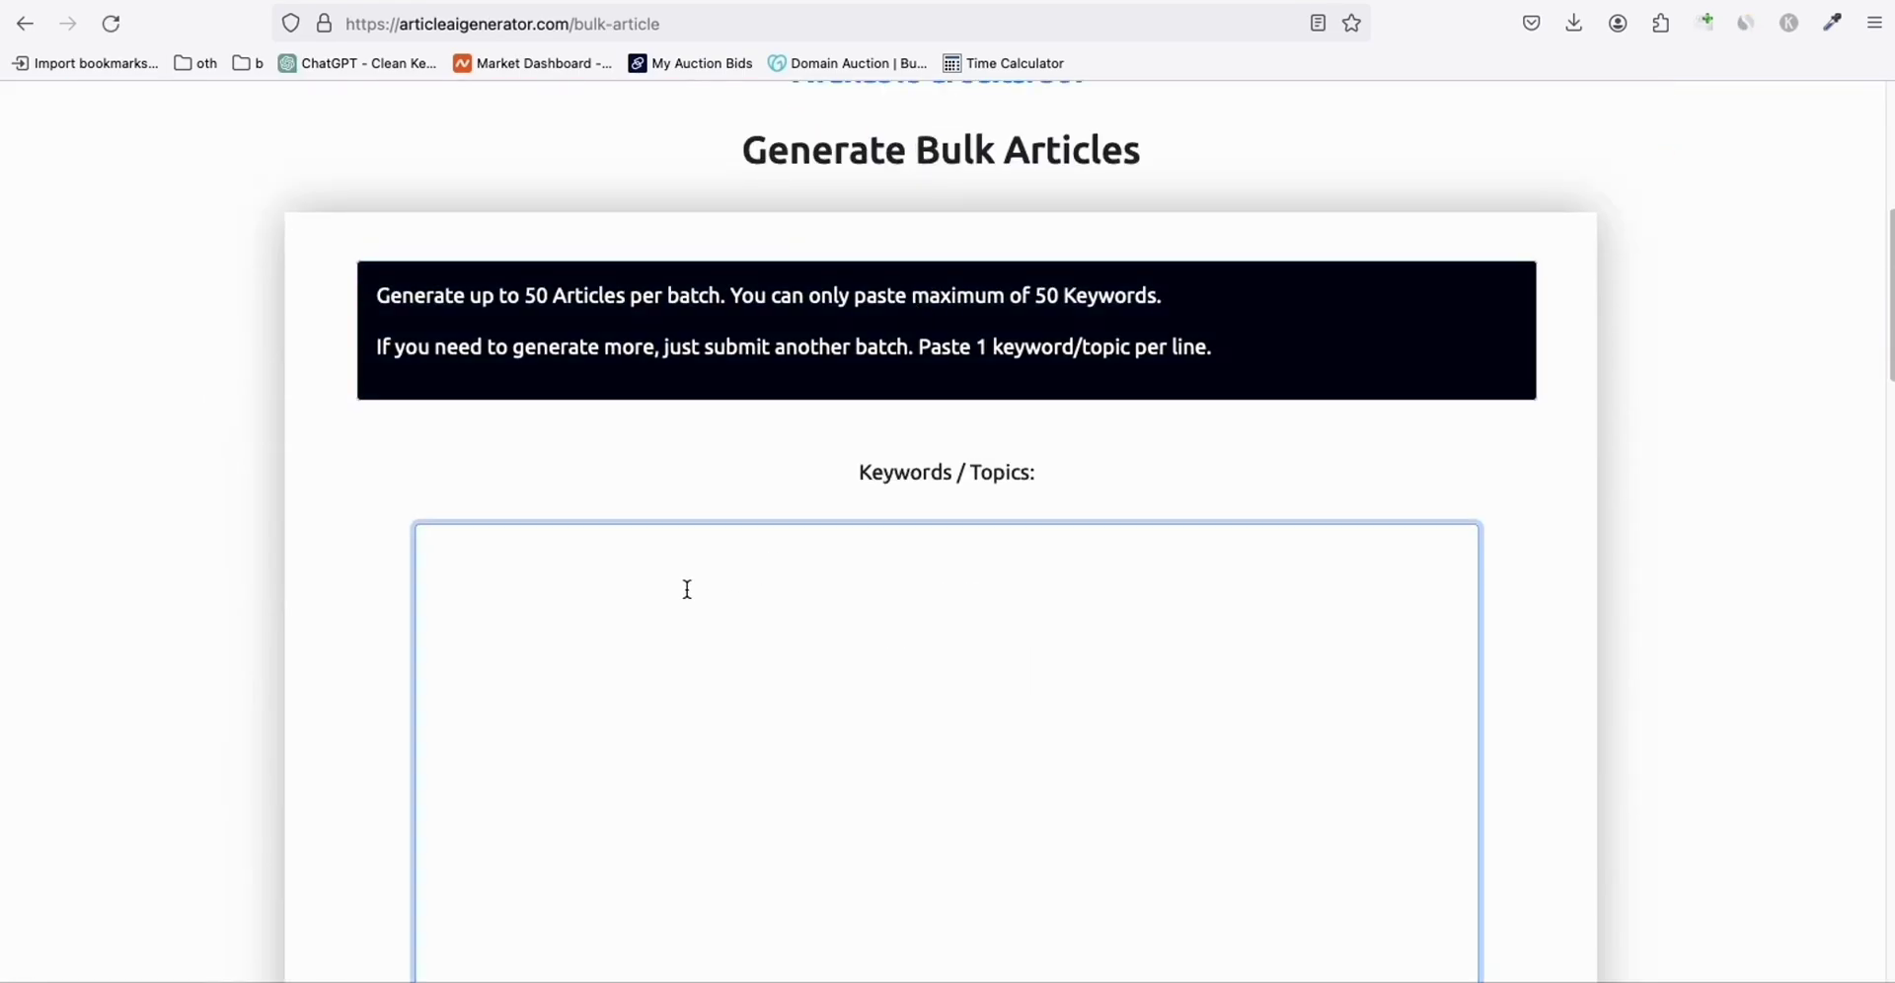
key(super+v)
Set Generate Featured Image to YES, Post to Wordpress to YES and the WordPress post status to PUBLISHED.
scroll(784, 450, down, 7)
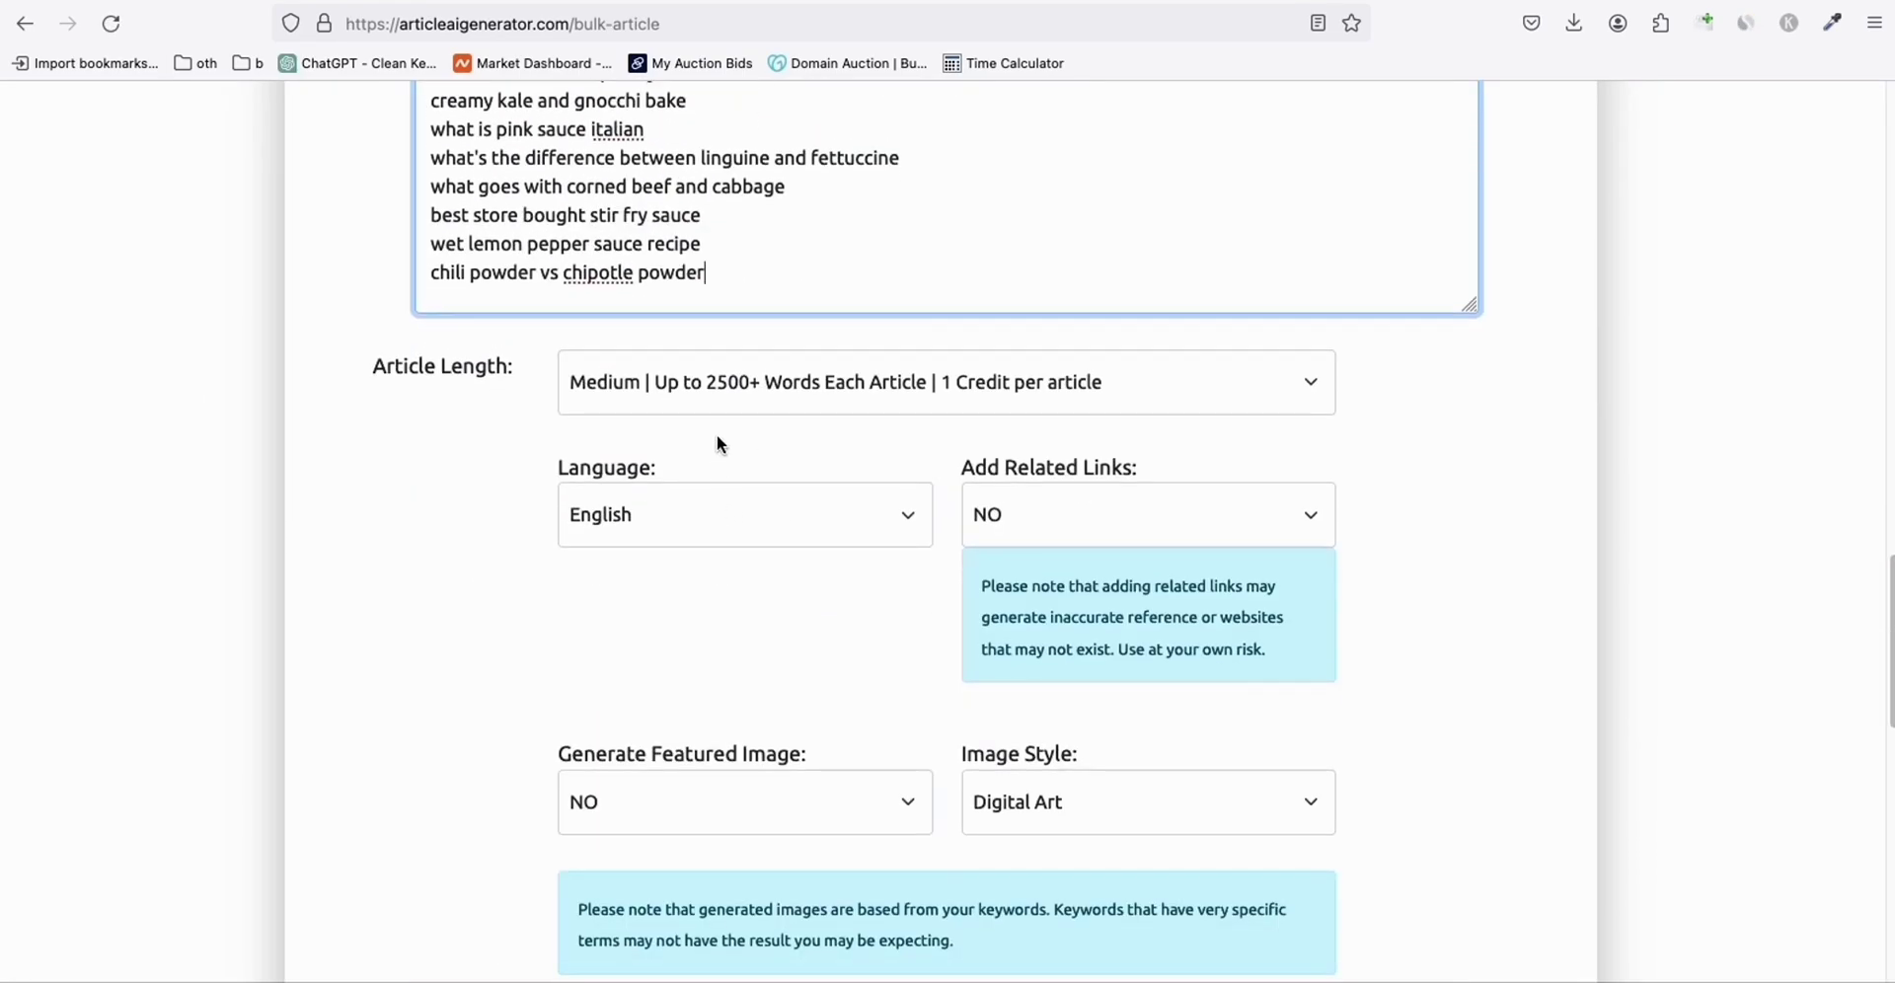
scroll(717, 542, down, 3)
click(677, 537)
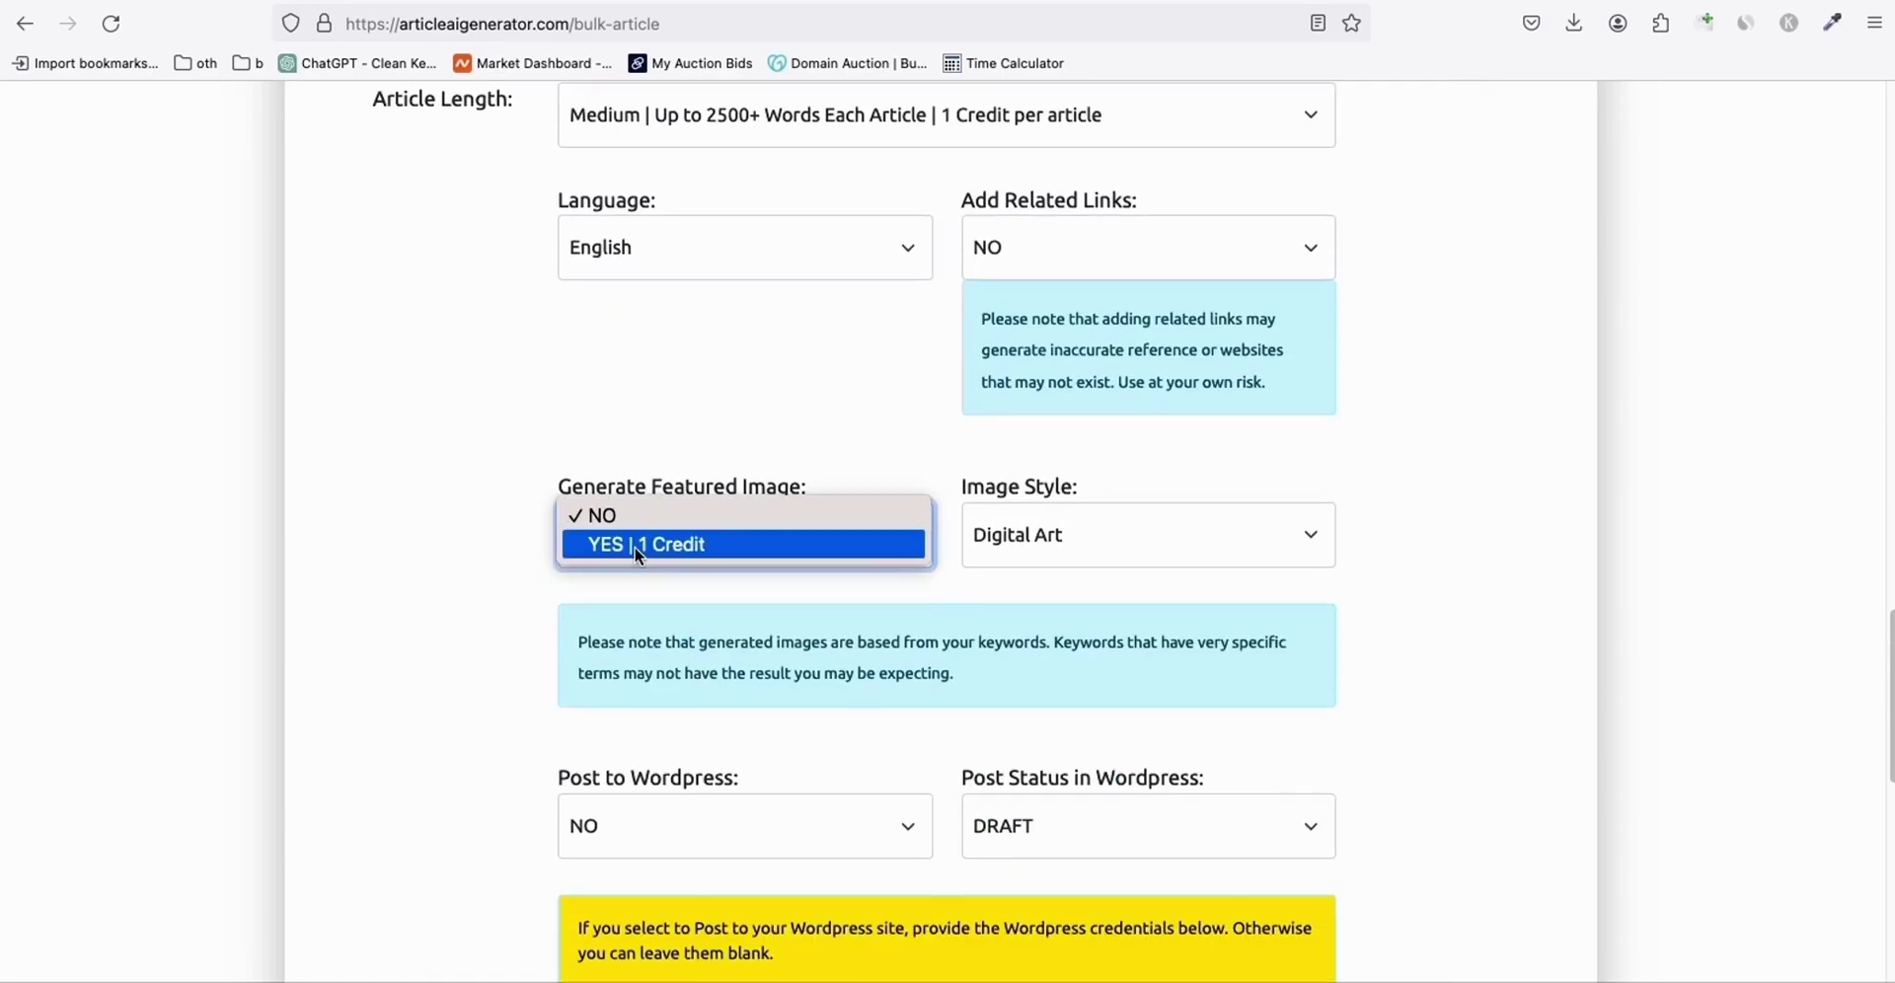
click(677, 542)
click(426, 551)
scroll(470, 454, down, 3)
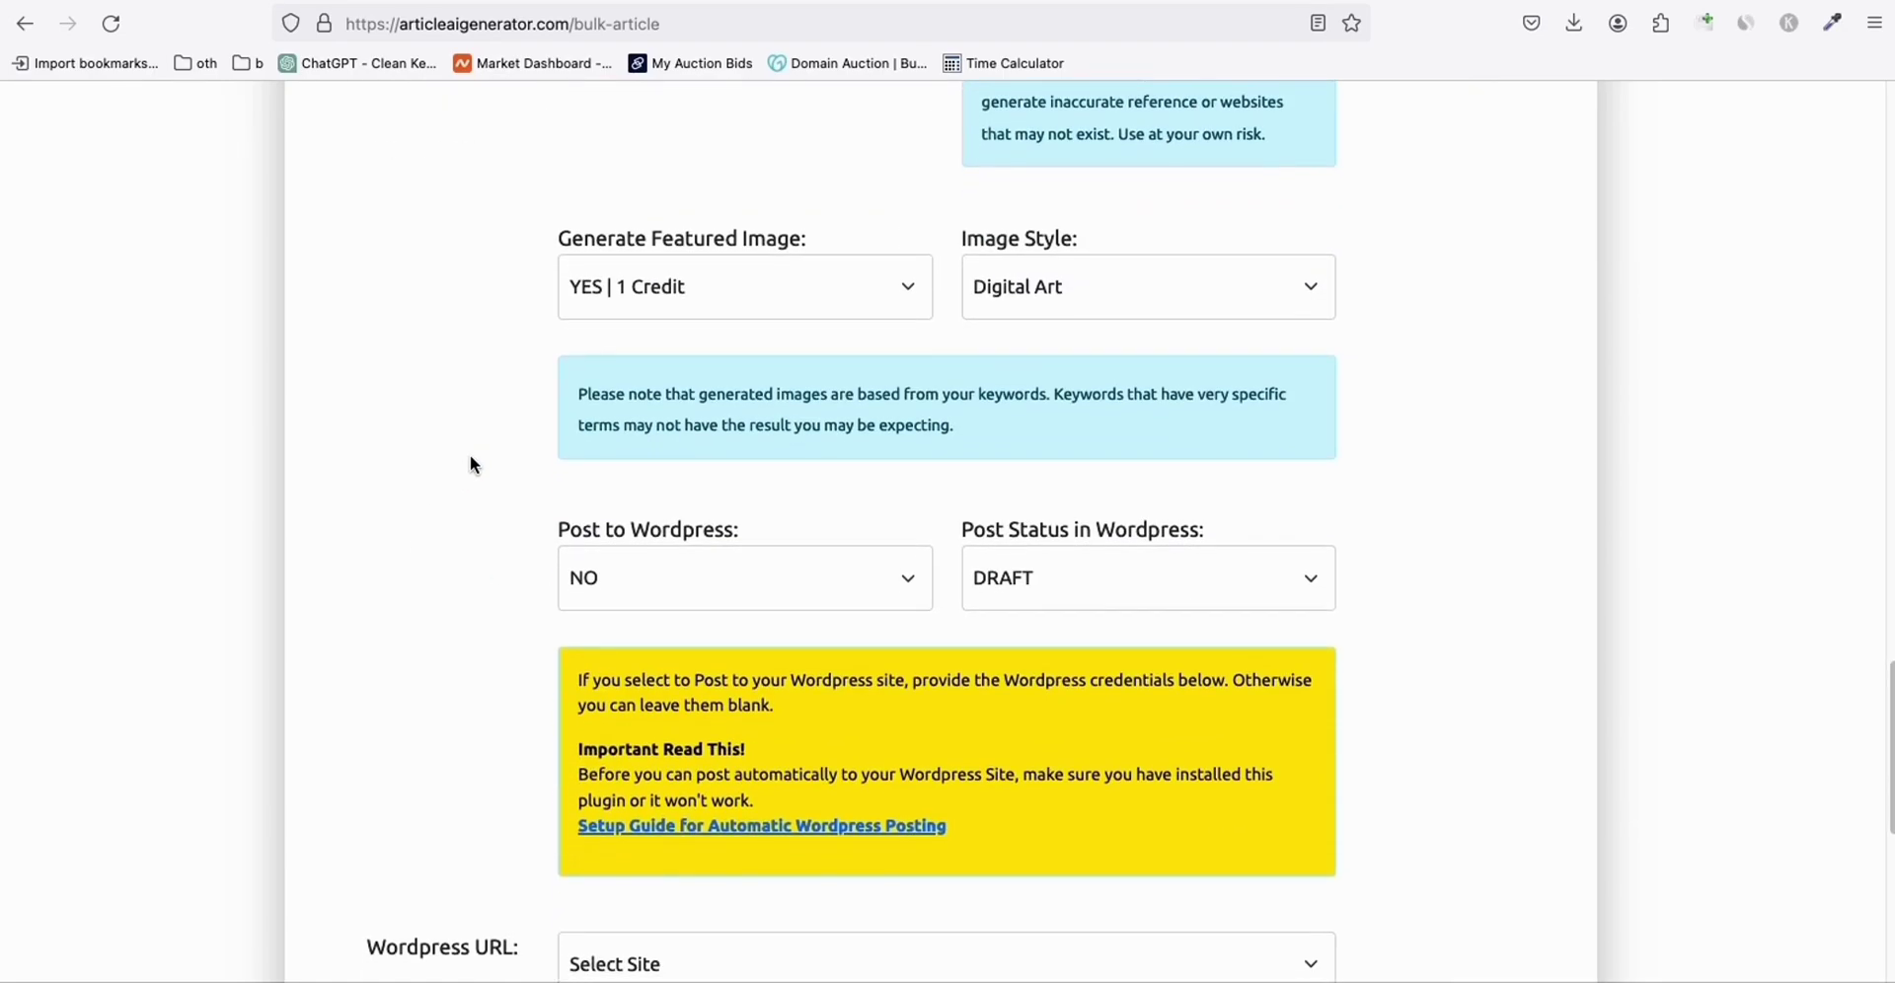
click(640, 559)
click(626, 589)
click(1028, 589)
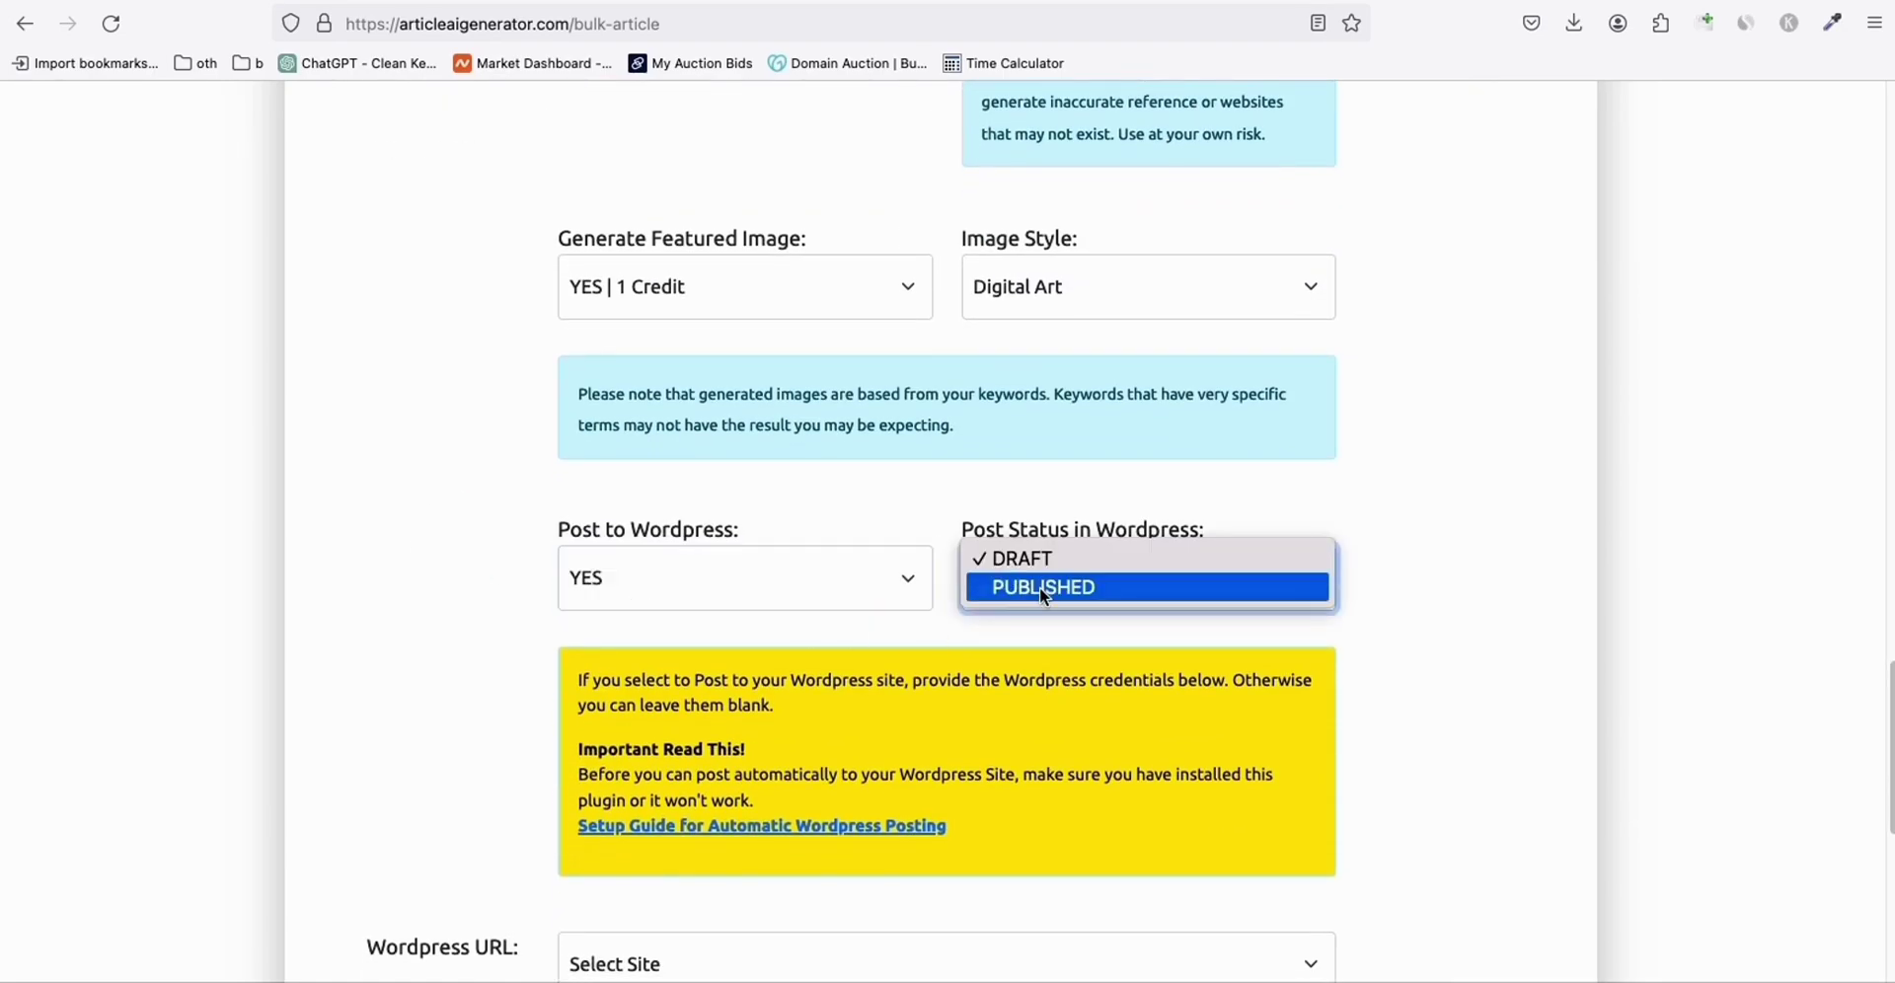
click(1039, 586)
scroll(415, 548, down, 5)
click(602, 567)
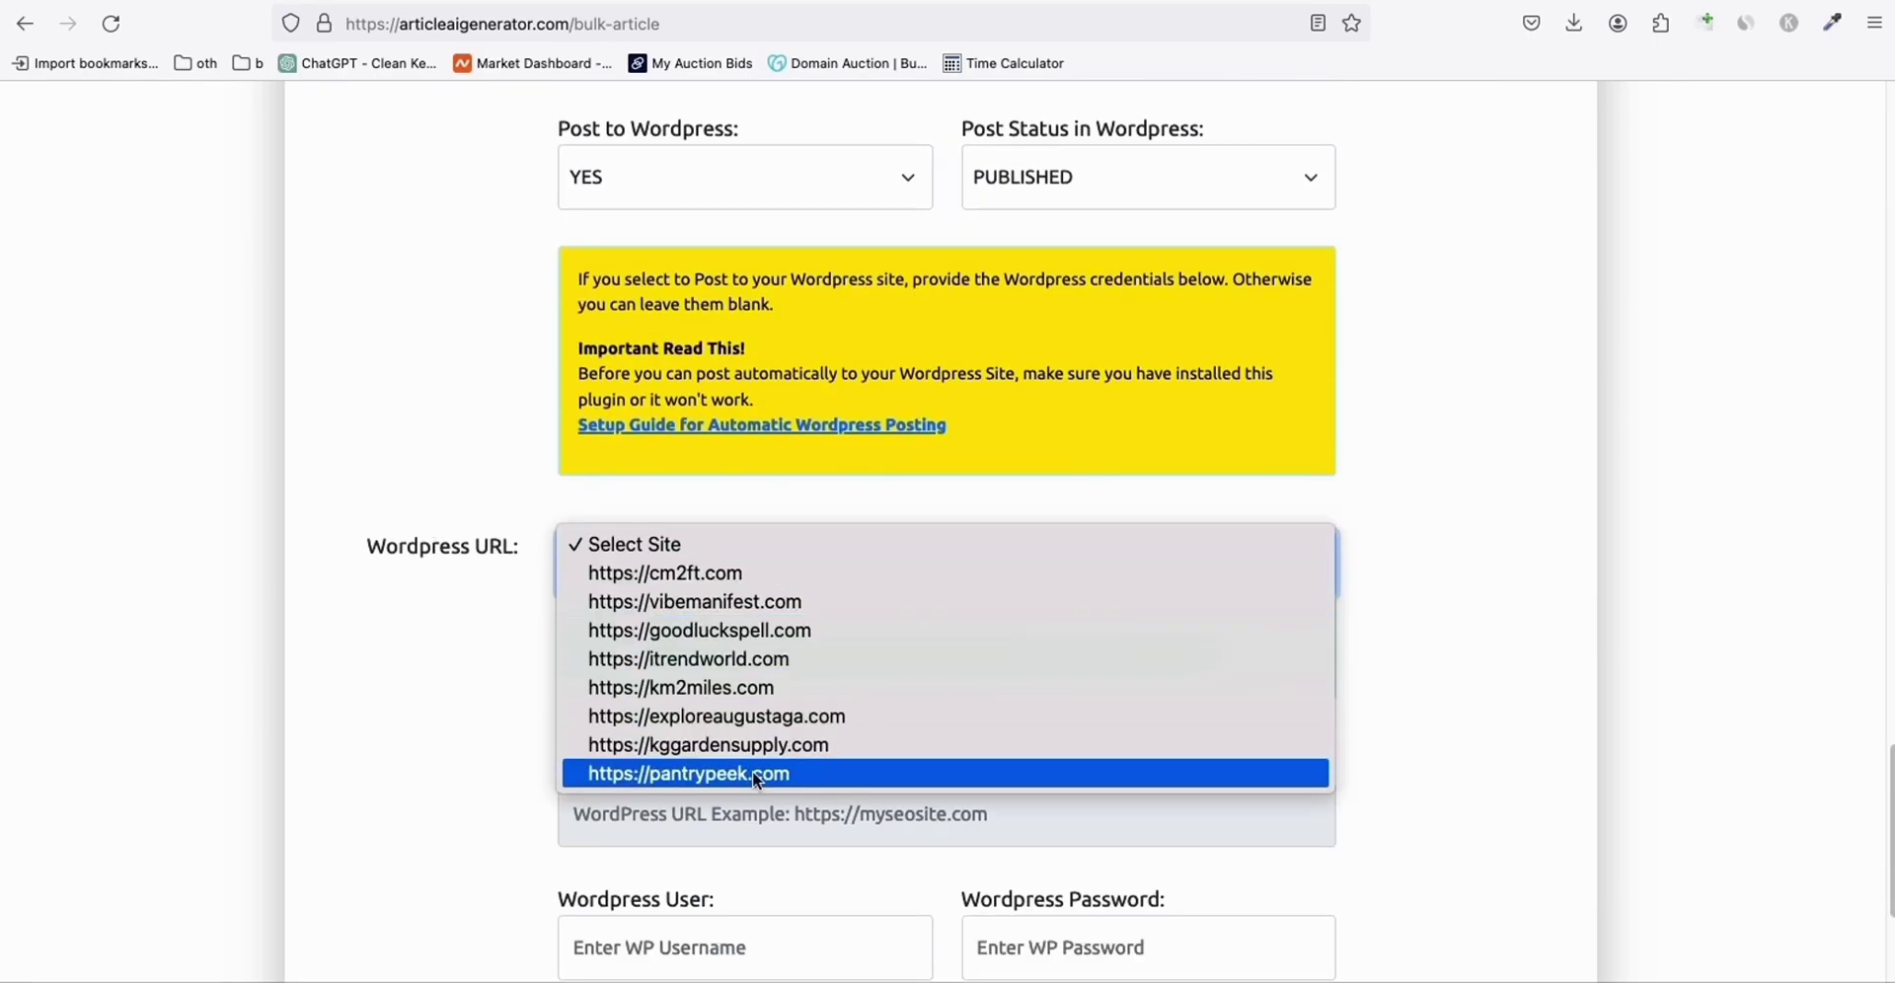
click(743, 780)
scroll(398, 652, down, 5)
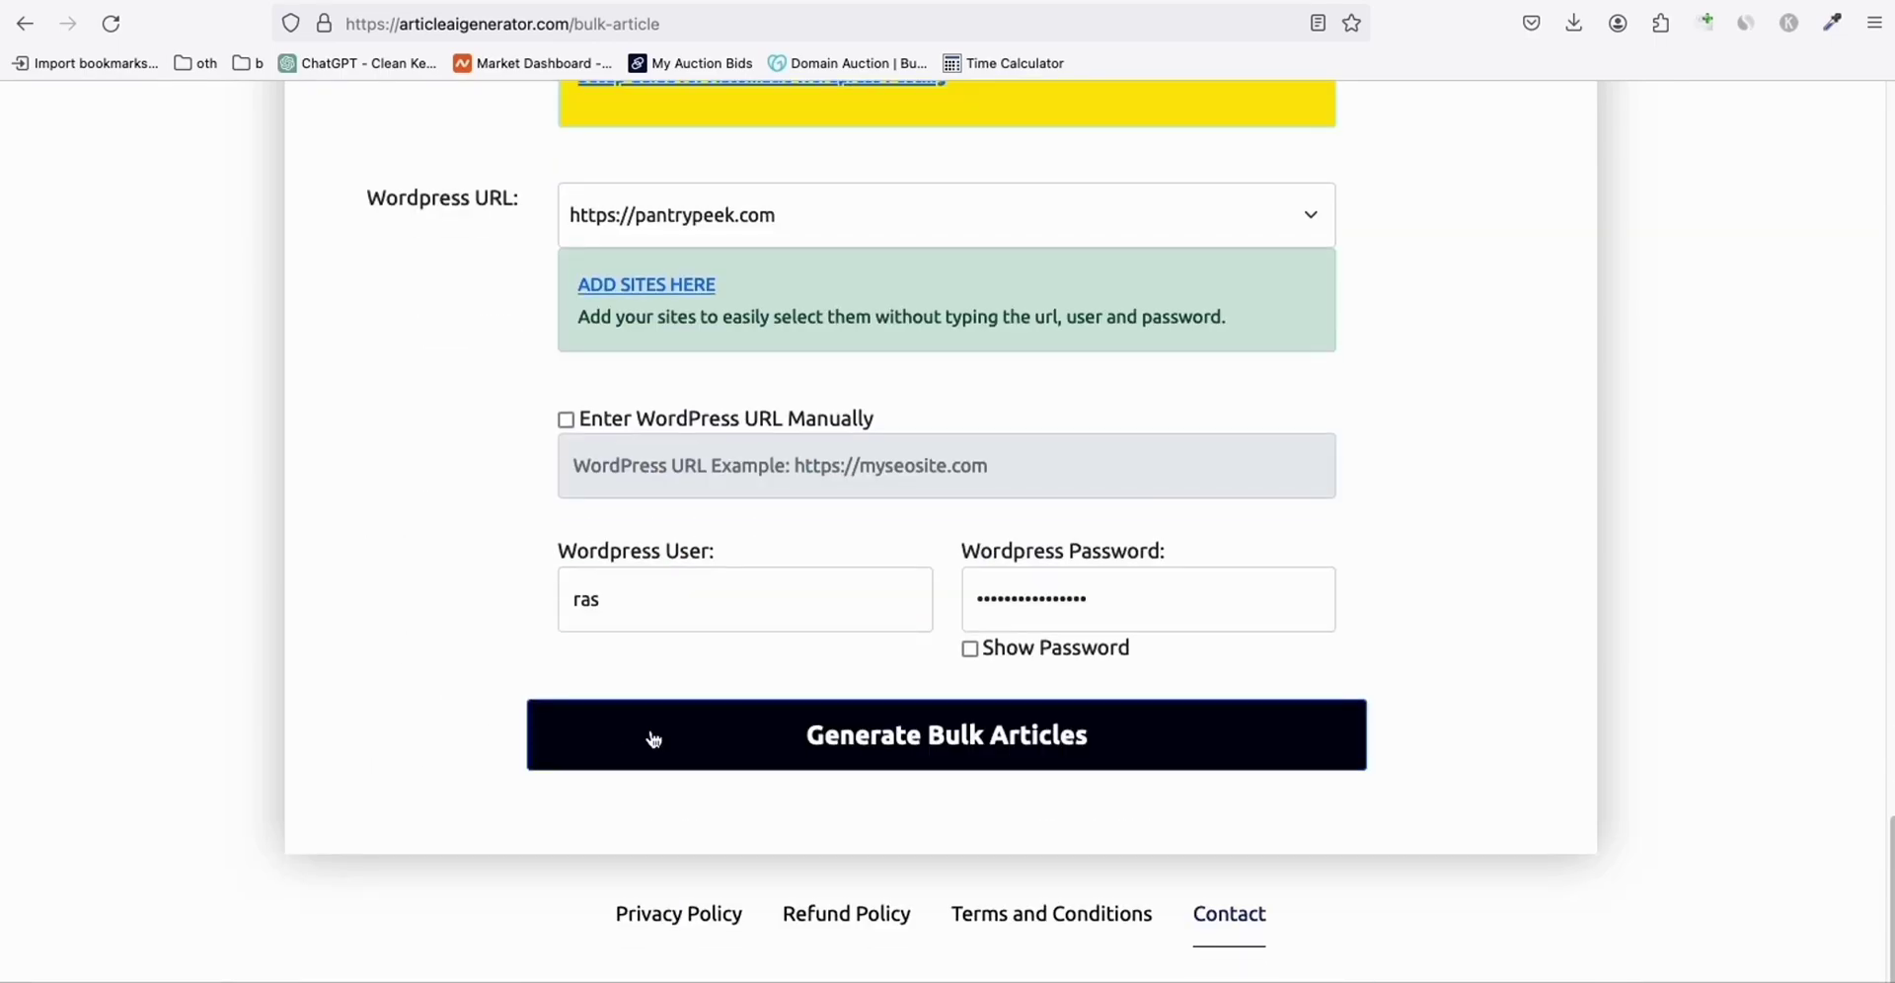
click(850, 743)
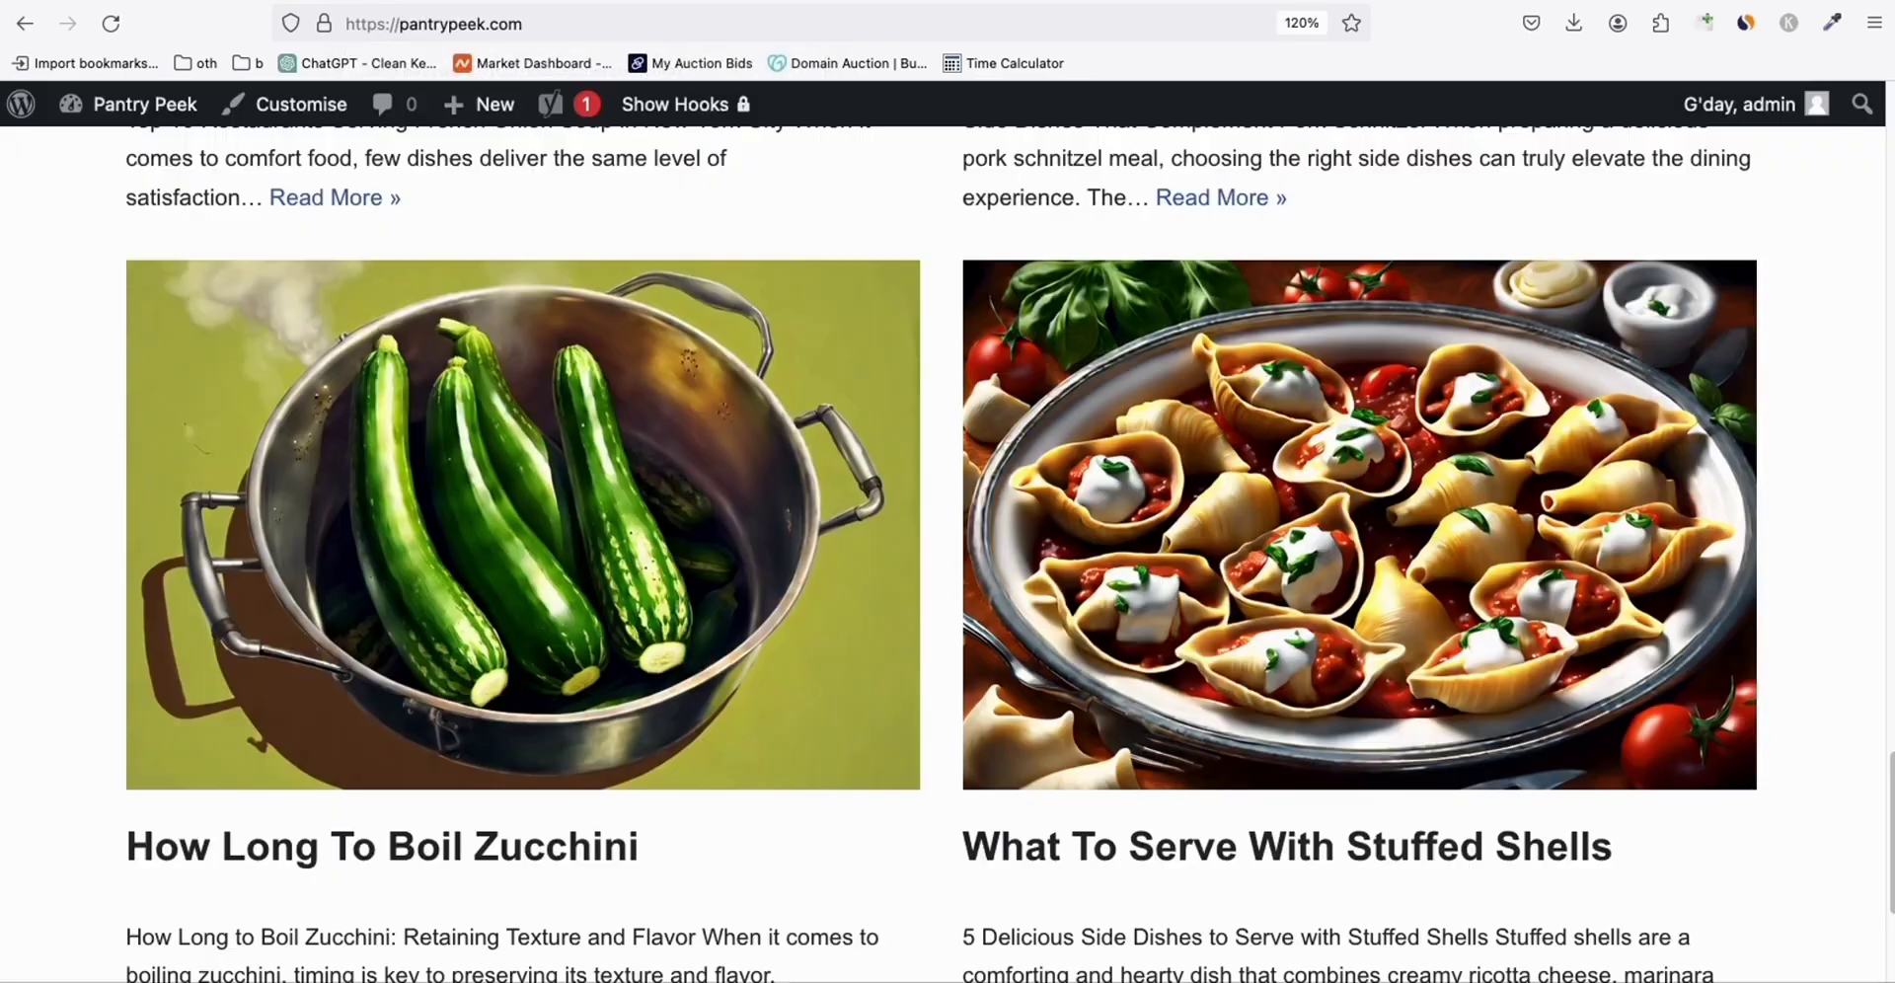
Look over the published article cards and featured images on the Pantry Peek home page.
scroll(1027, 325, up, 5)
scroll(1056, 334, up, 7)
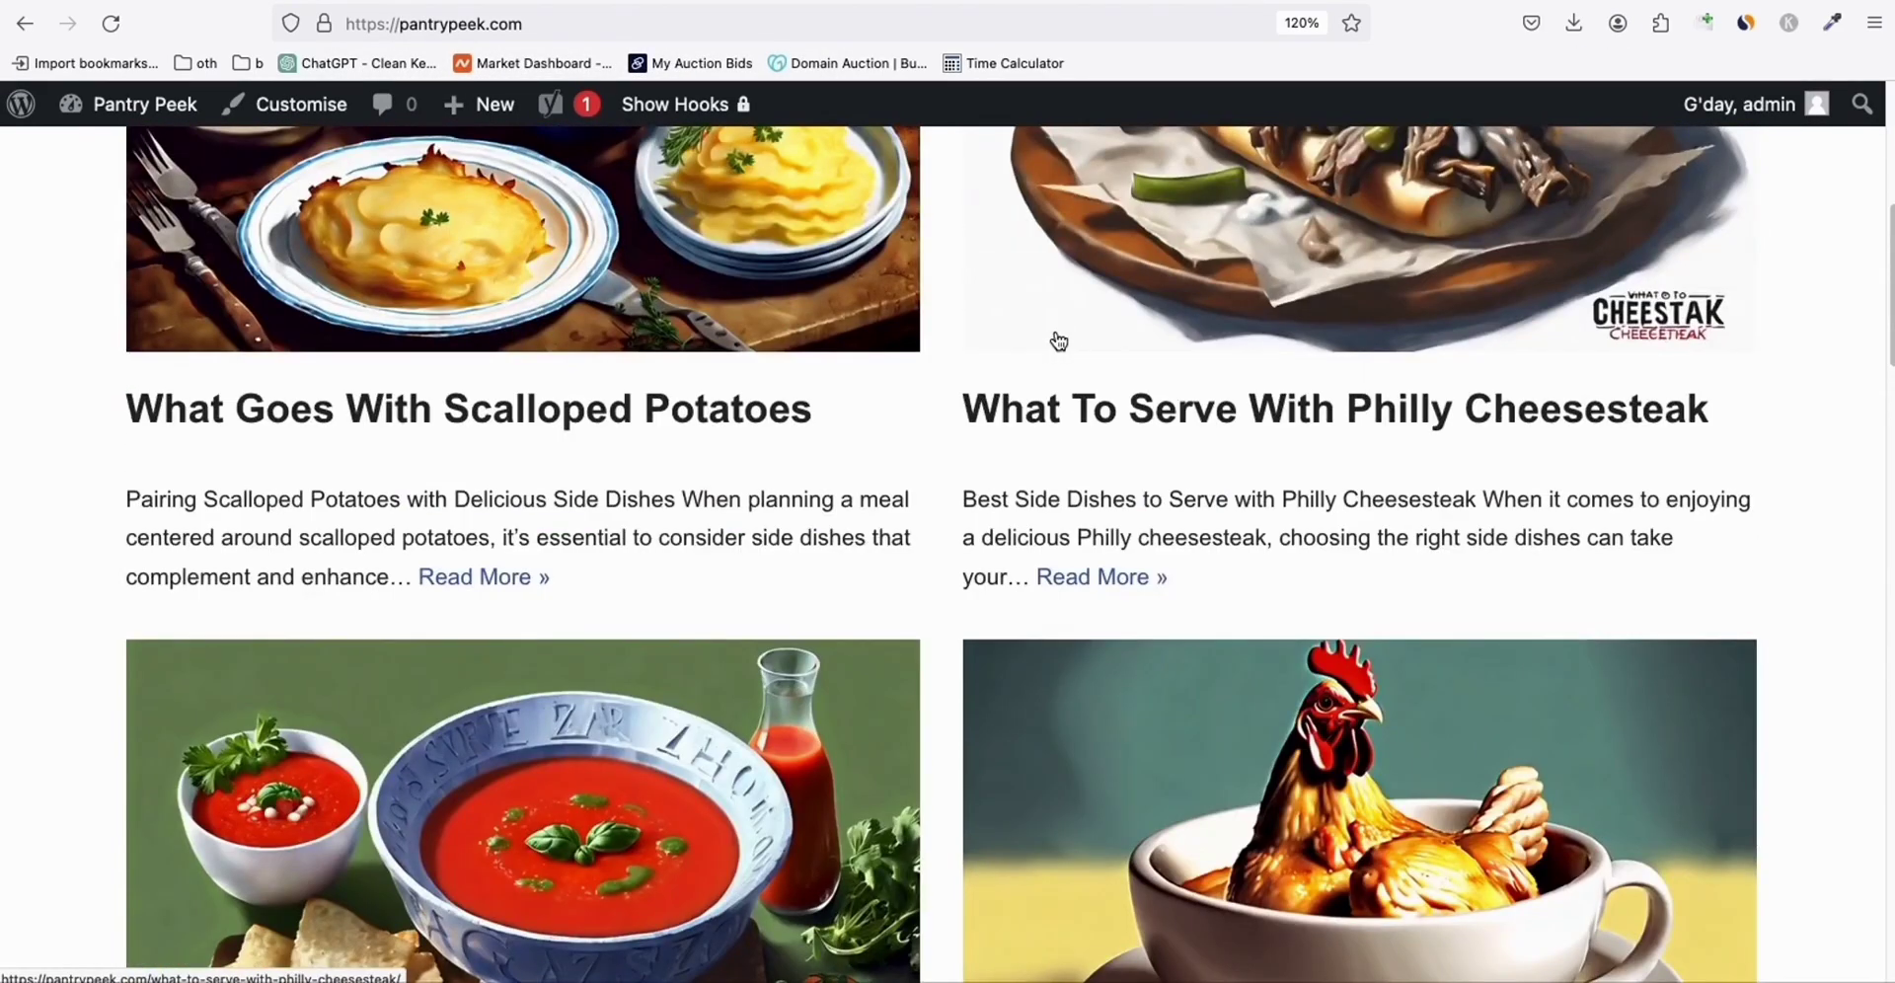
scroll(1056, 336, up, 6)
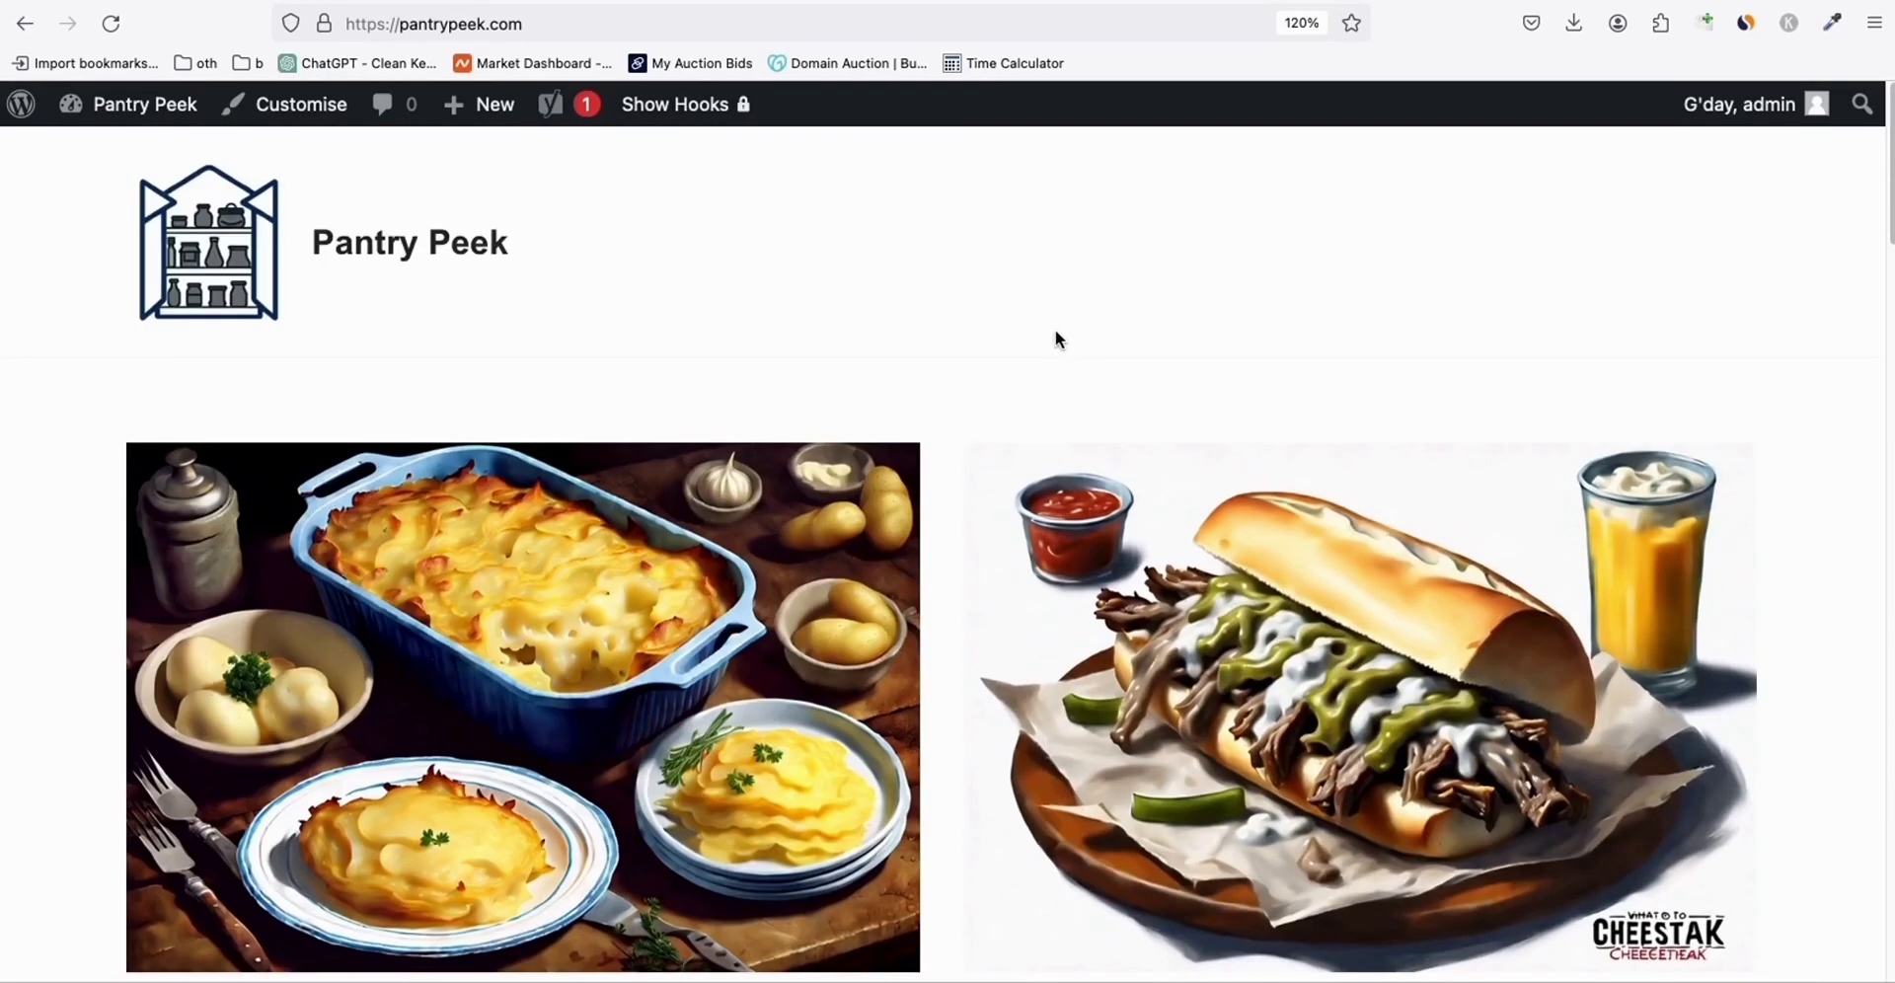
scroll(1057, 336, down, 5)
scroll(1108, 371, up, 2)
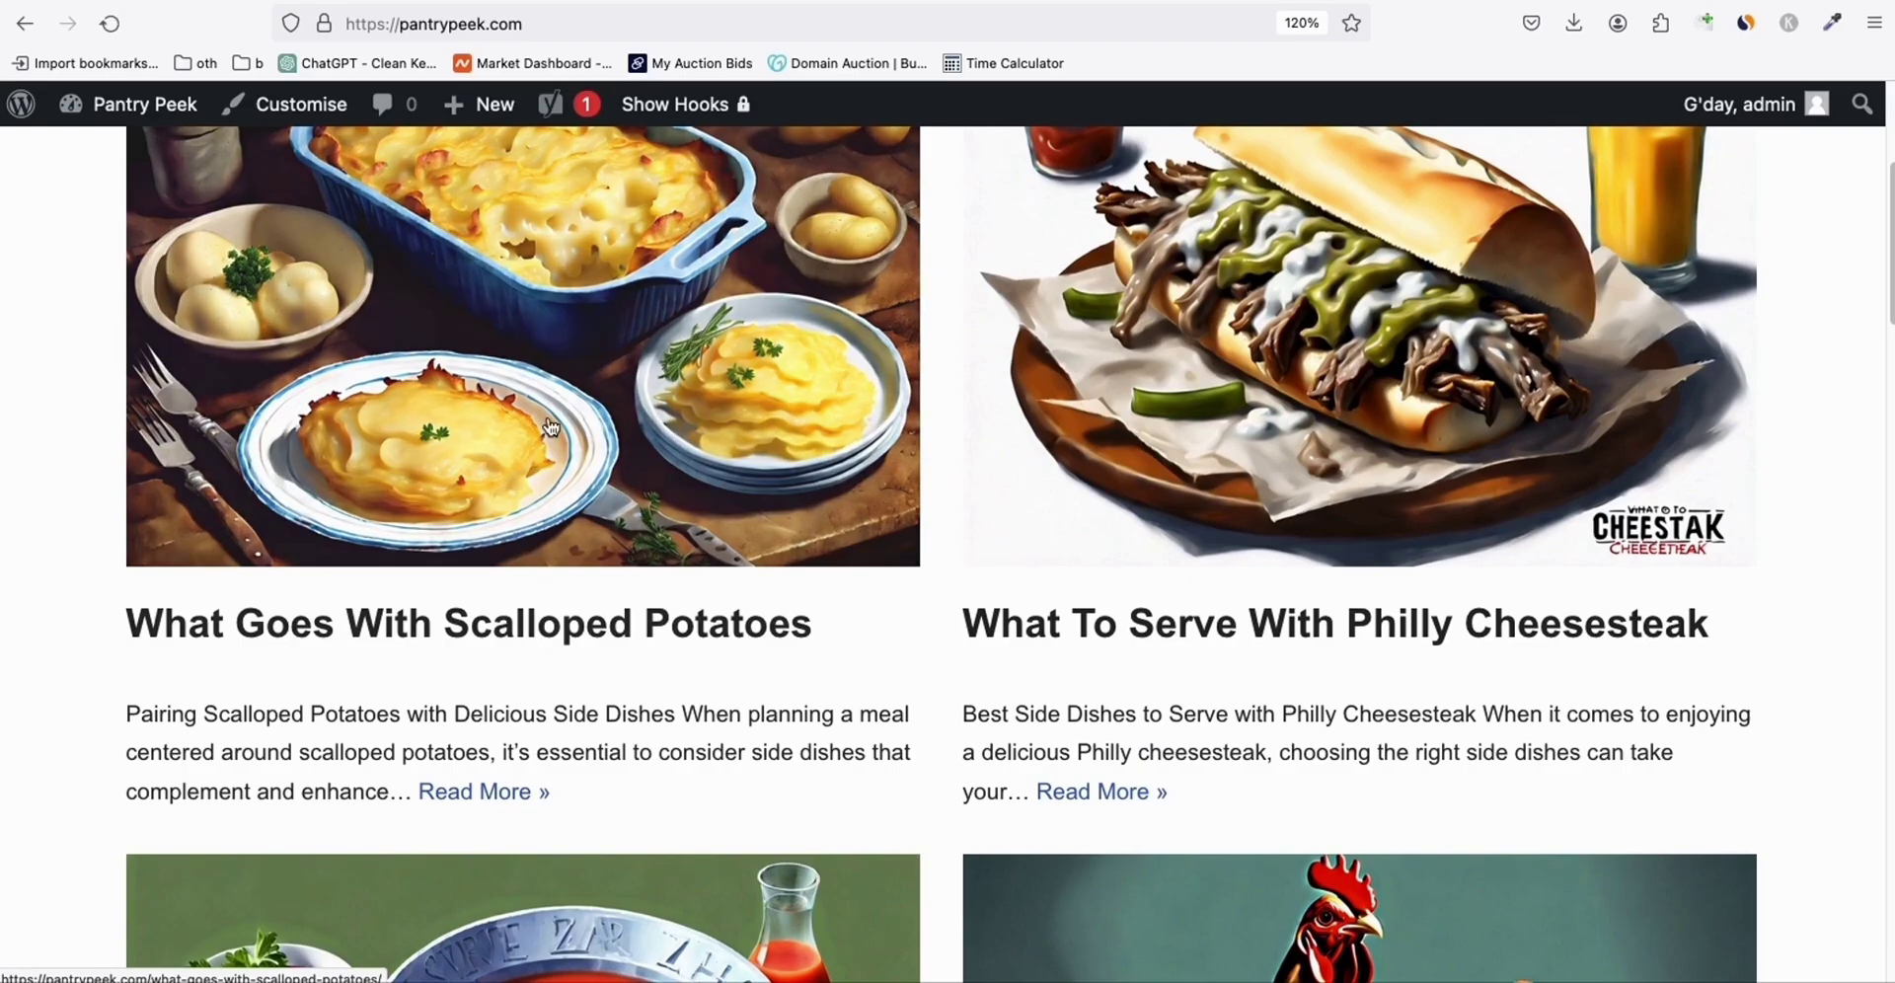
Open the "What Goes With Scalloped Potatoes" article and read through its opening sections.
click(596, 338)
scroll(1127, 170, down, 14)
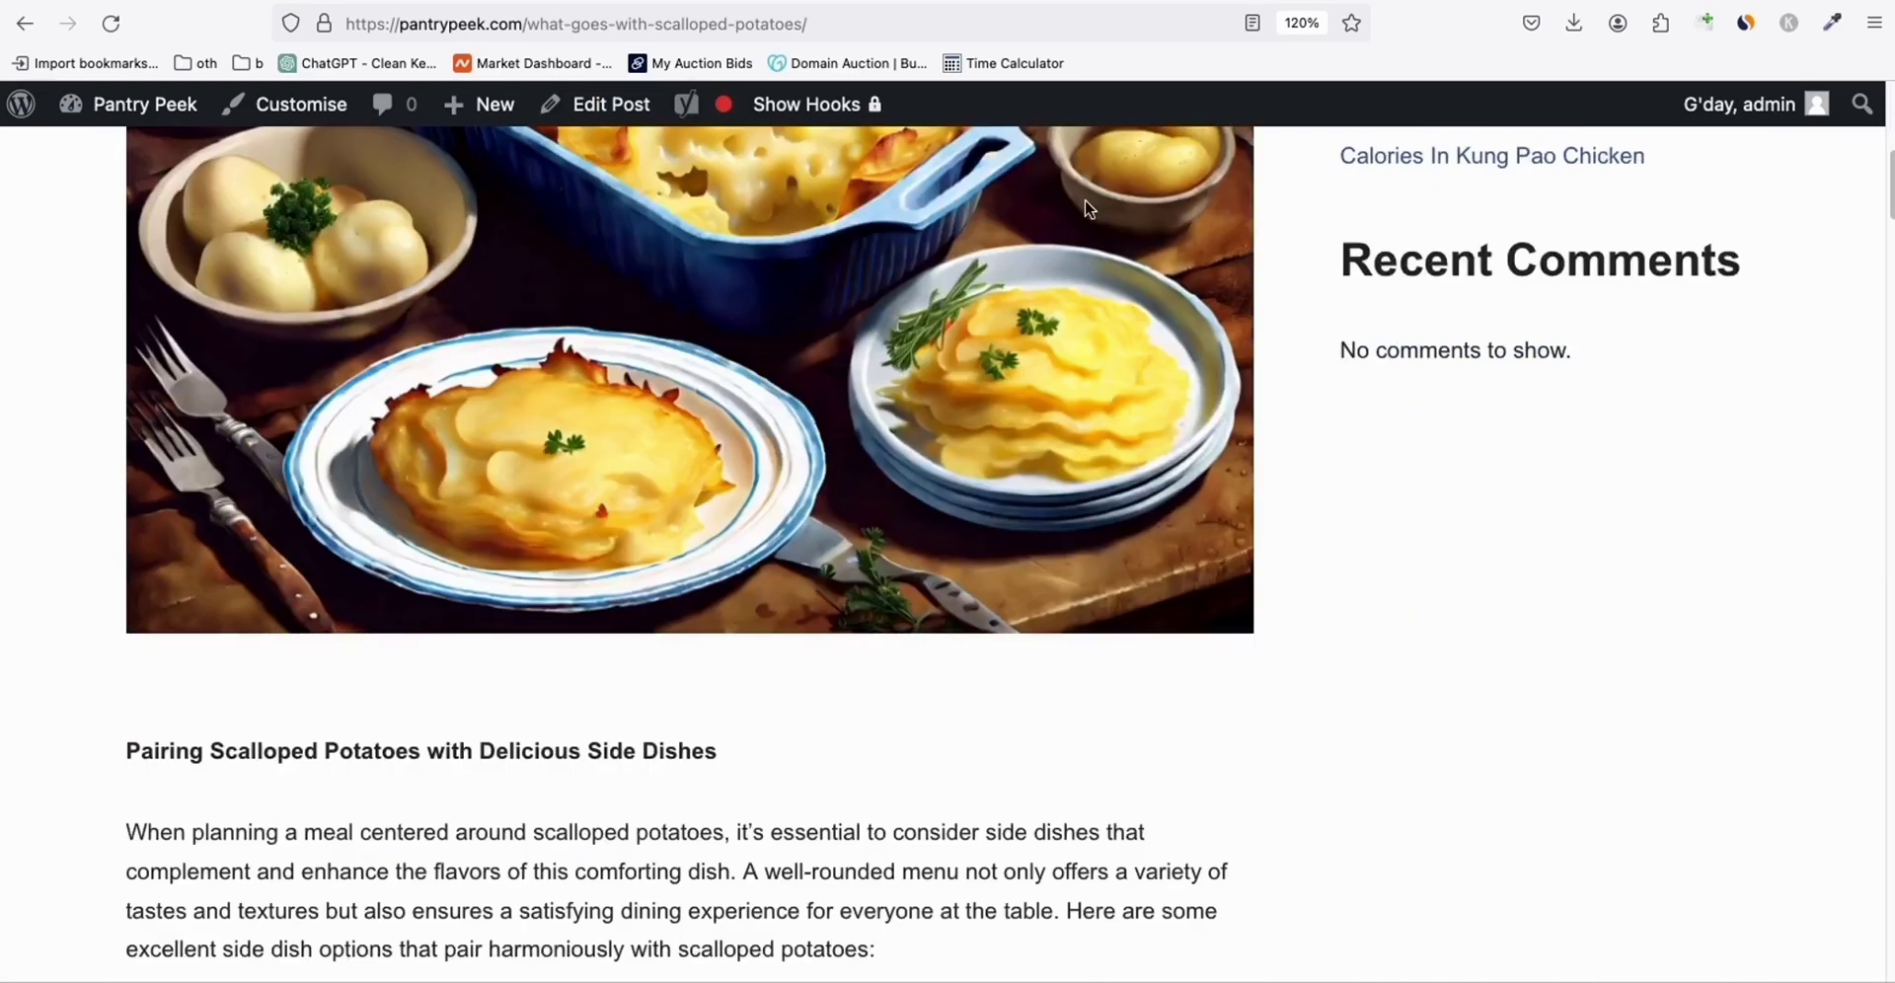
scroll(1017, 222, up, 2)
scroll(775, 393, down, 4)
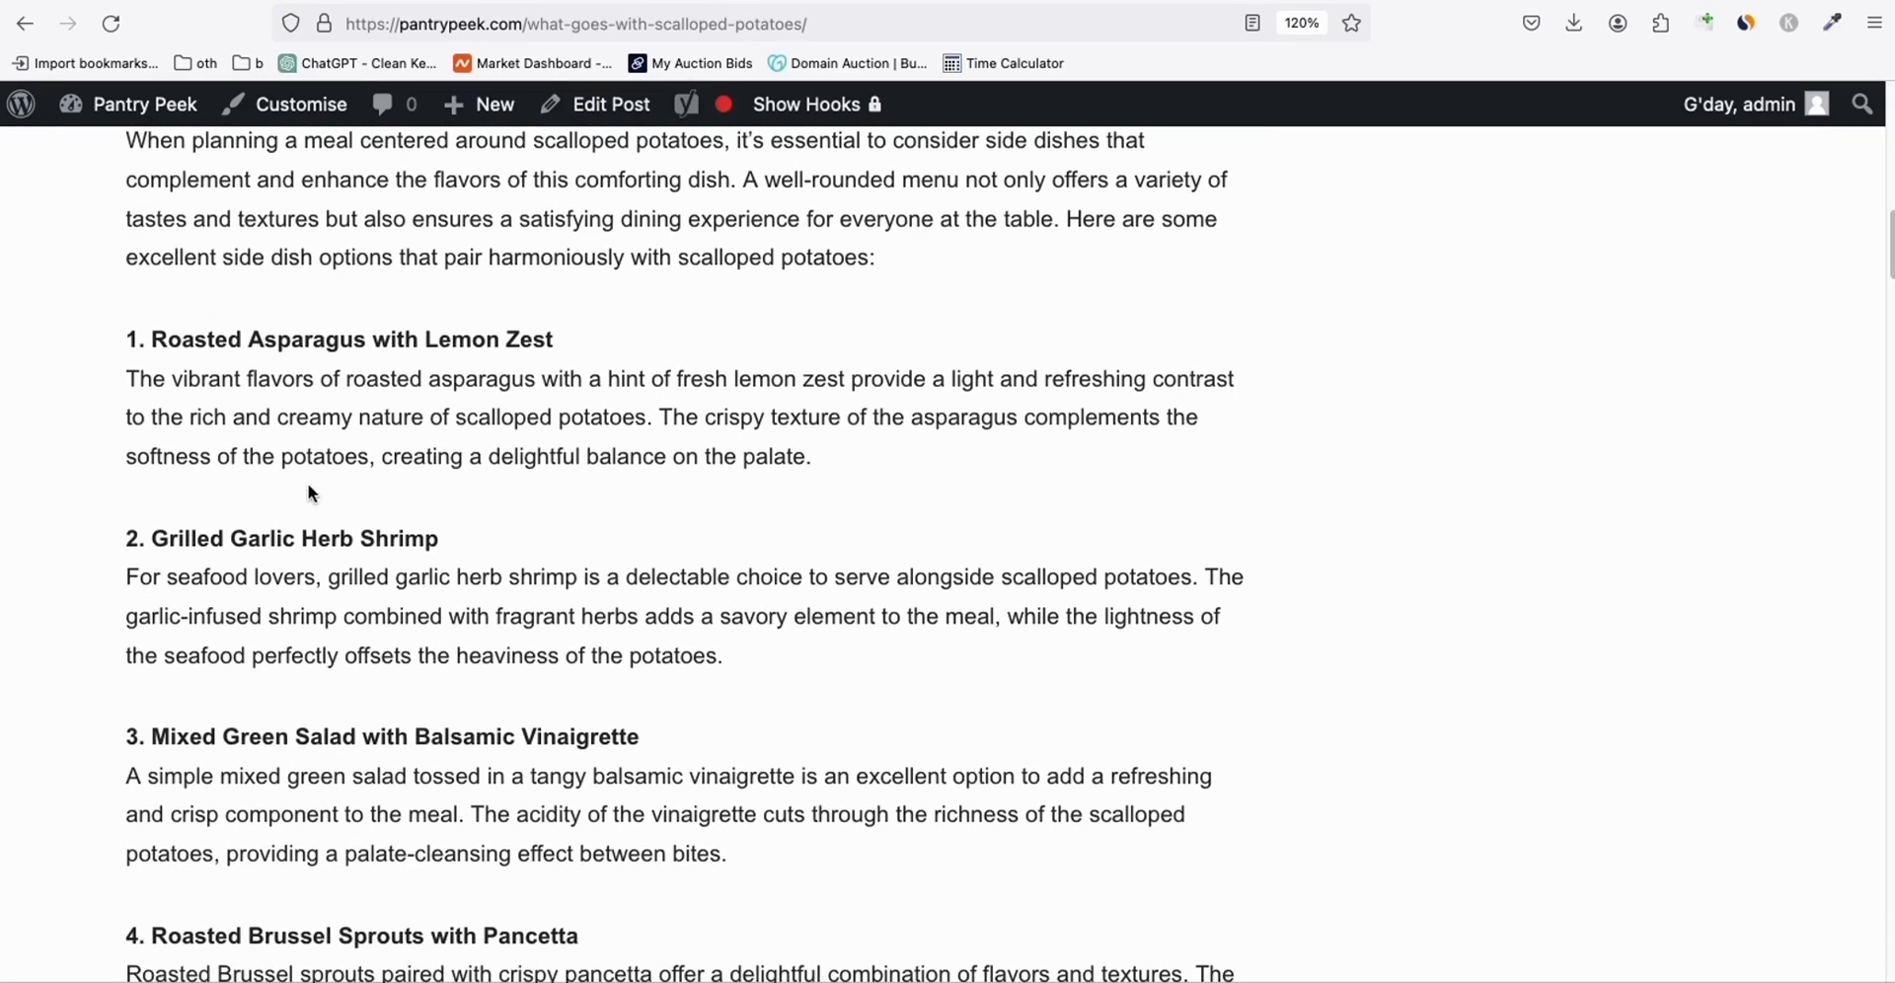
scroll(488, 459, down, 5)
scroll(485, 456, down, 5)
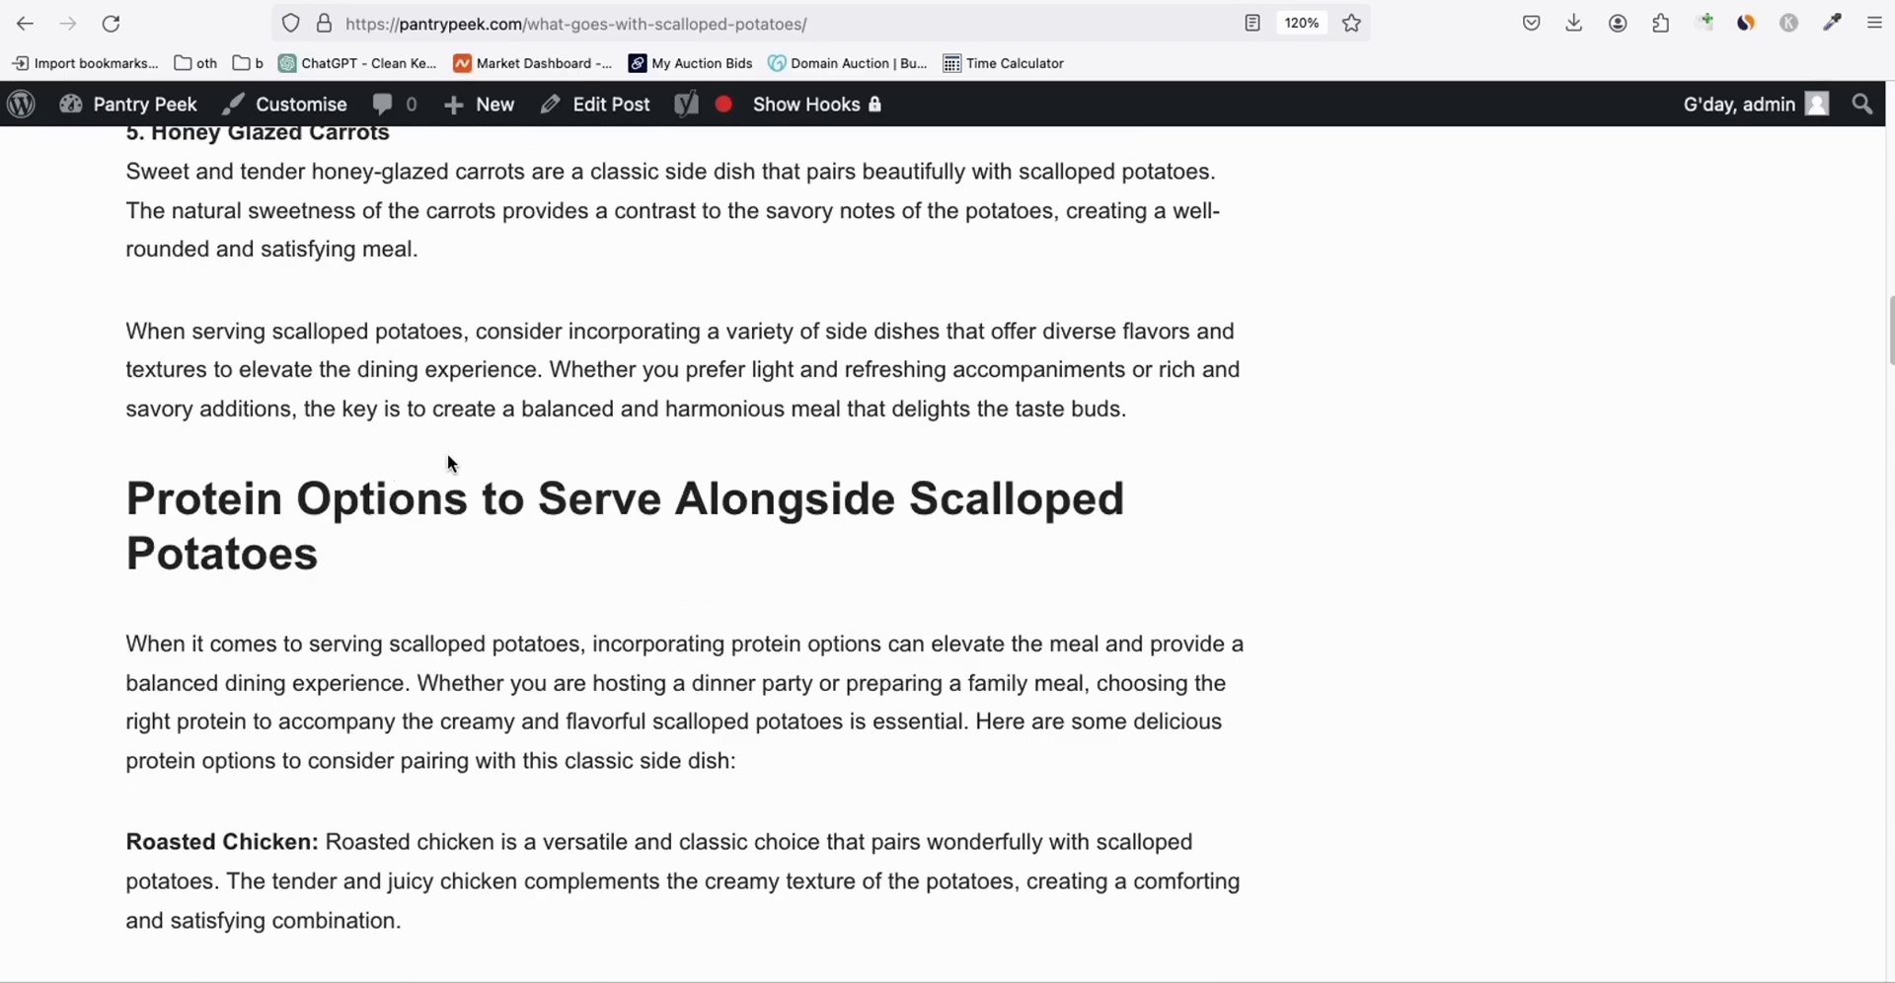
Select the whole scalloped potatoes article text, check its word count and close the count dialog.
scroll(457, 438, up, 12)
drag(187, 438, 1180, 402)
scroll(572, 918, down, 15)
scroll(695, 849, down, 20)
scroll(626, 677, down, 20)
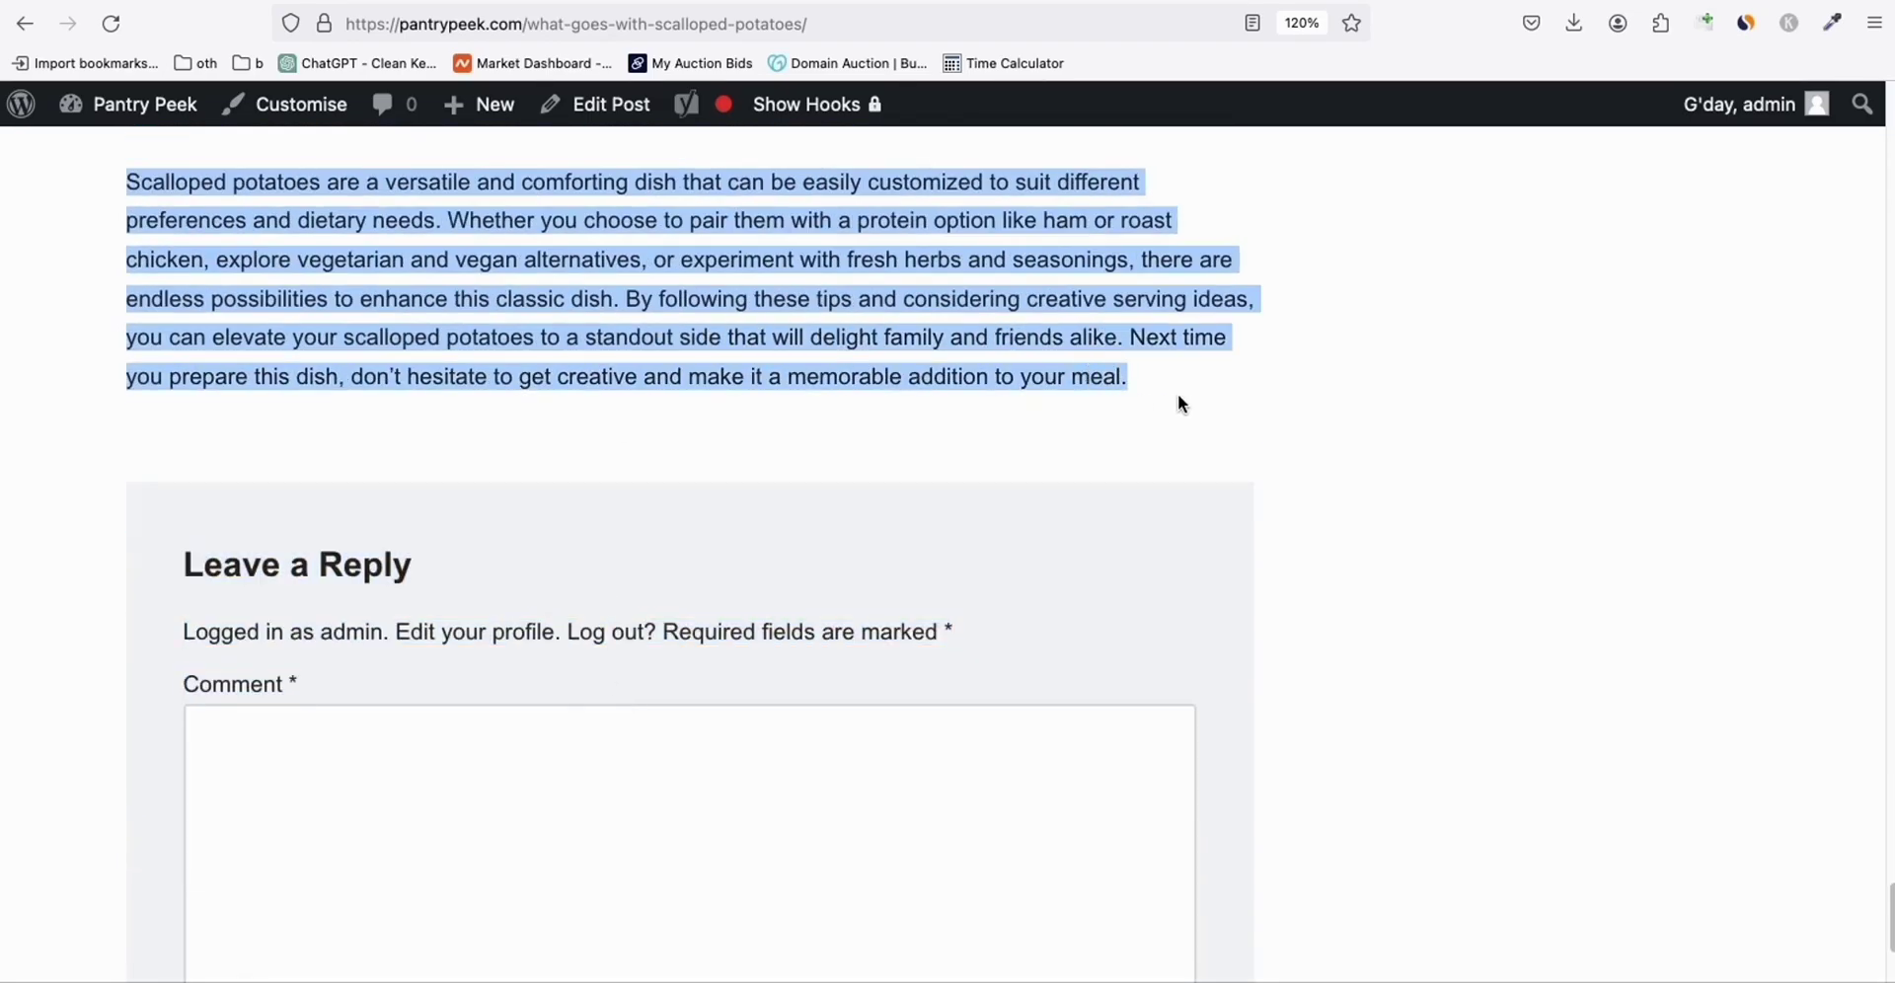
right_click(1005, 323)
click(1098, 626)
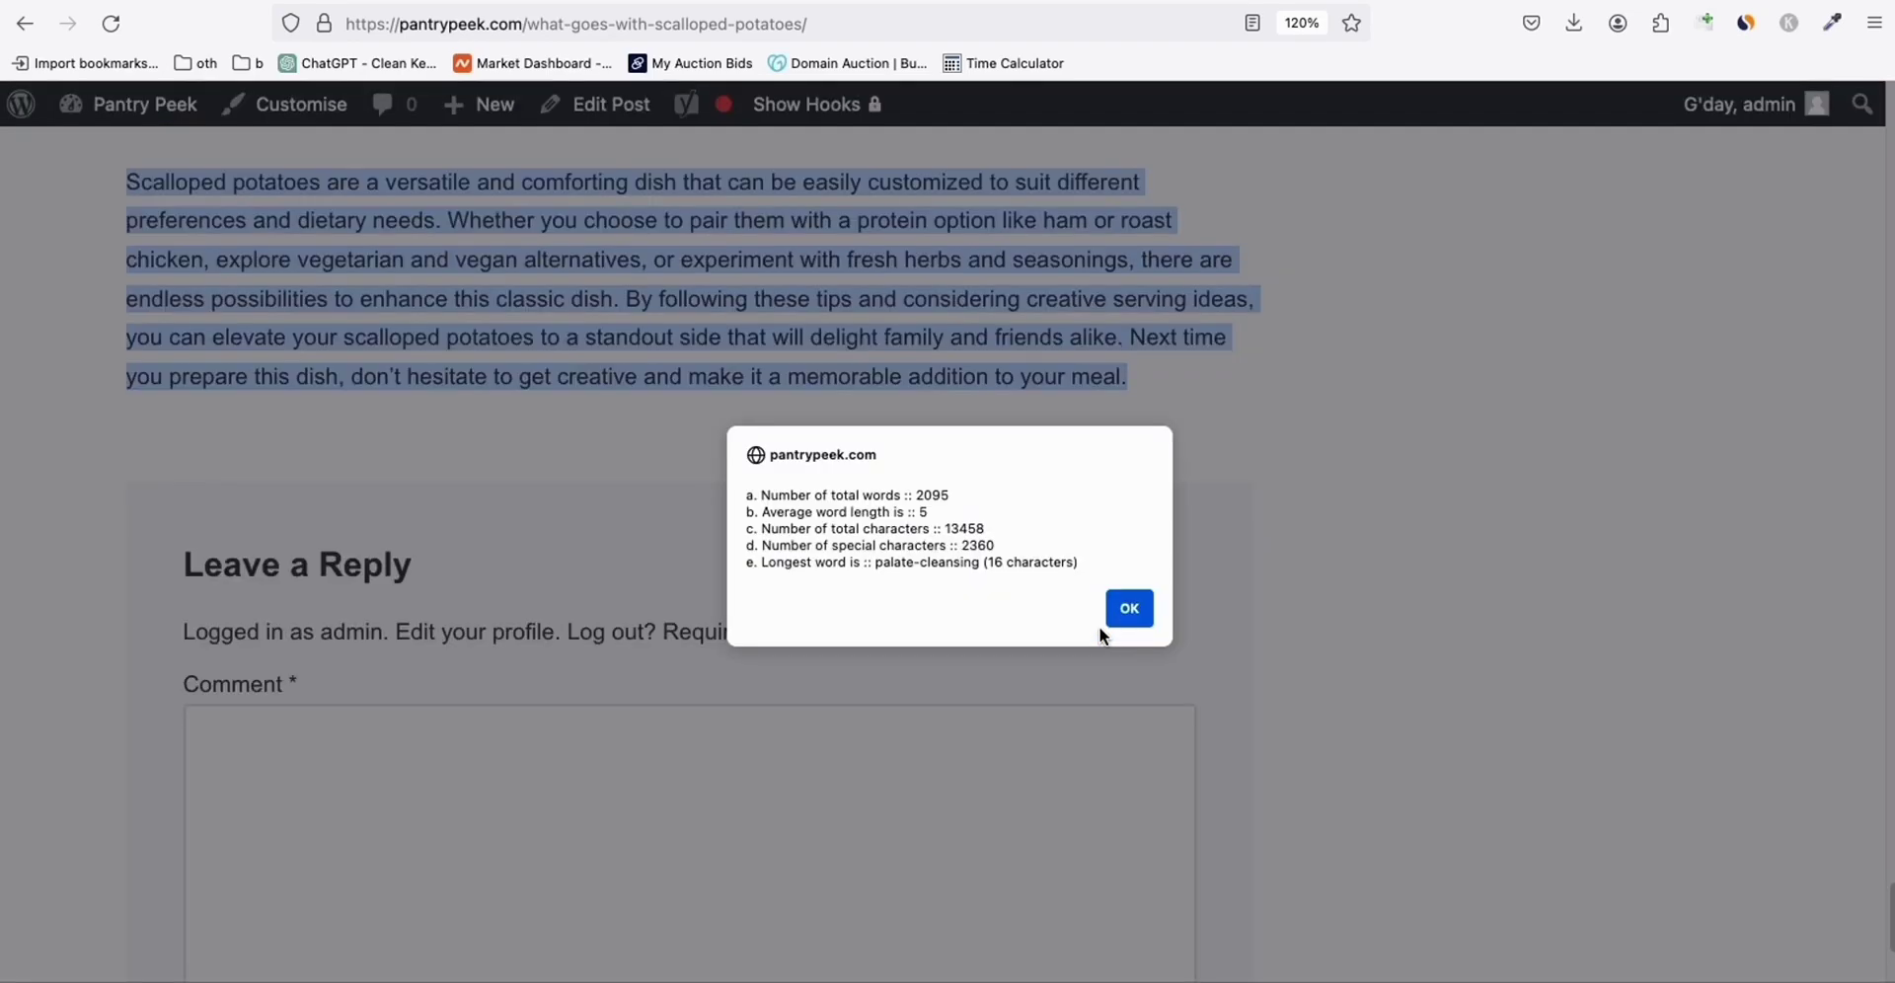
triple_click(989, 546)
click(1003, 546)
click(1129, 608)
Clear the text selection and review the article's sections from the conclusion back to the featured image and Recent Posts list.
scroll(1040, 464, up, 6)
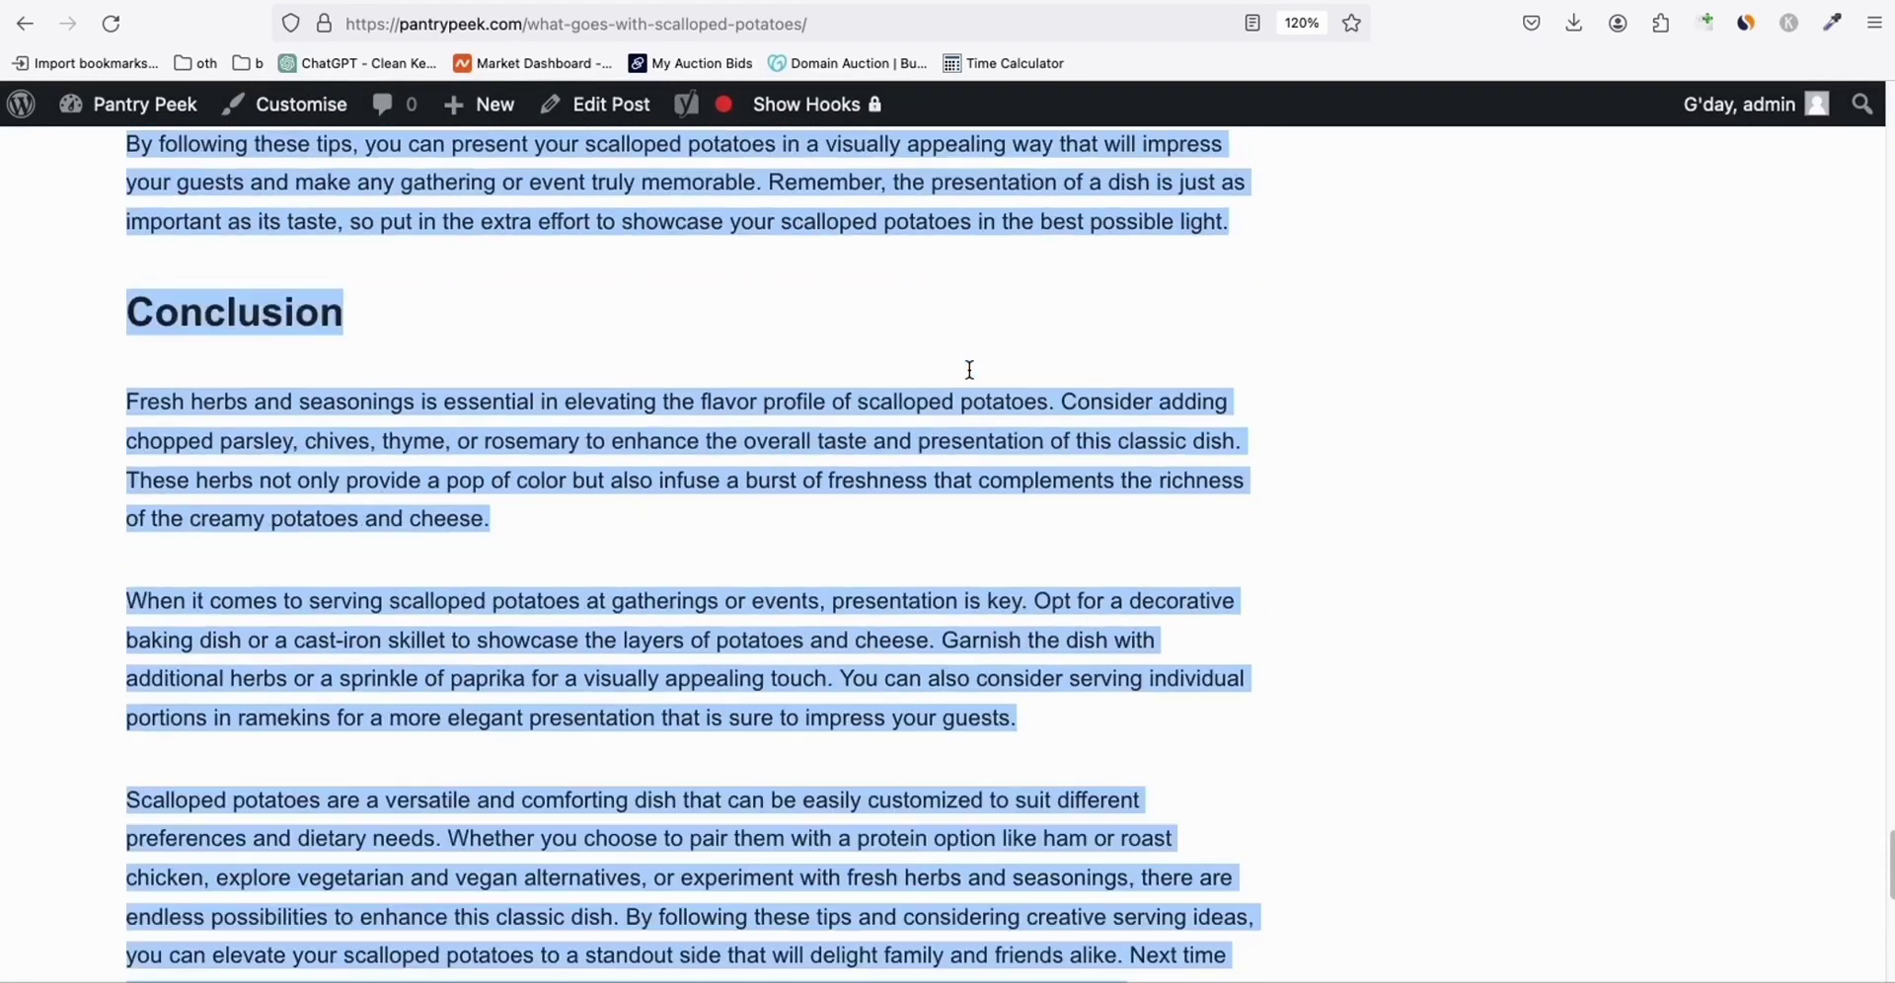
scroll(957, 415, up, 7)
click(834, 492)
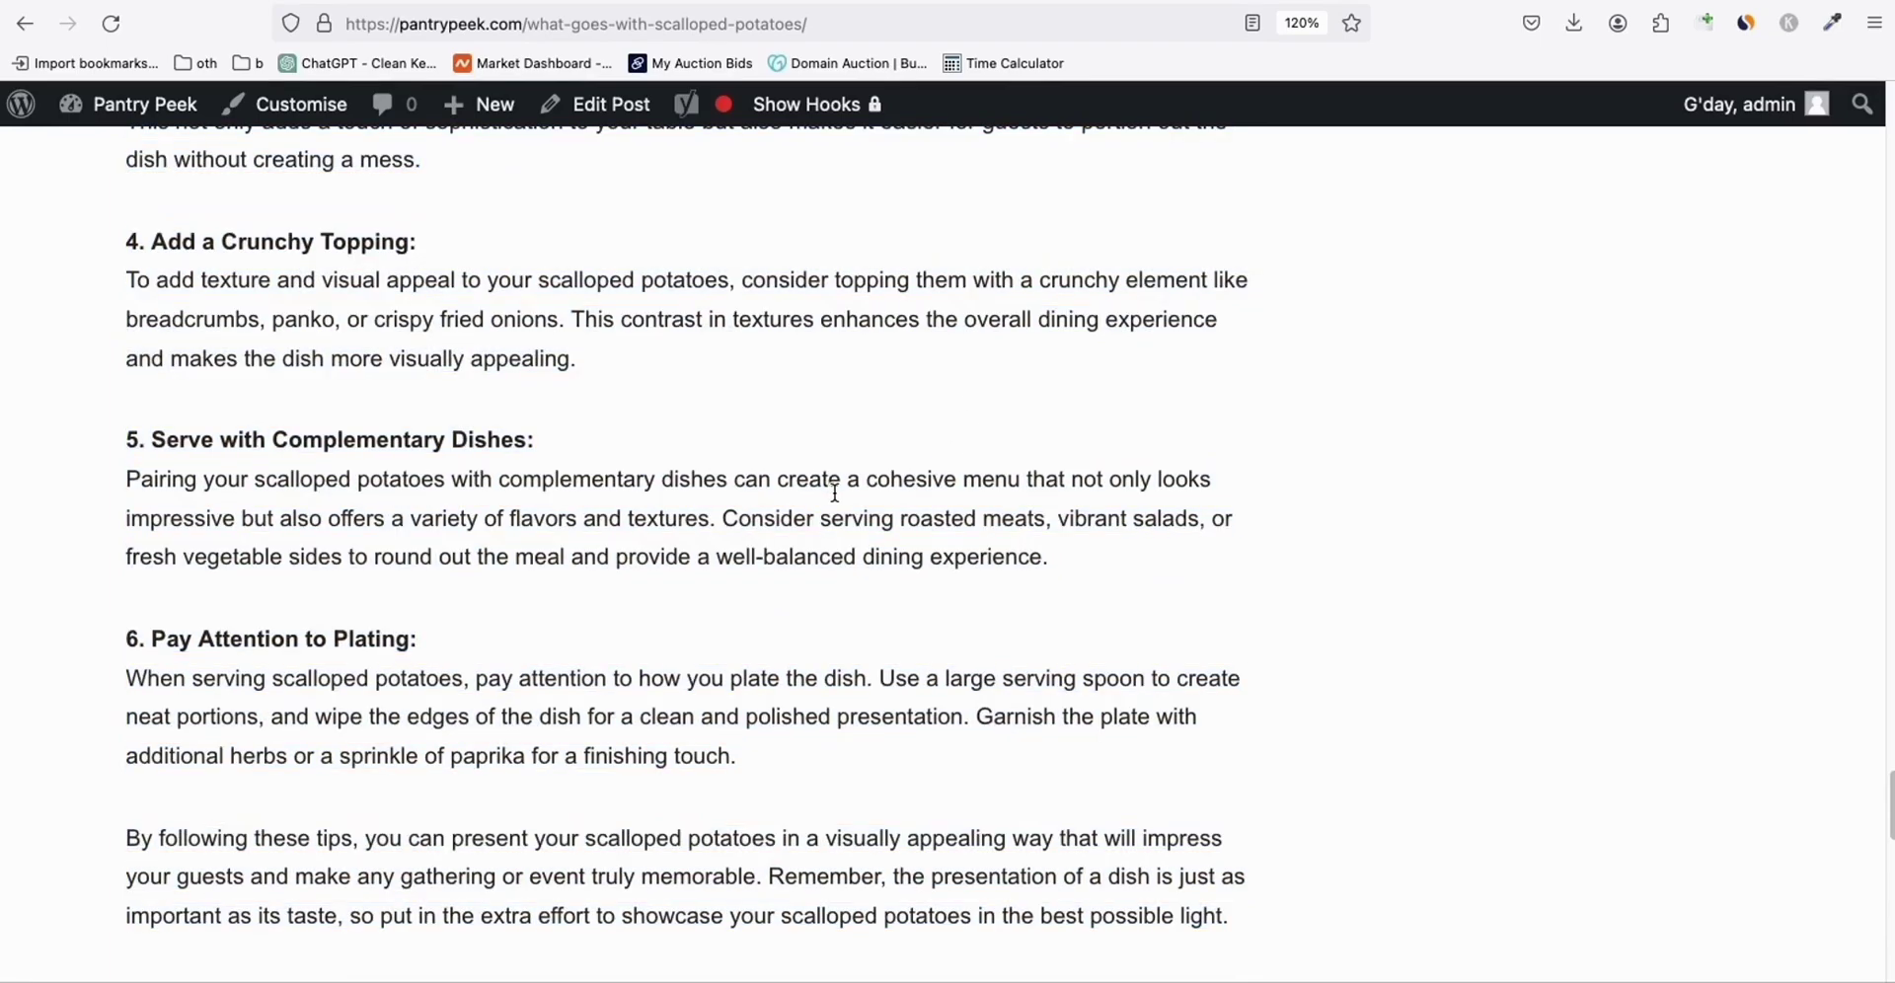
scroll(834, 491, up, 15)
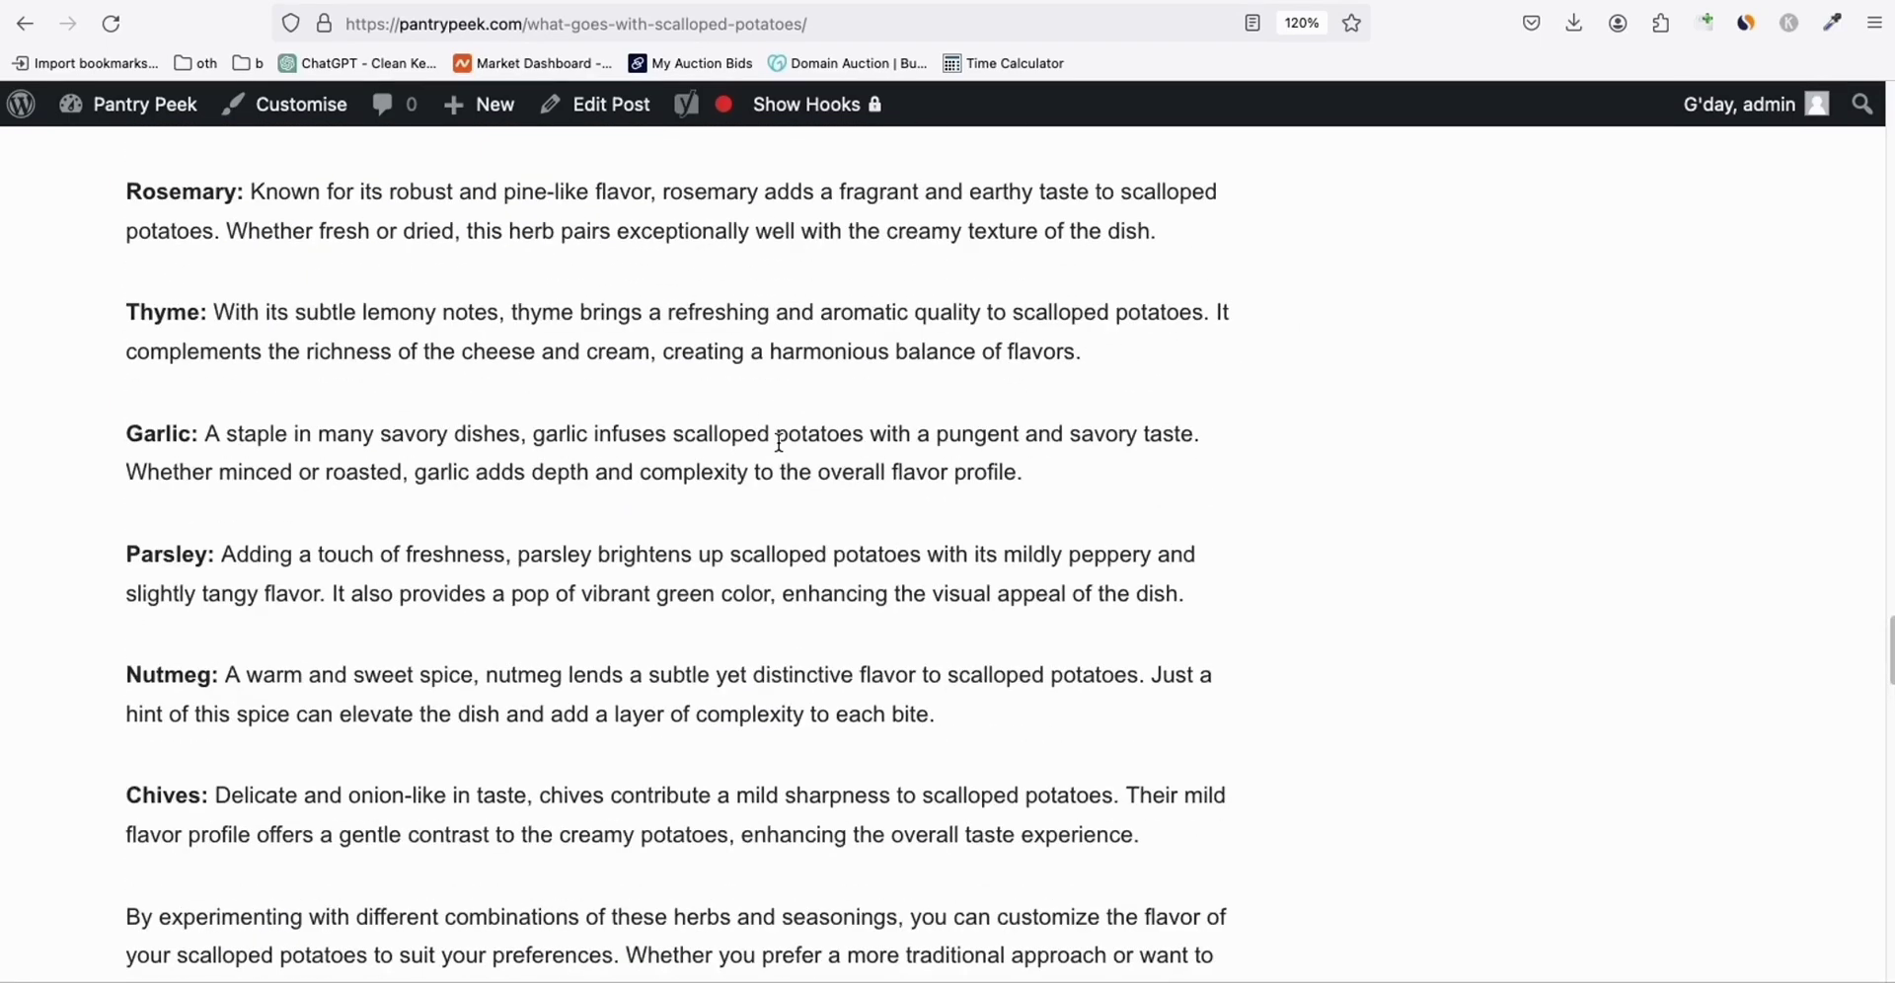
scroll(780, 443, up, 10)
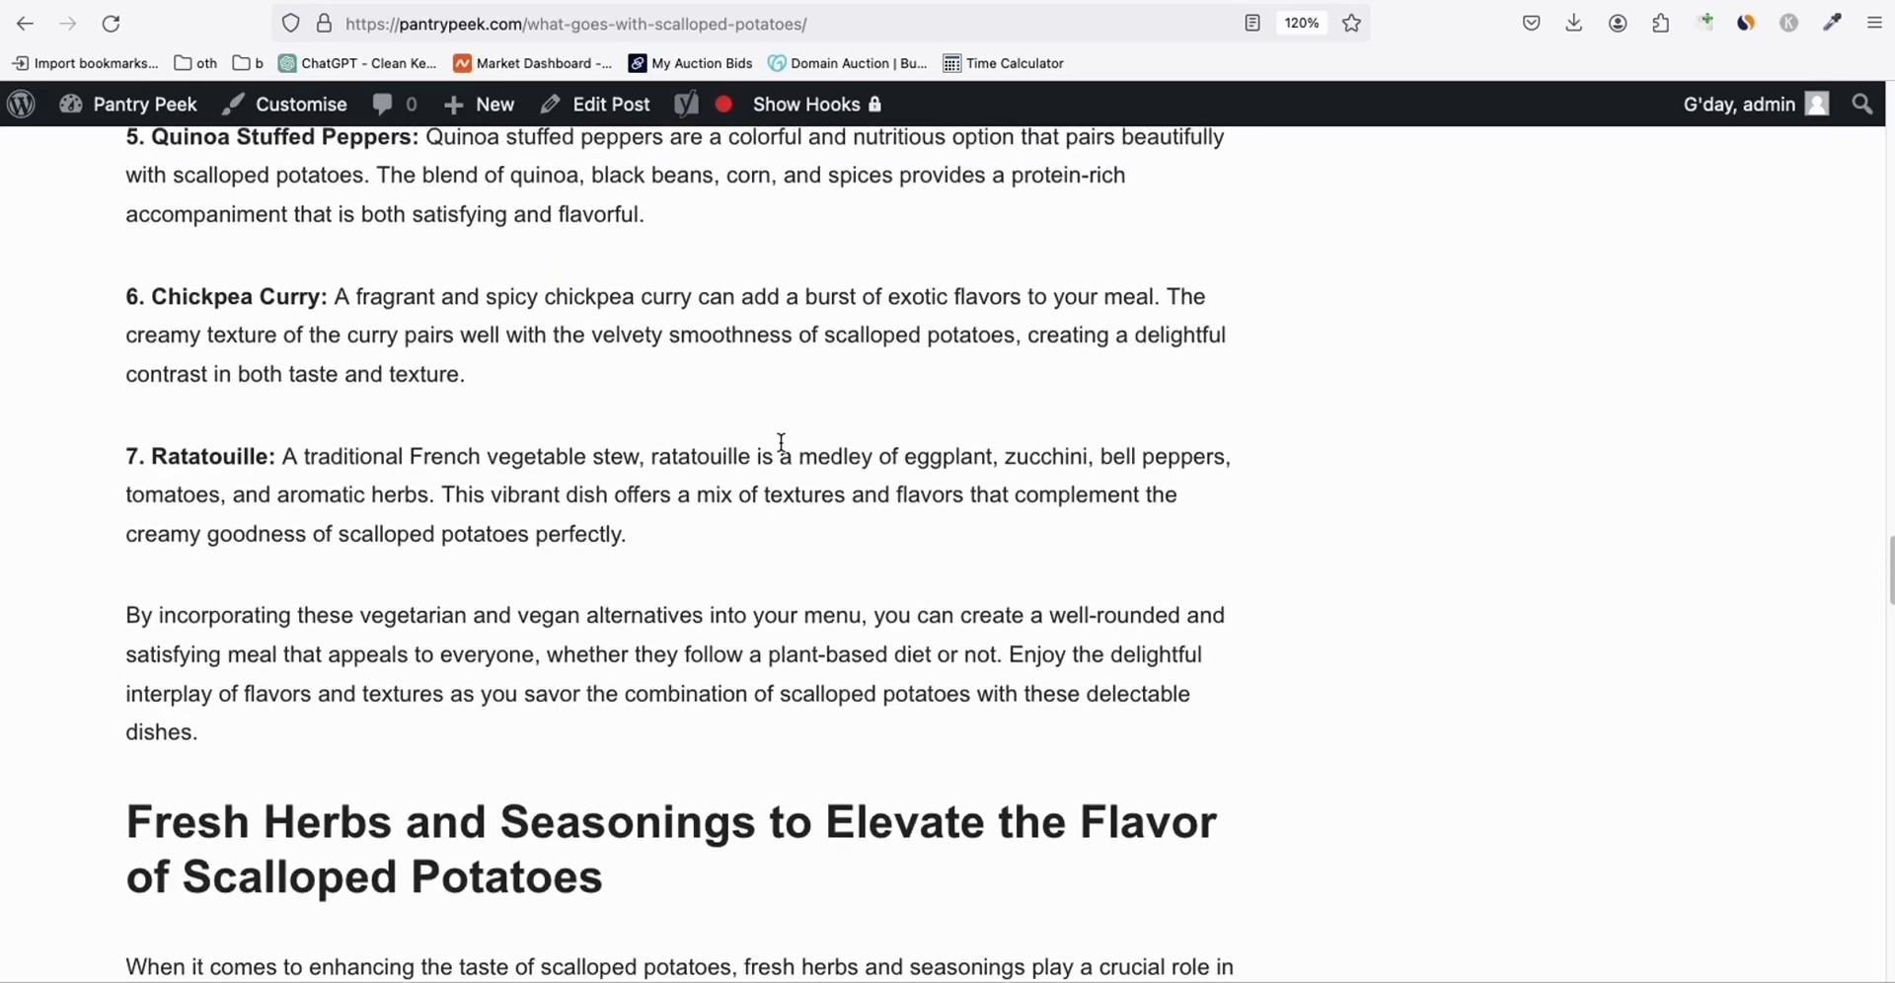
scroll(780, 443, up, 12)
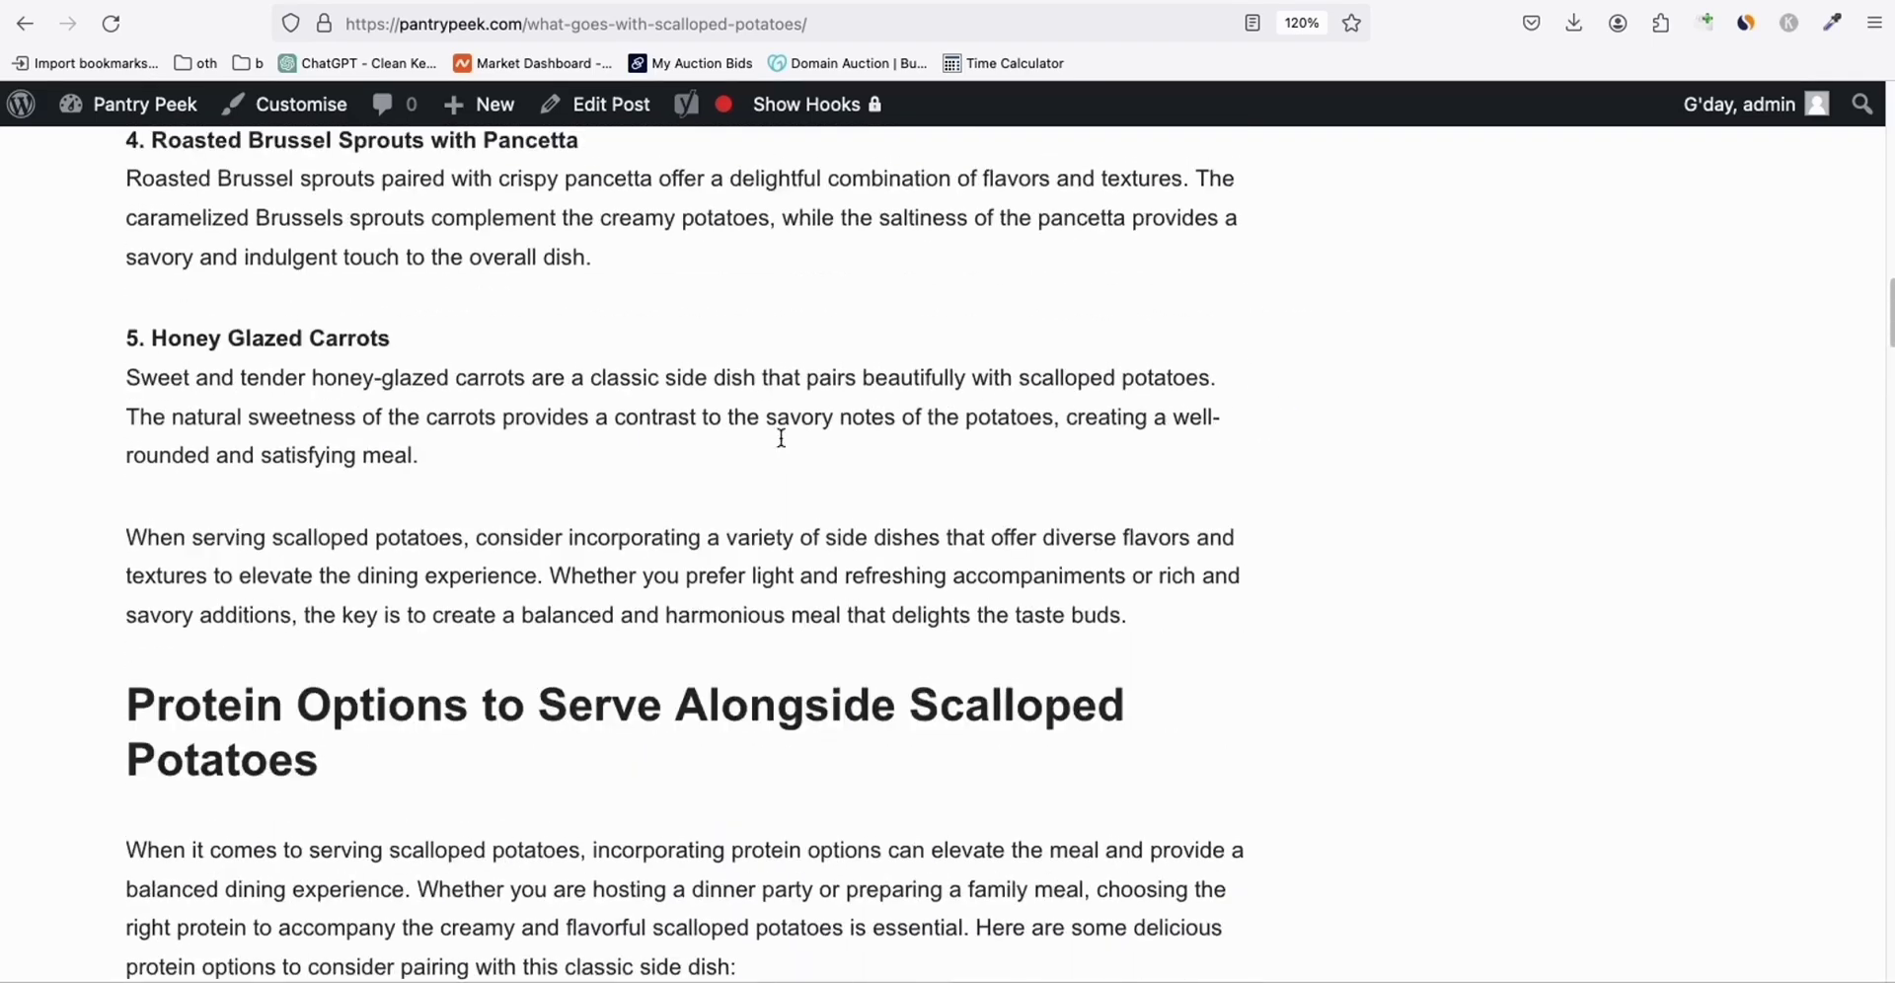
scroll(781, 437, up, 20)
scroll(1404, 448, down, 8)
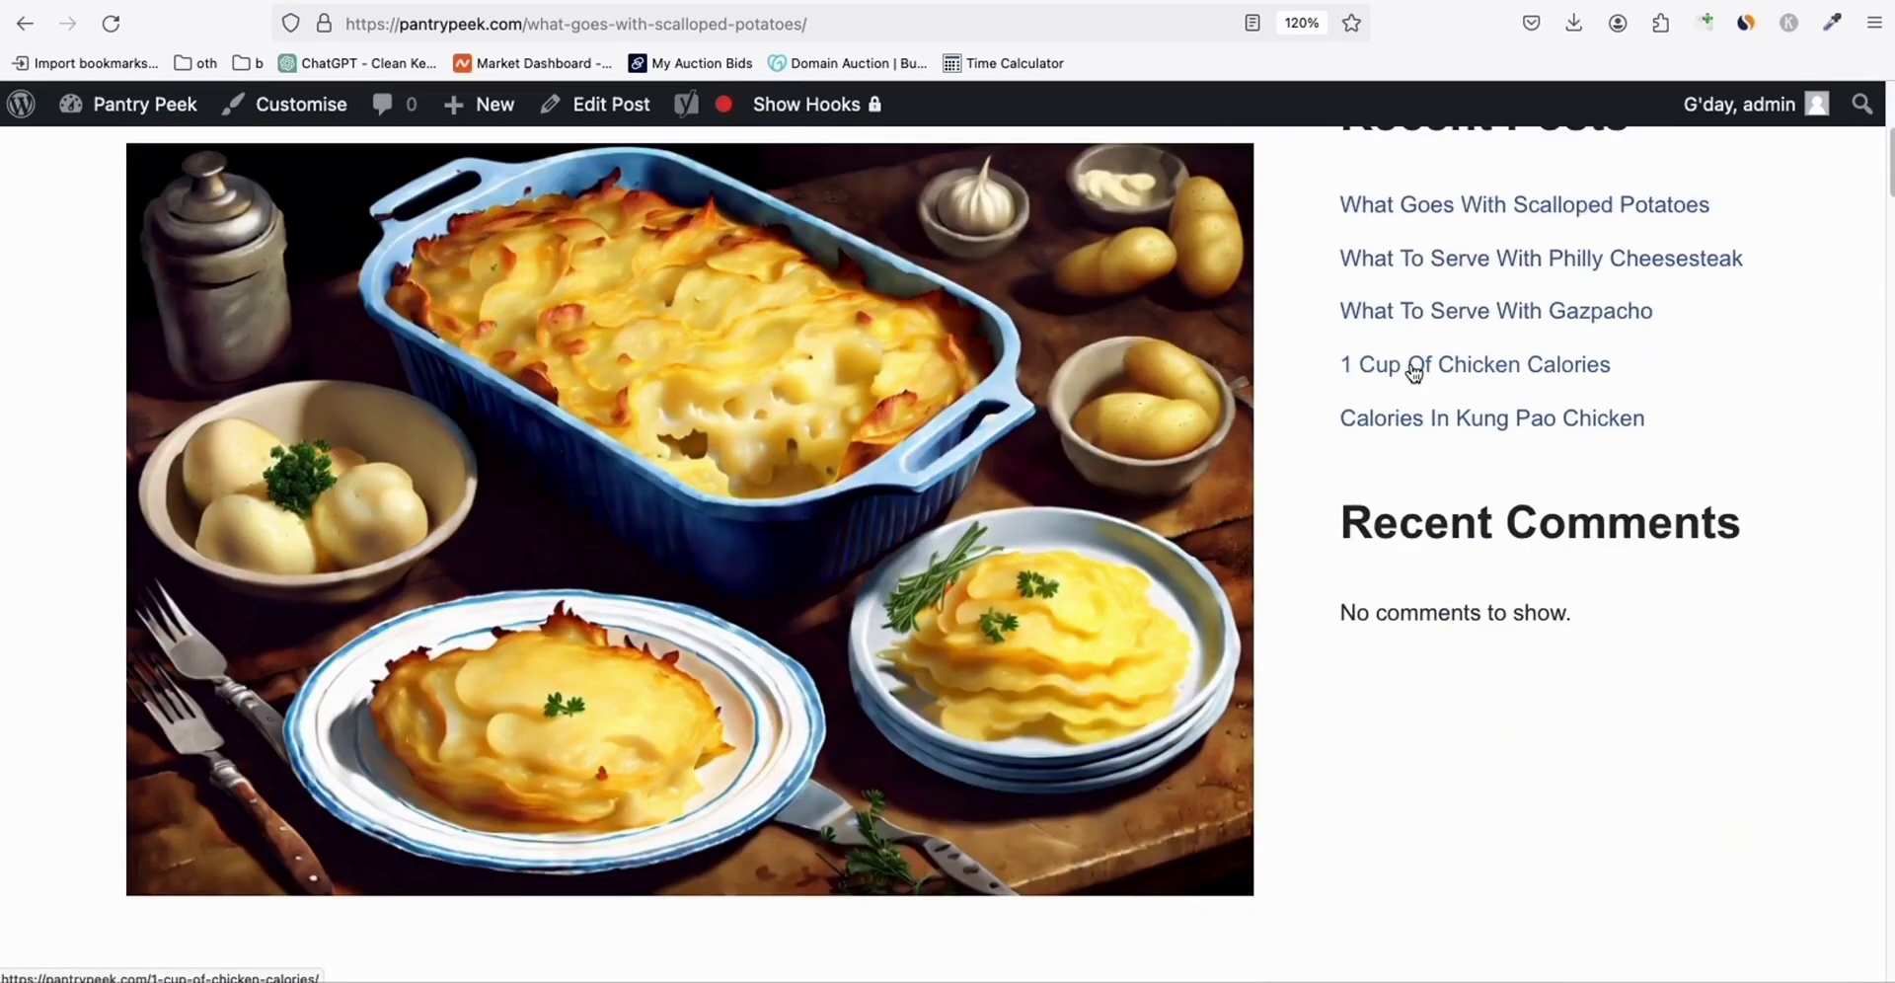
scroll(1414, 371, up, 5)
Return to the Pantry Peek home page and look over the newest posts.
click(679, 322)
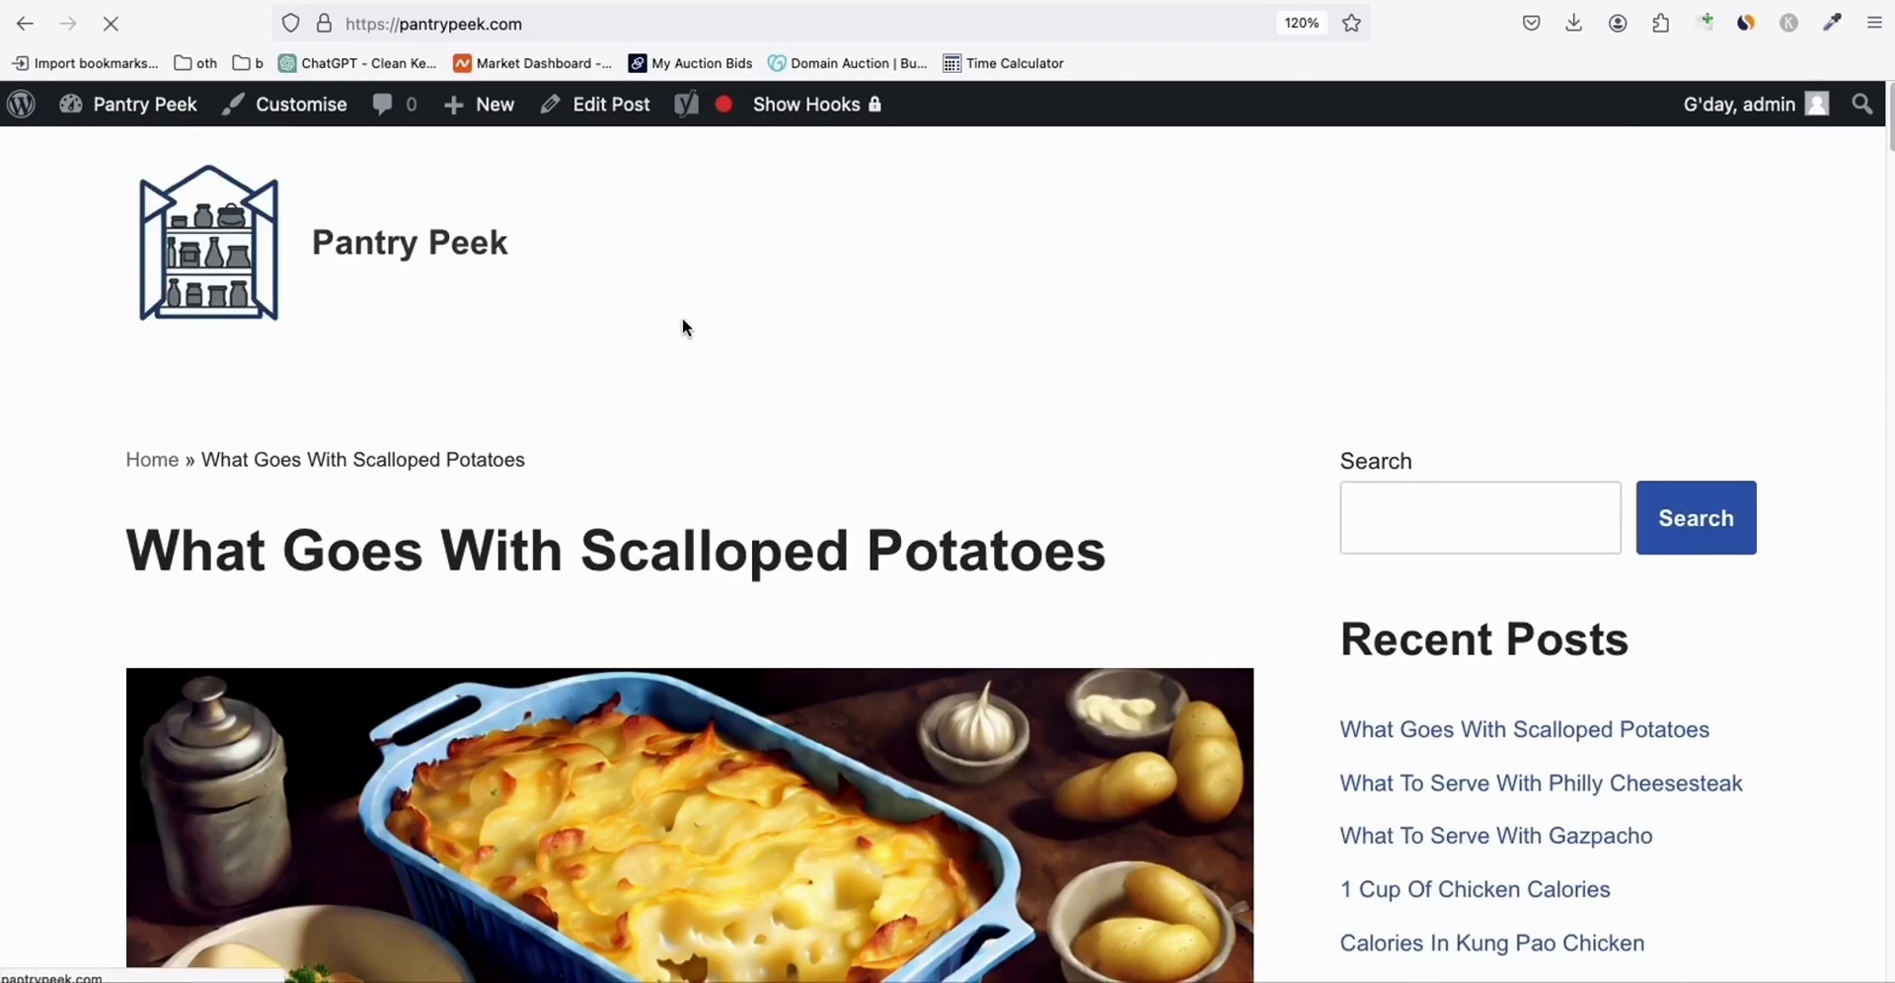
scroll(834, 254, down, 4)
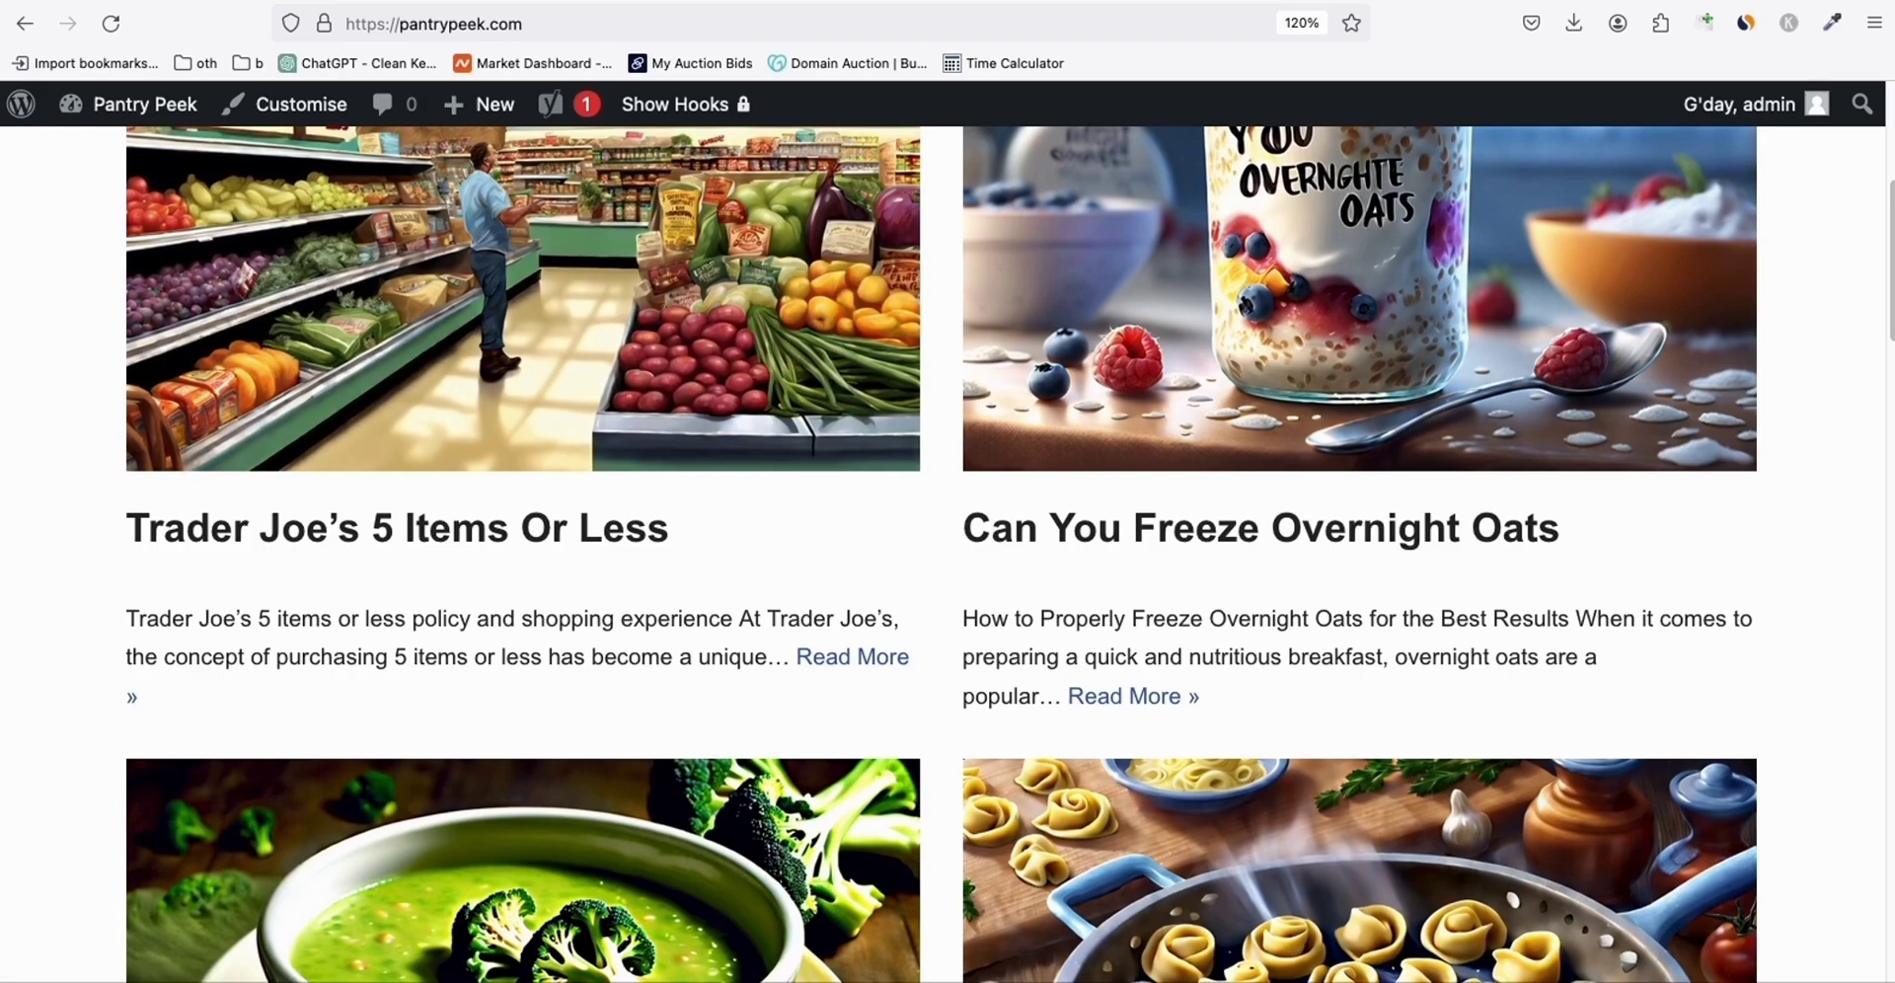
scroll(902, 410, up, 5)
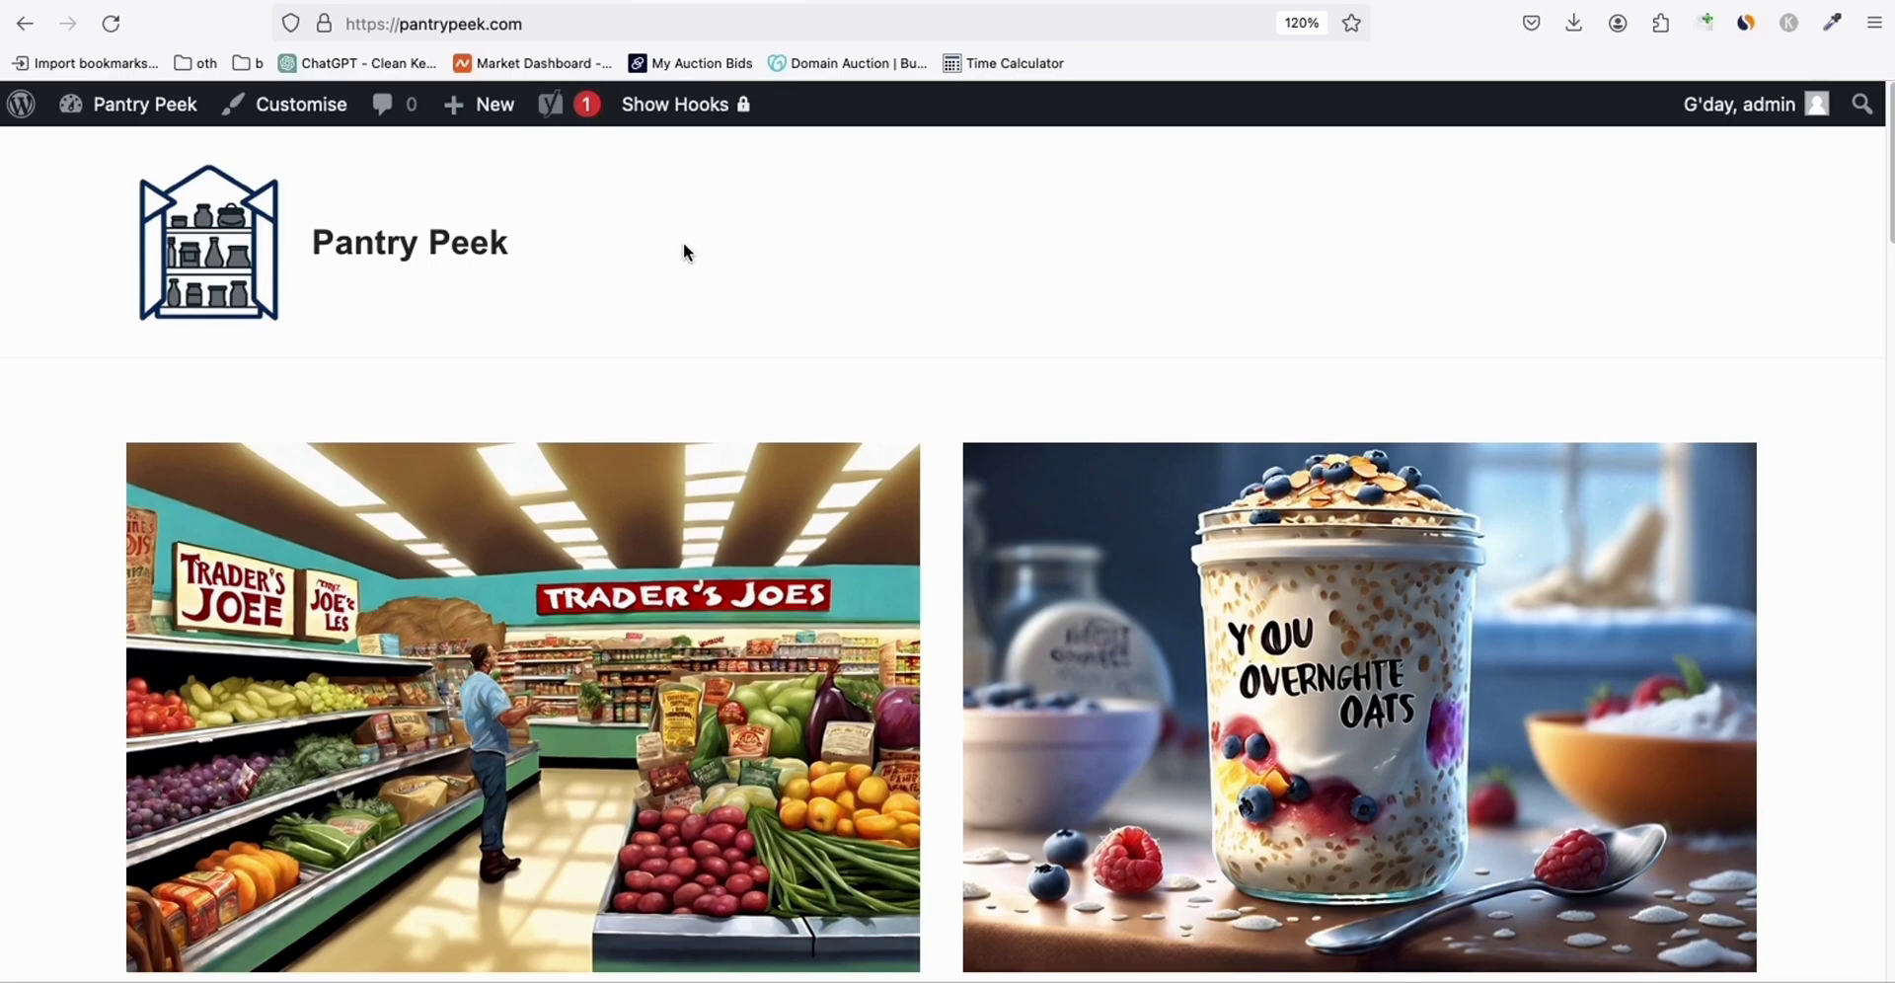
scroll(774, 286, down, 1)
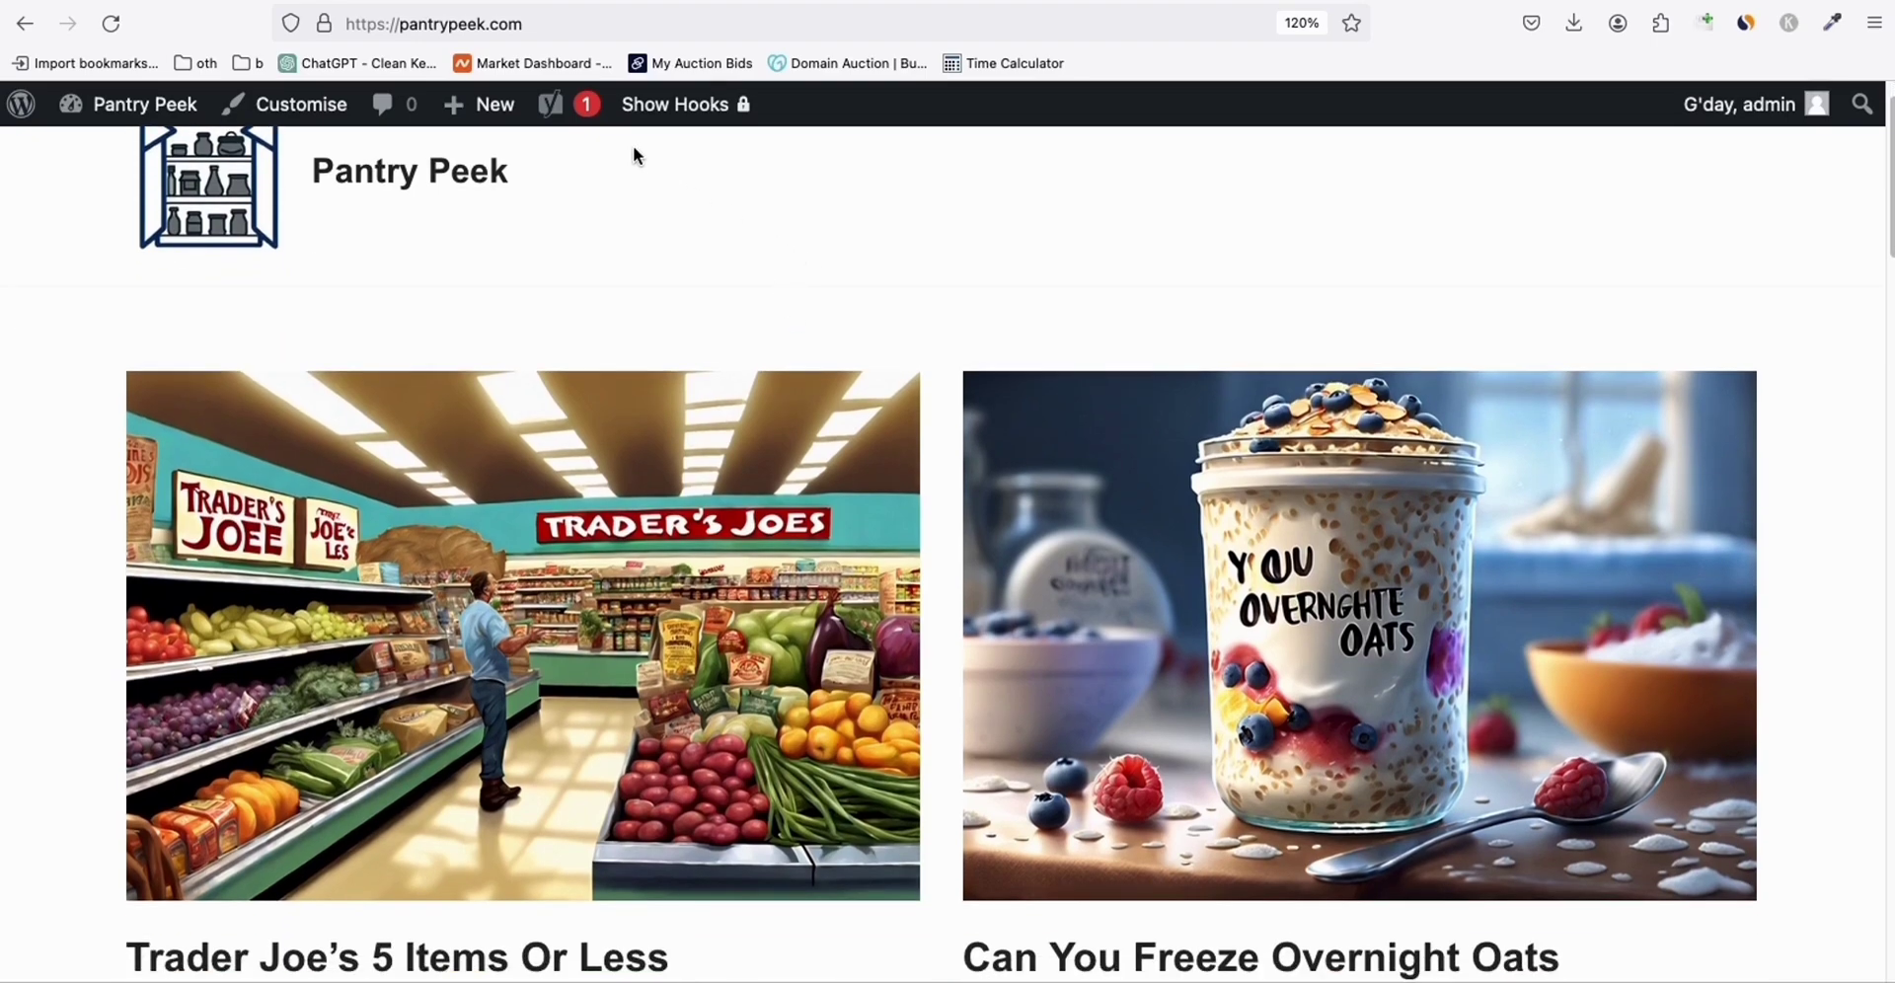
Switch to the Ahrefs organic keywords report for sleepopolis.com and examine its keywords of five or more words.
click(499, 2)
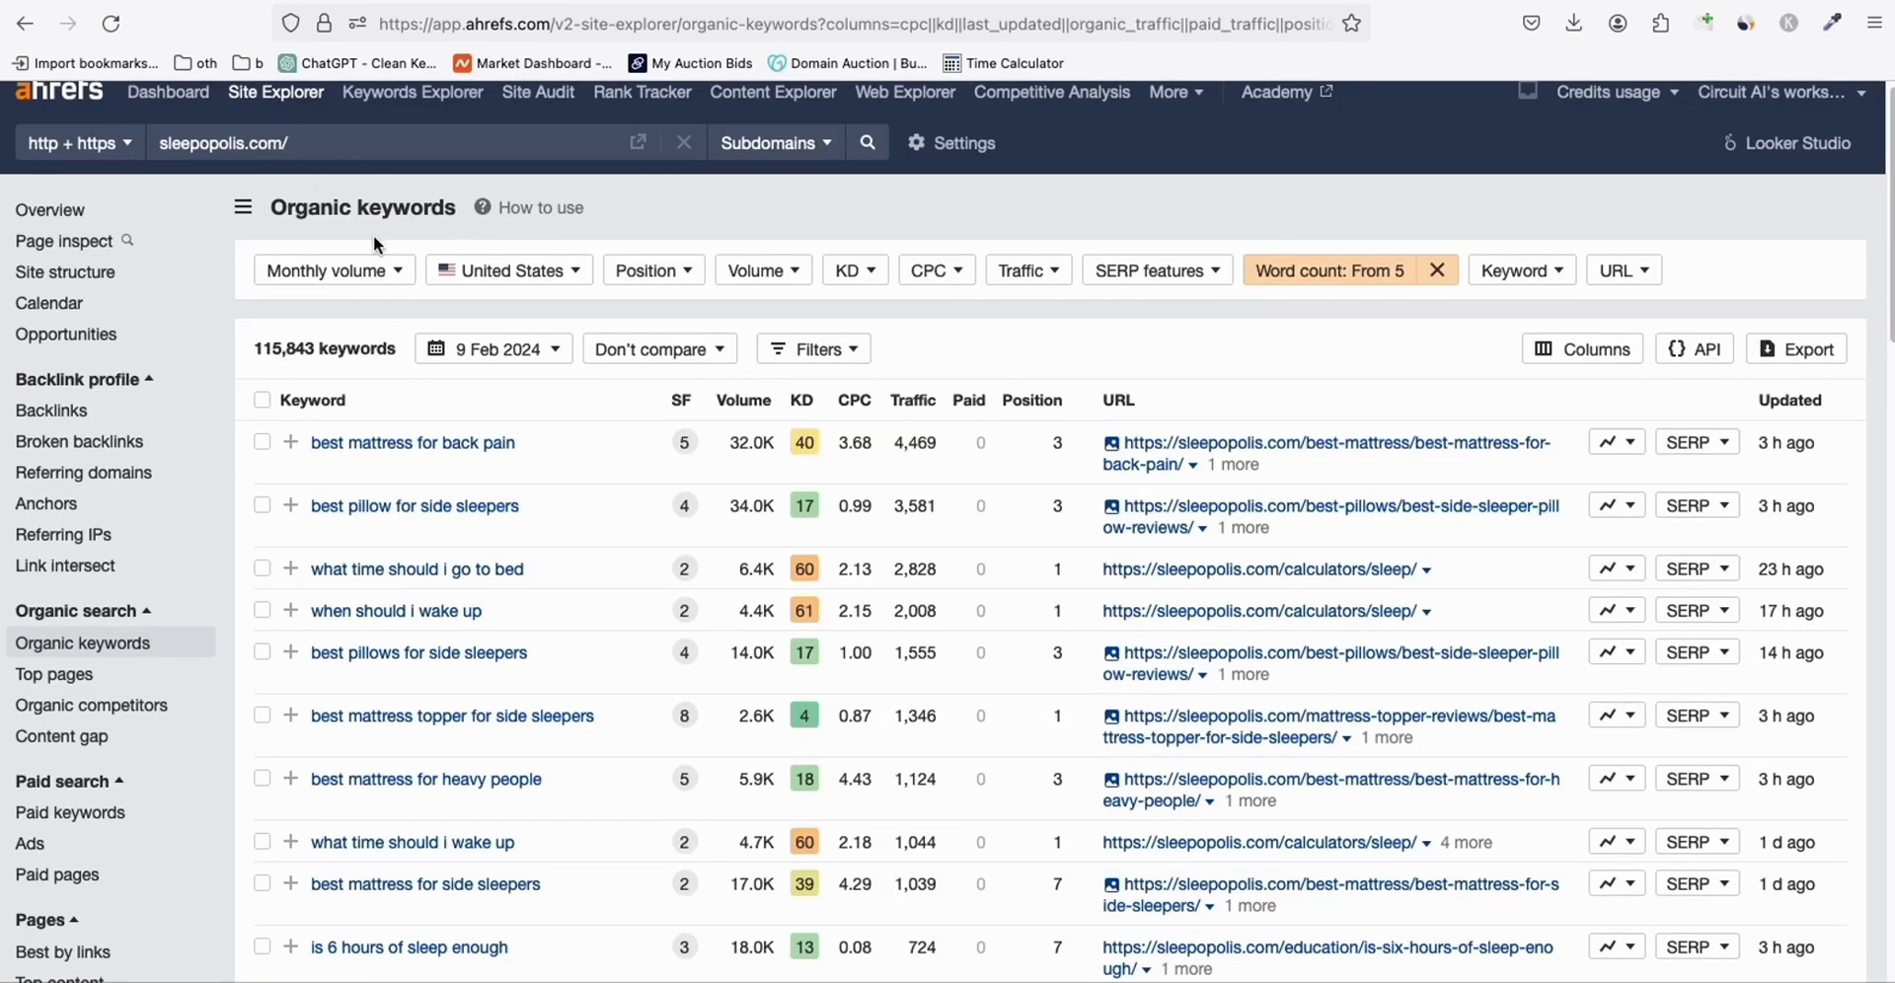
scroll(425, 281, down, 1)
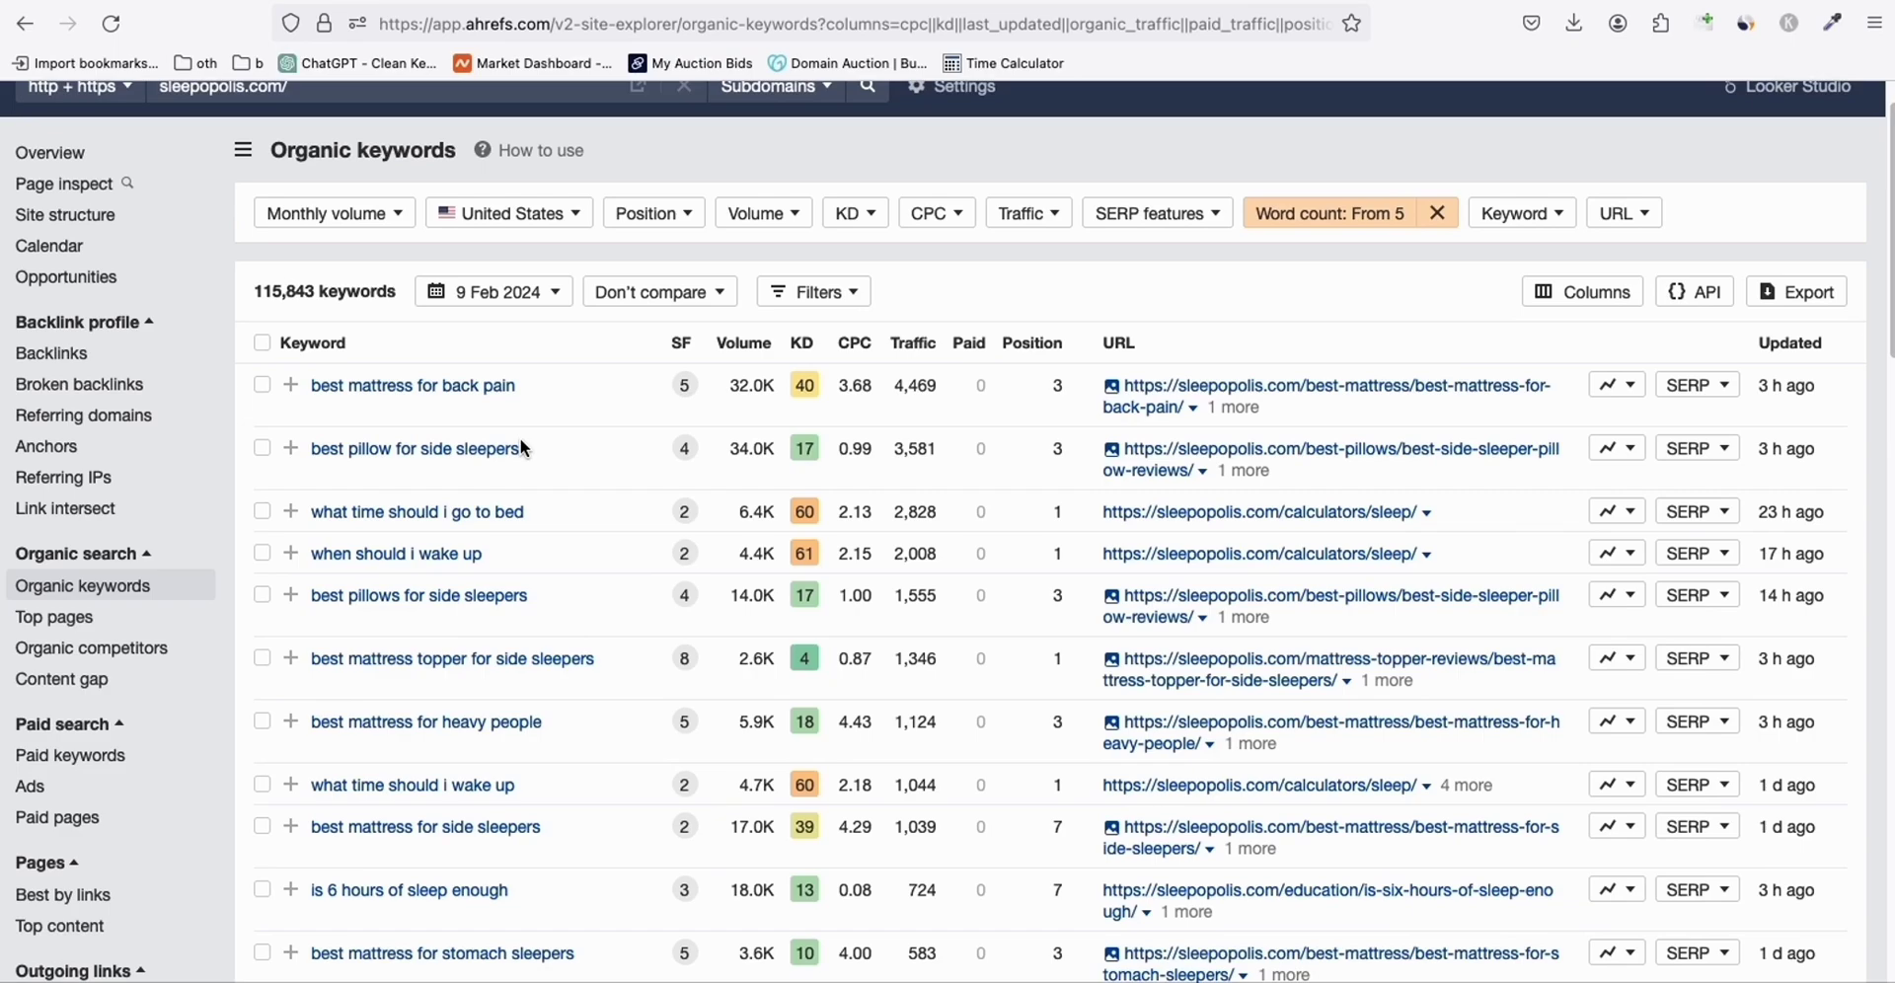
scroll(631, 434, down, 3)
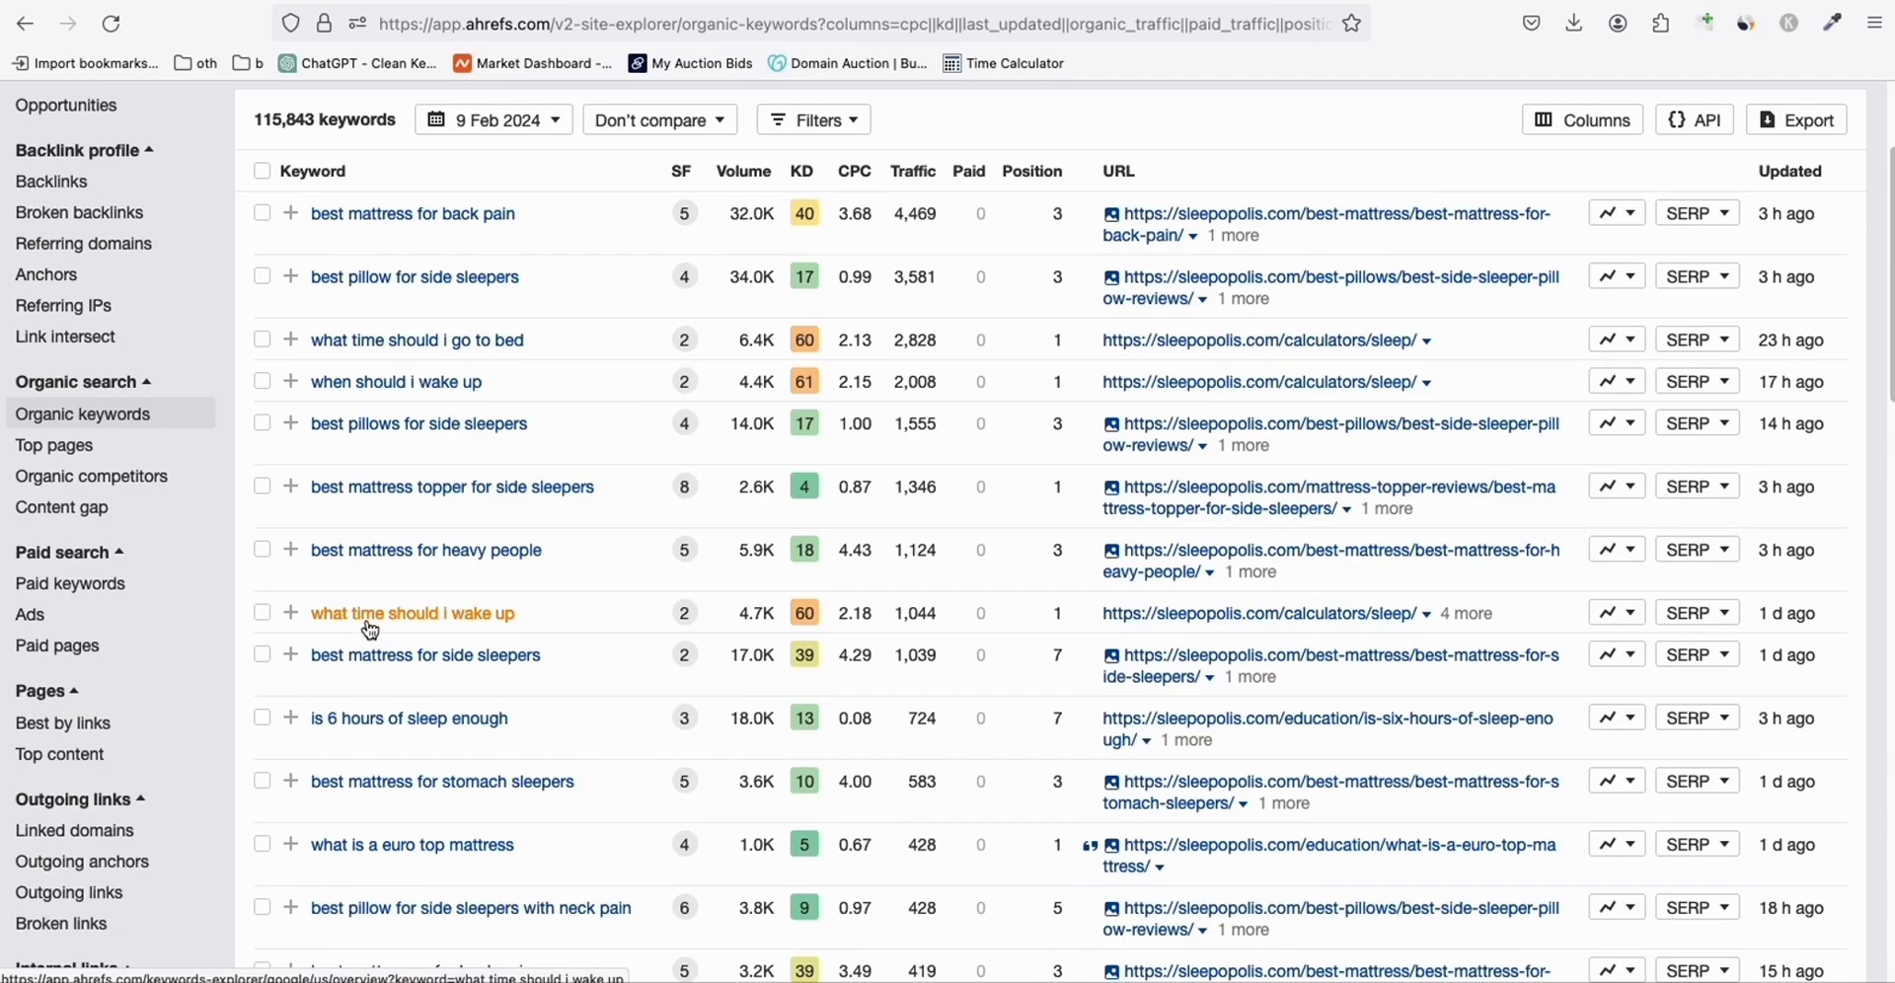
scroll(468, 624, up, 3)
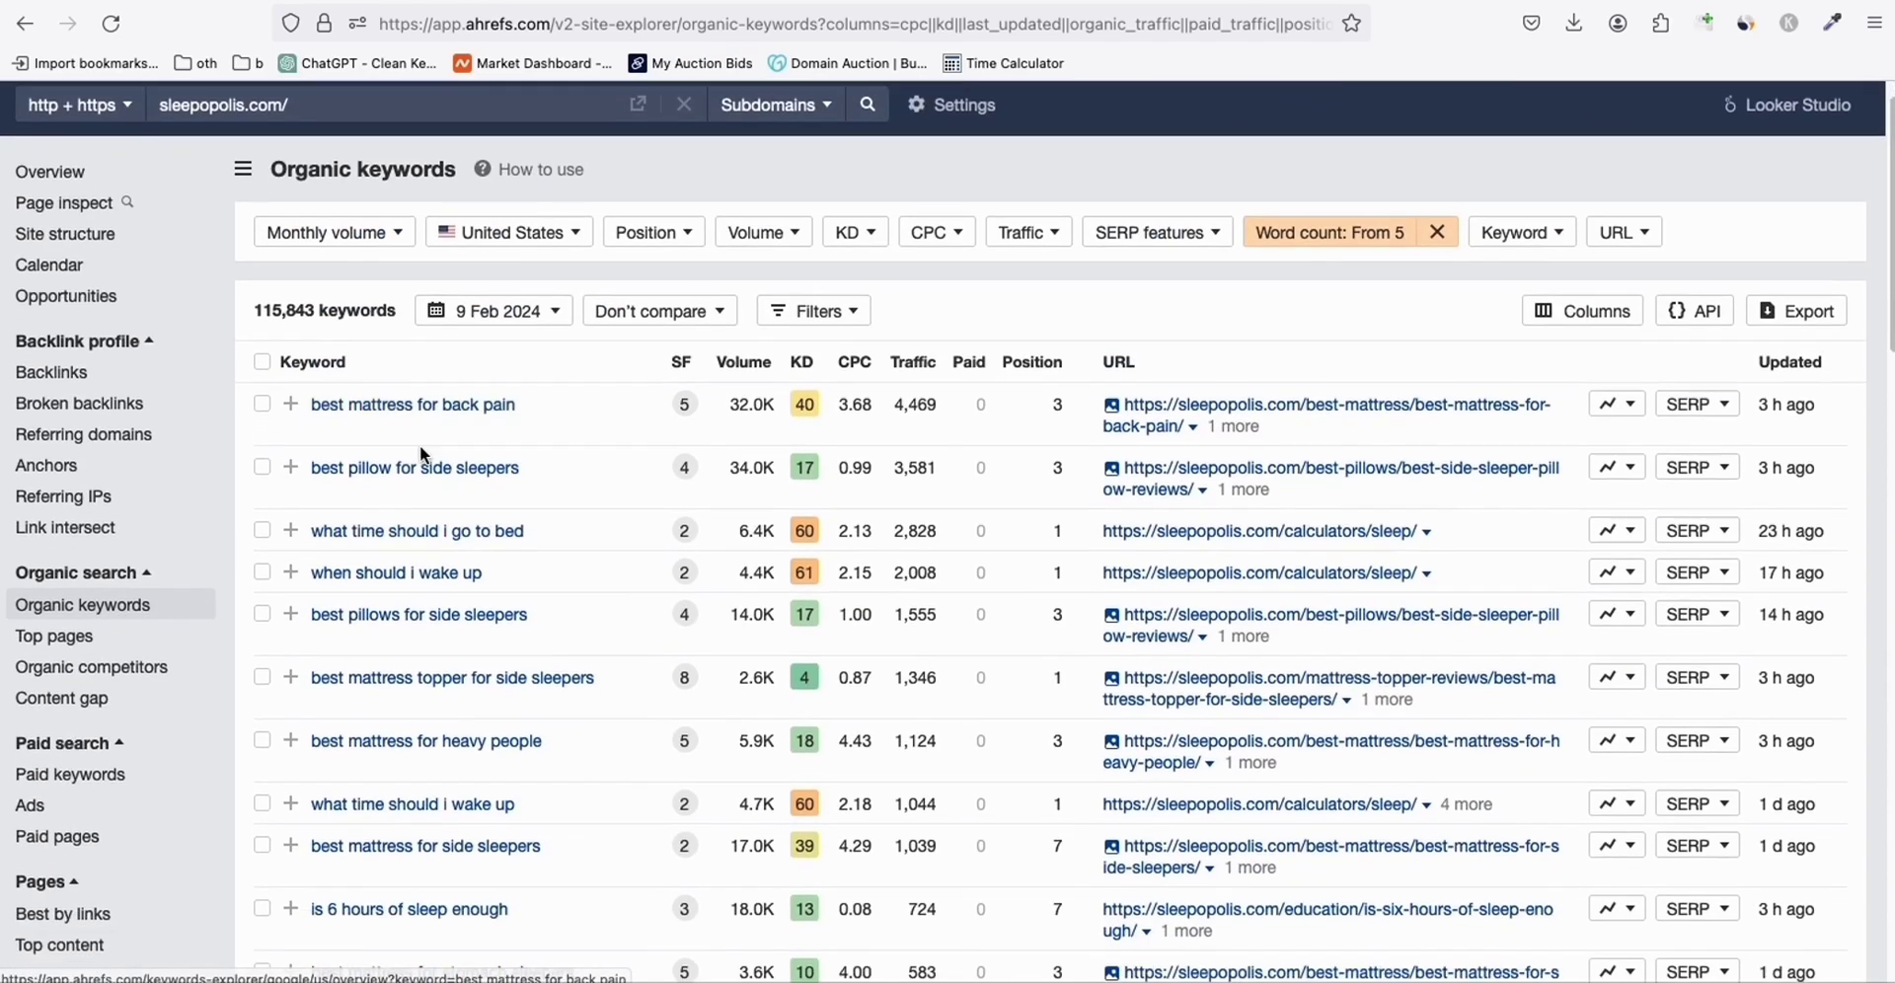
scroll(418, 444, down, 4)
scroll(754, 500, up, 4)
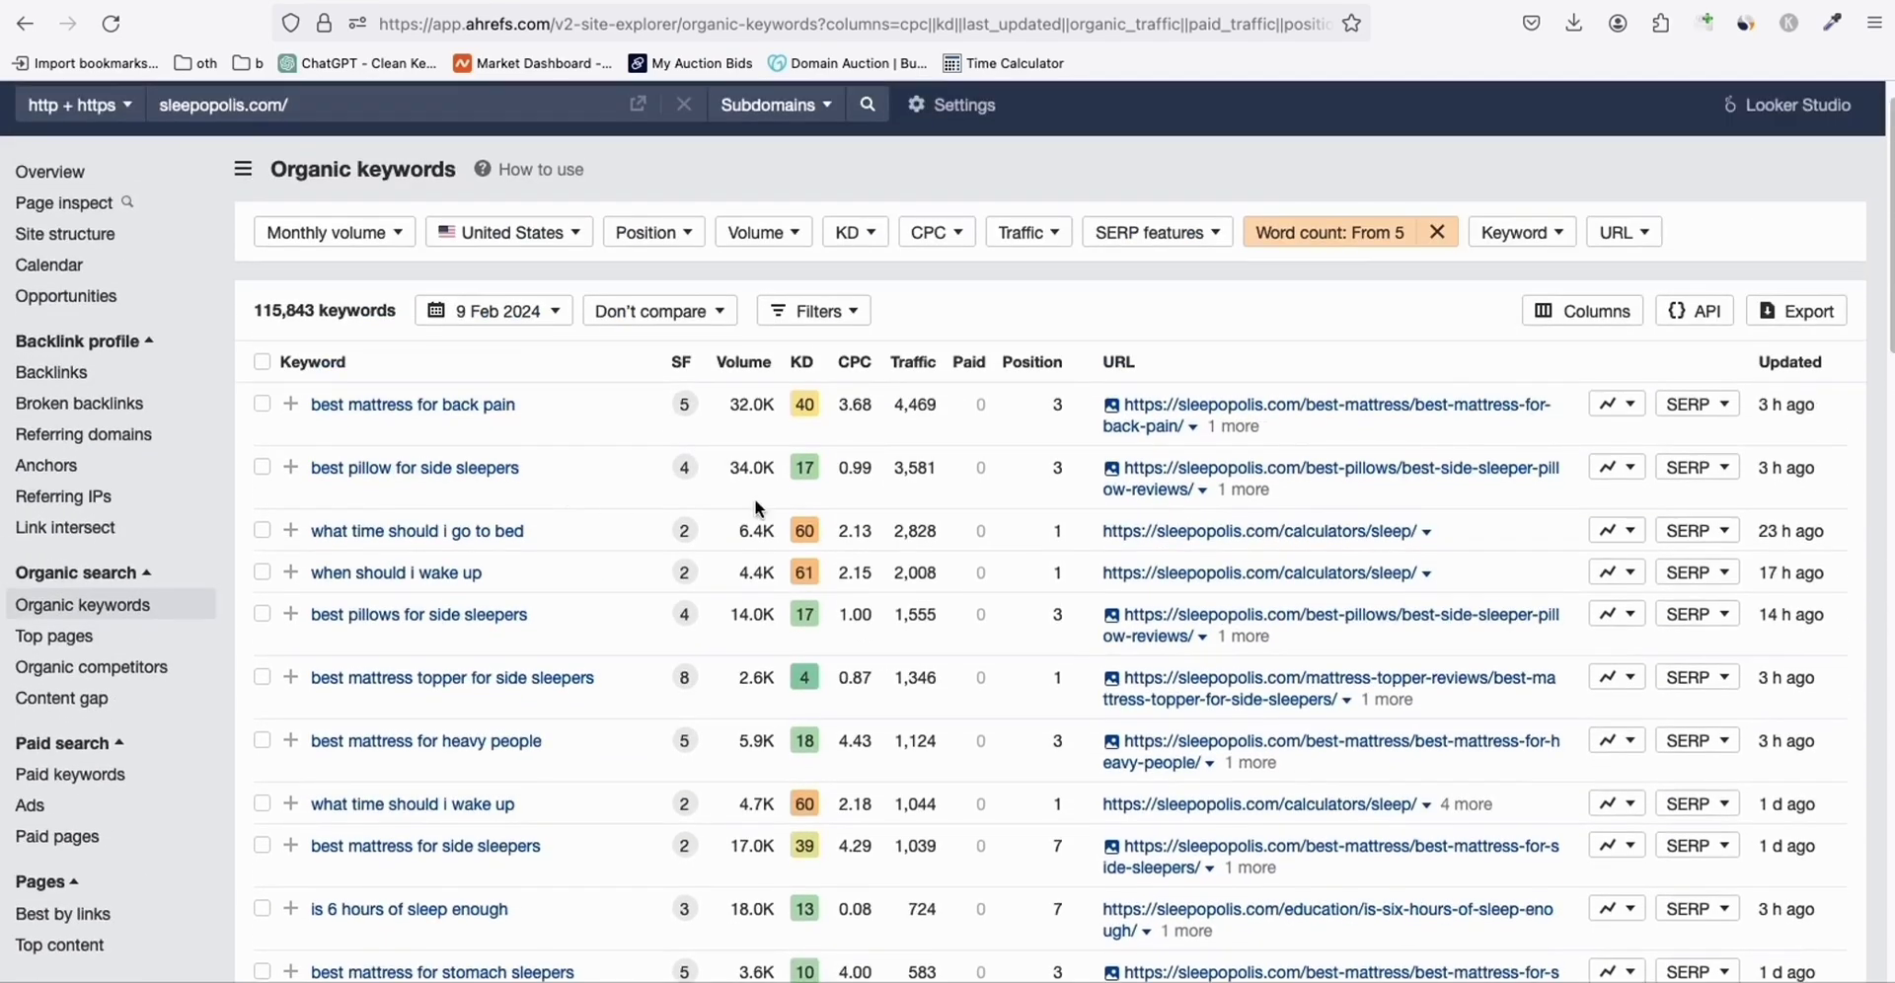
scroll(754, 500, up, 1)
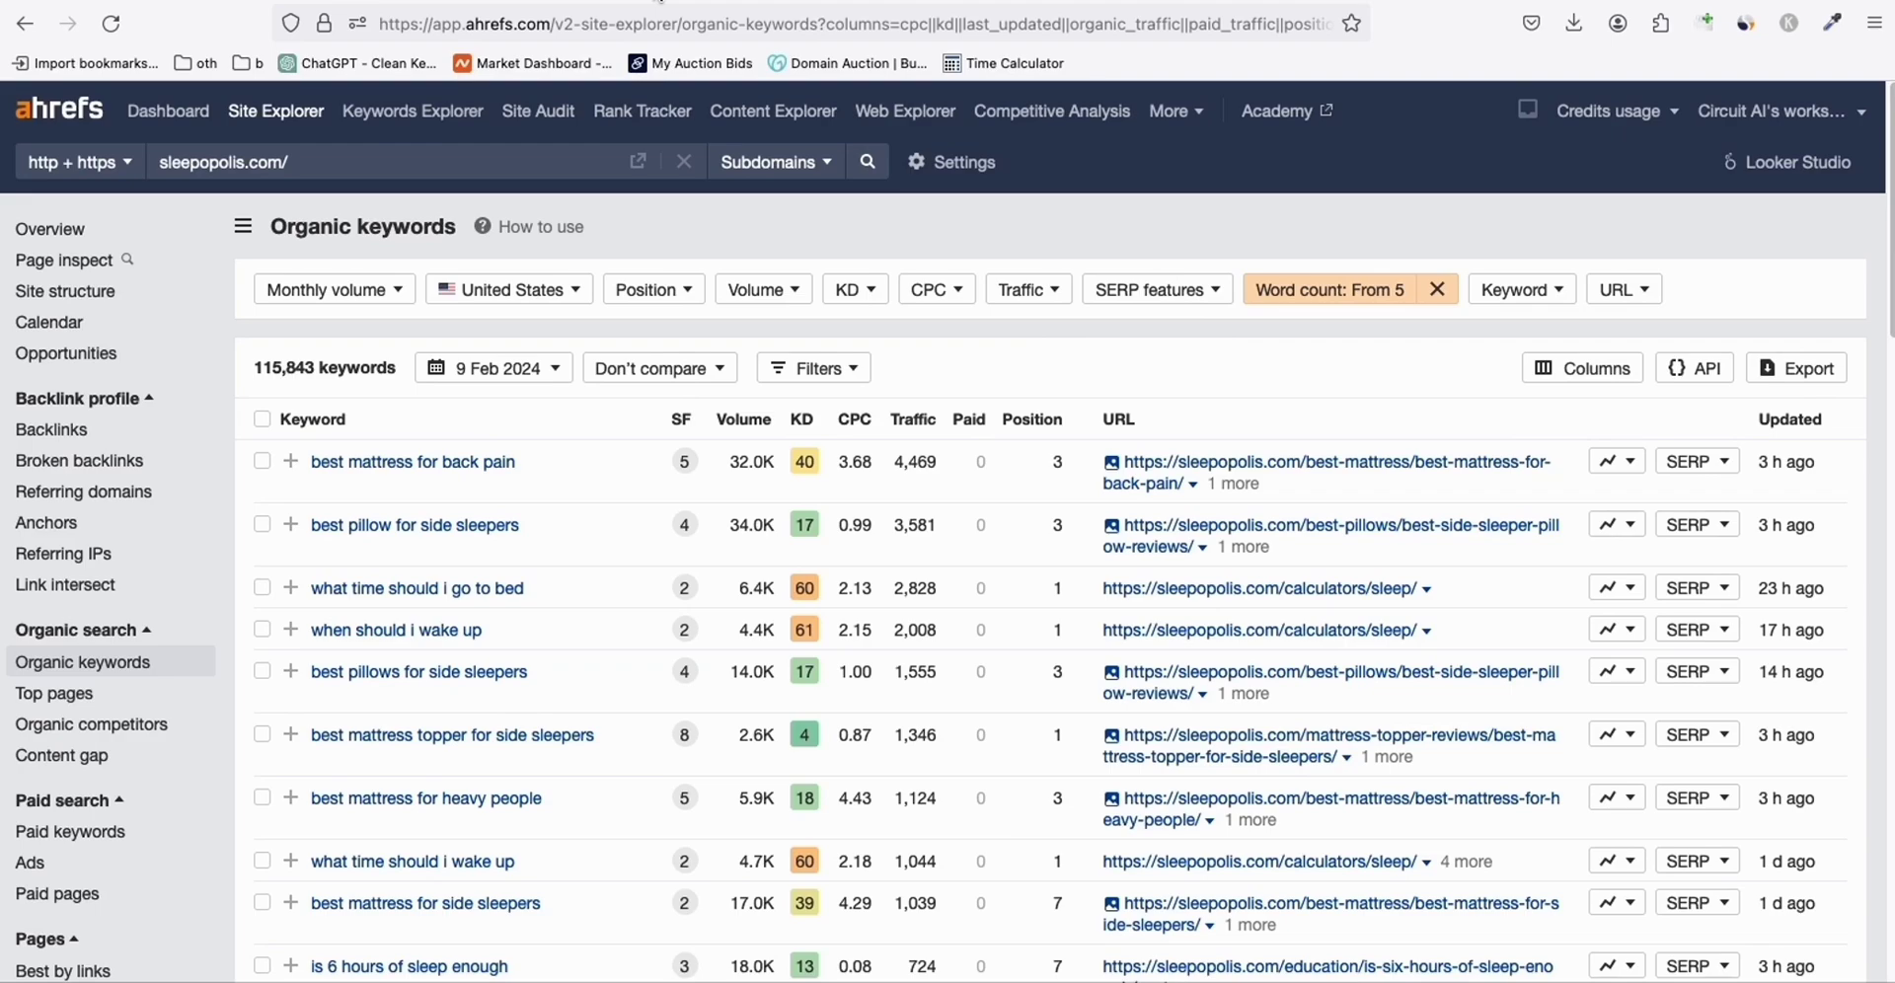
Switch to the Ahrefs organic keywords report for sprinklersupplystore.com and examine its long-tail keywords and their difficulty.
click(660, 2)
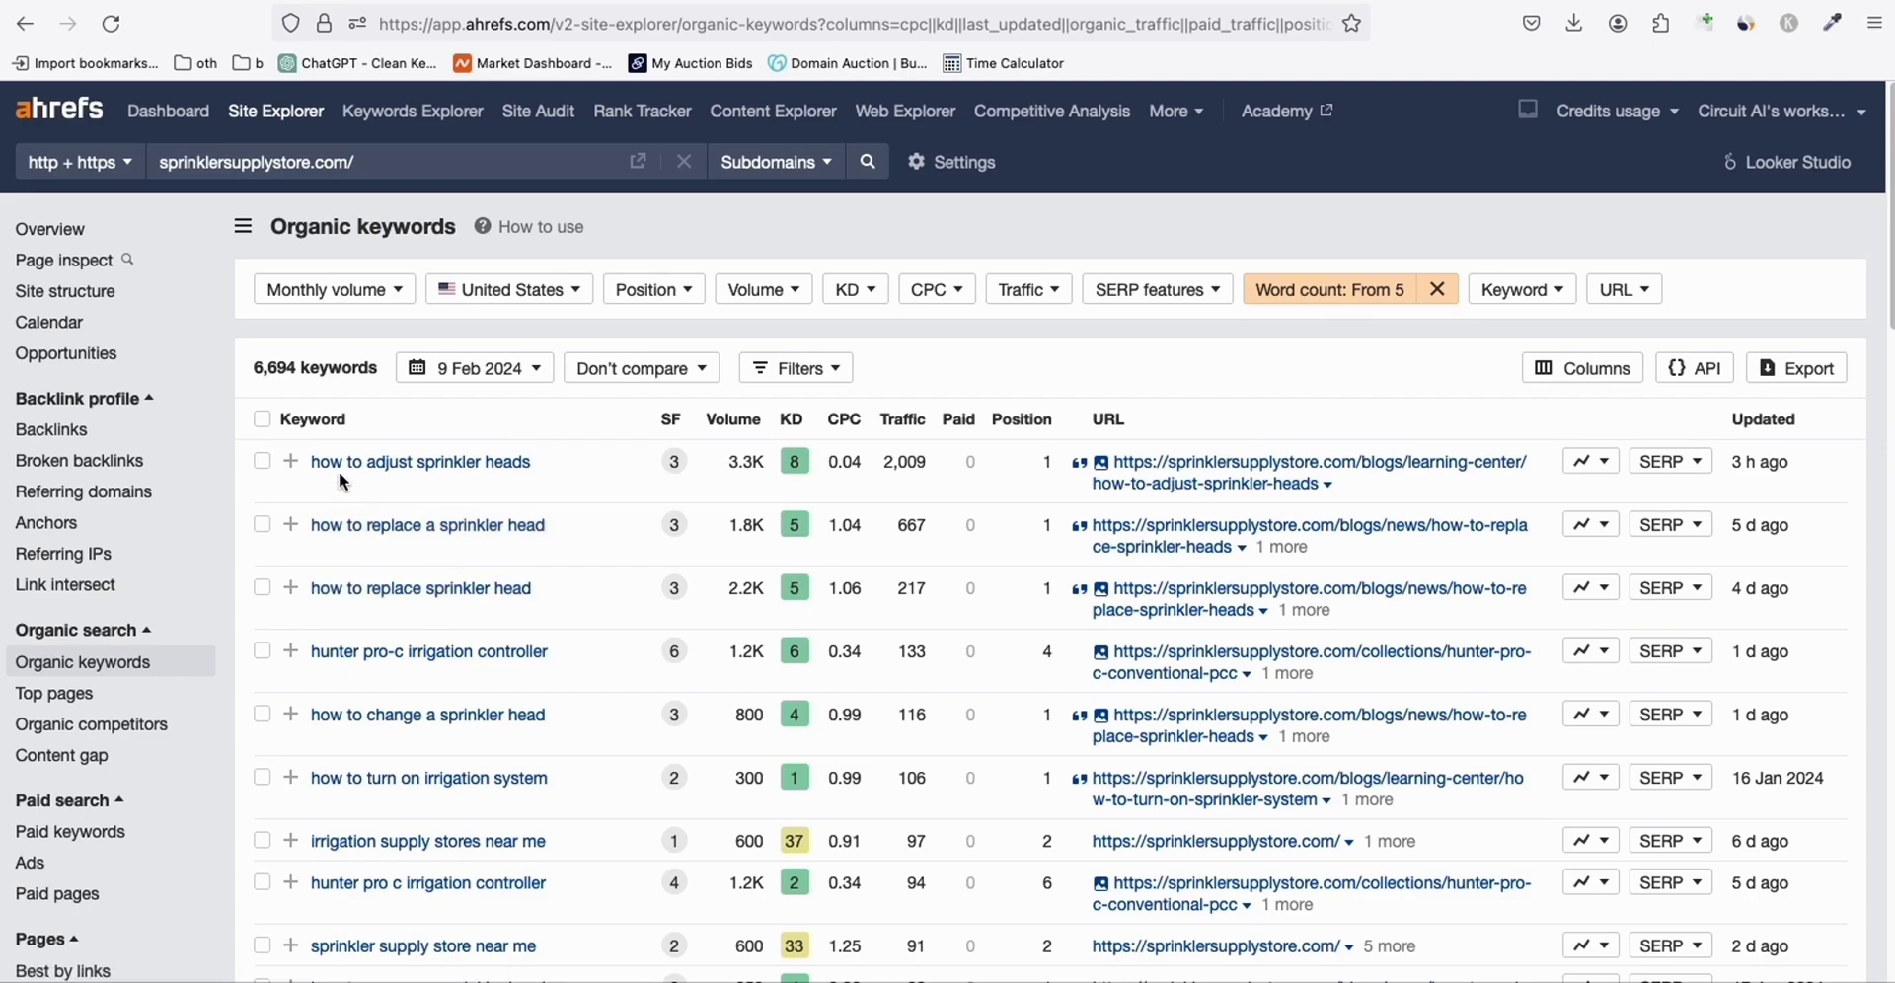
scroll(524, 489, down, 2)
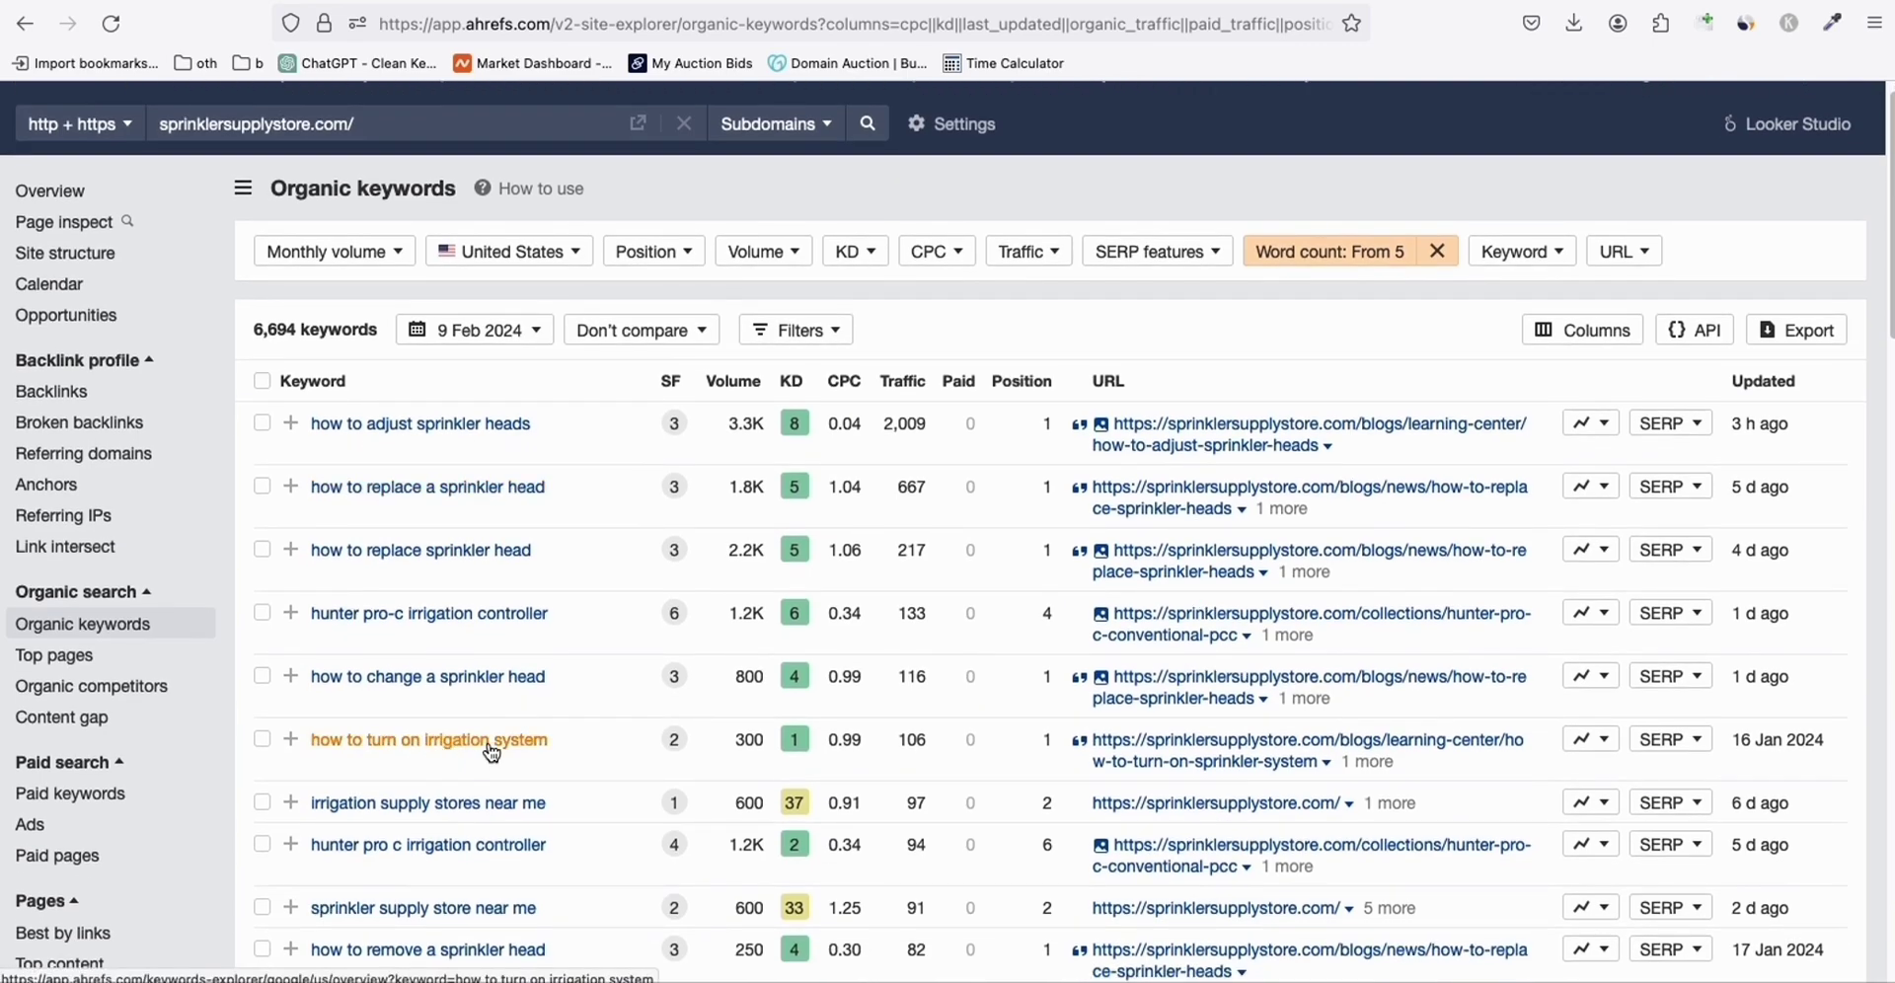
scroll(608, 636, down, 1)
scroll(635, 627, down, 2)
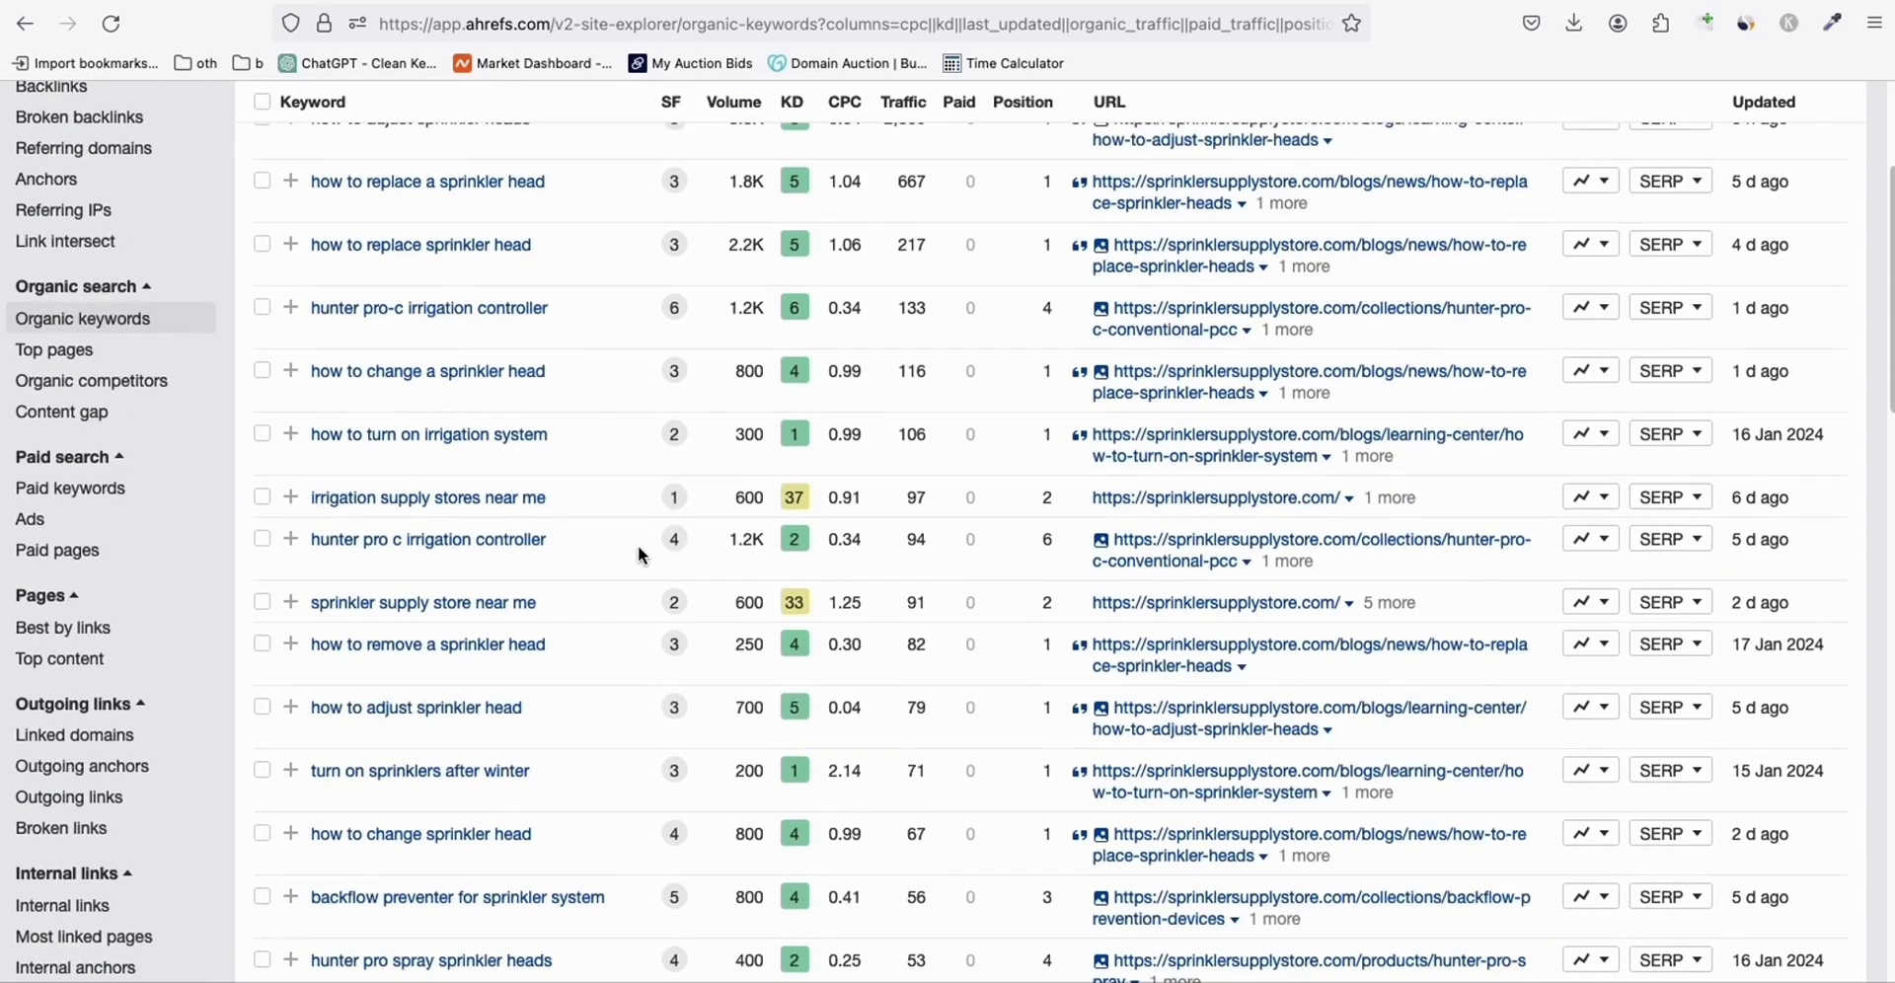
scroll(969, 513, up, 5)
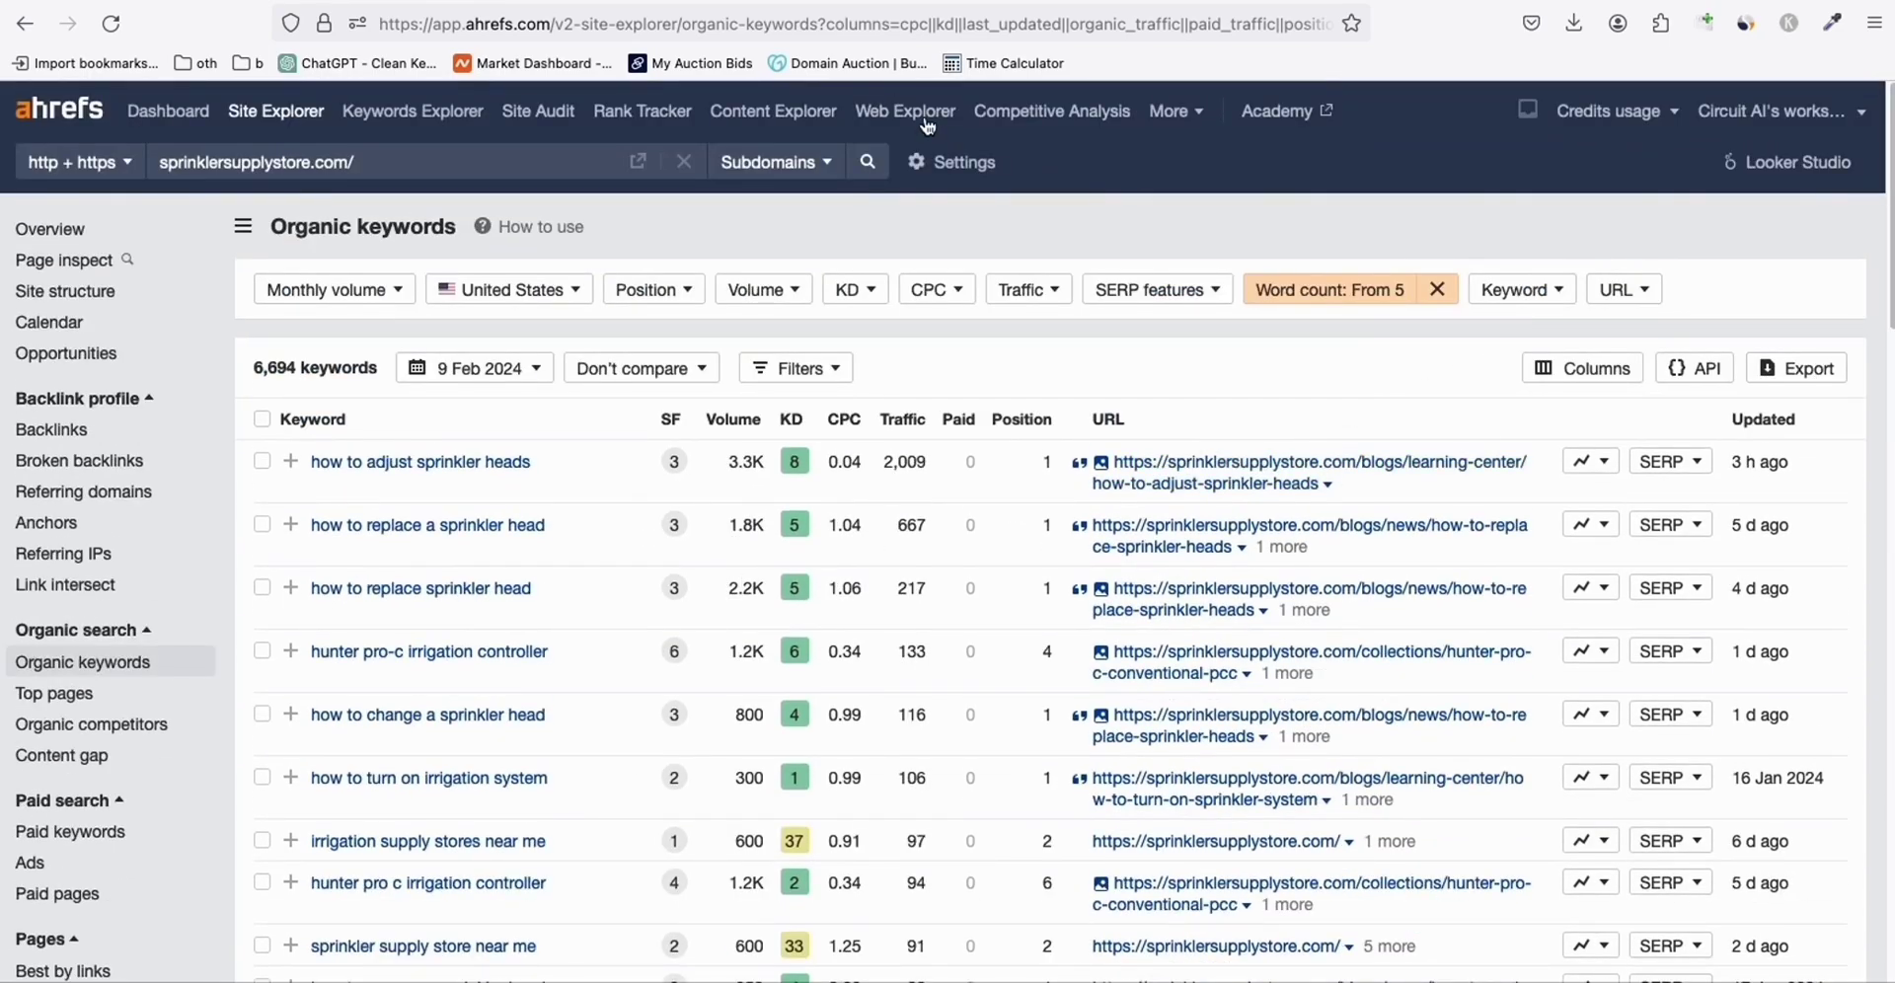
Switch to the Ahrefs organic keywords report for canadapooch.com and examine its long-tail dog product keywords.
click(863, 0)
scroll(805, 188, up, 3)
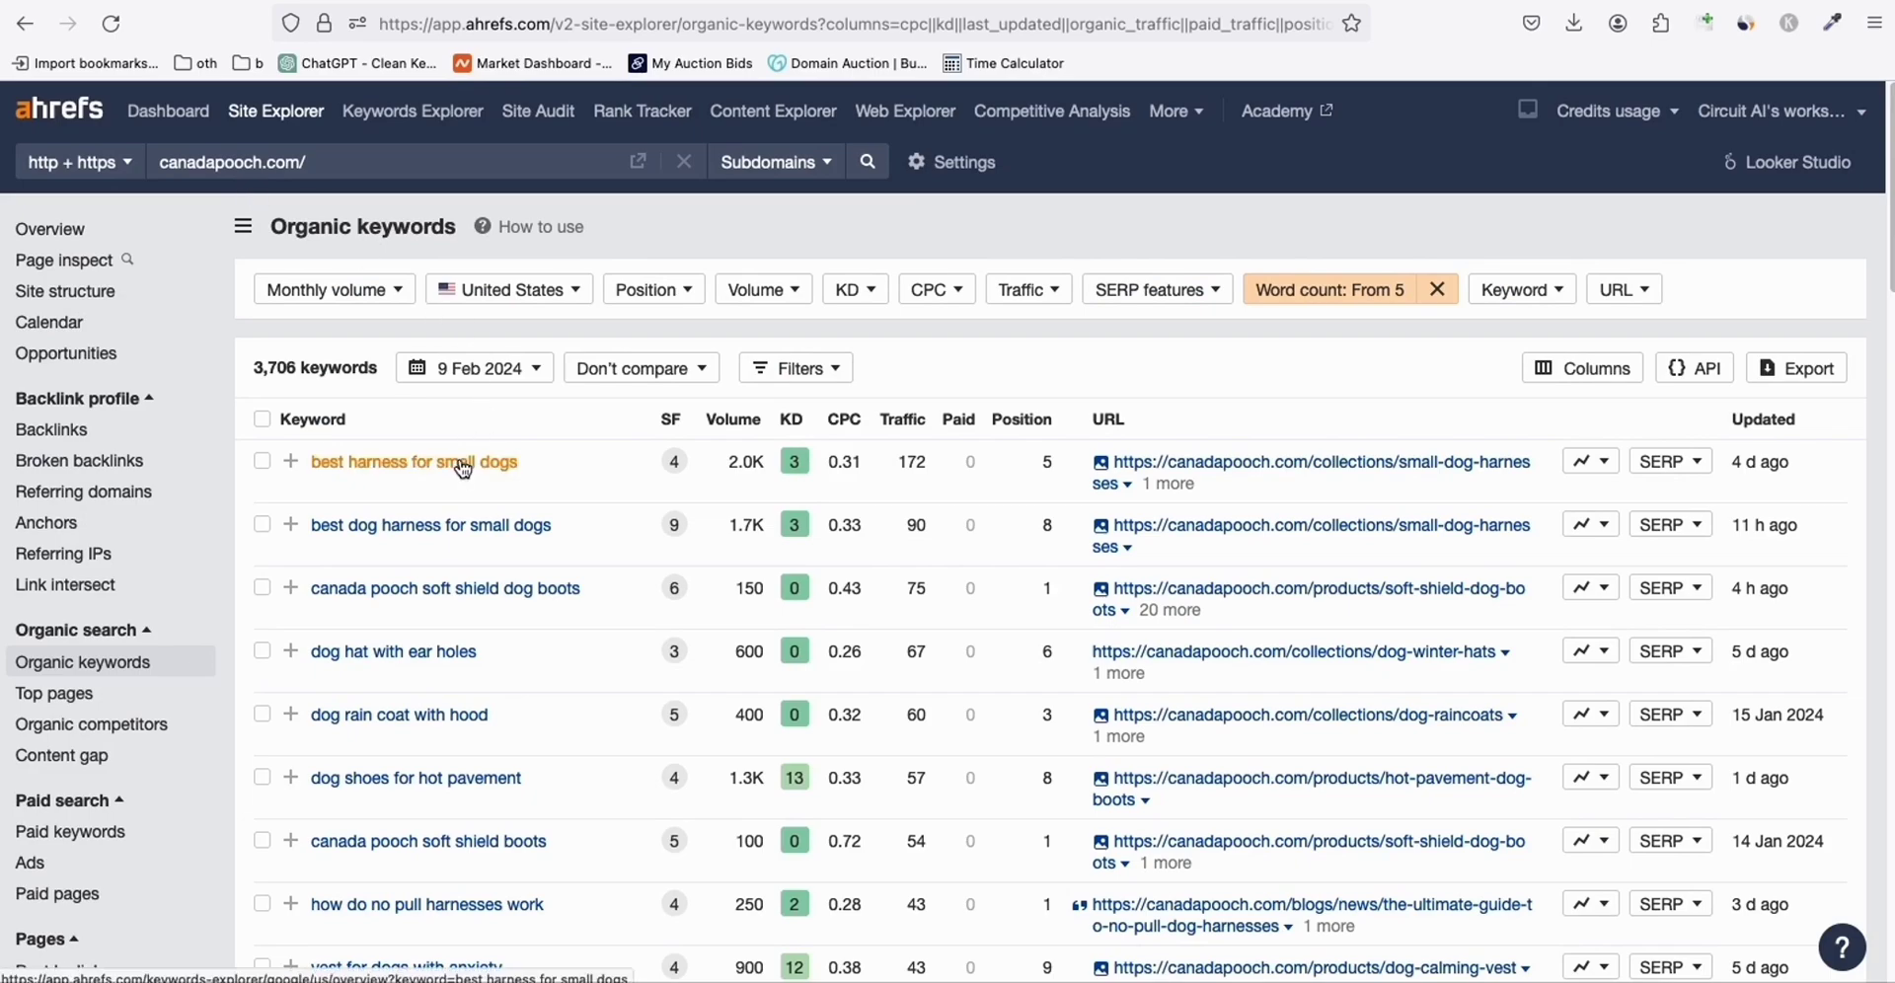
scroll(513, 489, down, 1)
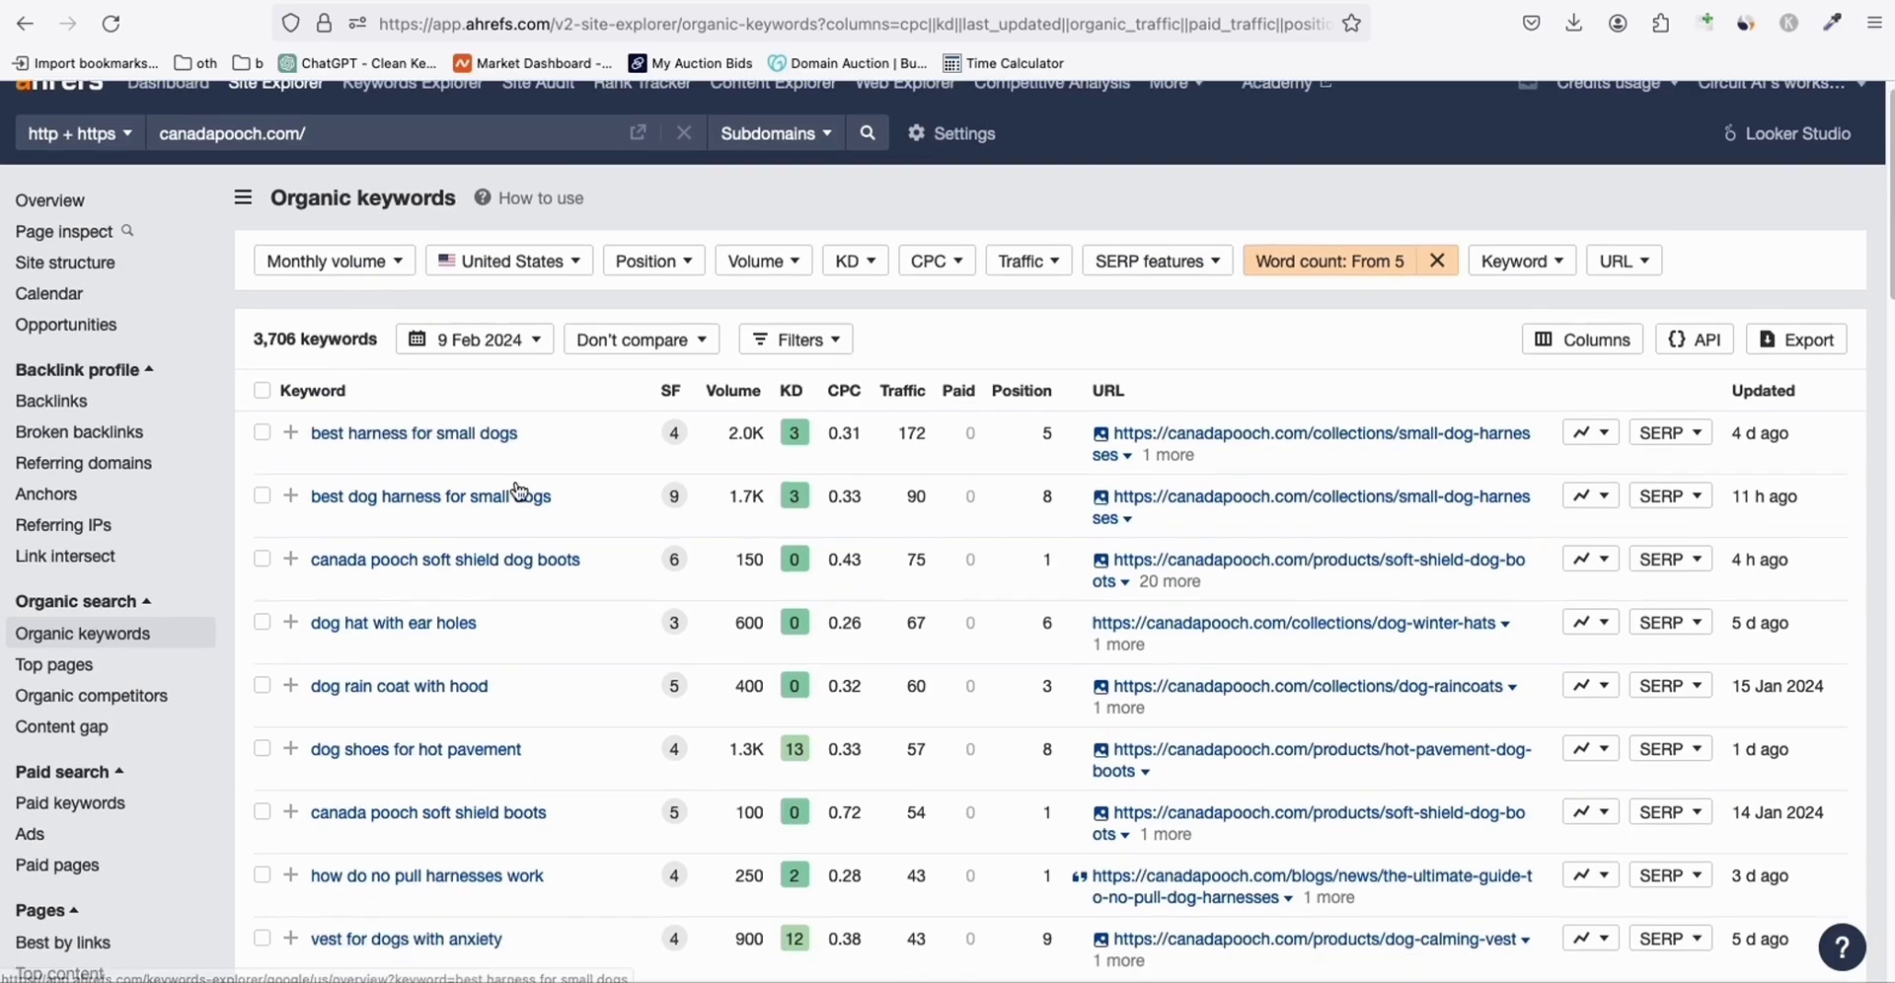
scroll(523, 493, down, 1)
scroll(547, 505, down, 5)
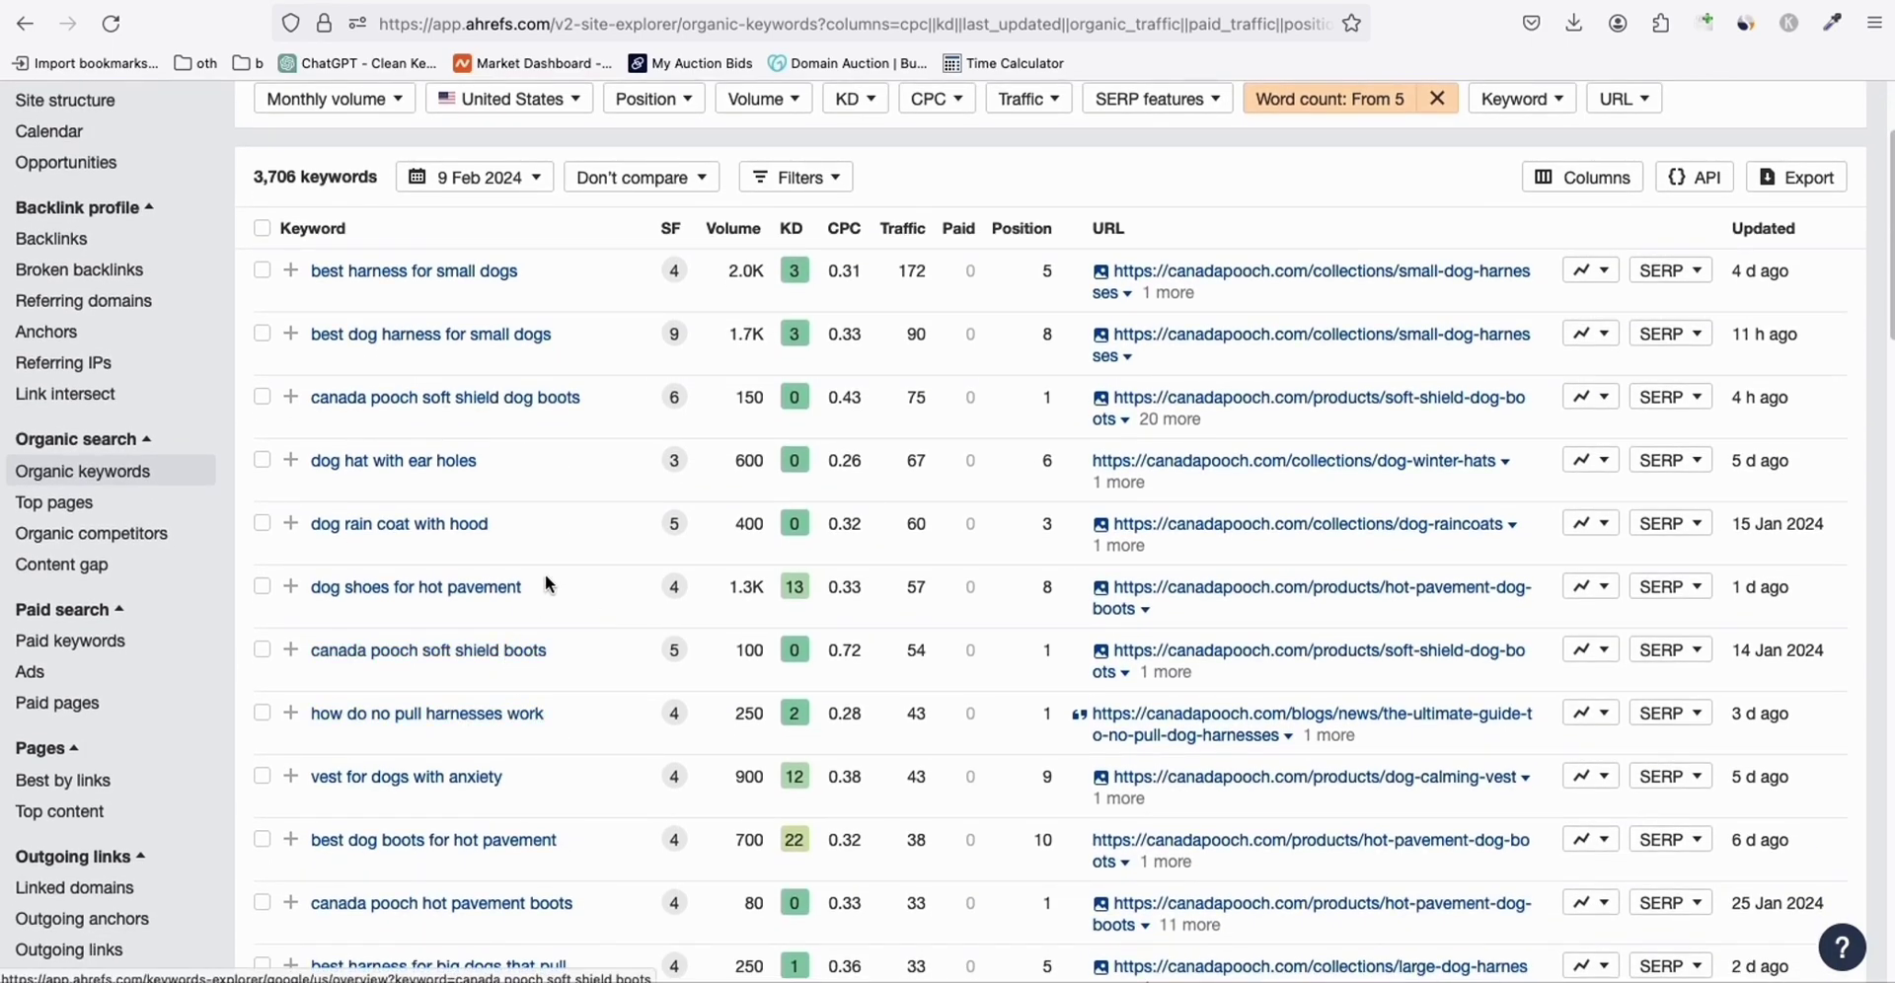
scroll(547, 571, up, 7)
scroll(1032, 434, down, 7)
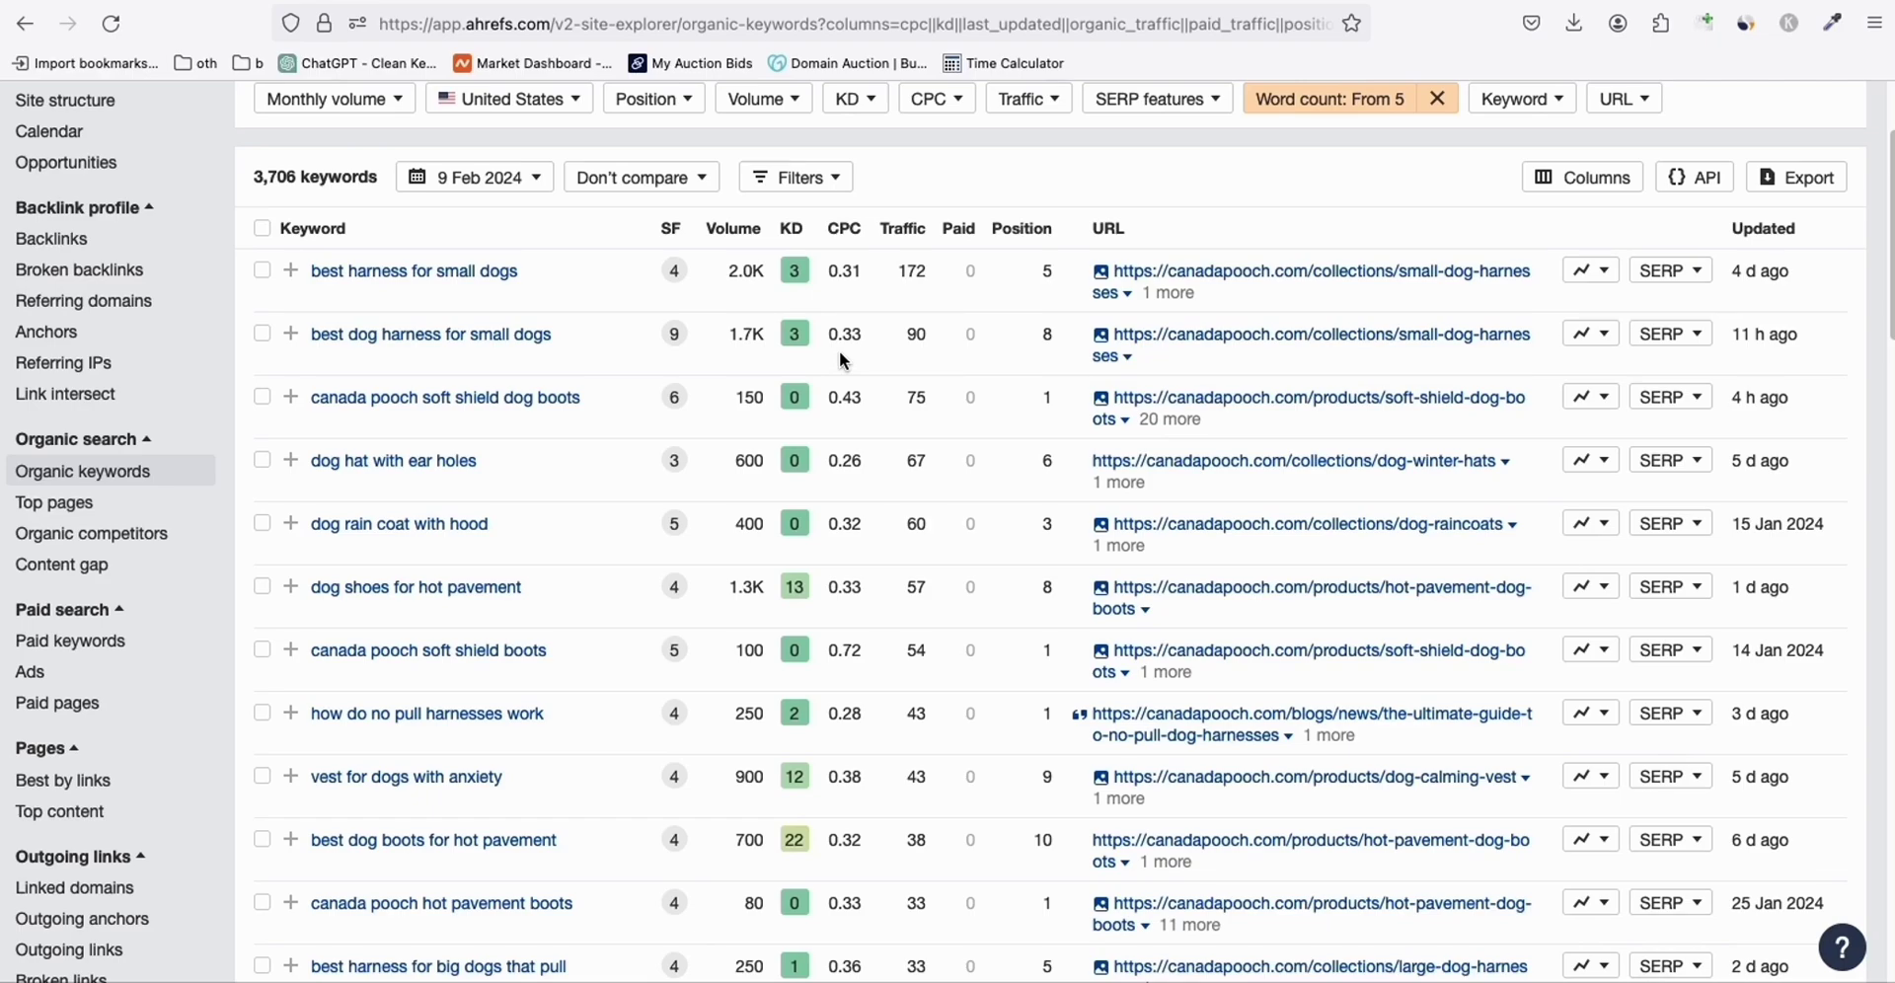
scroll(839, 351, up, 2)
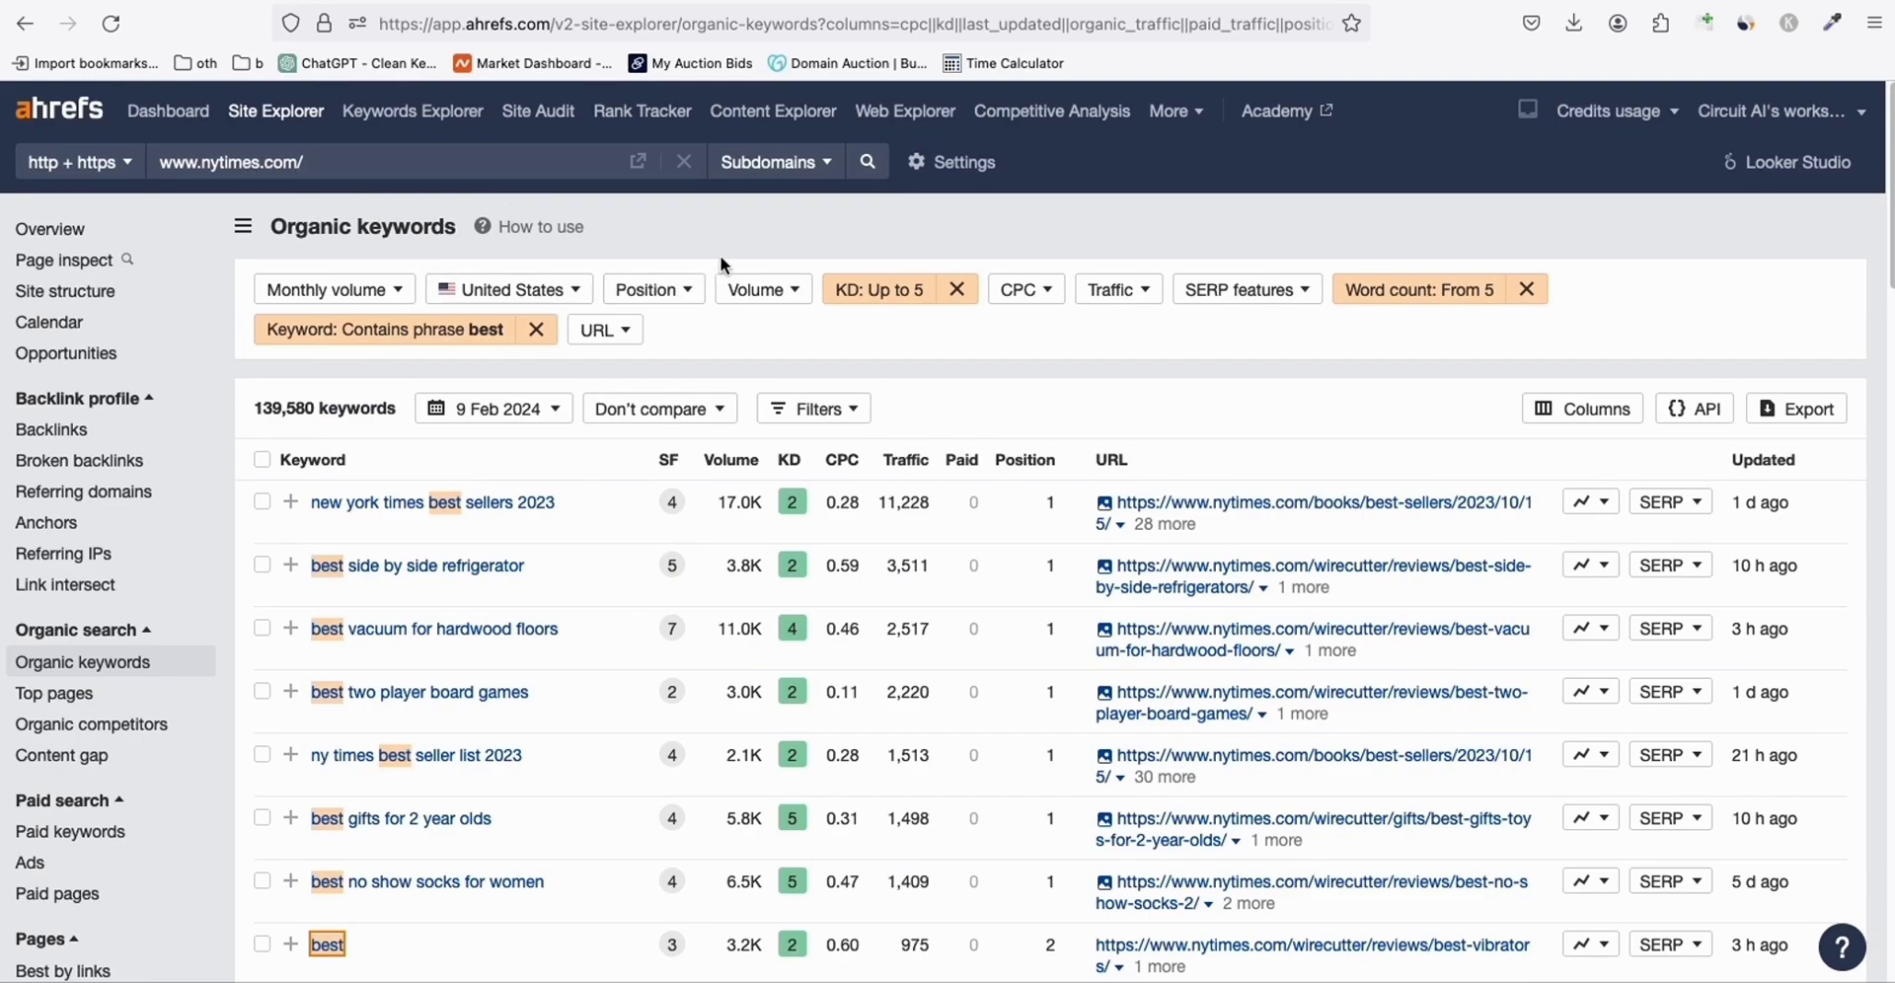
scroll(720, 254, down, 1)
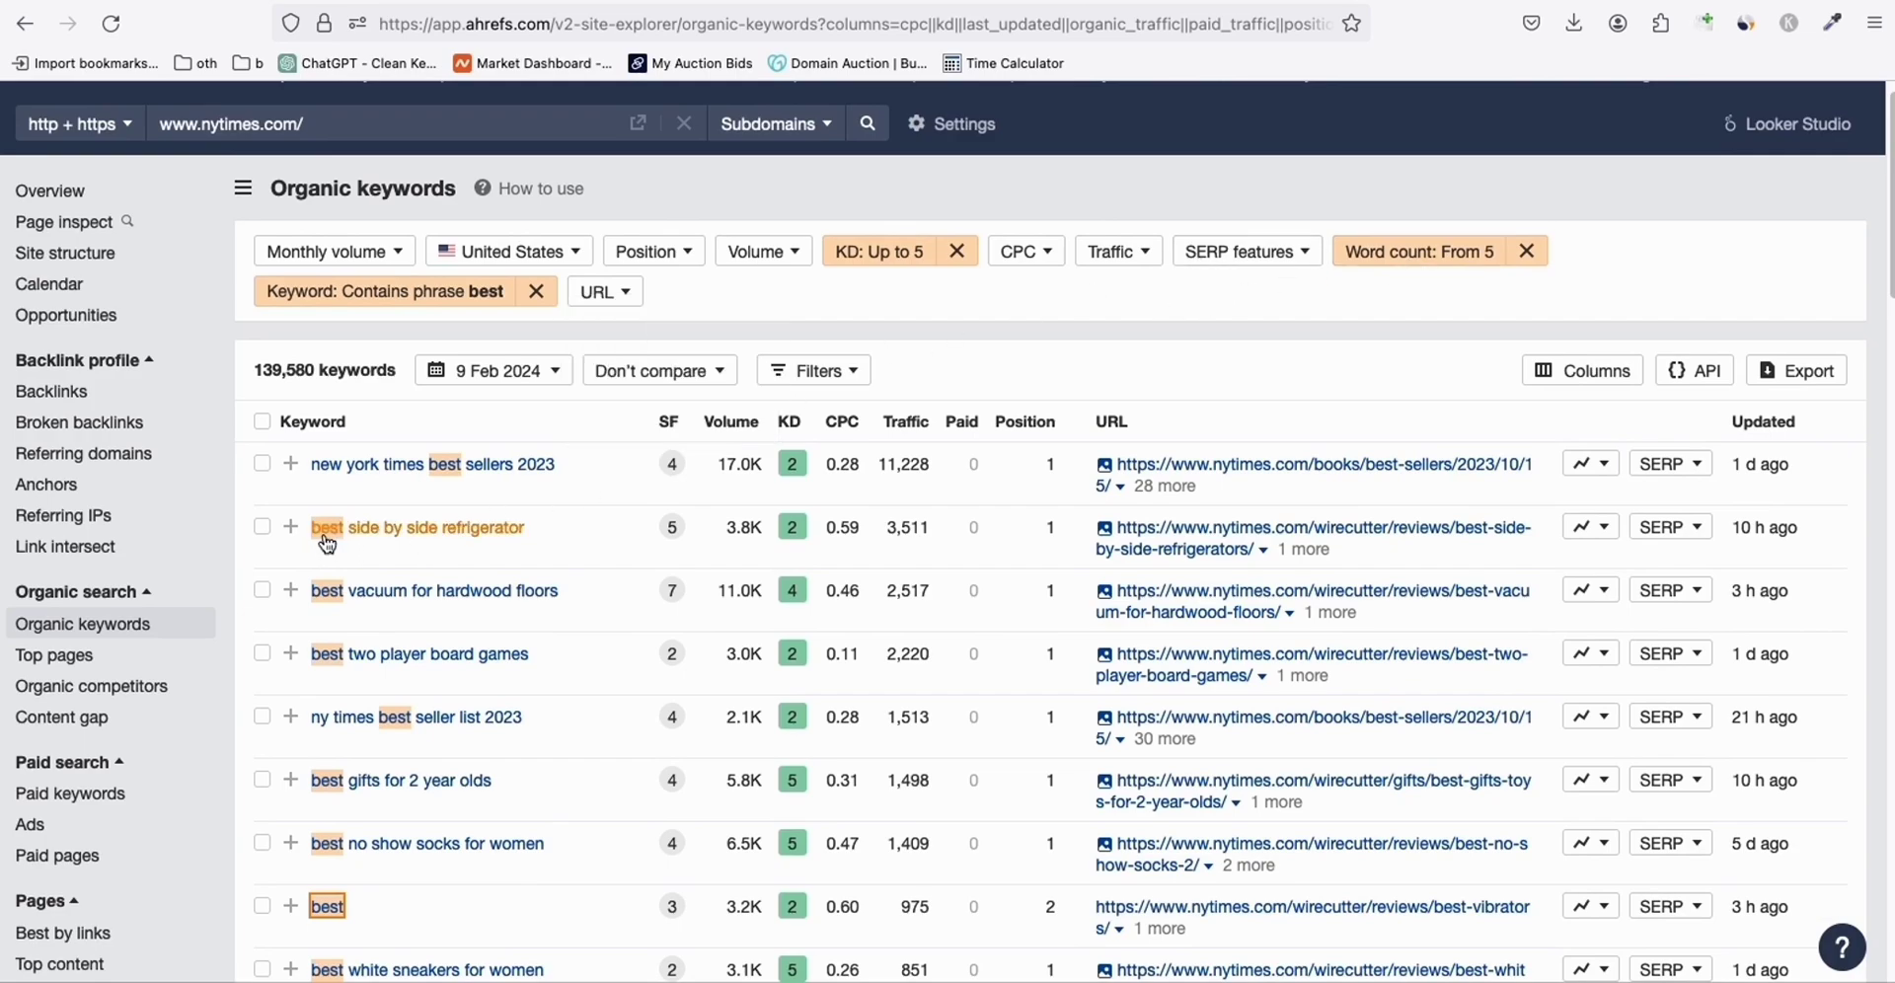
scroll(619, 464, down, 1)
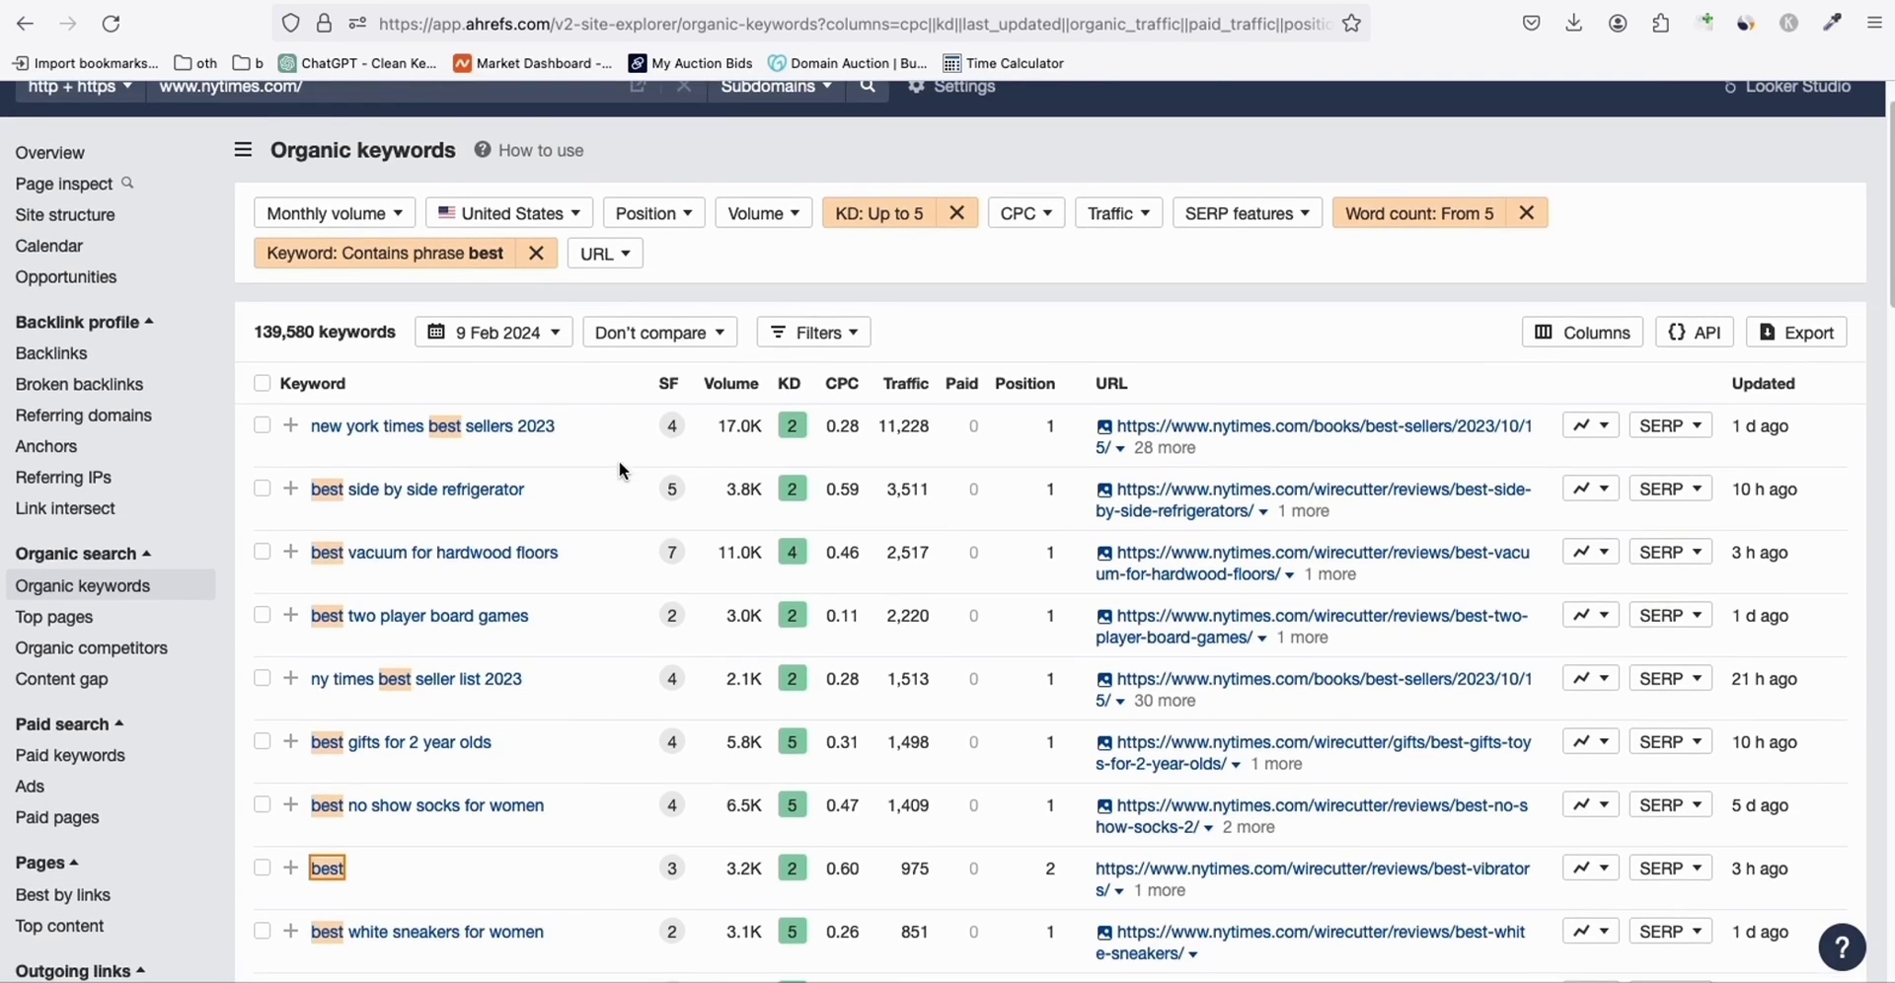
scroll(464, 485, down, 1)
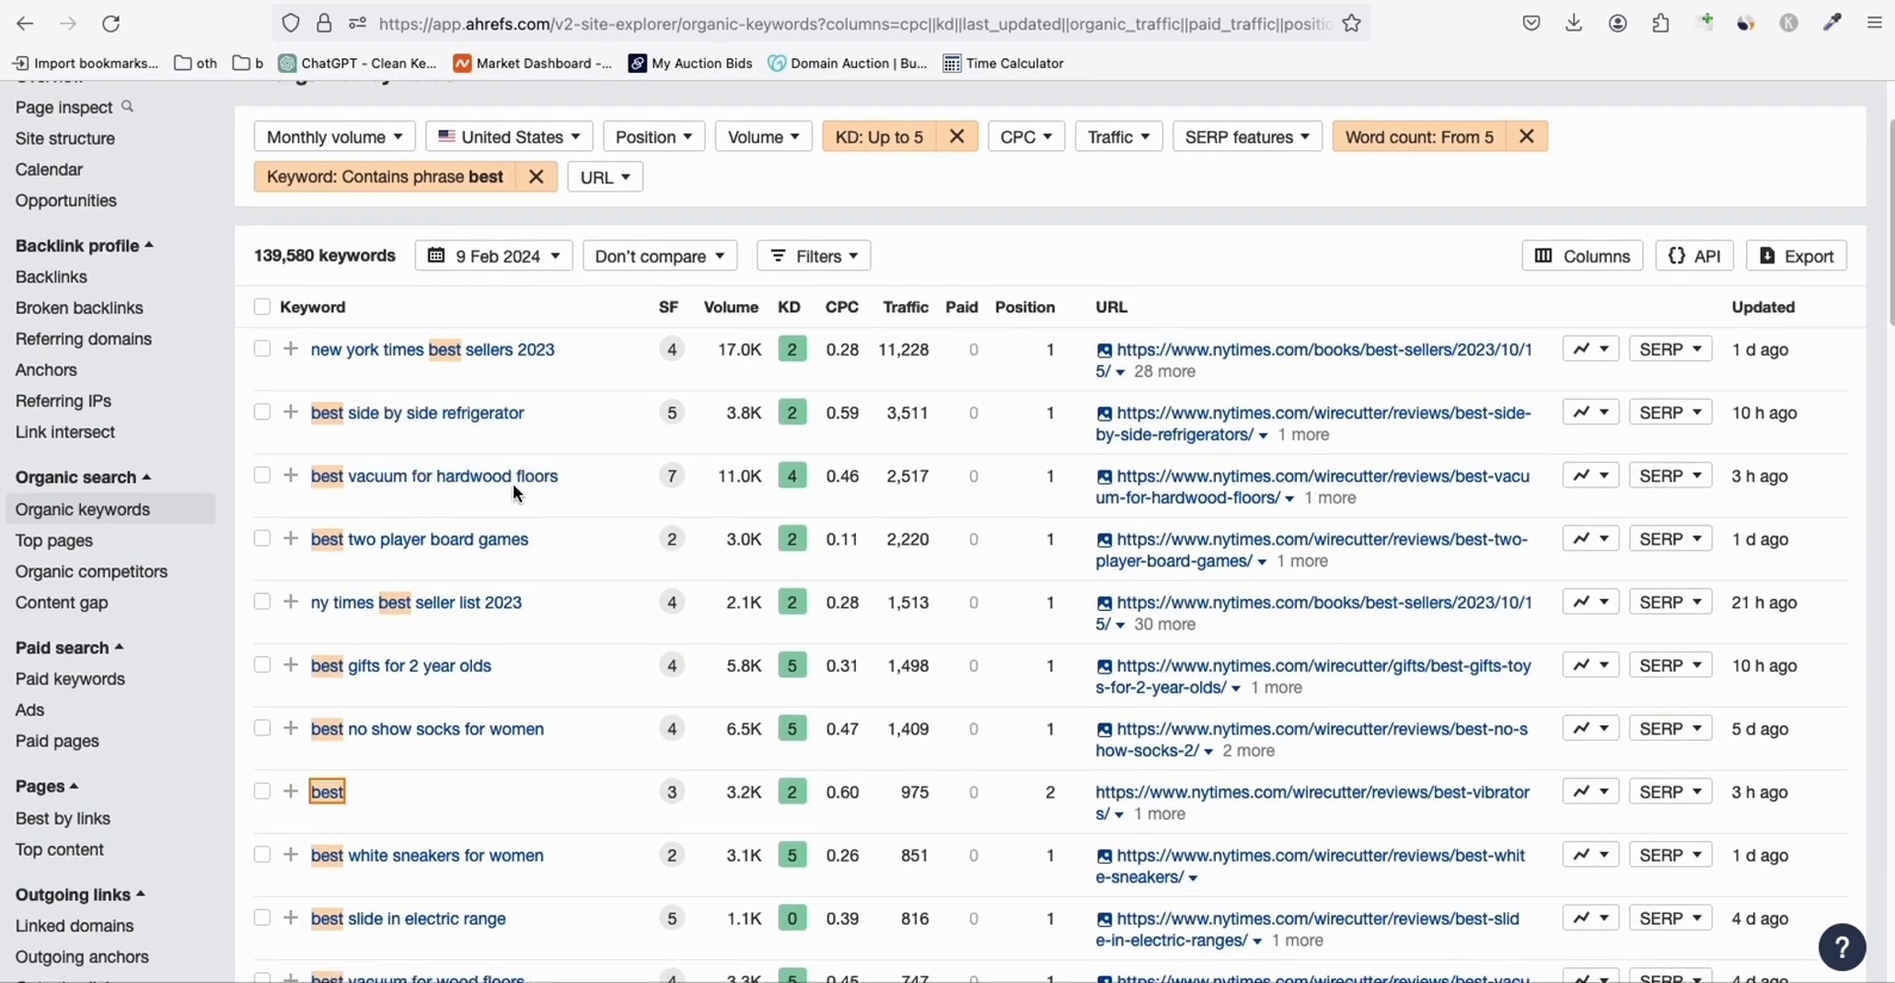
scroll(454, 499, down, 1)
scroll(464, 508, down, 1)
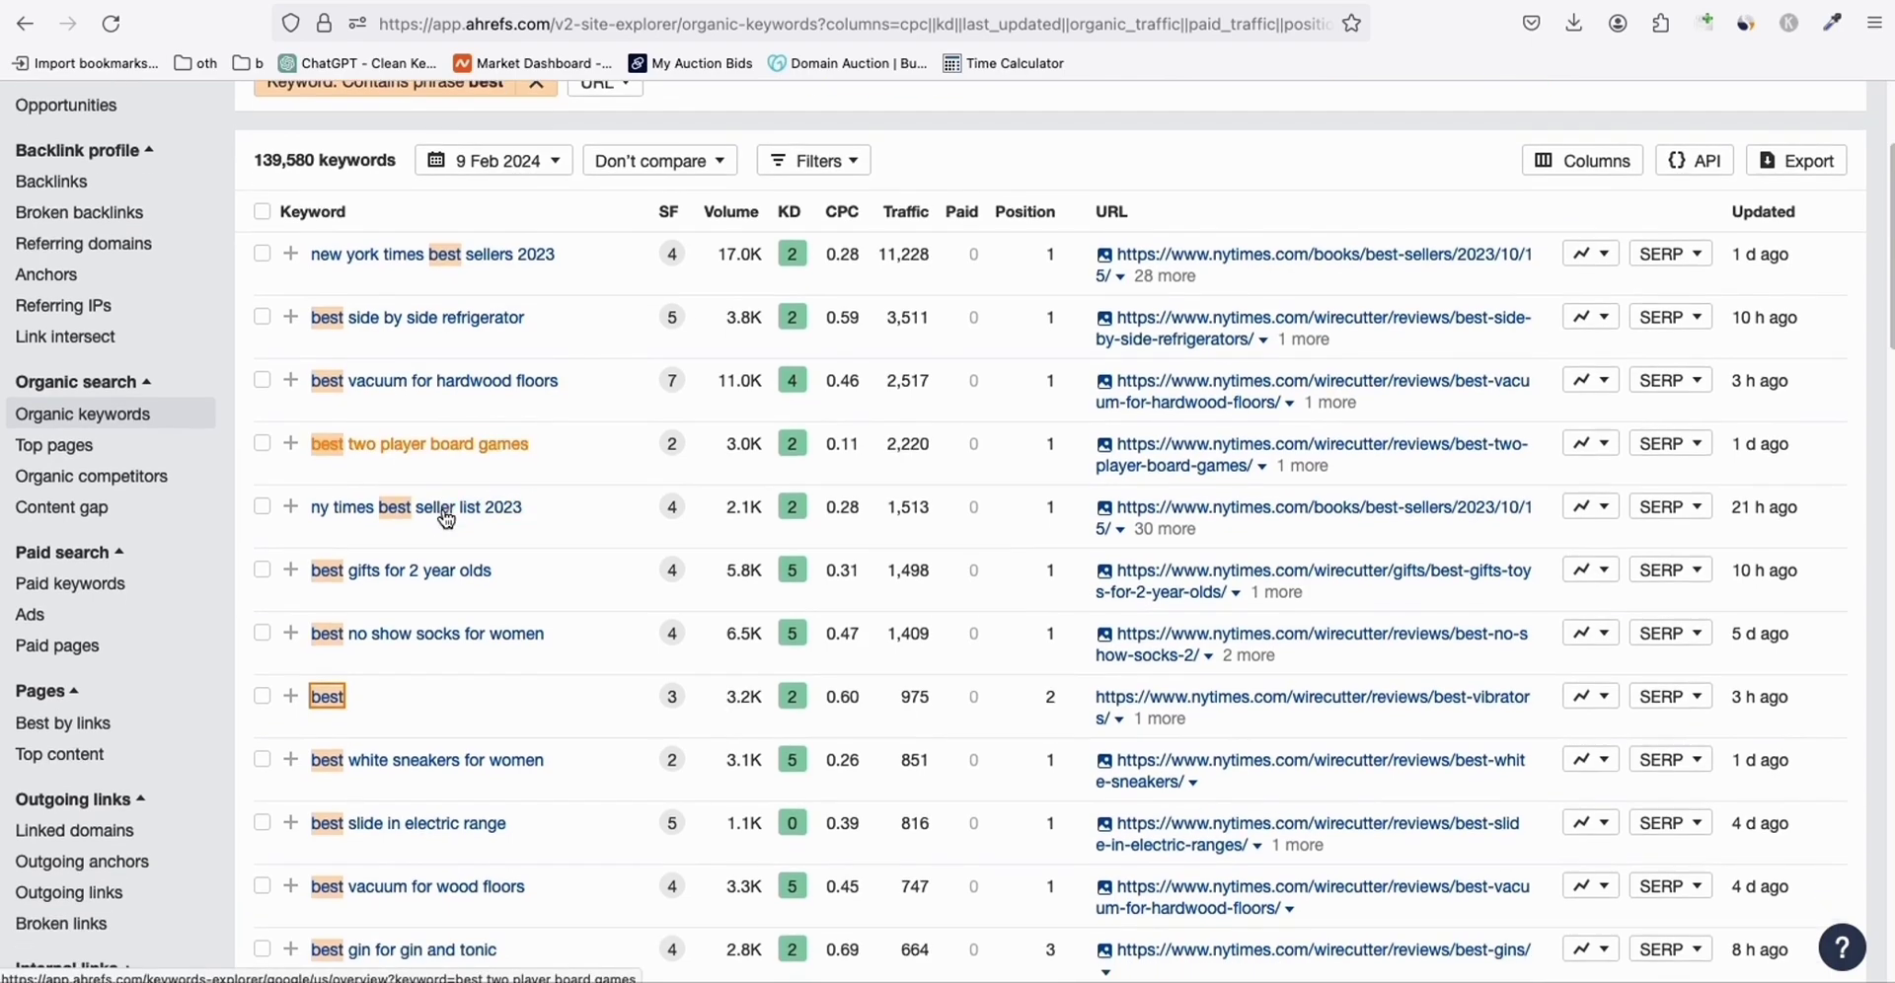
scroll(489, 459, down, 1)
scroll(496, 456, up, 4)
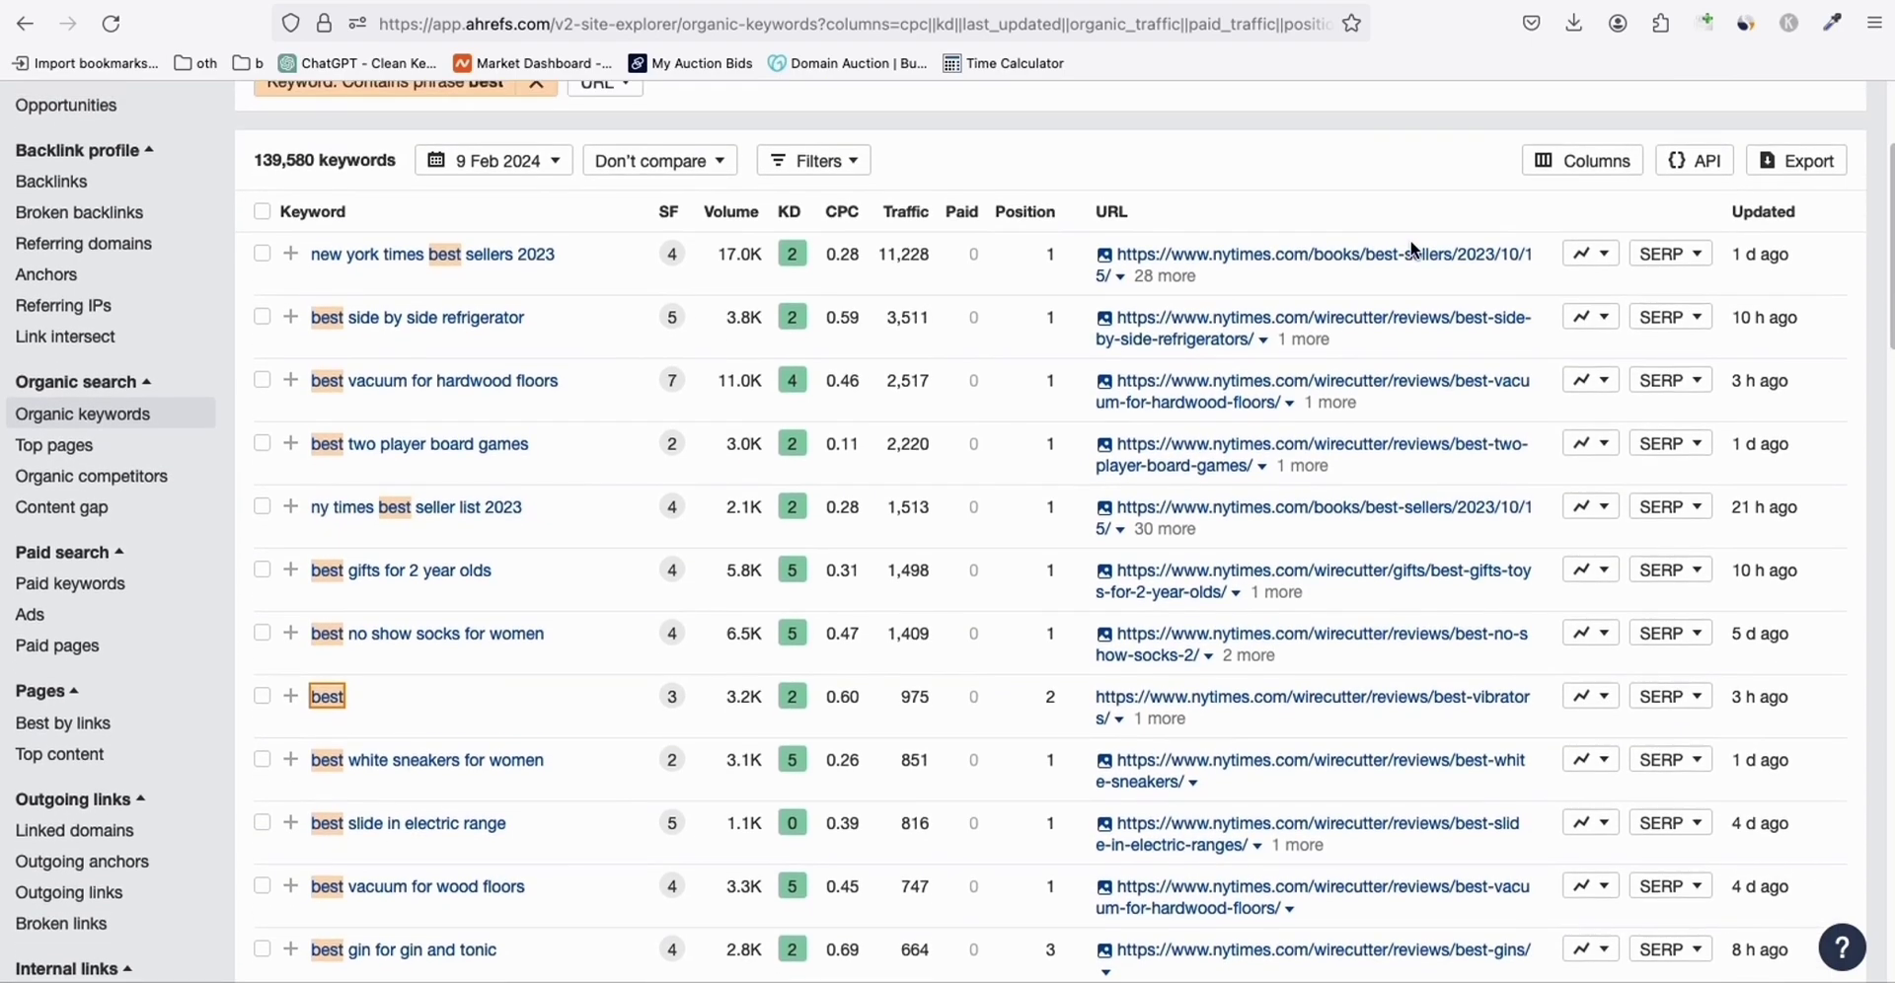
scroll(1087, 414, down, 1)
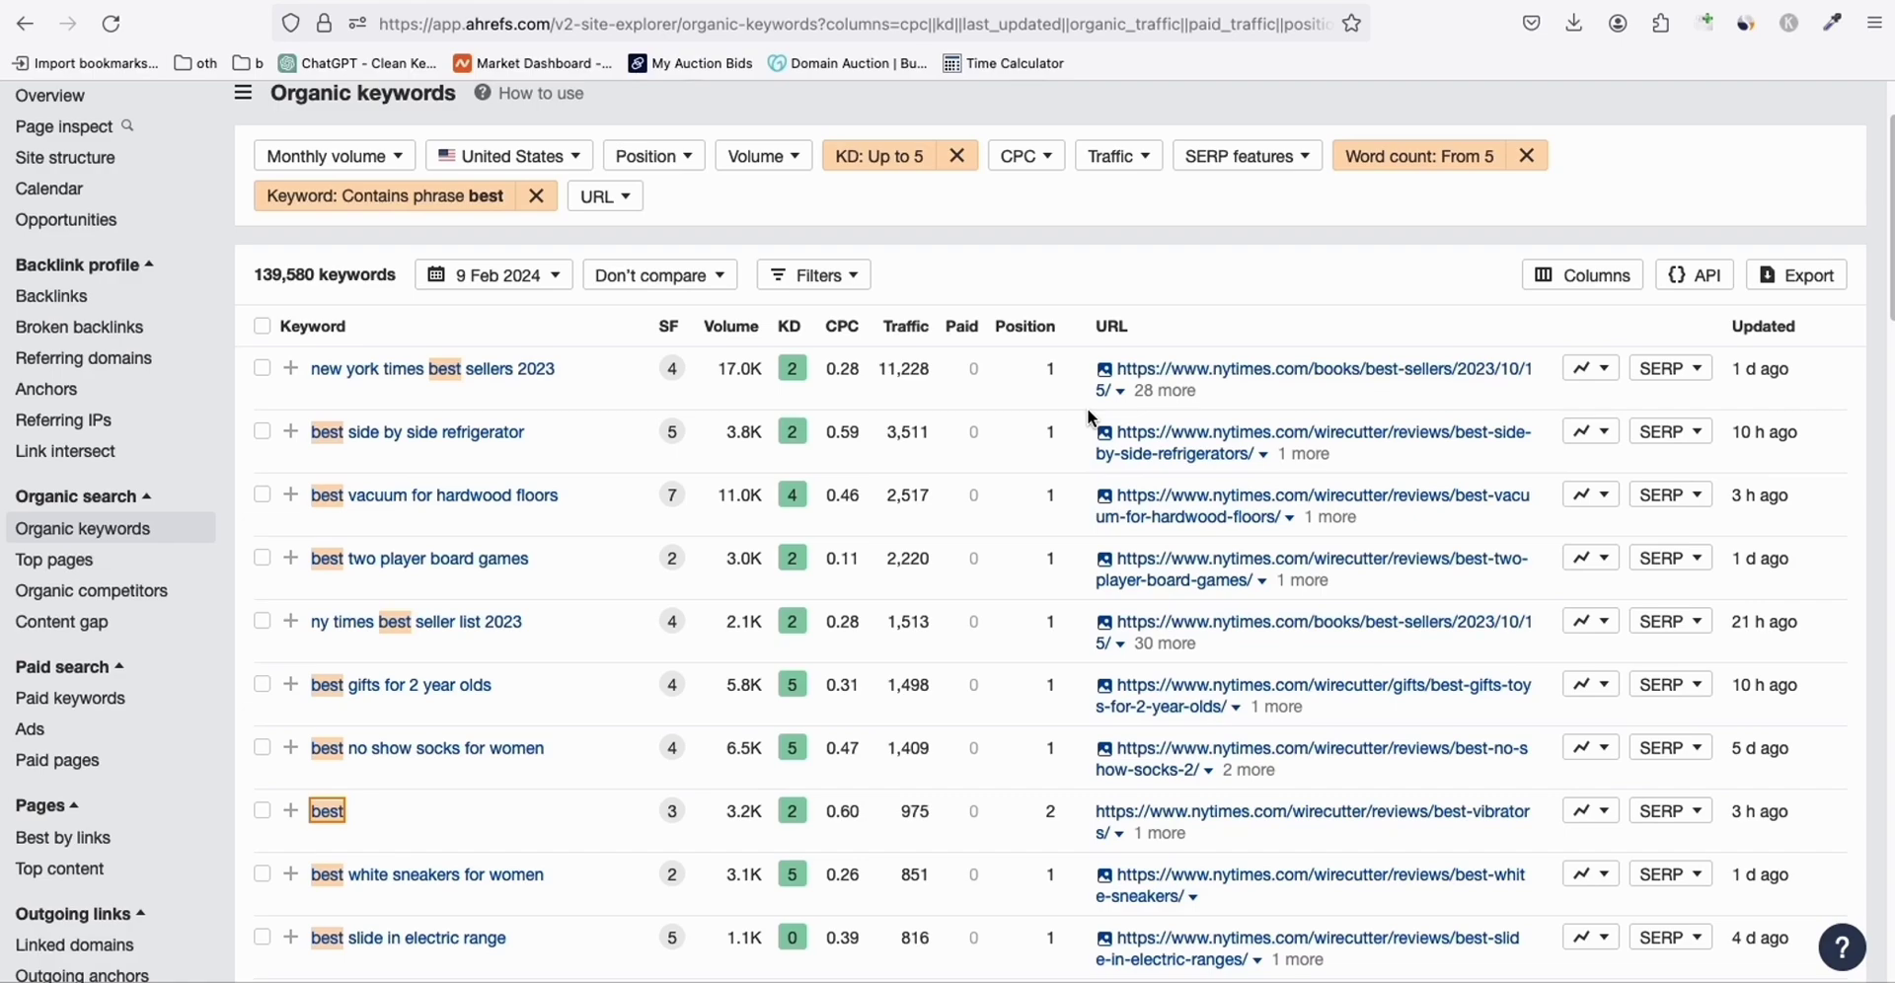
scroll(1087, 407, up, 3)
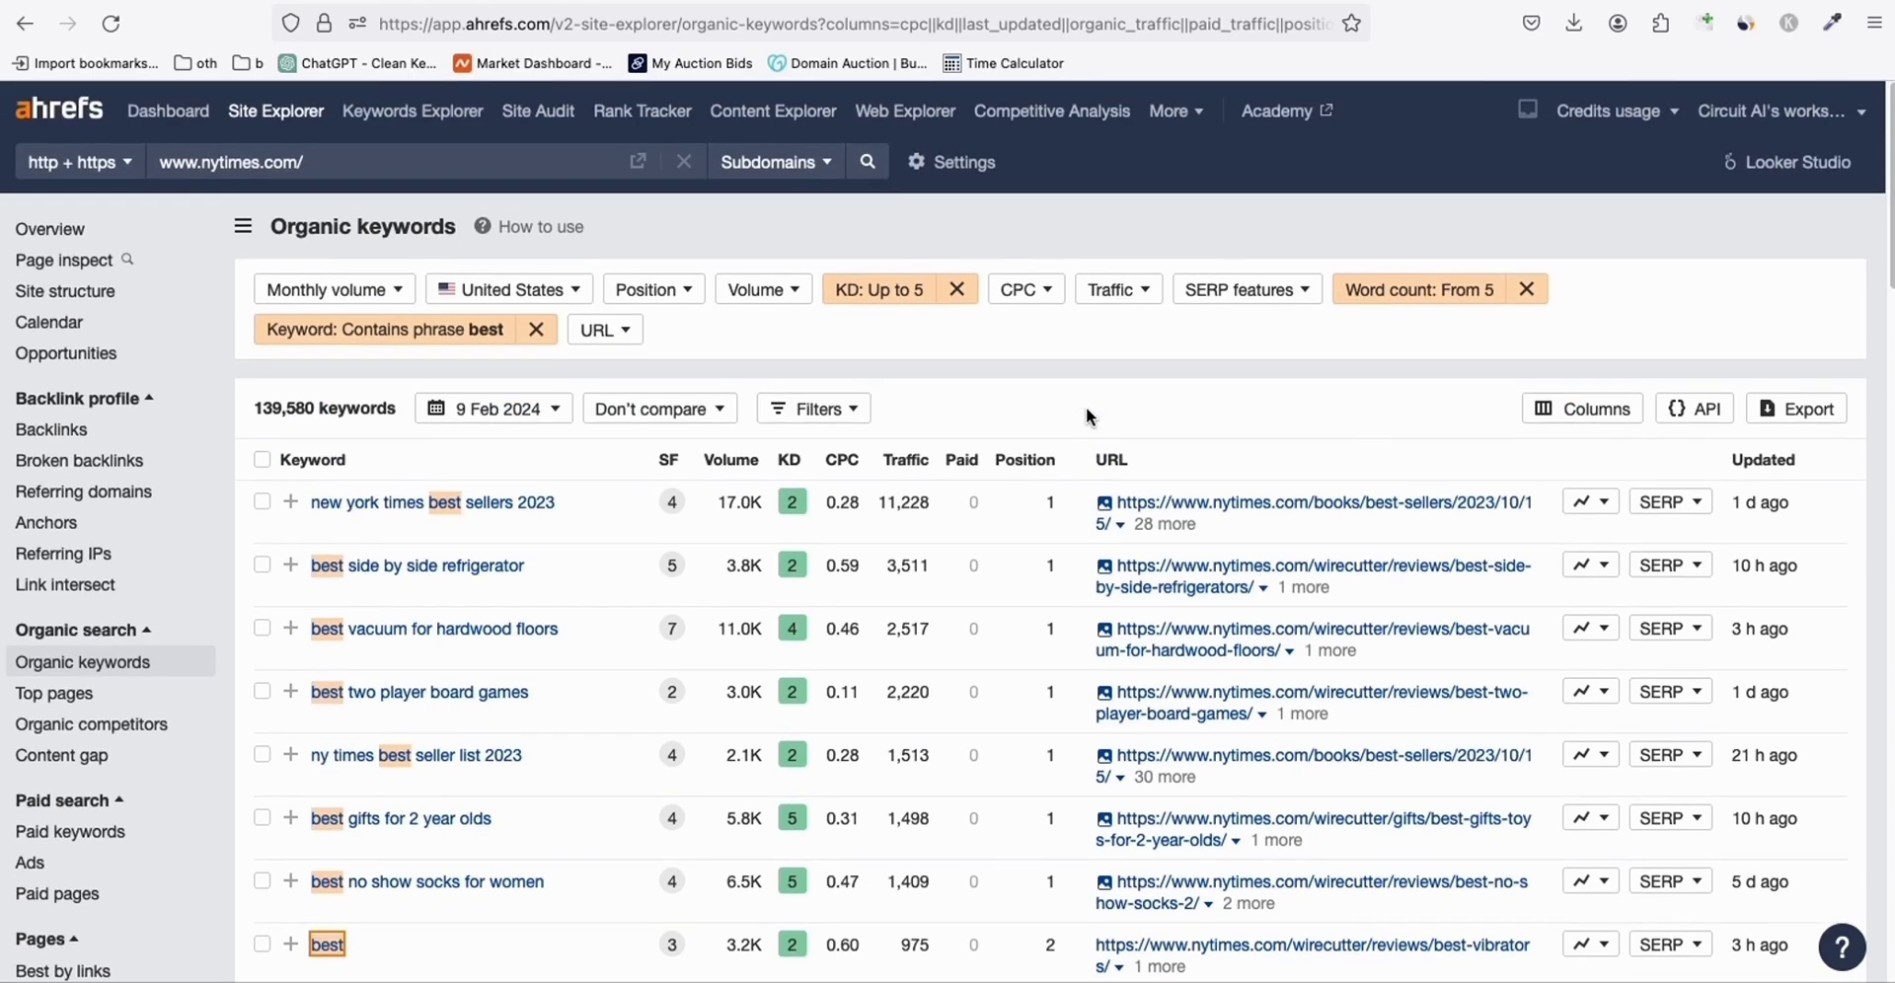